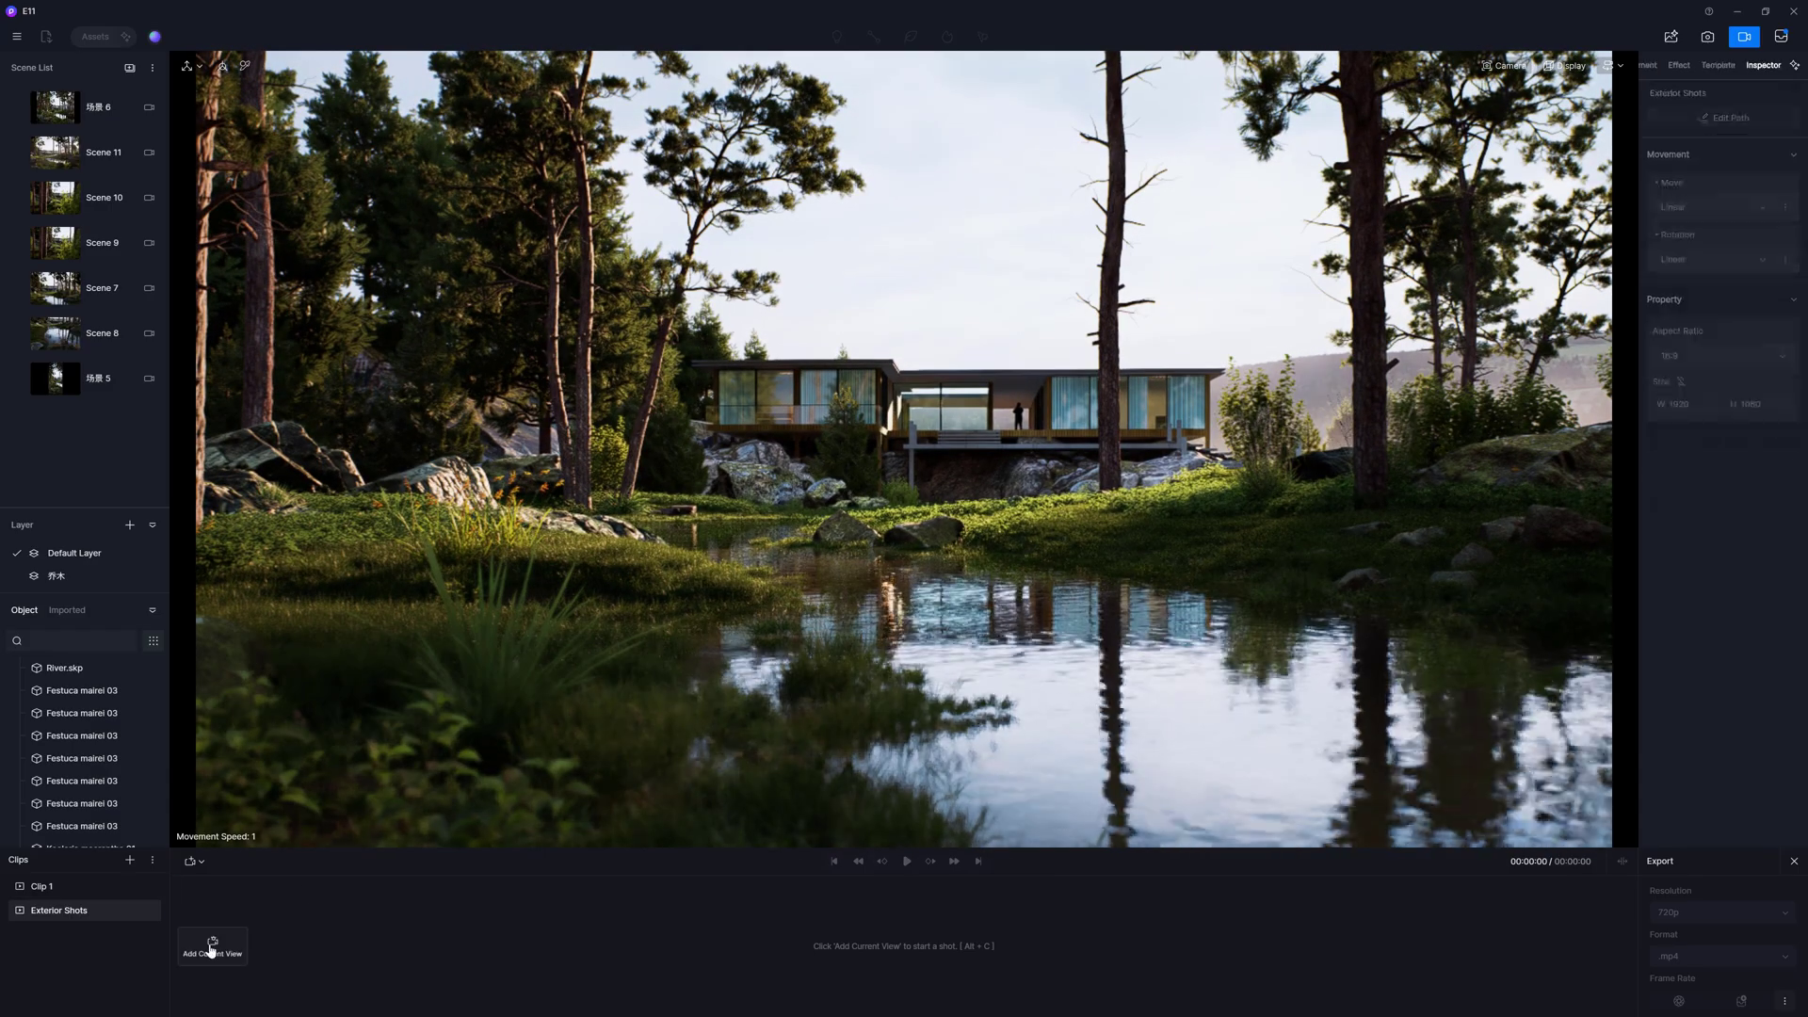
Add the current view as Exterior Shots' first shot and preview its camera move from the start.
click(212, 942)
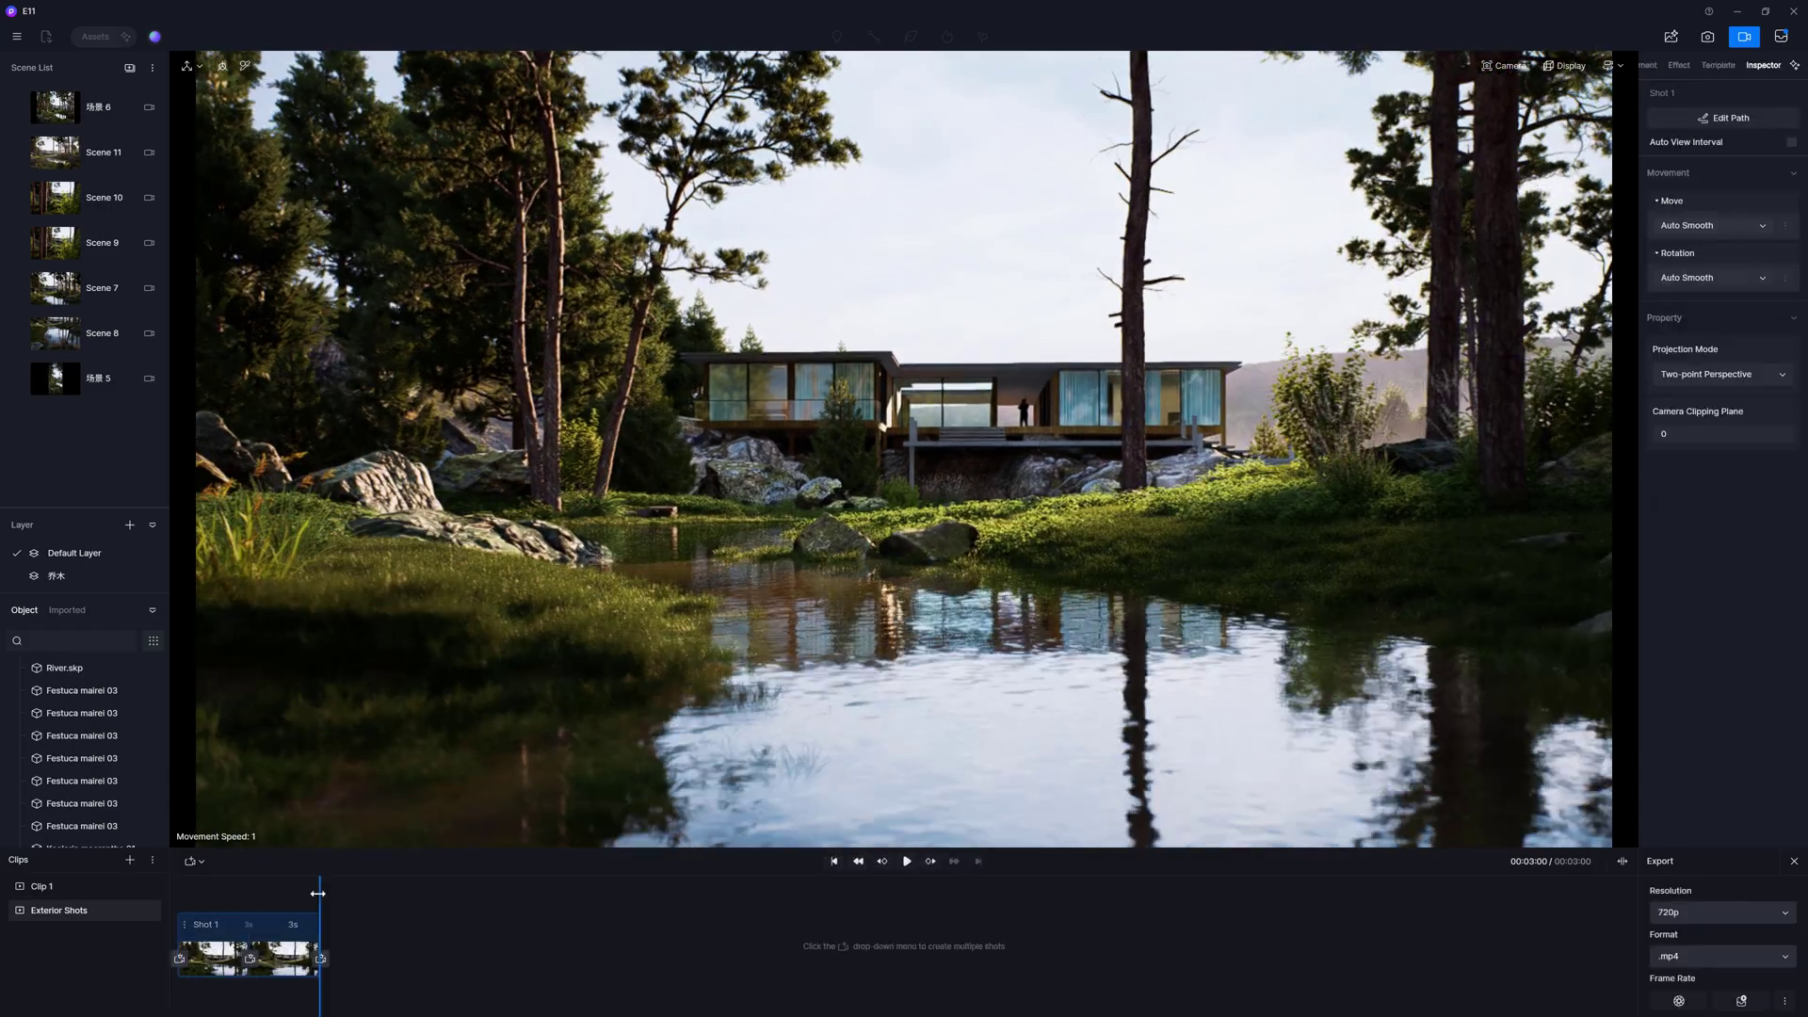
click(248, 886)
click(908, 860)
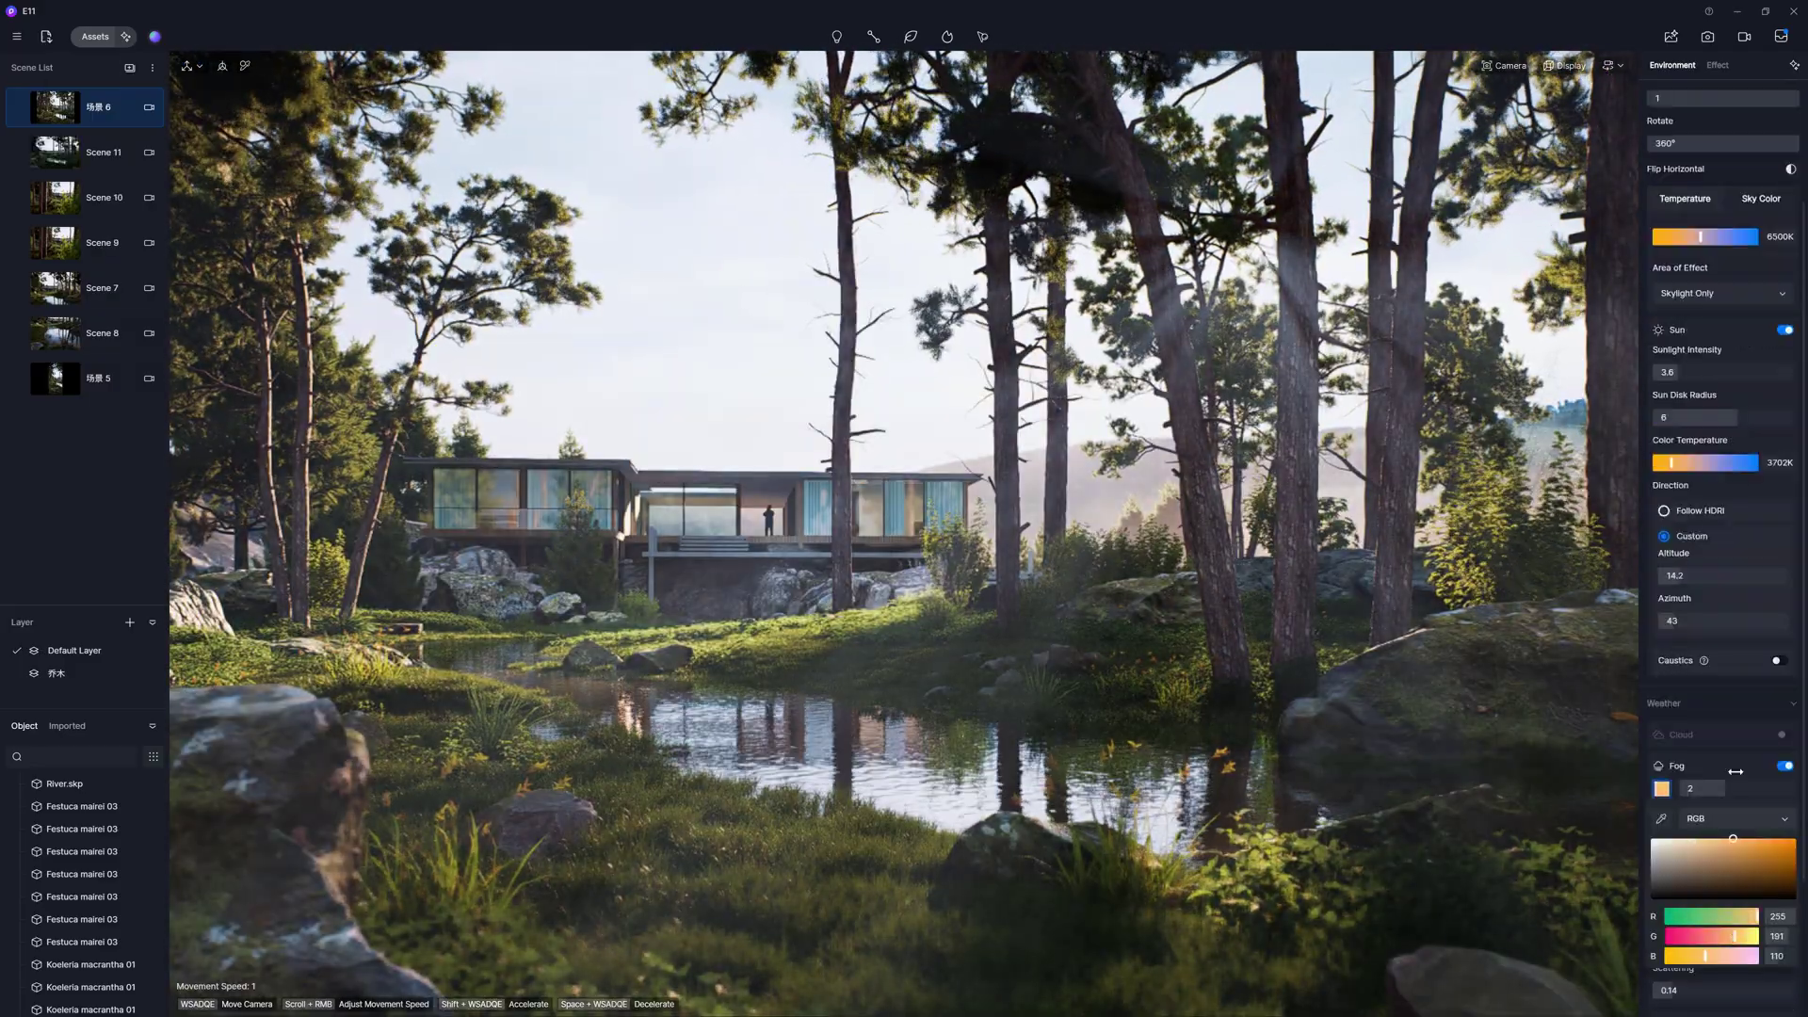
Shift the hue and brightness of the building's timber boarding material.
click(574, 509)
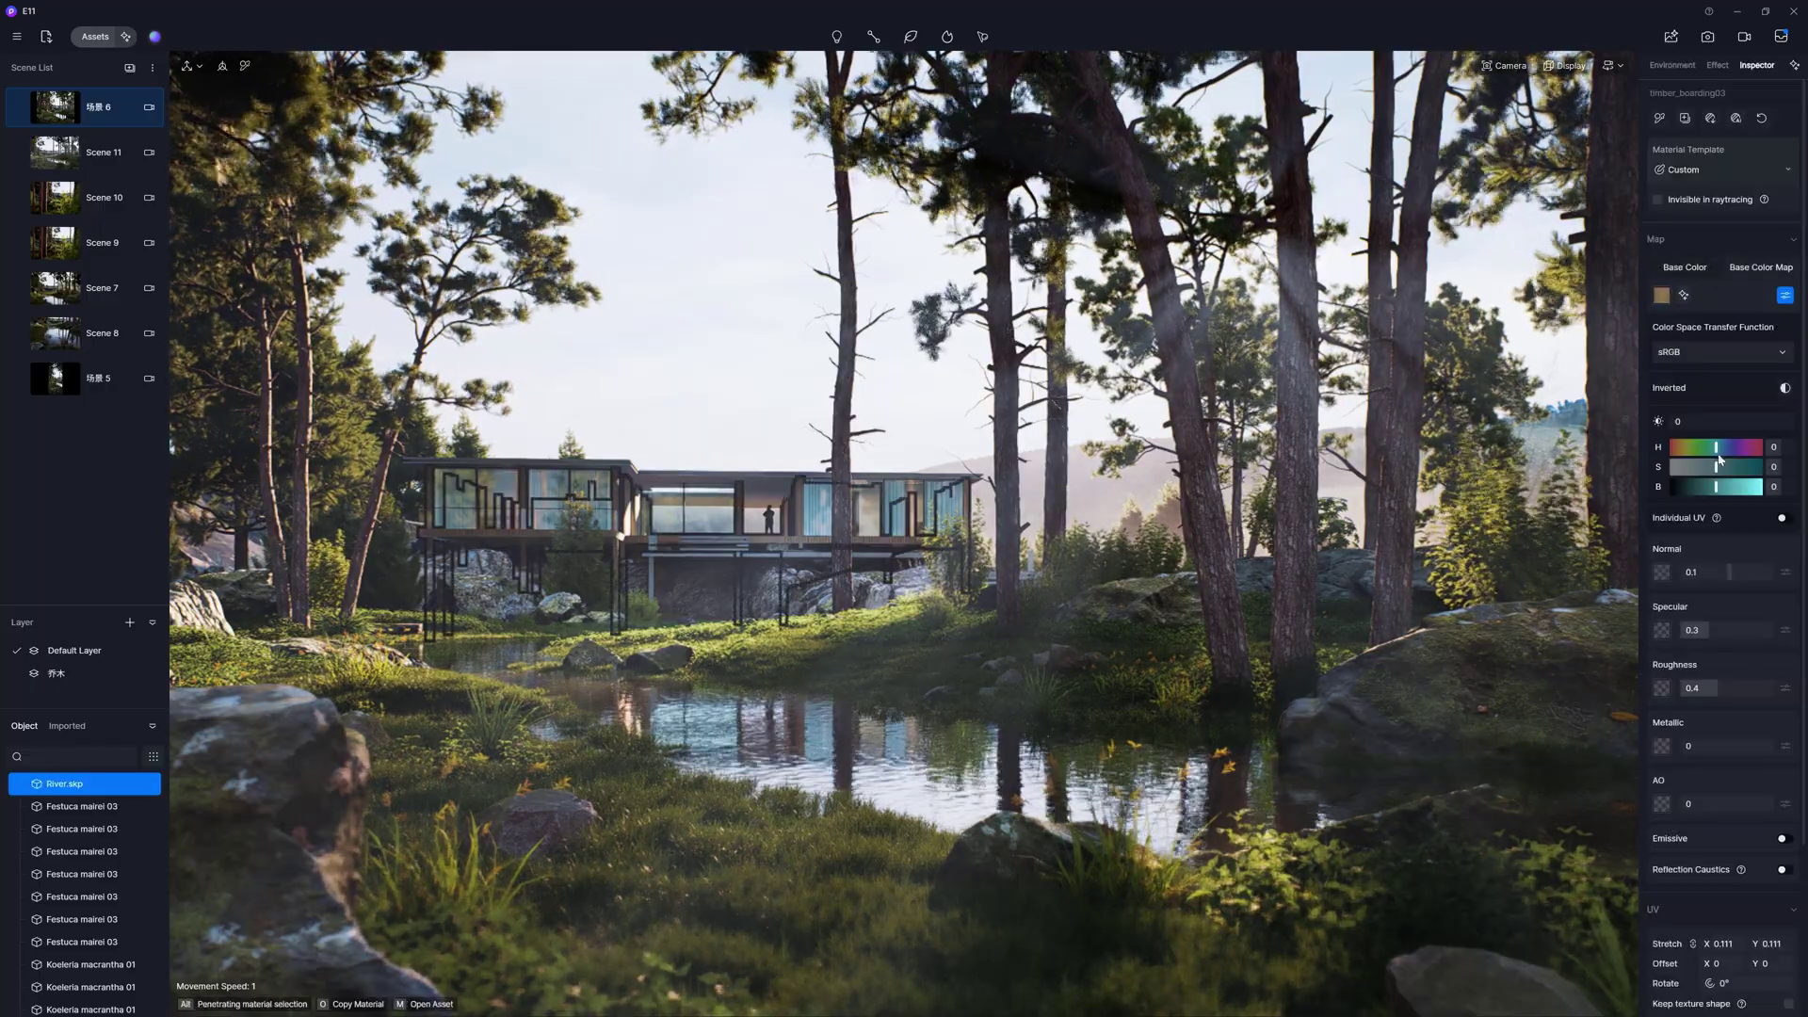
drag(1716, 448, 1713, 448)
drag(1724, 422, 1739, 422)
Place an Athletic woman 03 figure below the house by the pond.
click(95, 36)
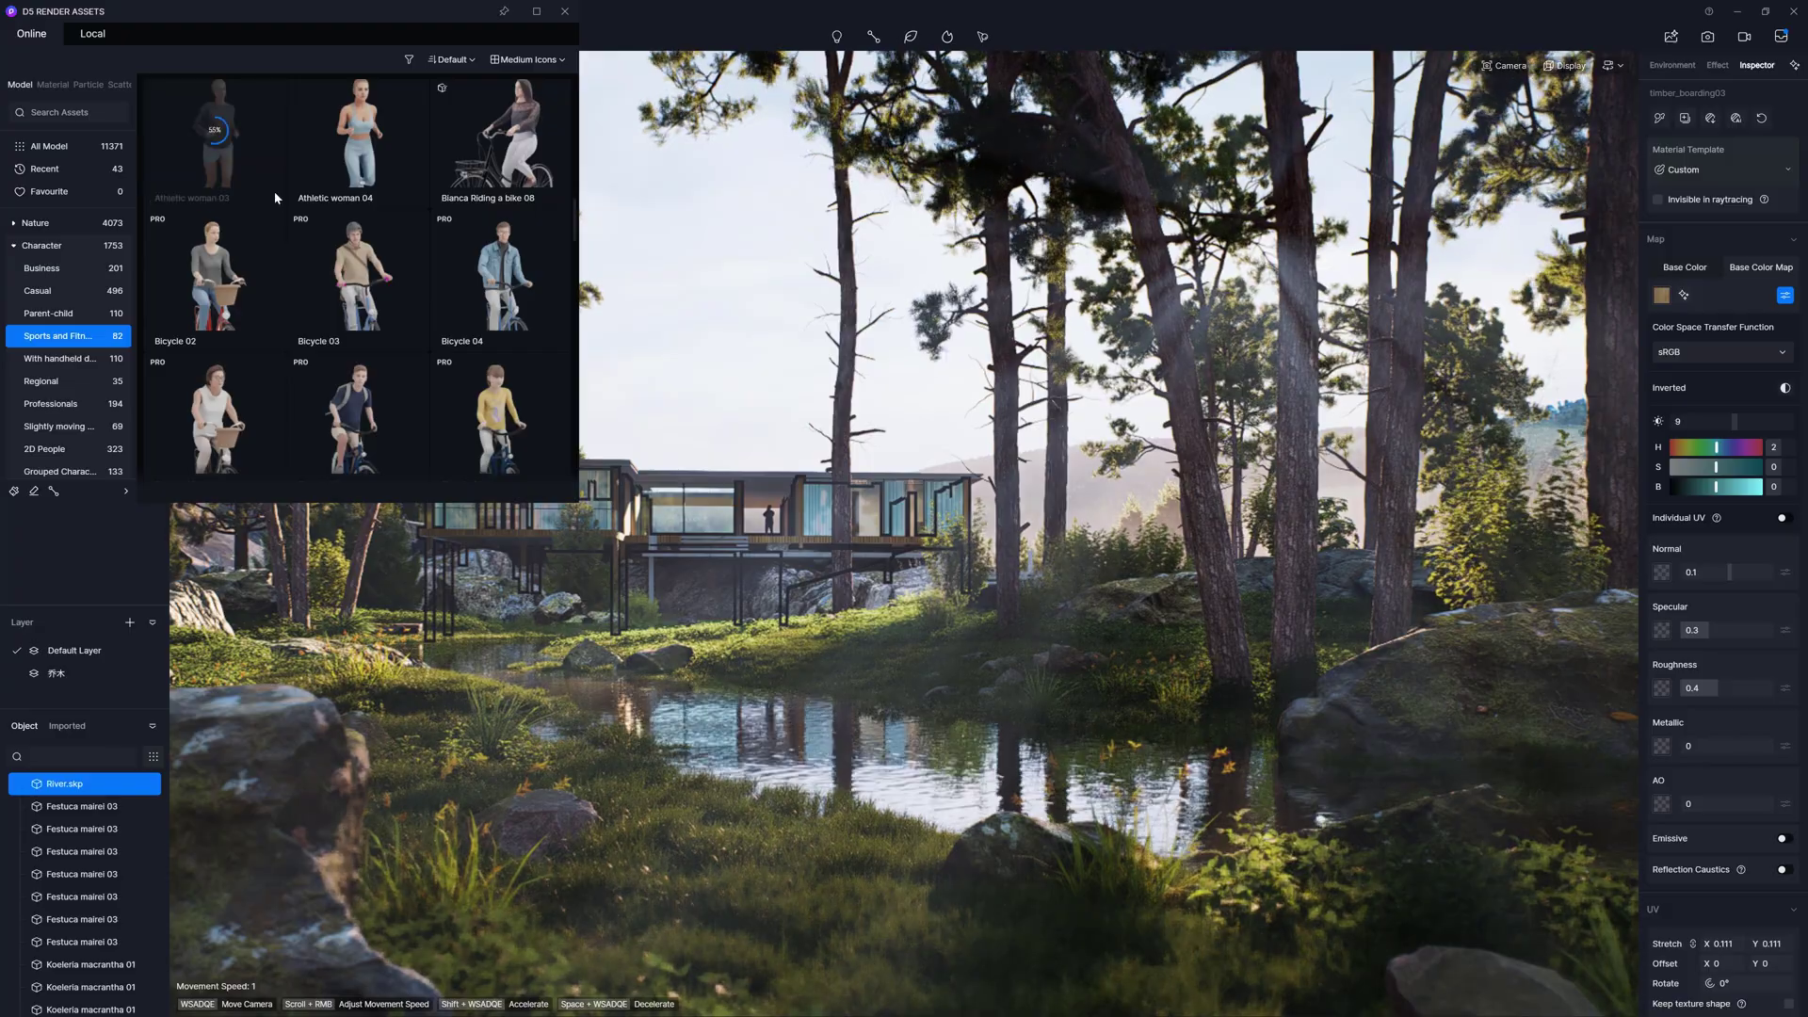
click(705, 650)
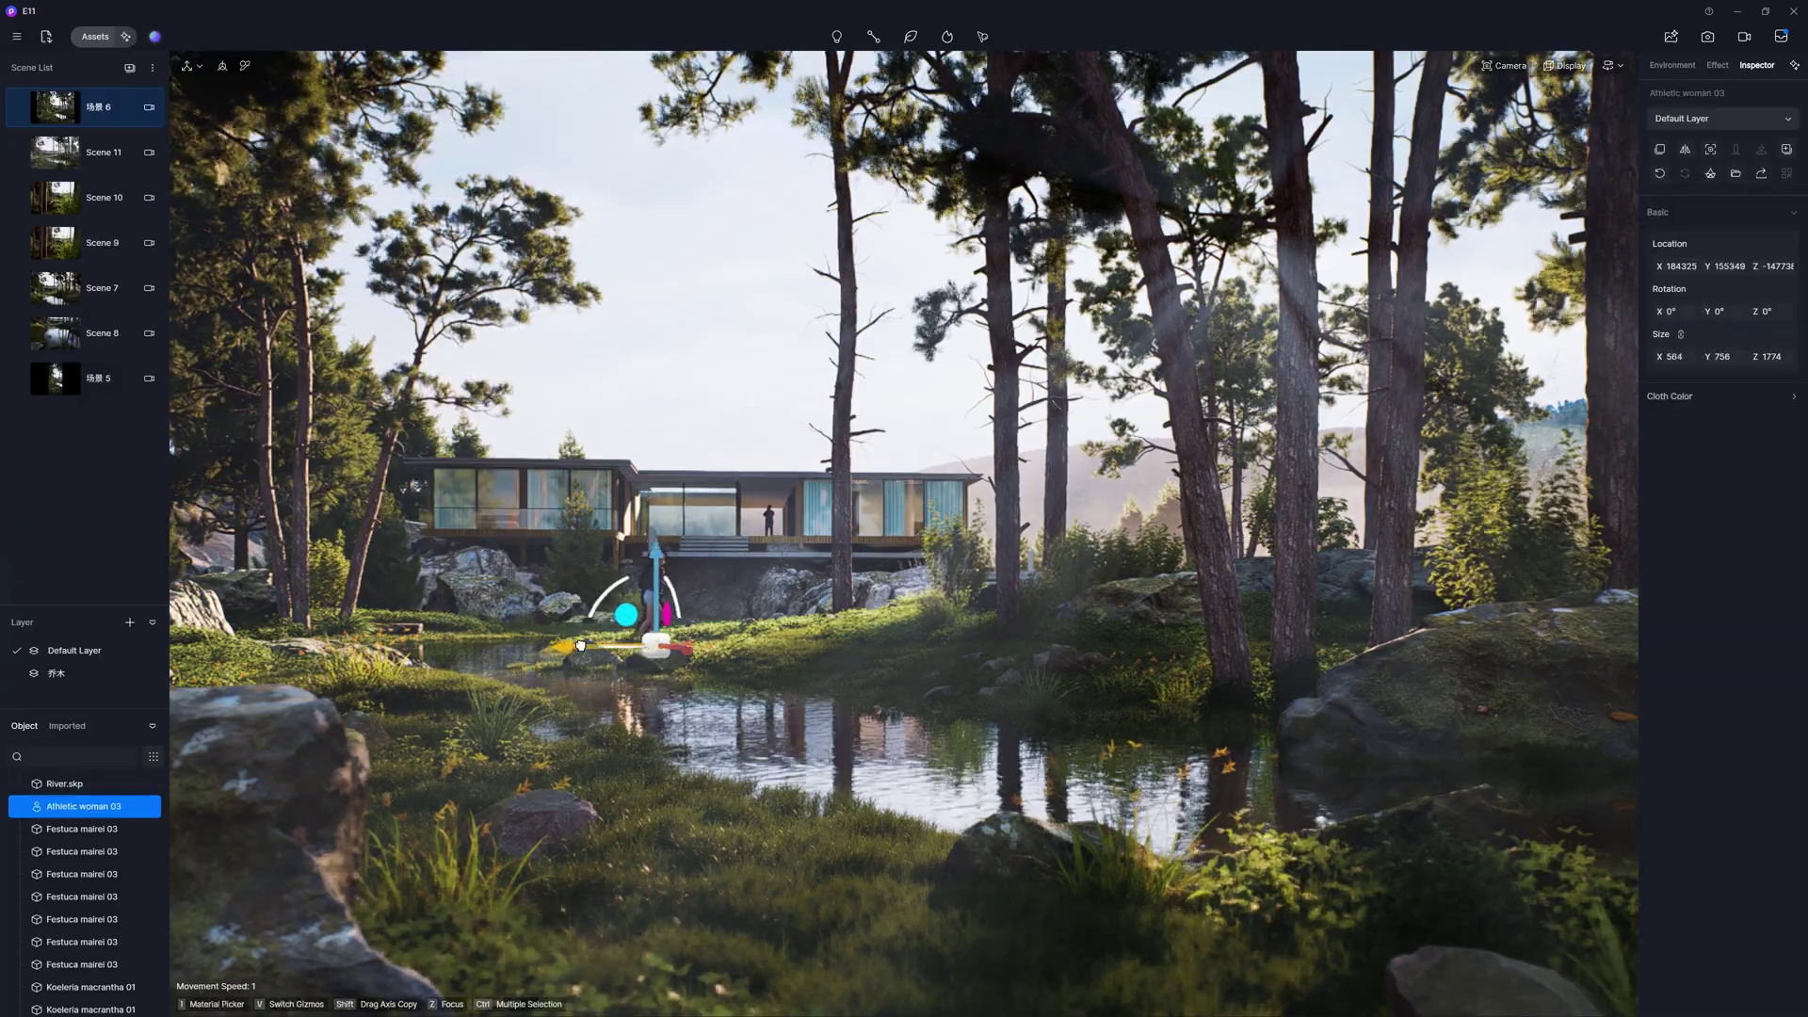
drag(641, 602, 782, 594)
Raise the vignette effect to 0.53.
click(737, 420)
click(1718, 65)
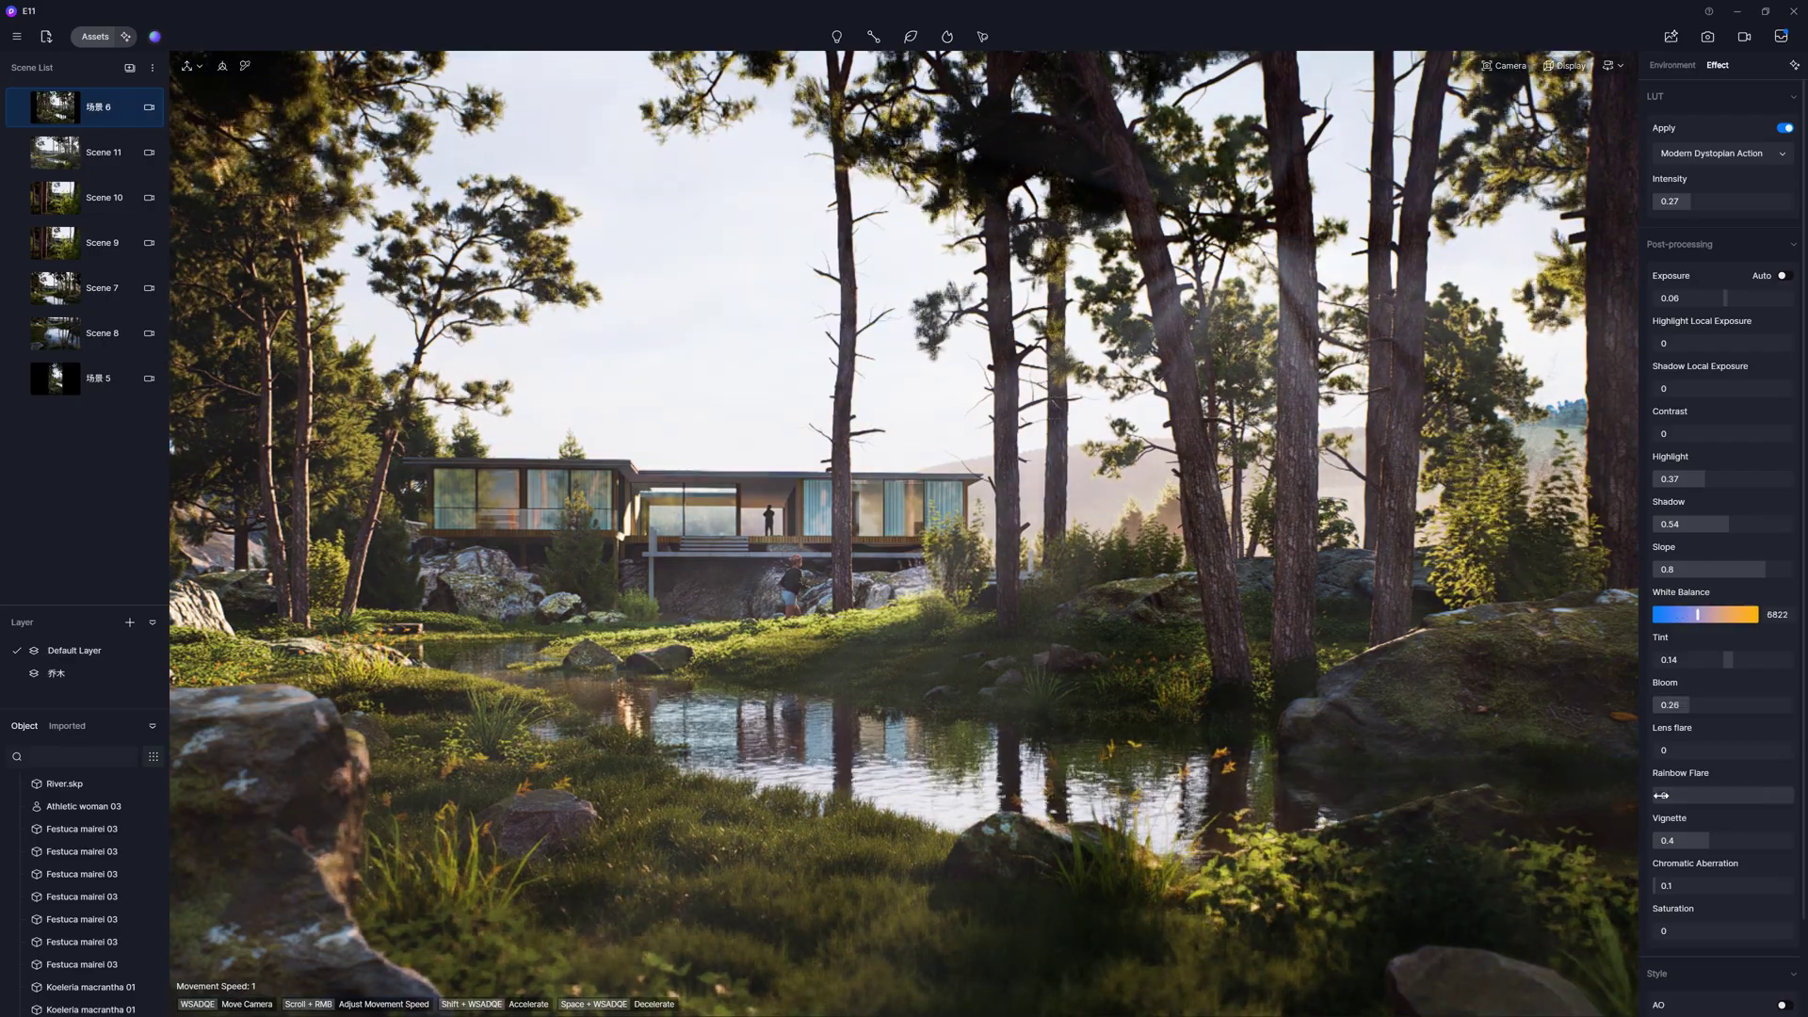
drag(1707, 843, 1728, 841)
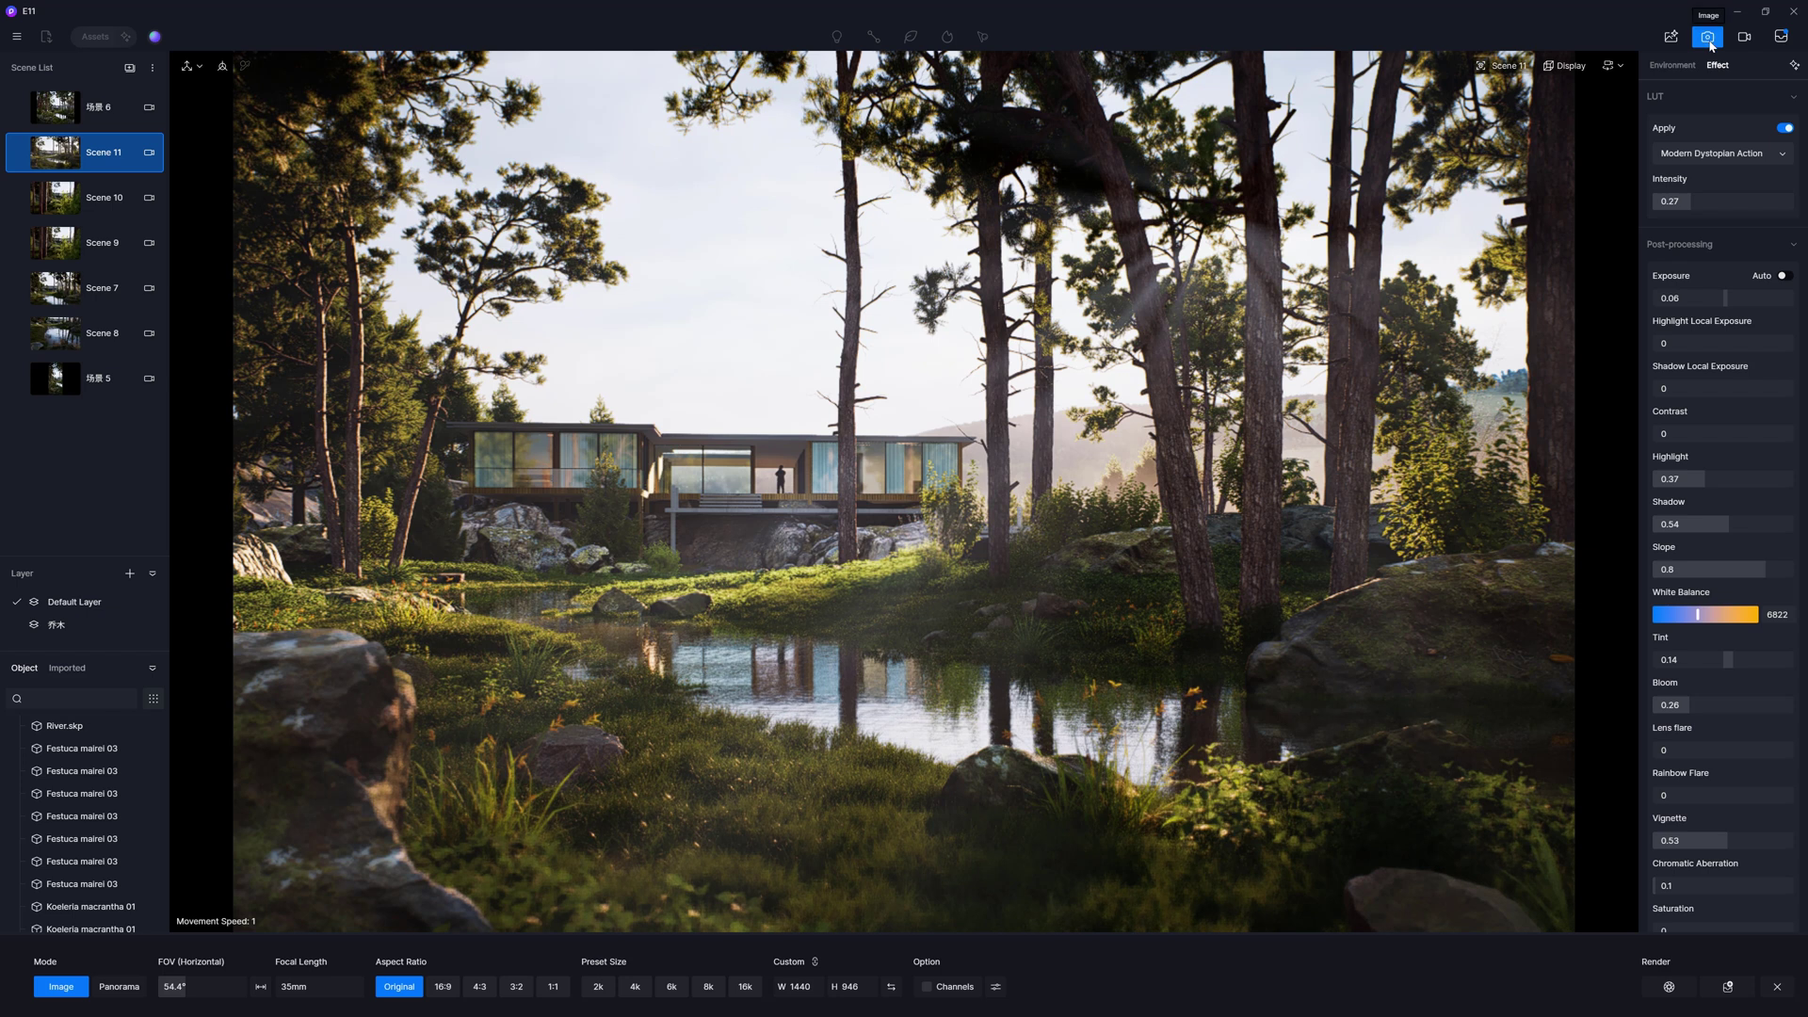
Switch to video mode and play, then stop, Clip 1's animation.
click(1747, 38)
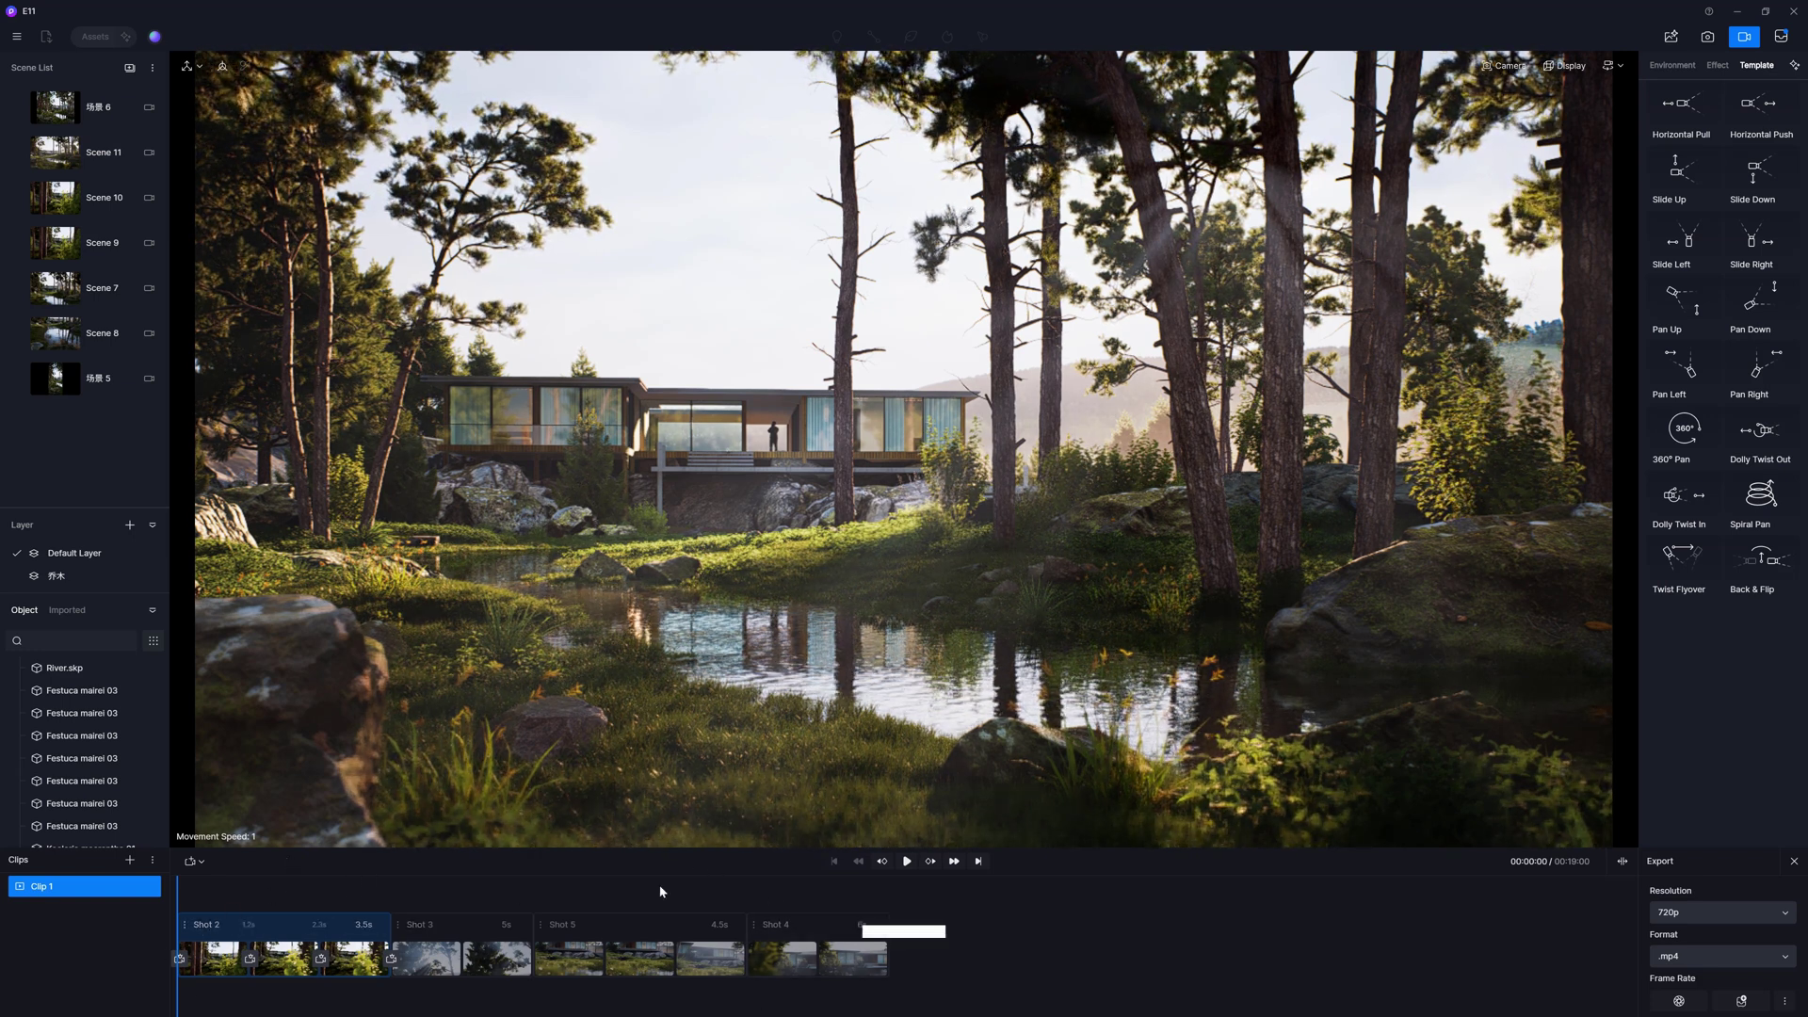
click(907, 860)
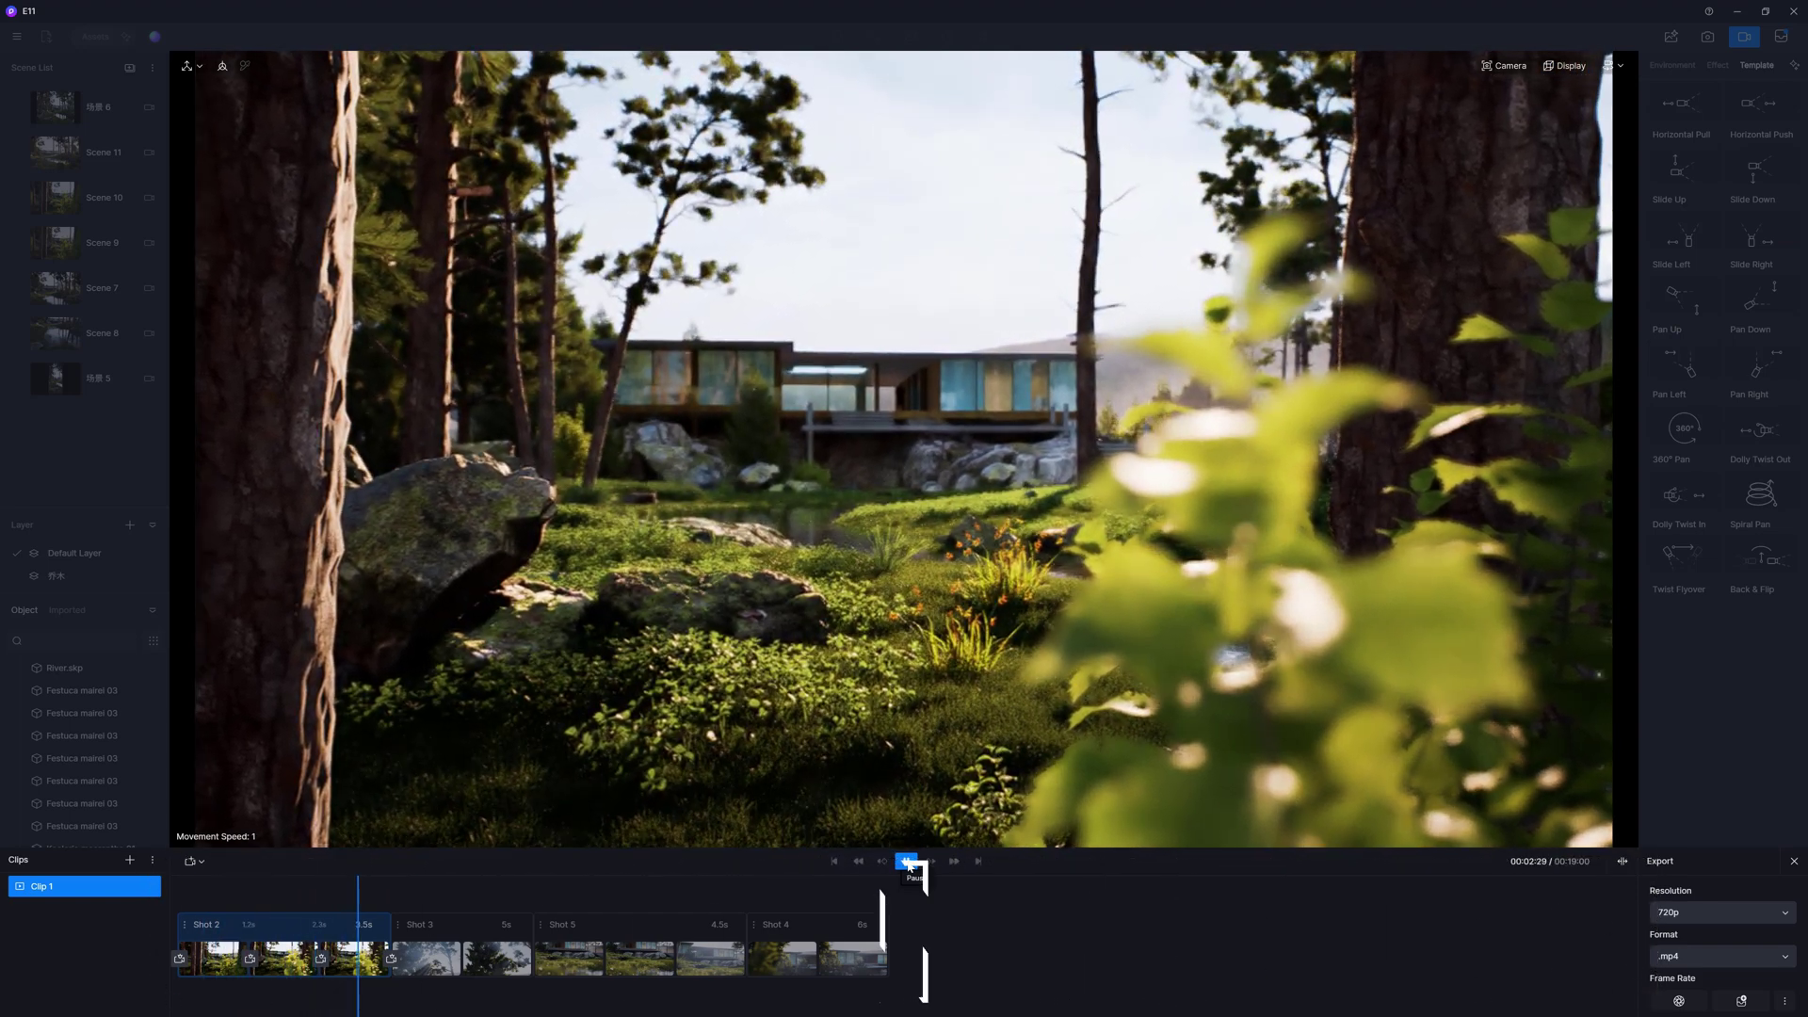
click(907, 861)
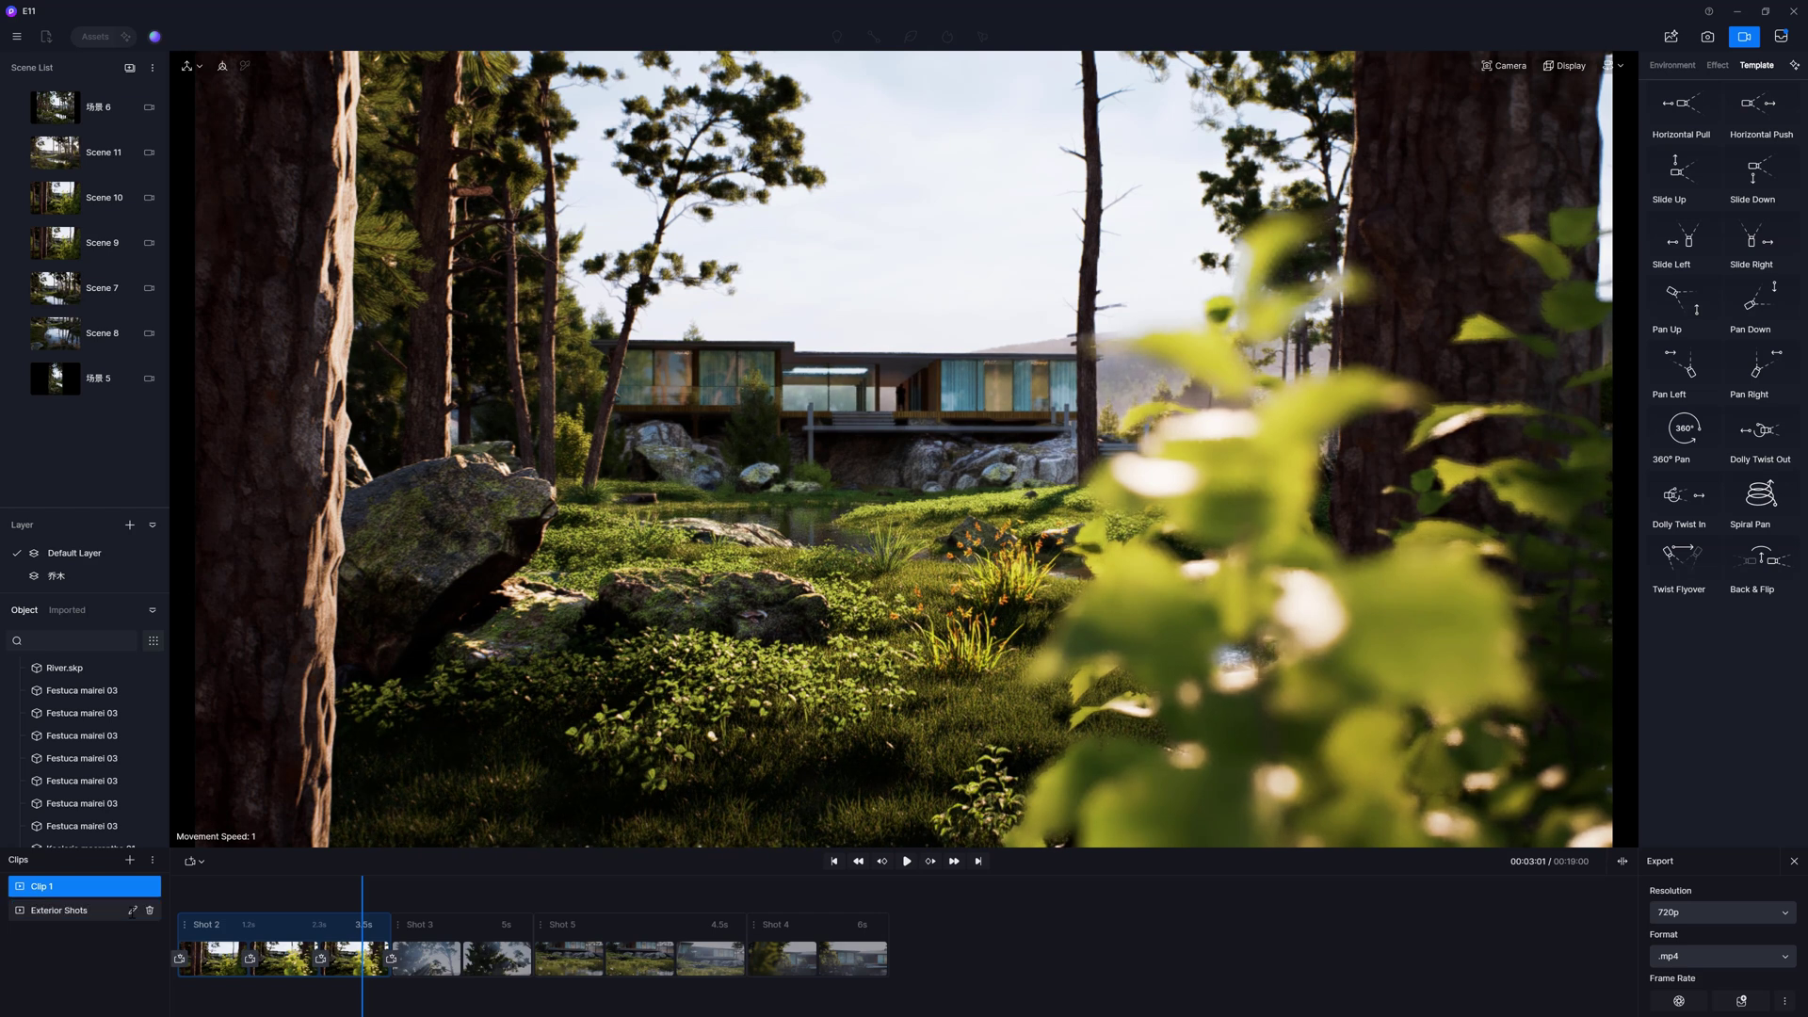
In Exterior Shots, move the camera toward the pond-facing house and add it as three-second Shot 1.
click(94, 912)
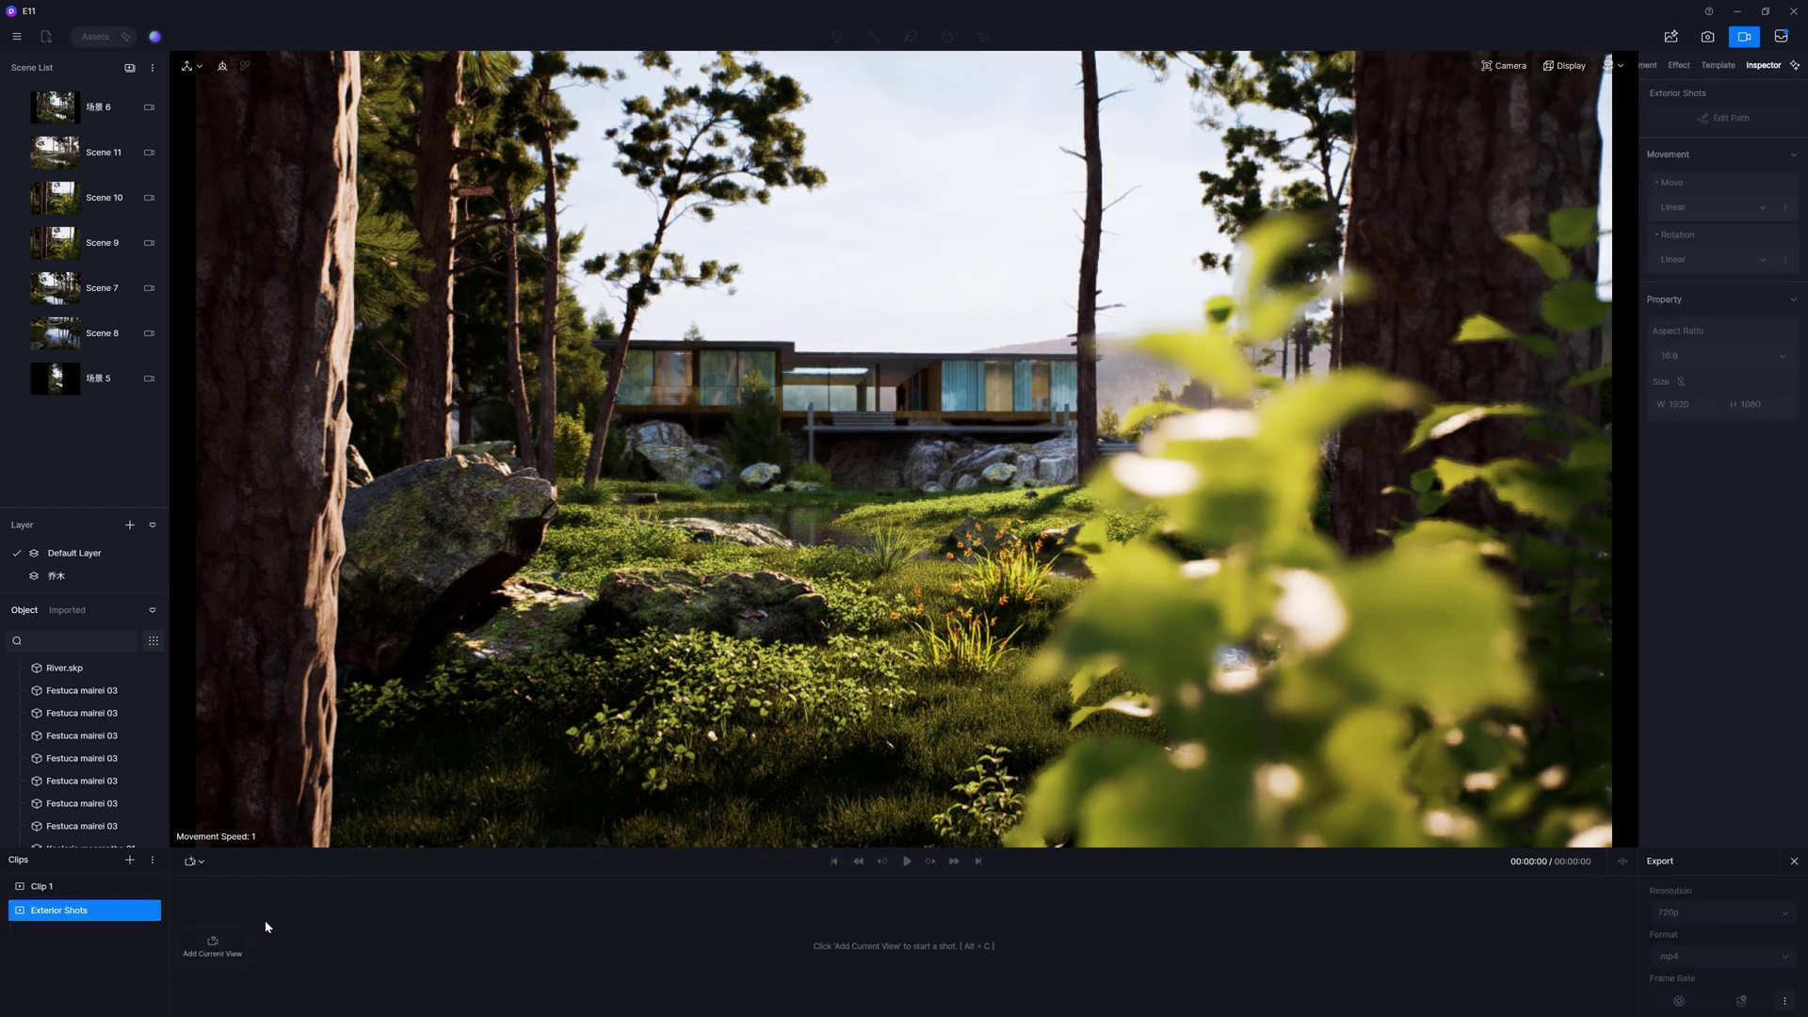
click(198, 862)
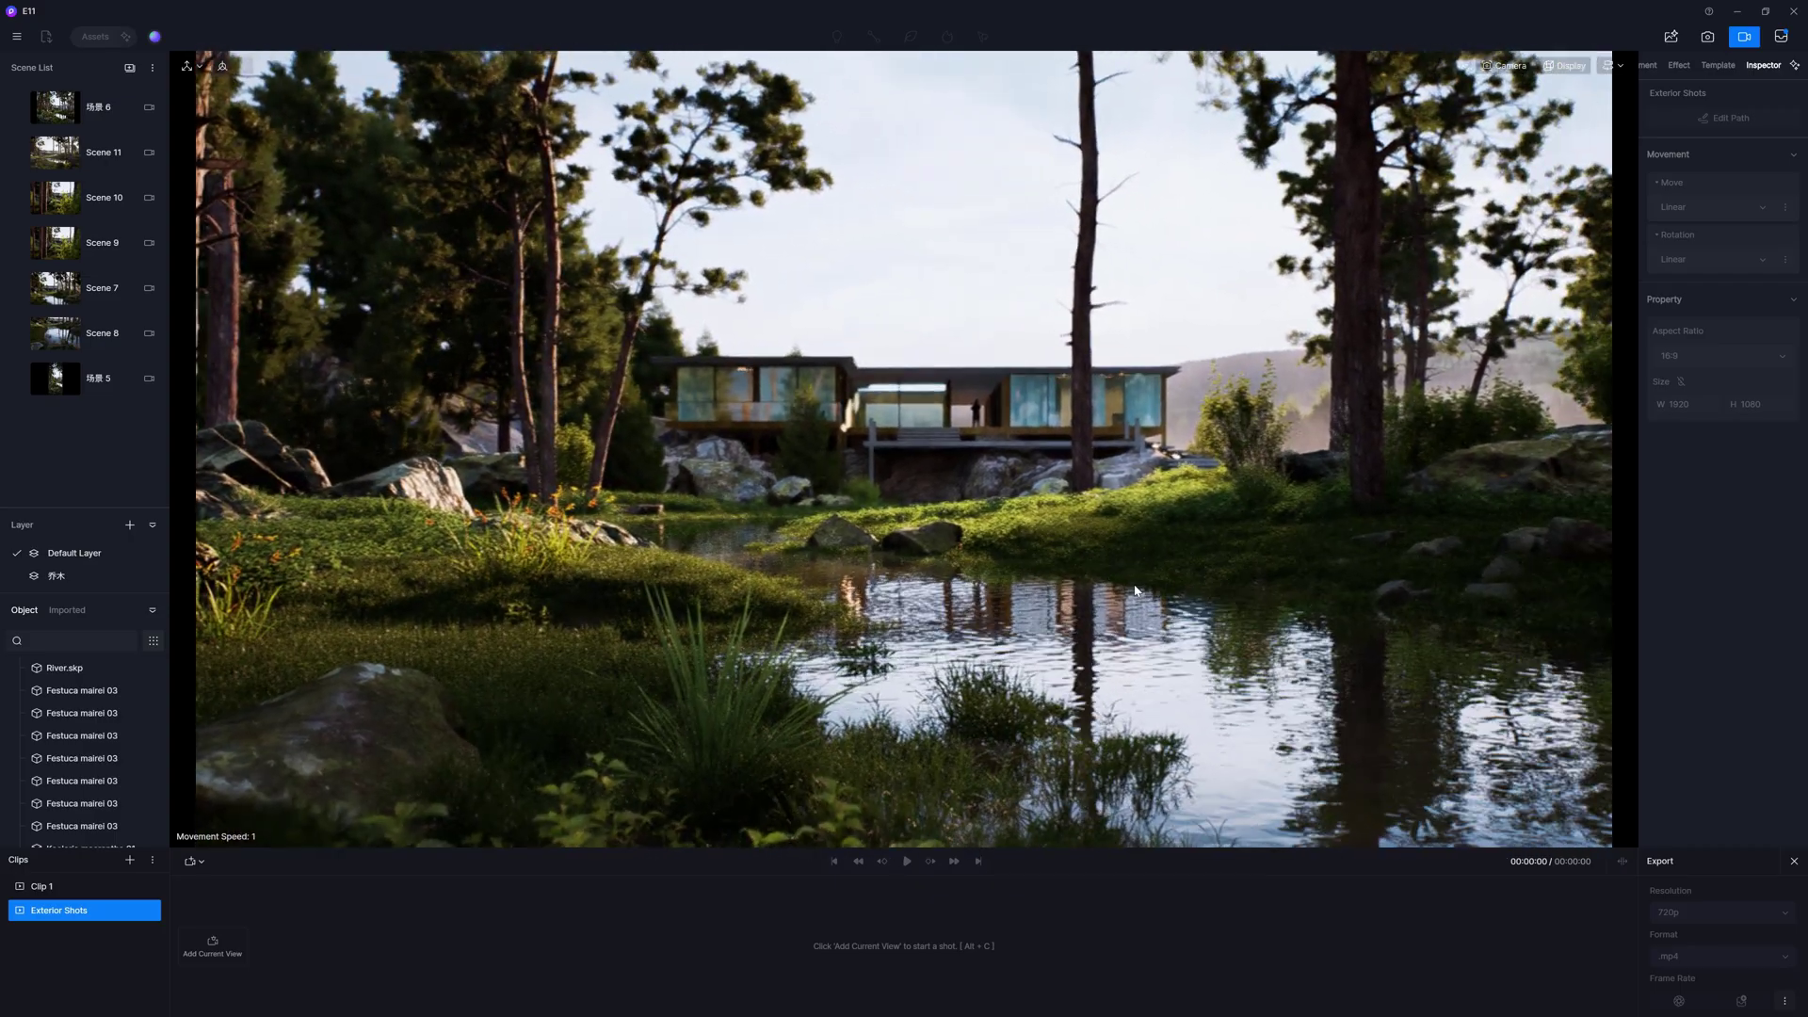
scroll(1133, 590, up, 4)
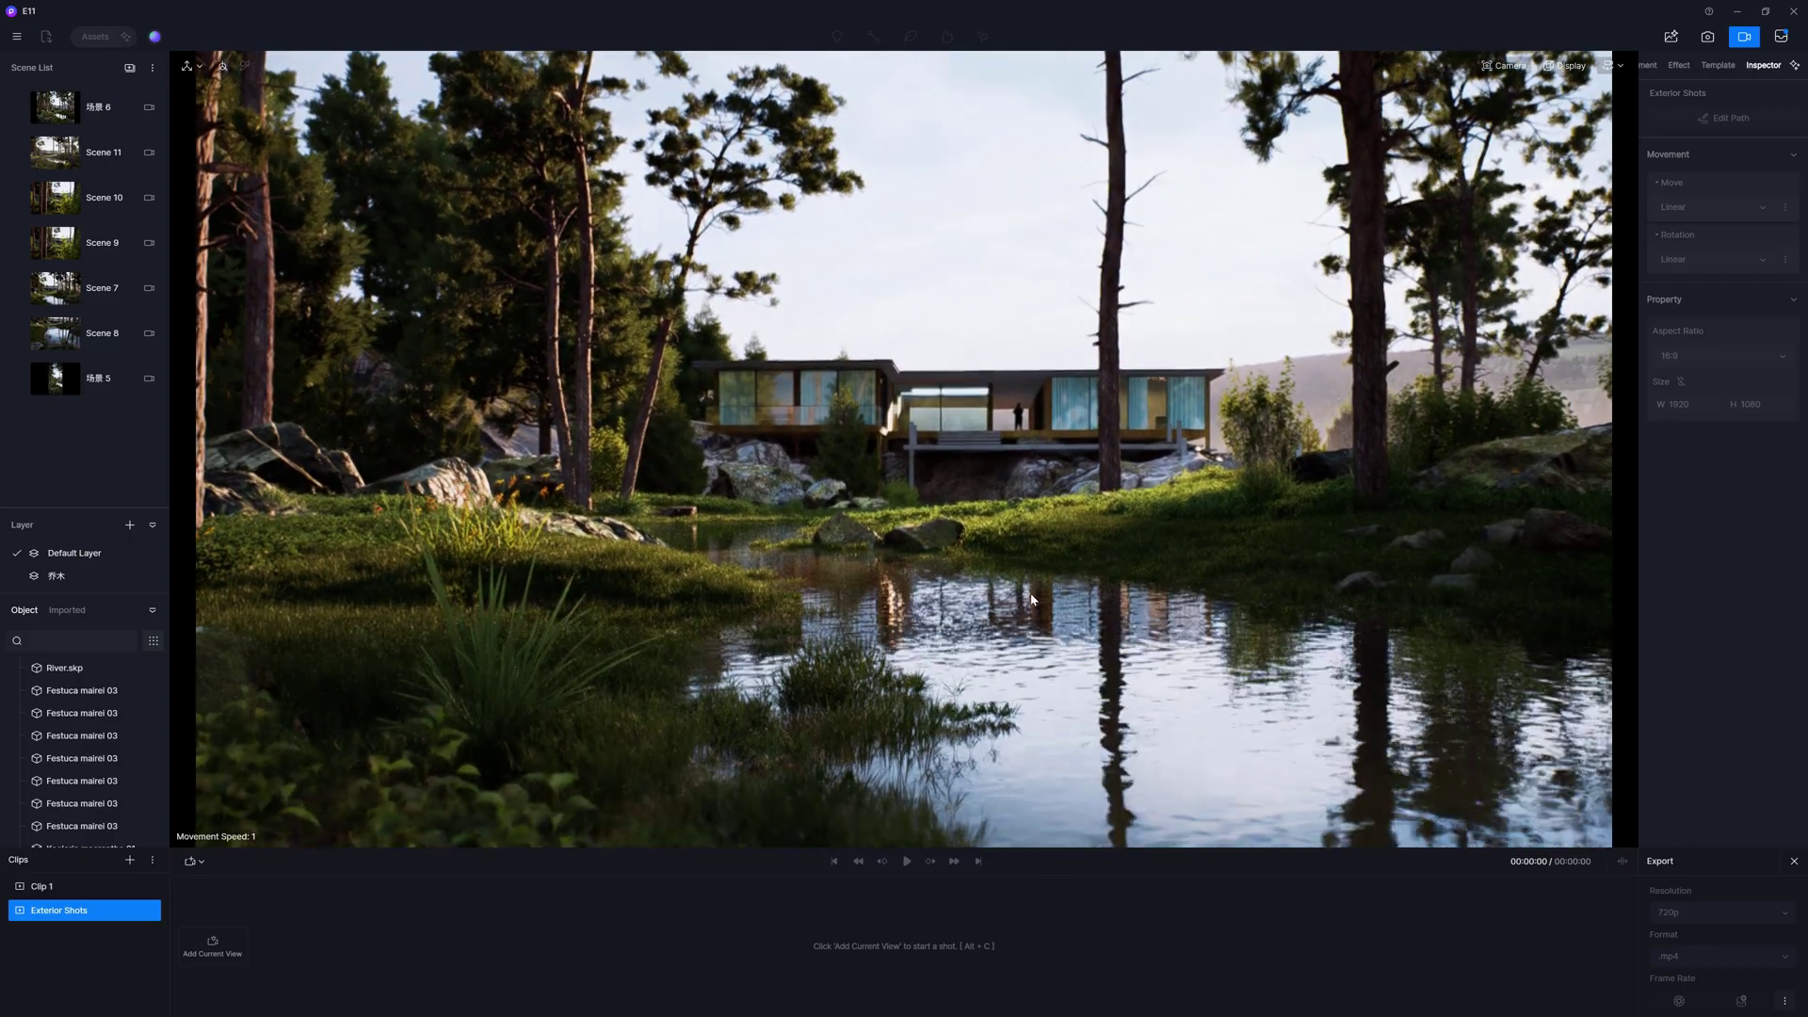
click(1093, 586)
click(212, 951)
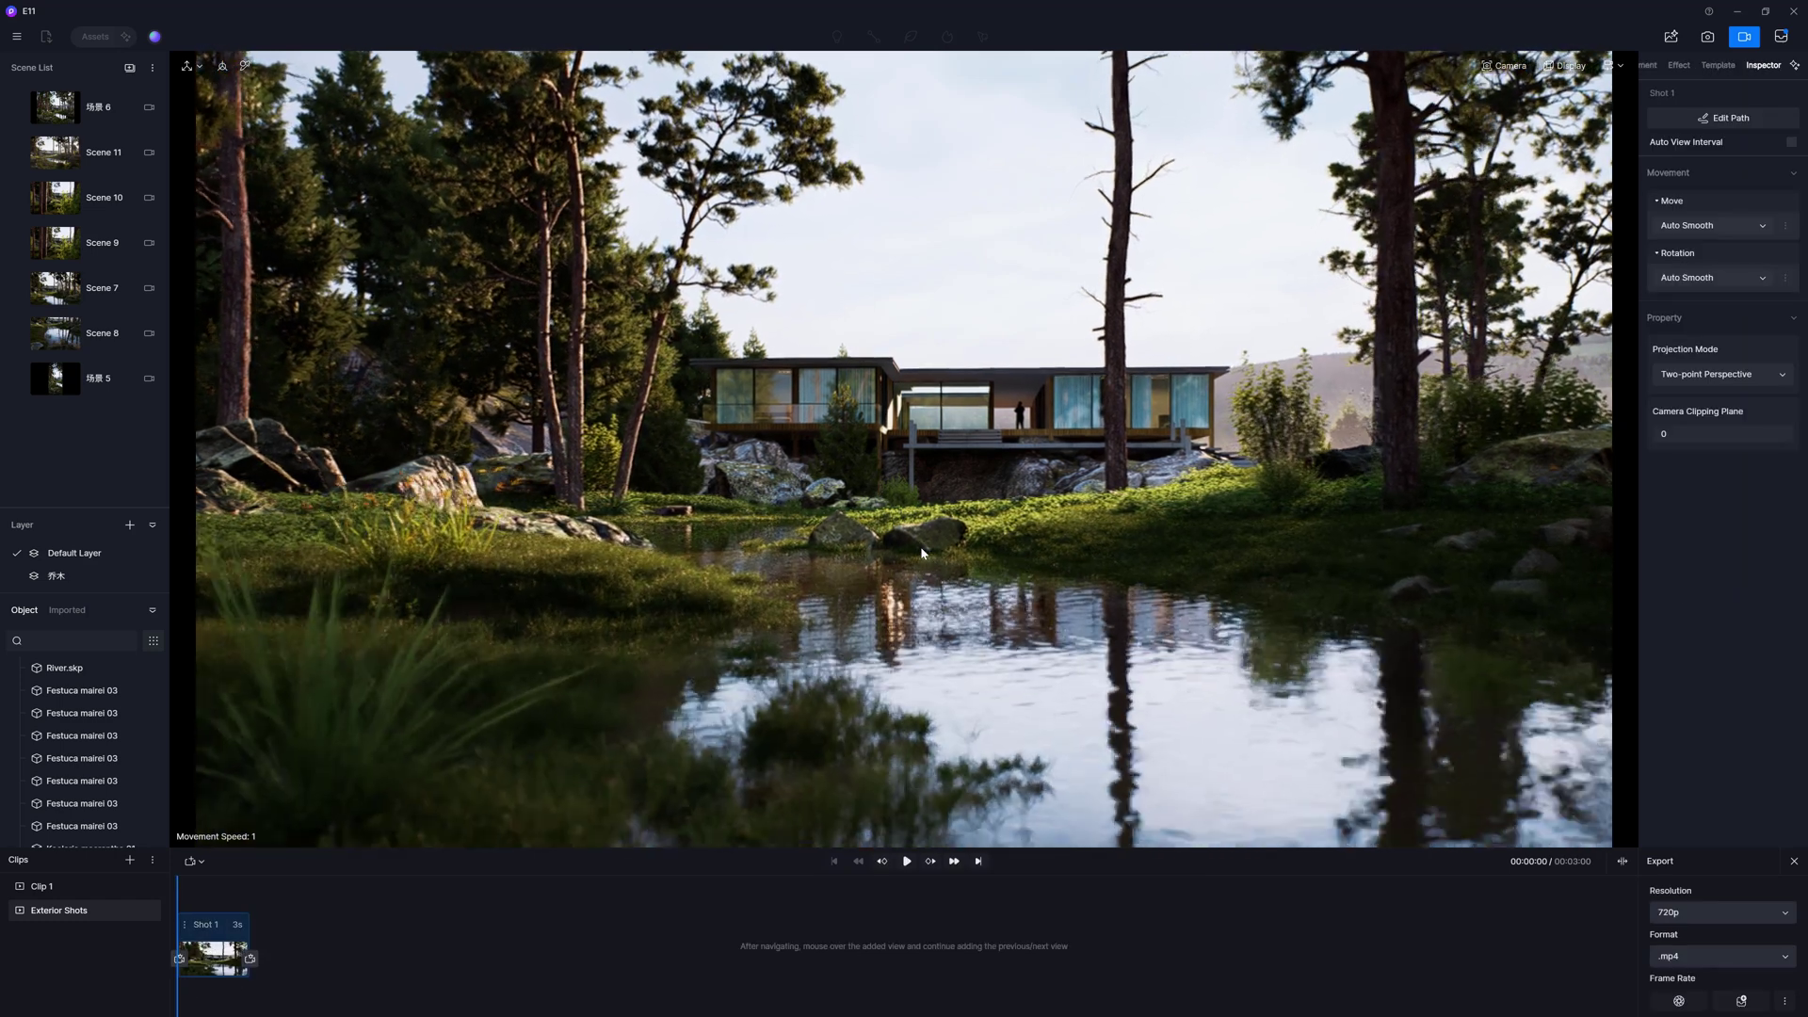
Set a closer end view for Shot 1, preview the push, and lengthen it to six seconds.
key(w)
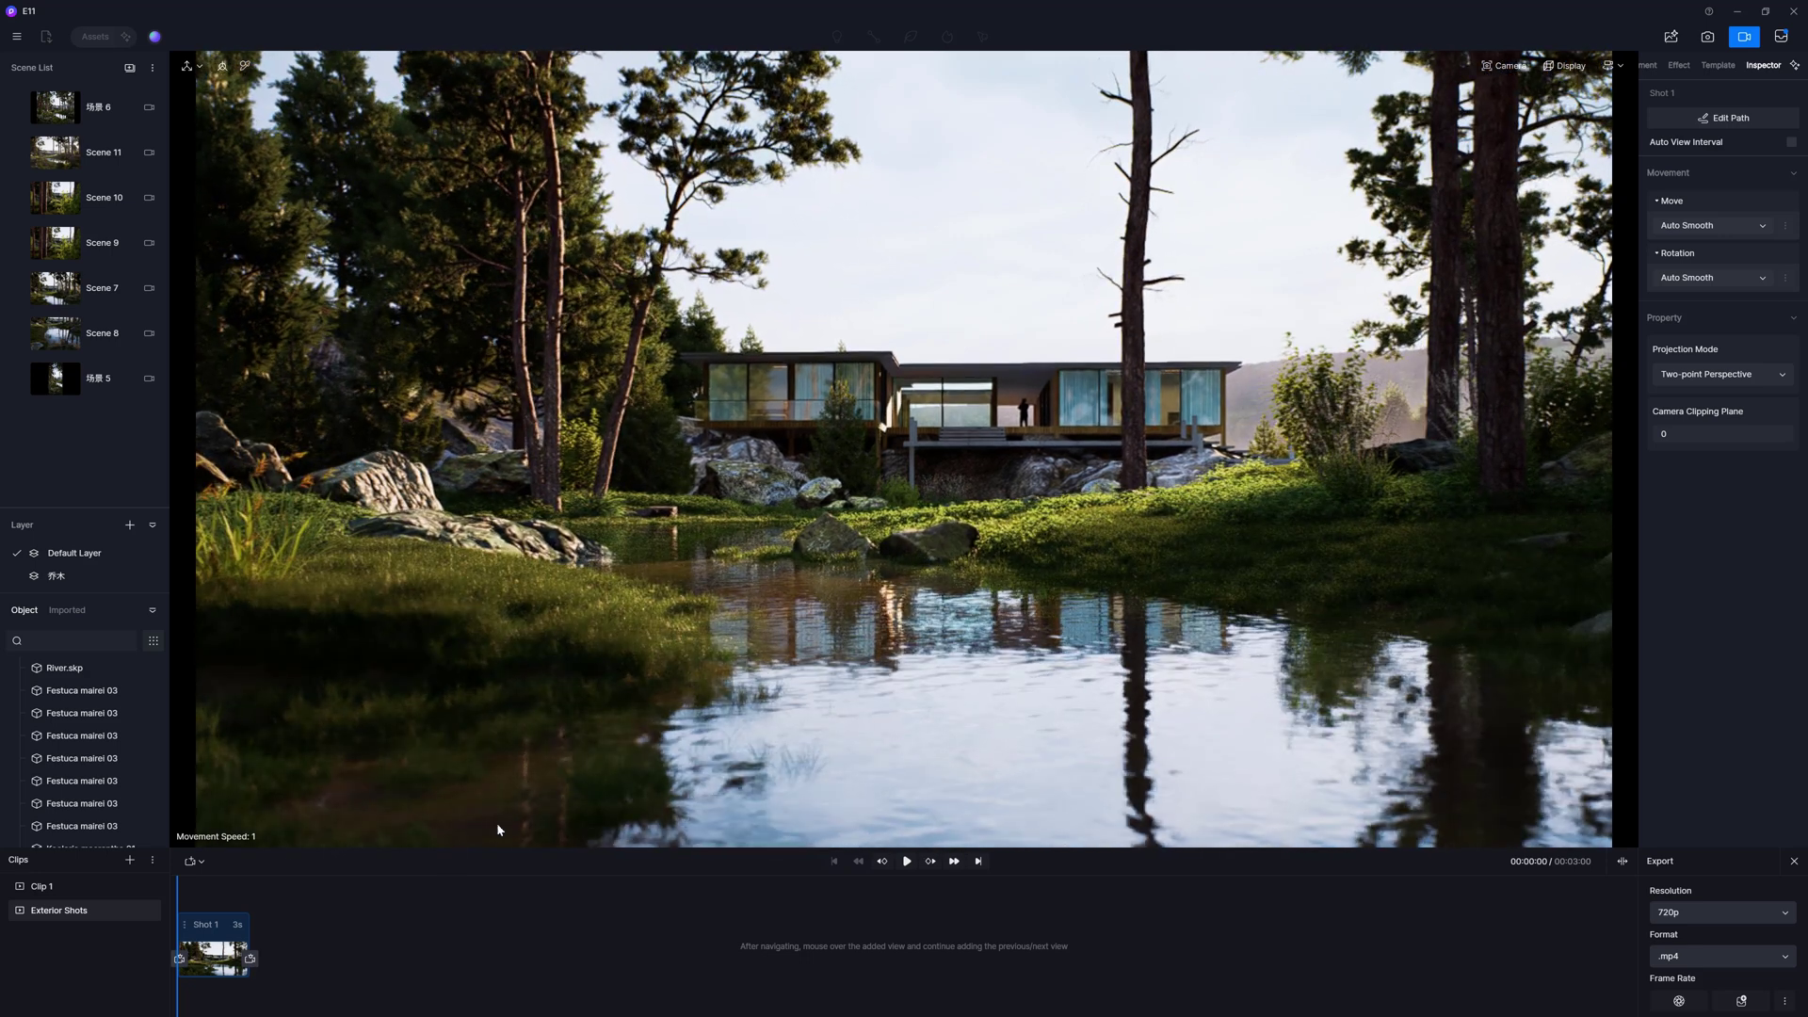
click(249, 959)
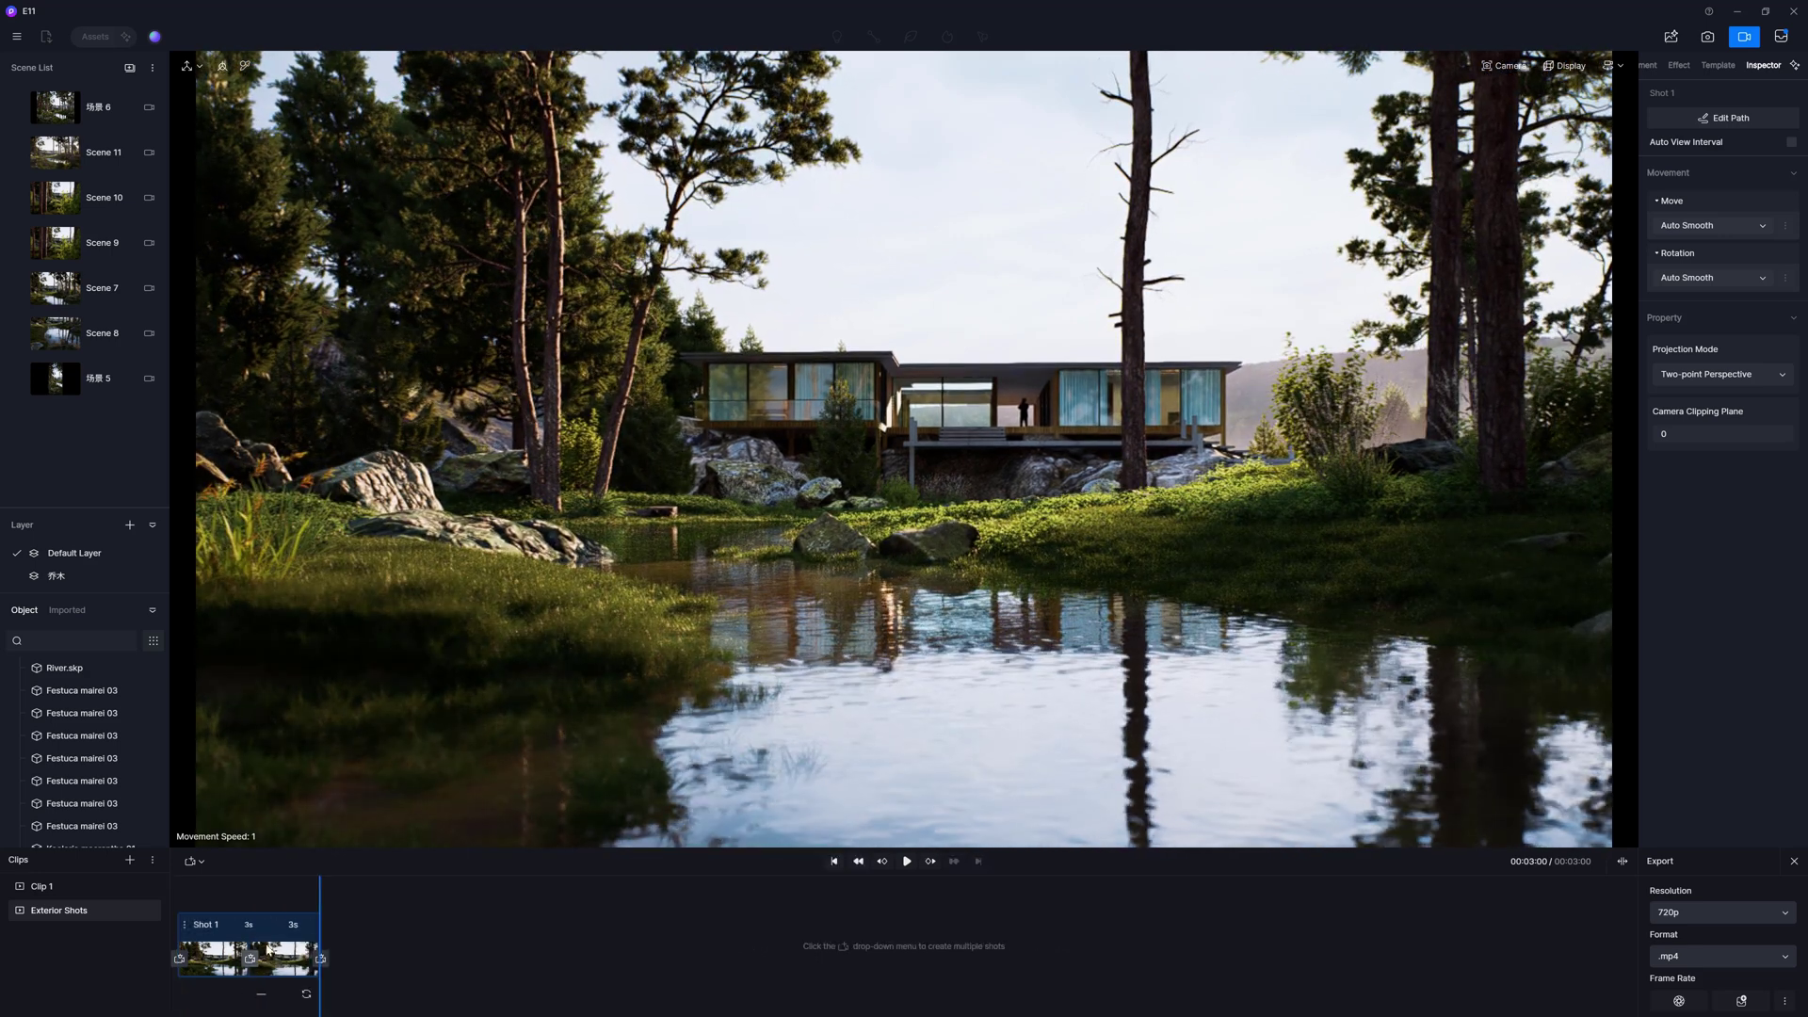
click(254, 888)
drag(254, 888, 177, 888)
click(909, 862)
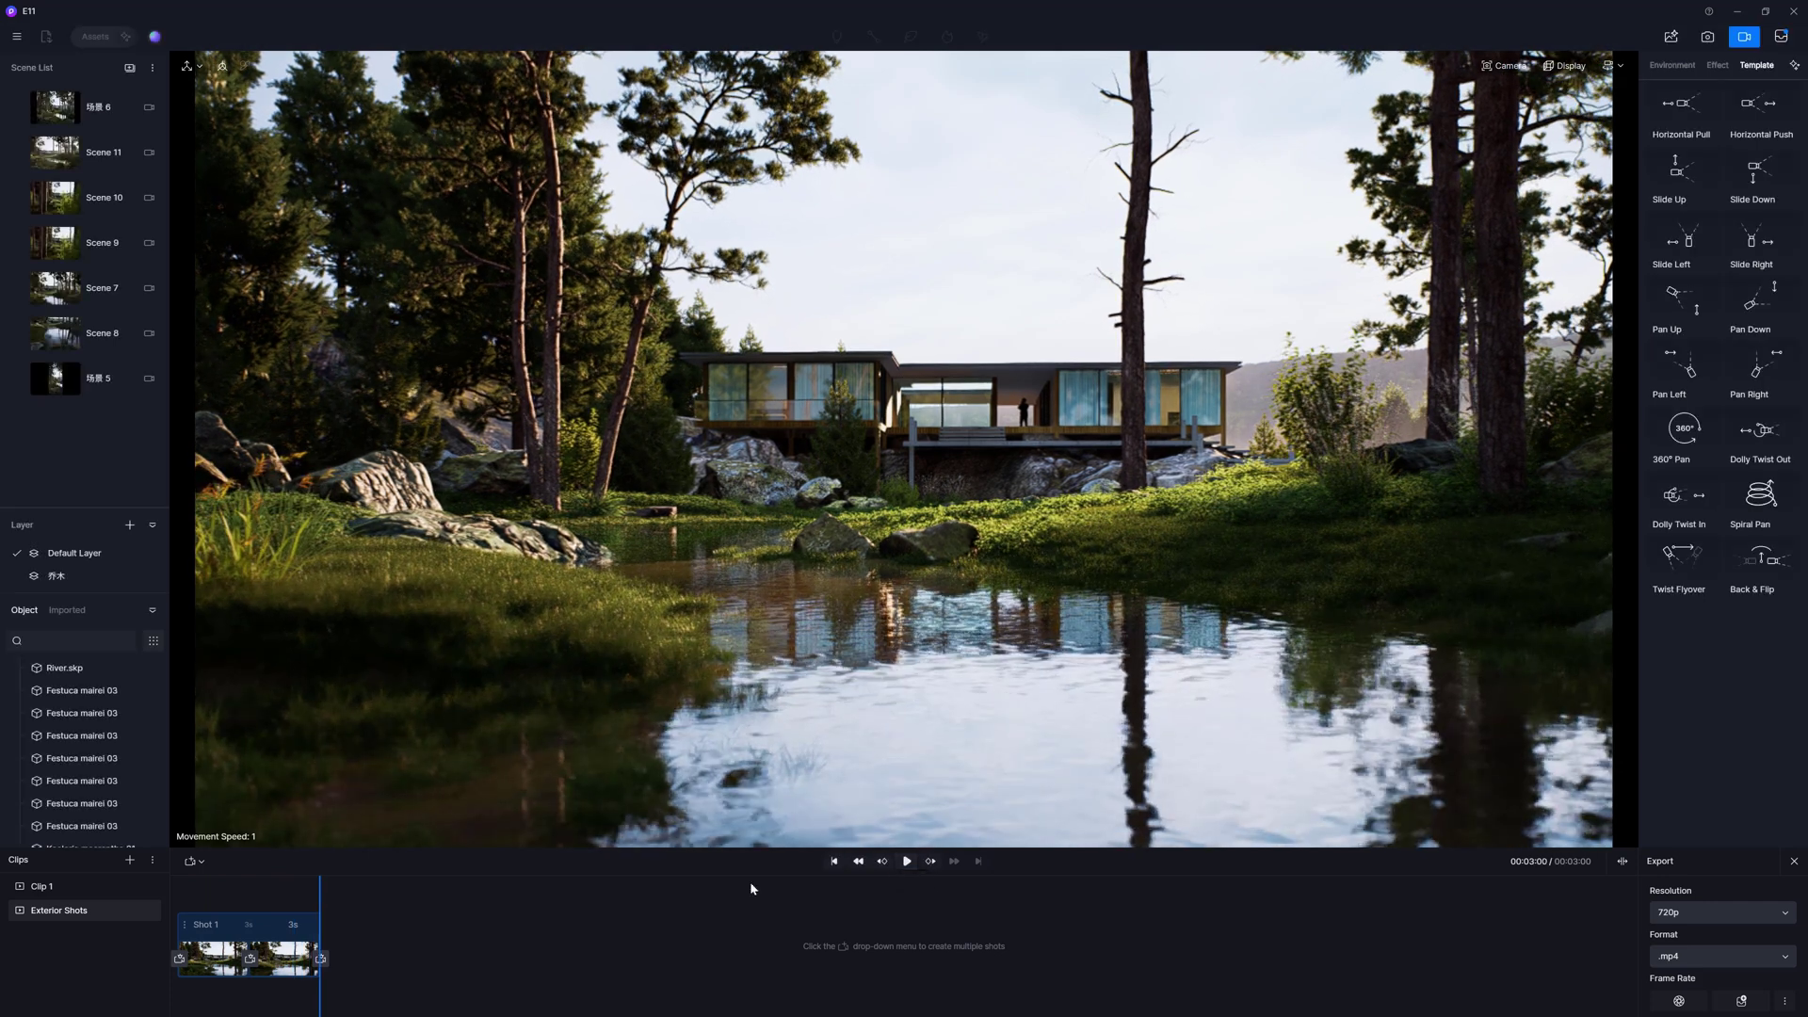
double_click(248, 924)
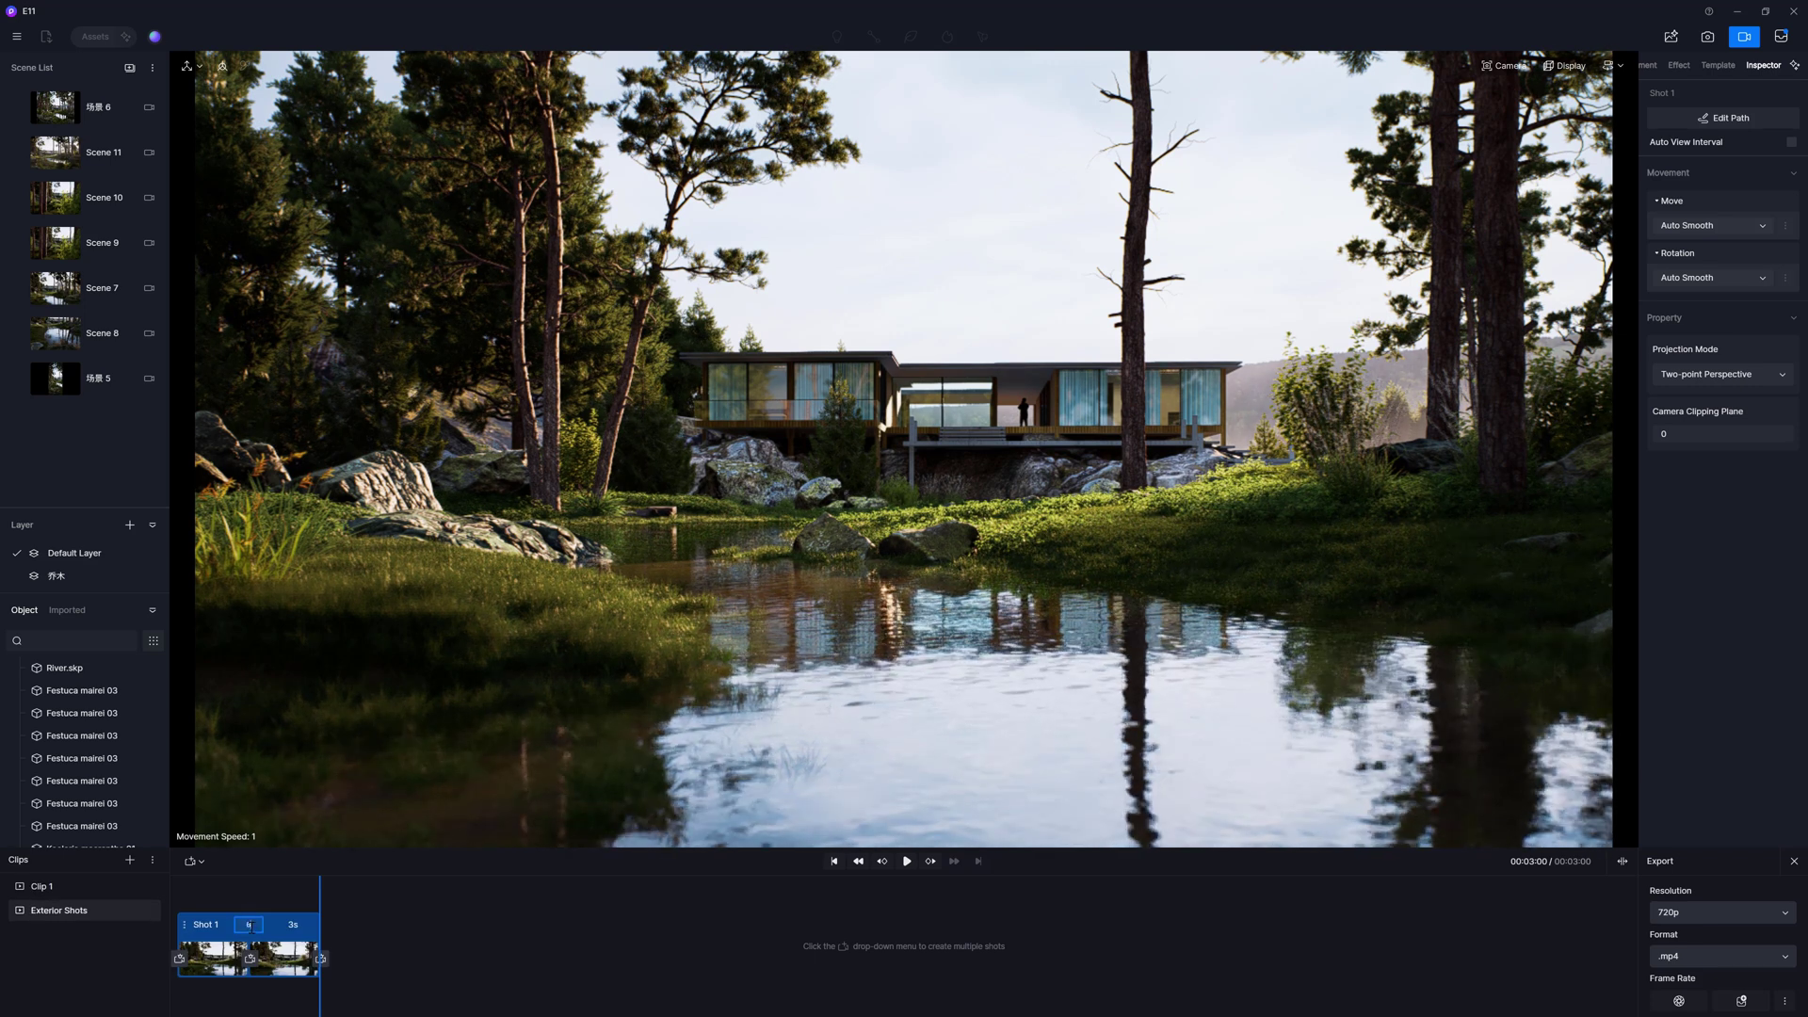
text(6)
click(170, 932)
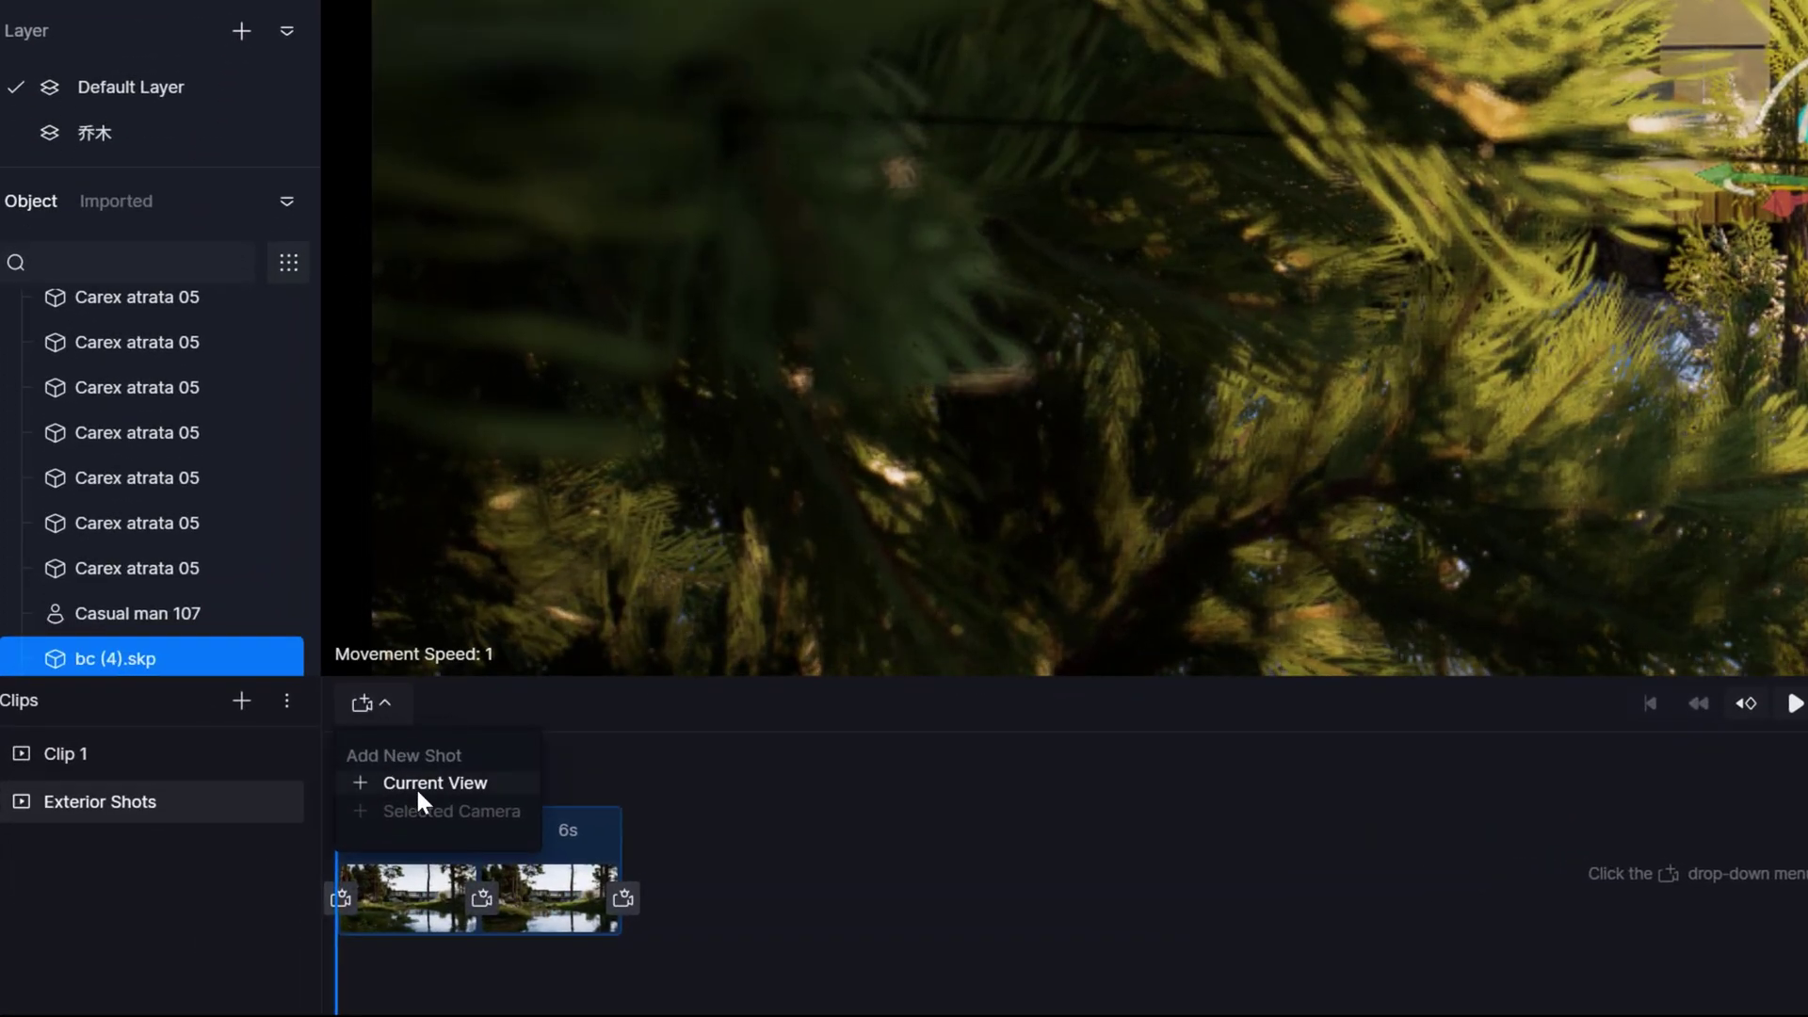
Add Shot 2 with an end view slid sideways along the house past the pine.
click(415, 785)
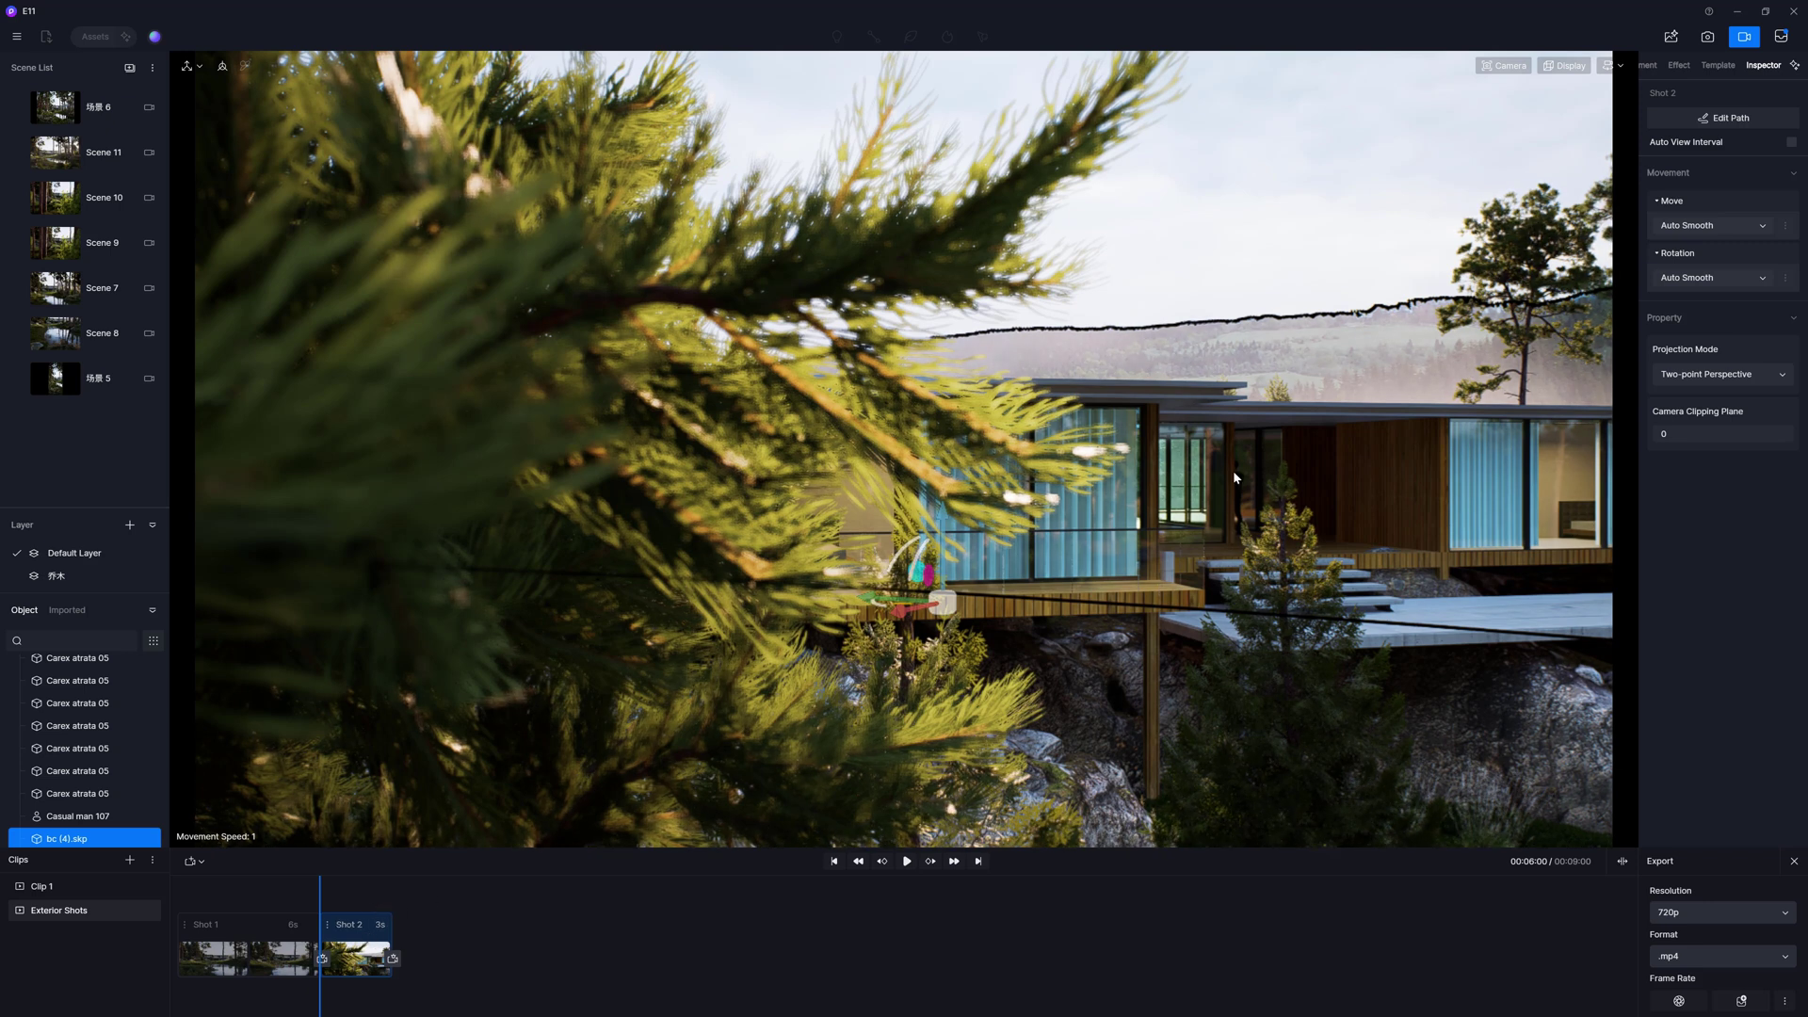
middle_drag(1235, 478, 1268, 553)
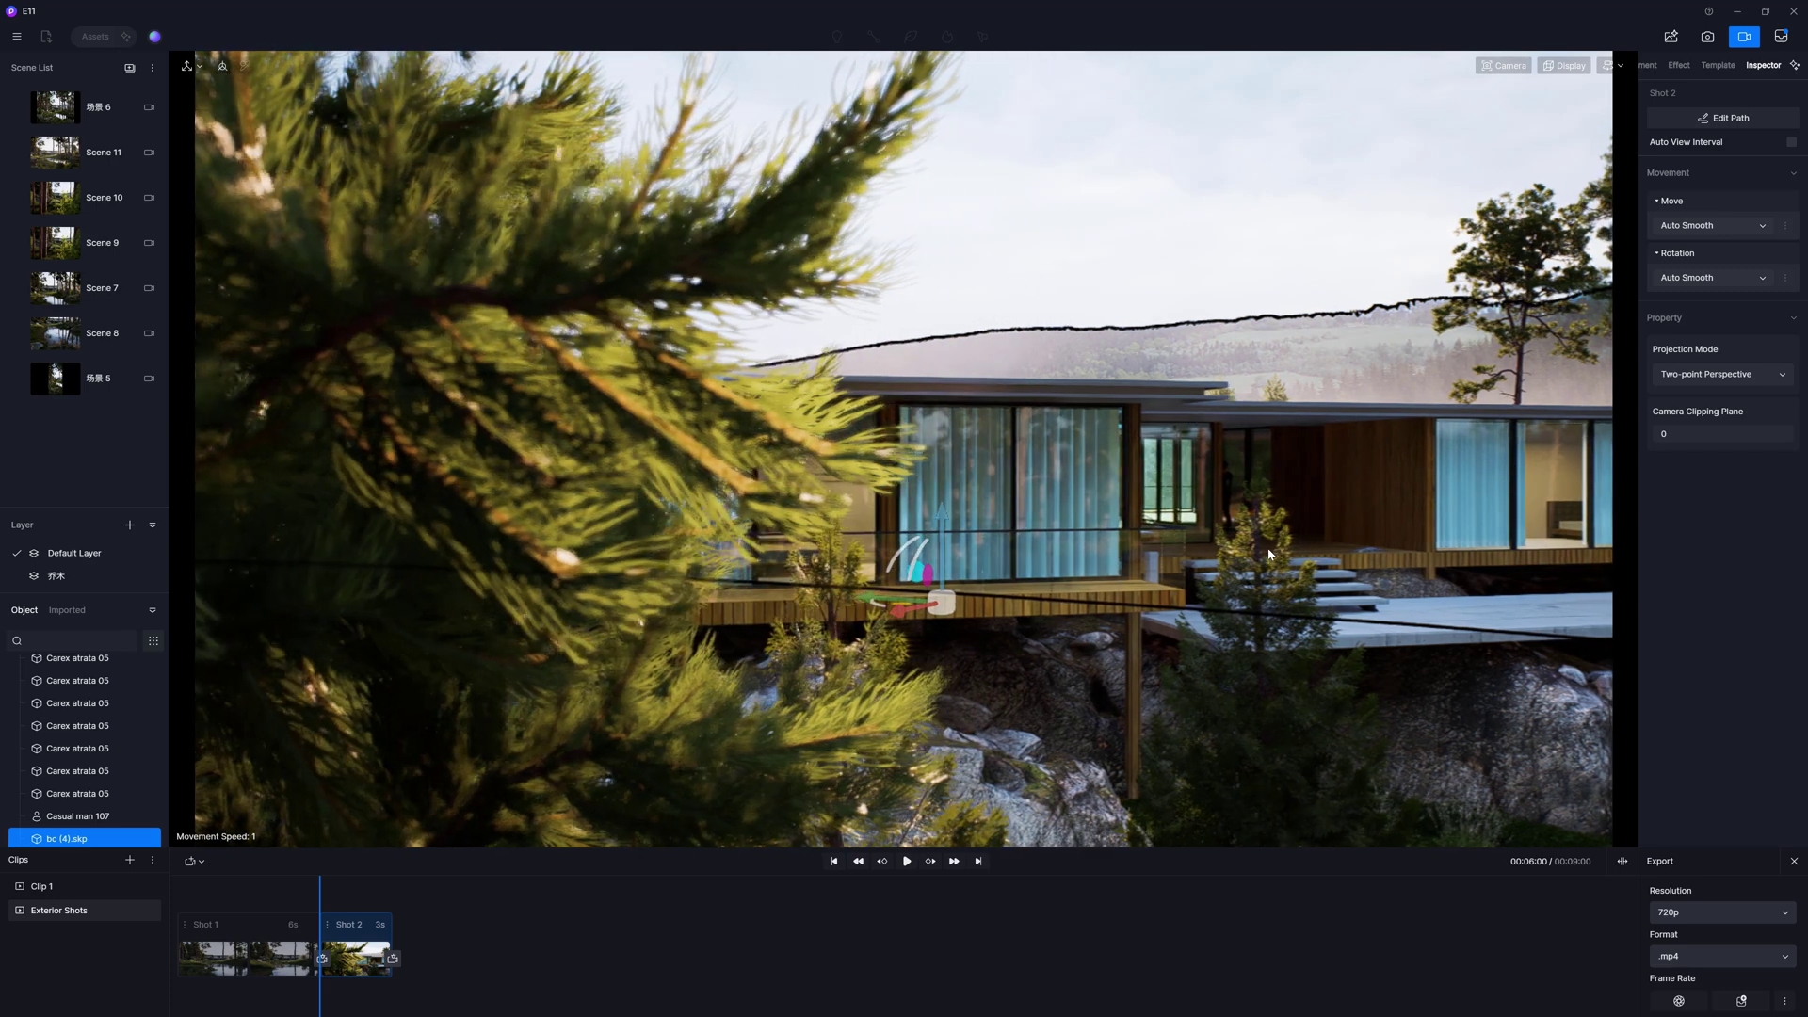
key(d)
key(d)
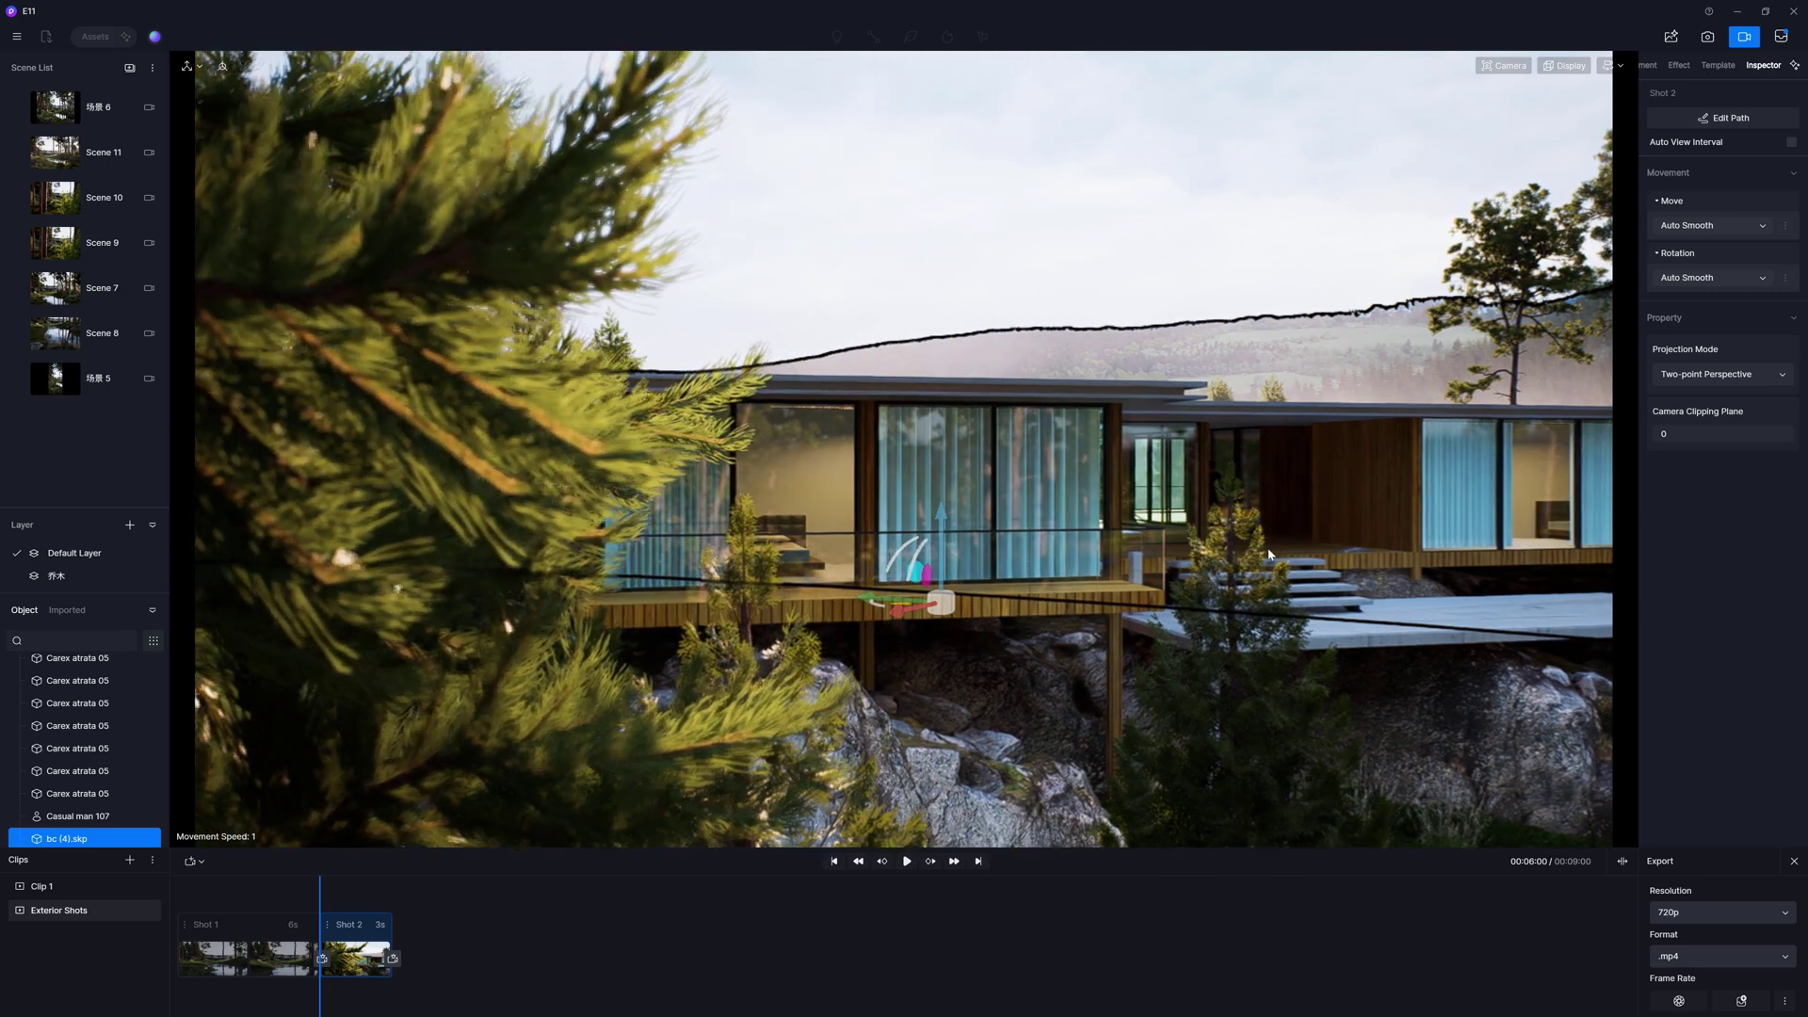
key(d)
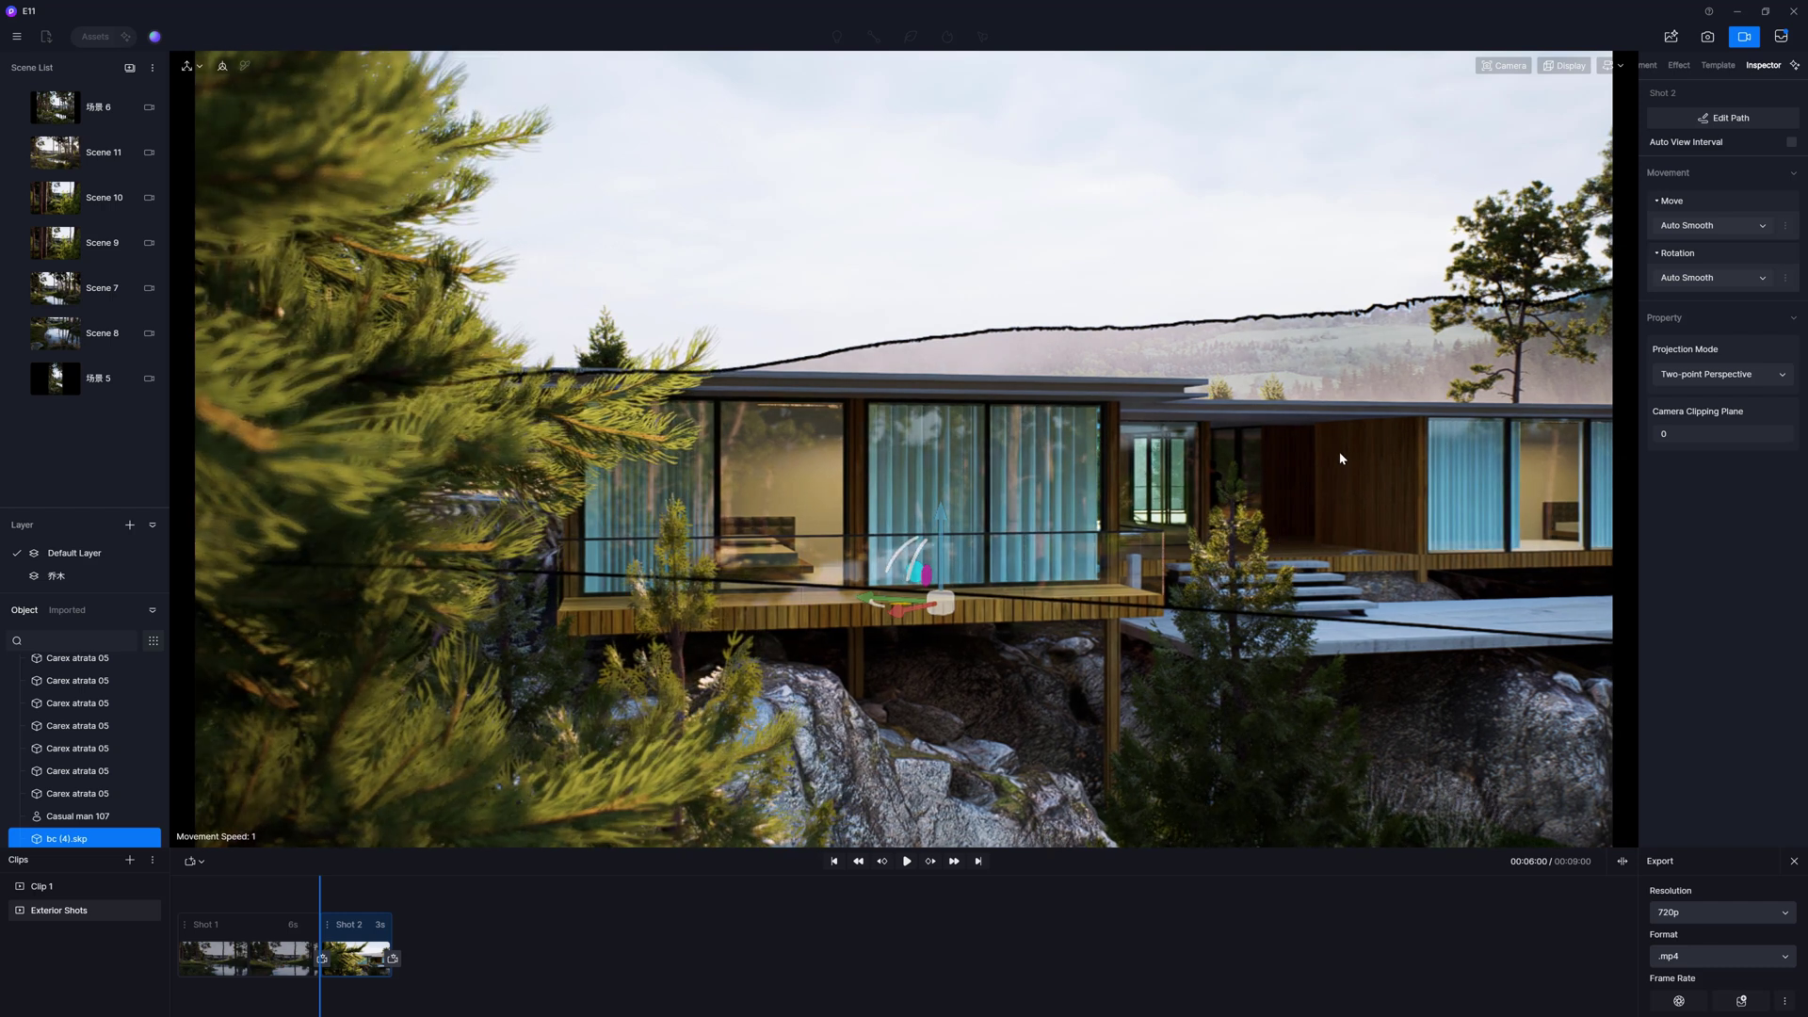
click(395, 962)
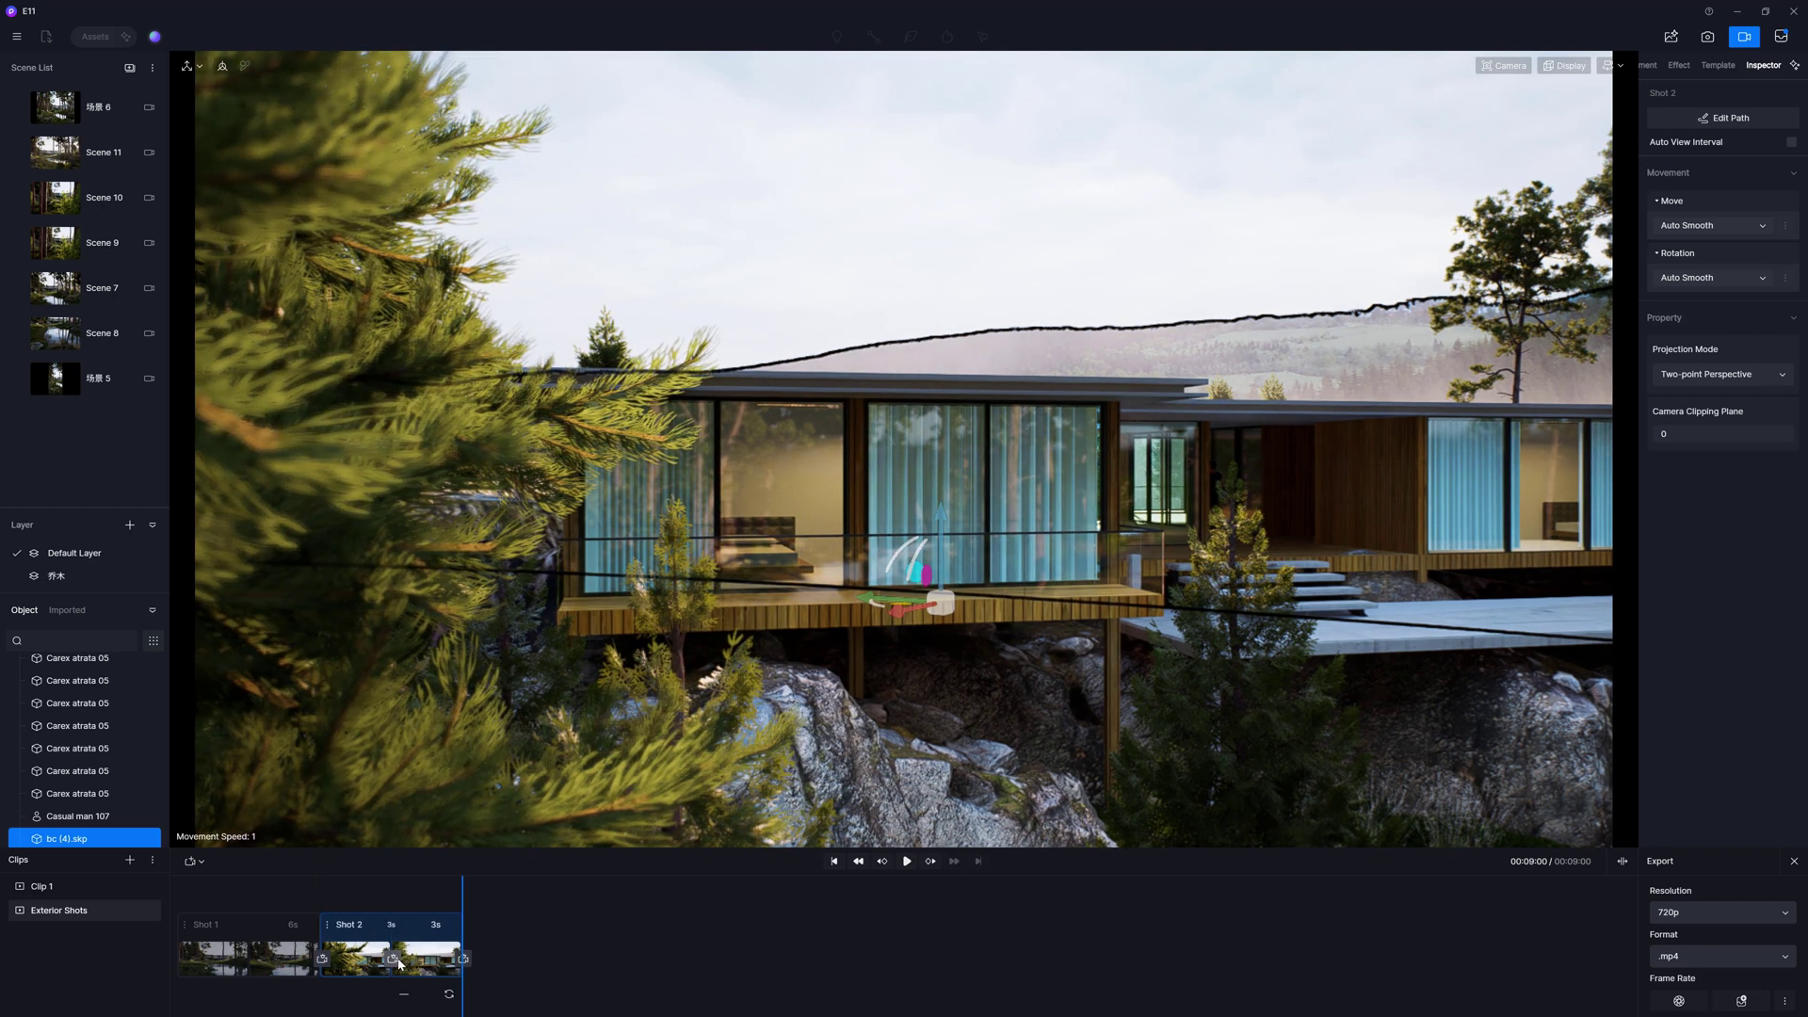
Preview Shot 2's sideways move, set it to six seconds, and jump to its start.
drag(463, 892, 322, 893)
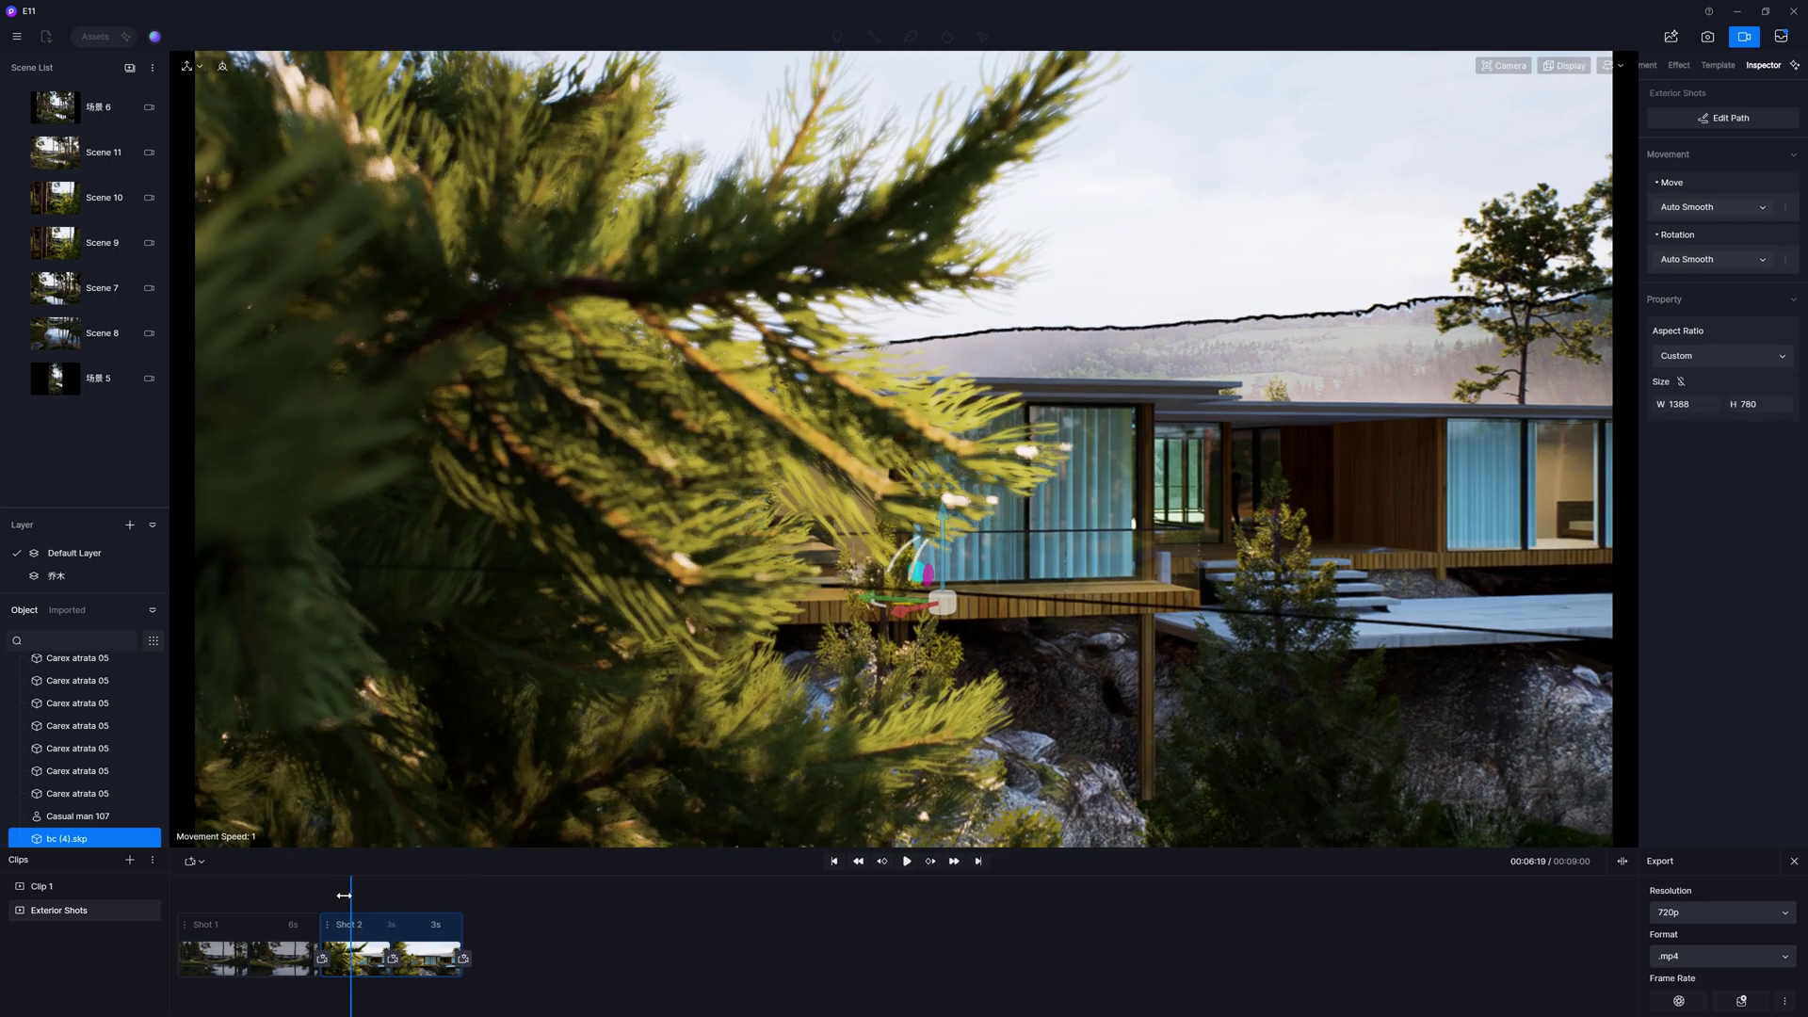
click(906, 861)
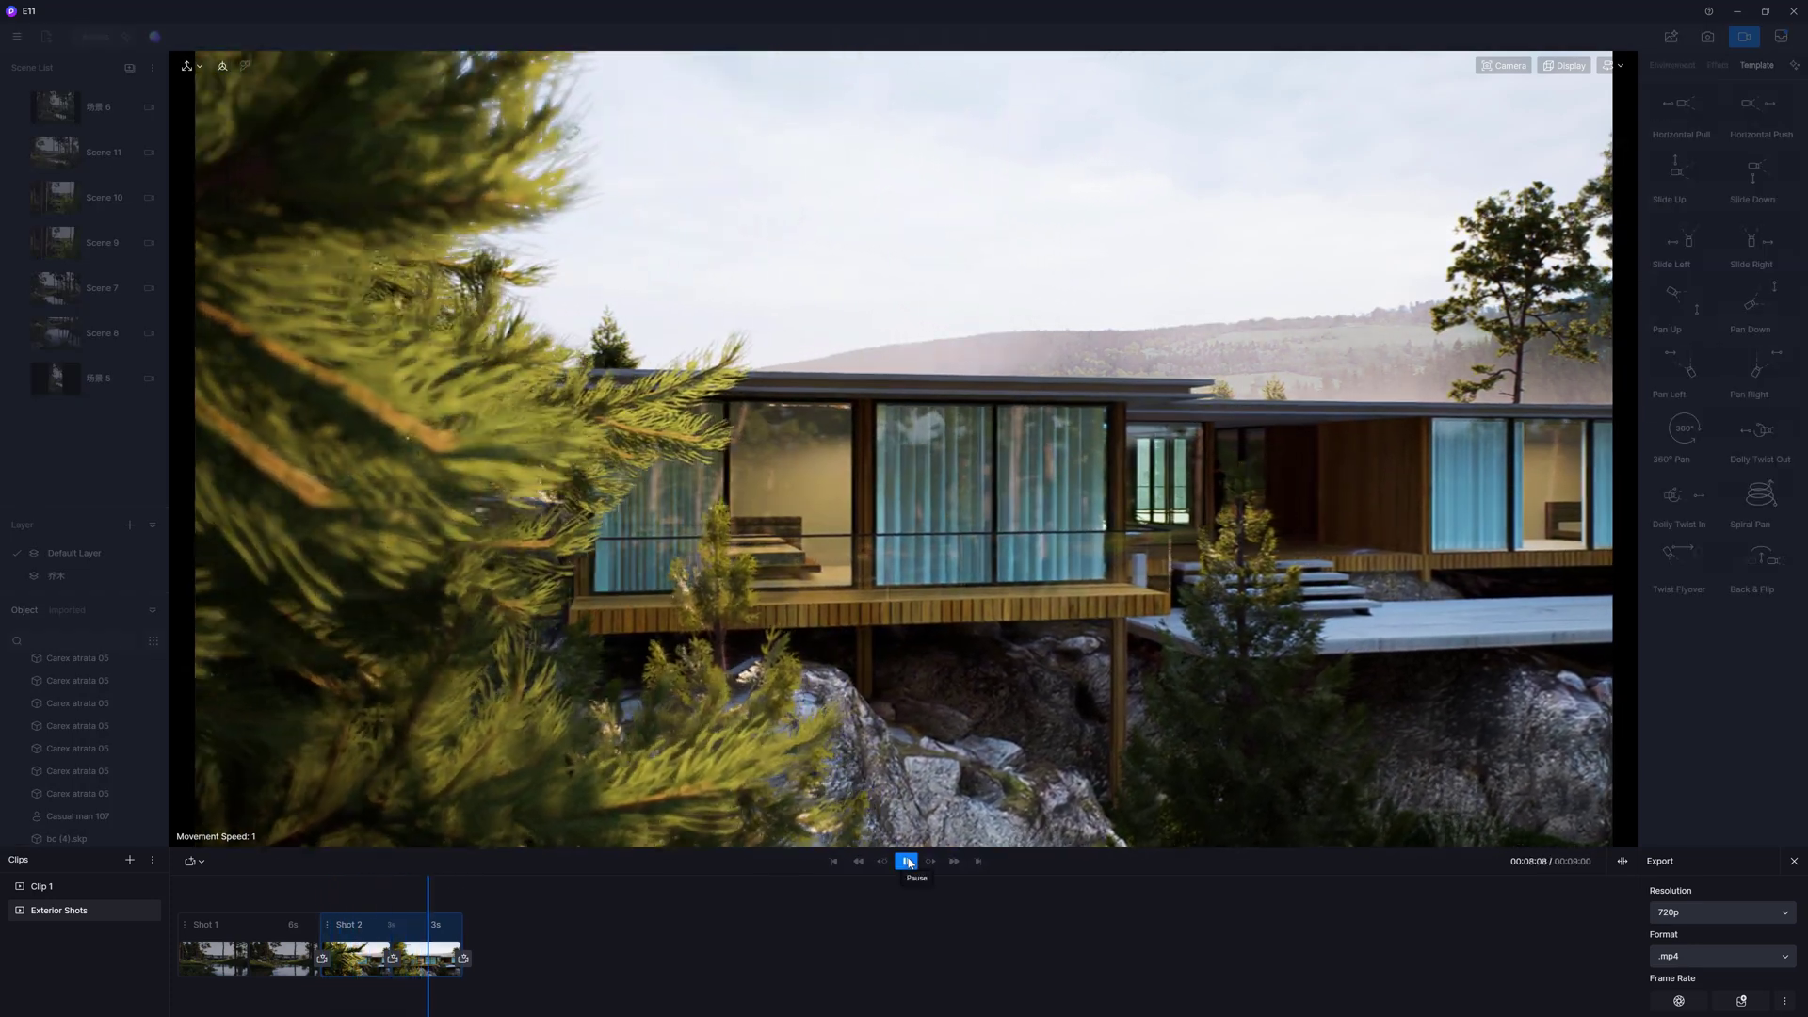
double_click(396, 927)
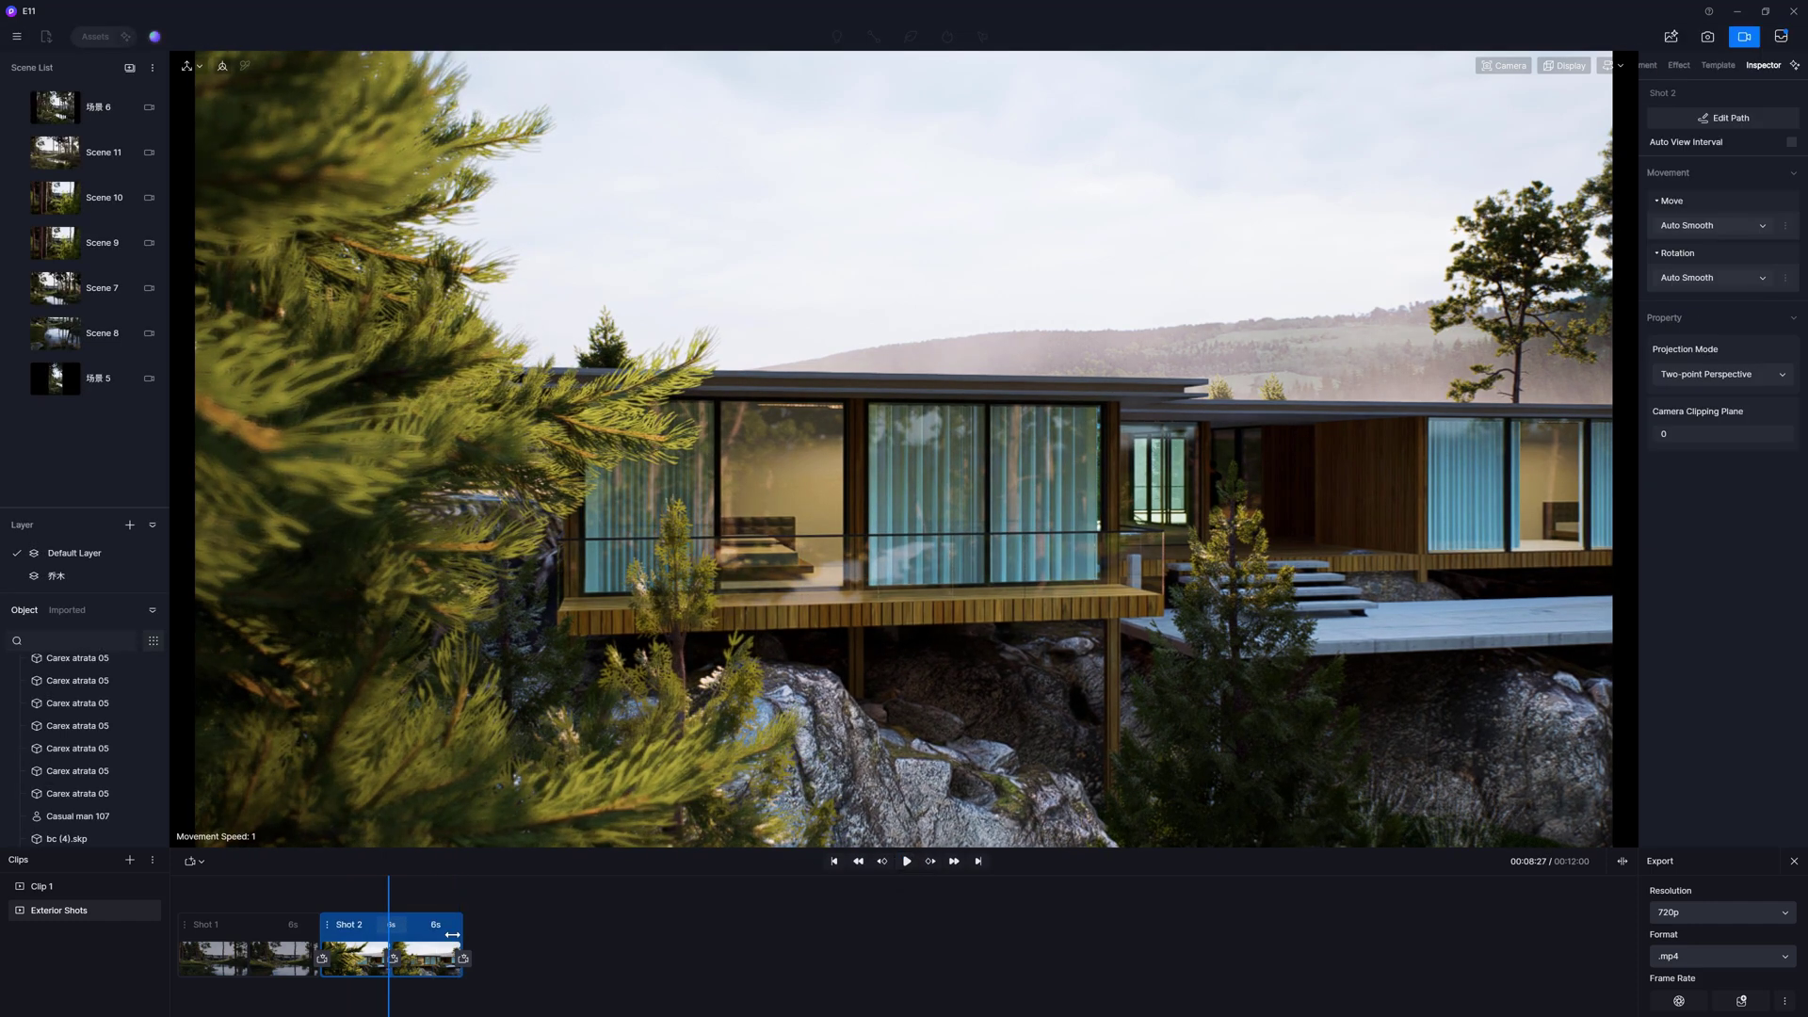
click(361, 939)
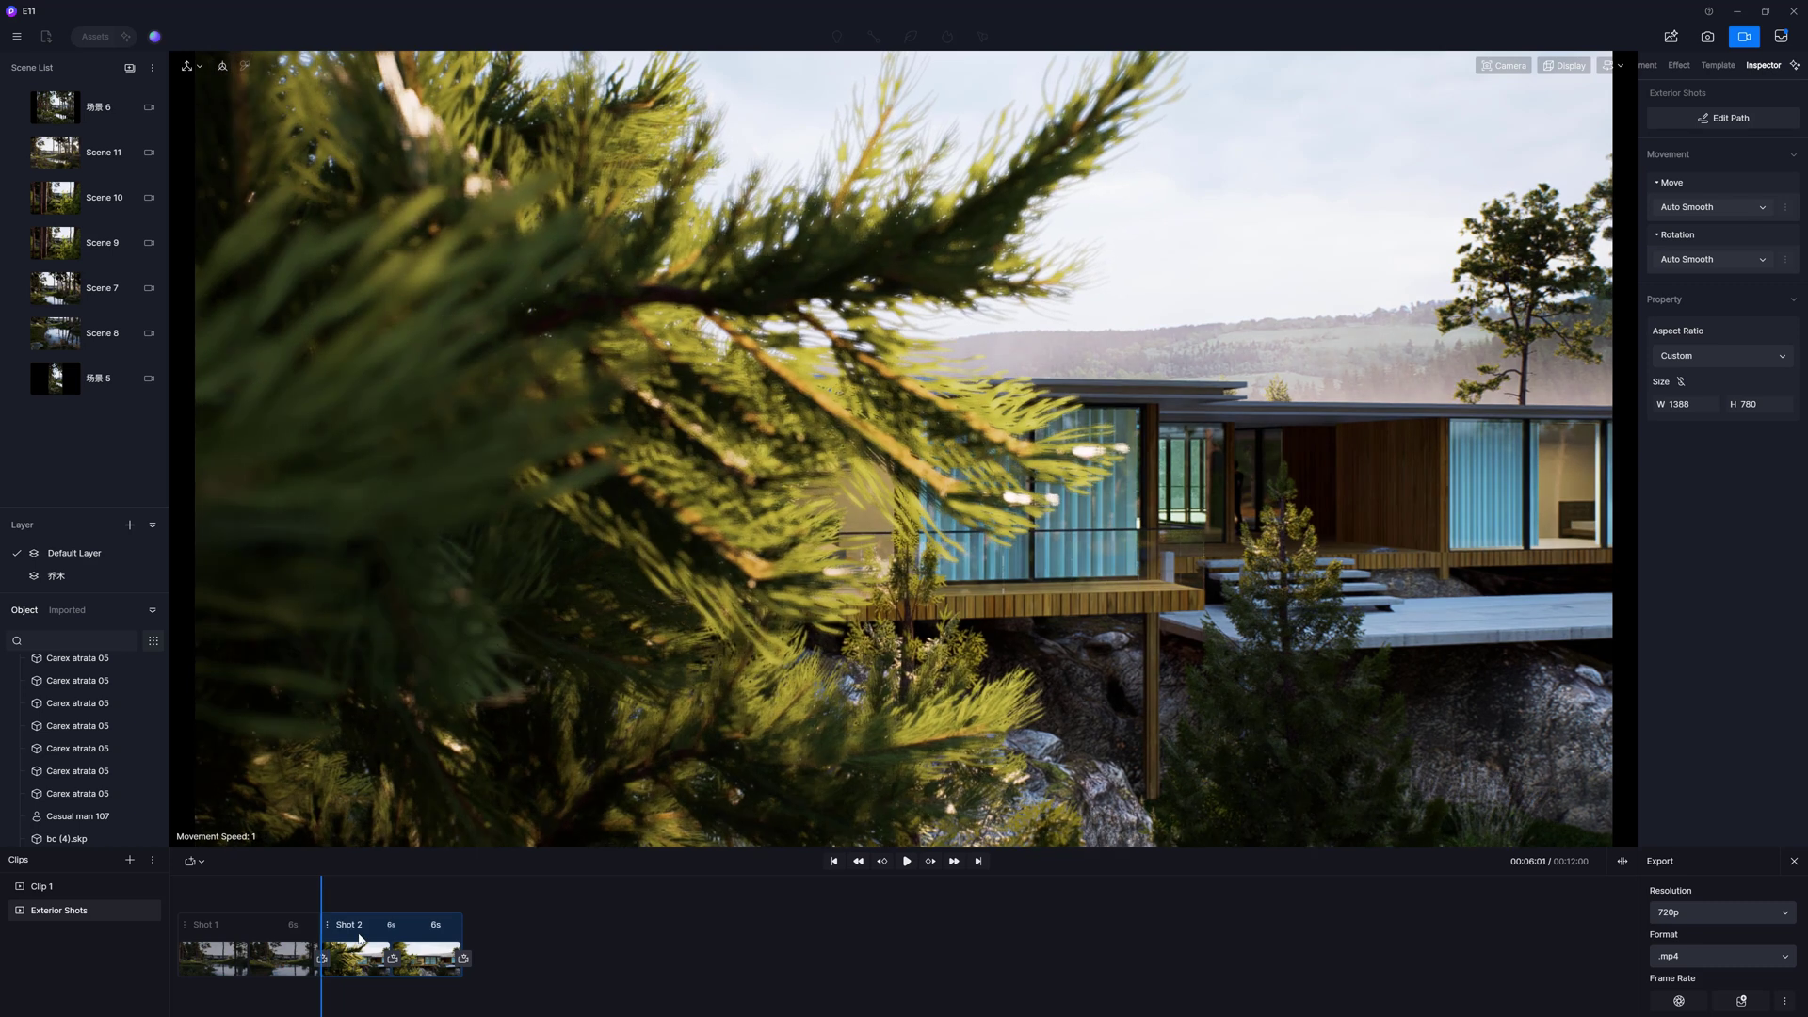
Set Shot 2's camera focus on the near pine branch.
click(361, 939)
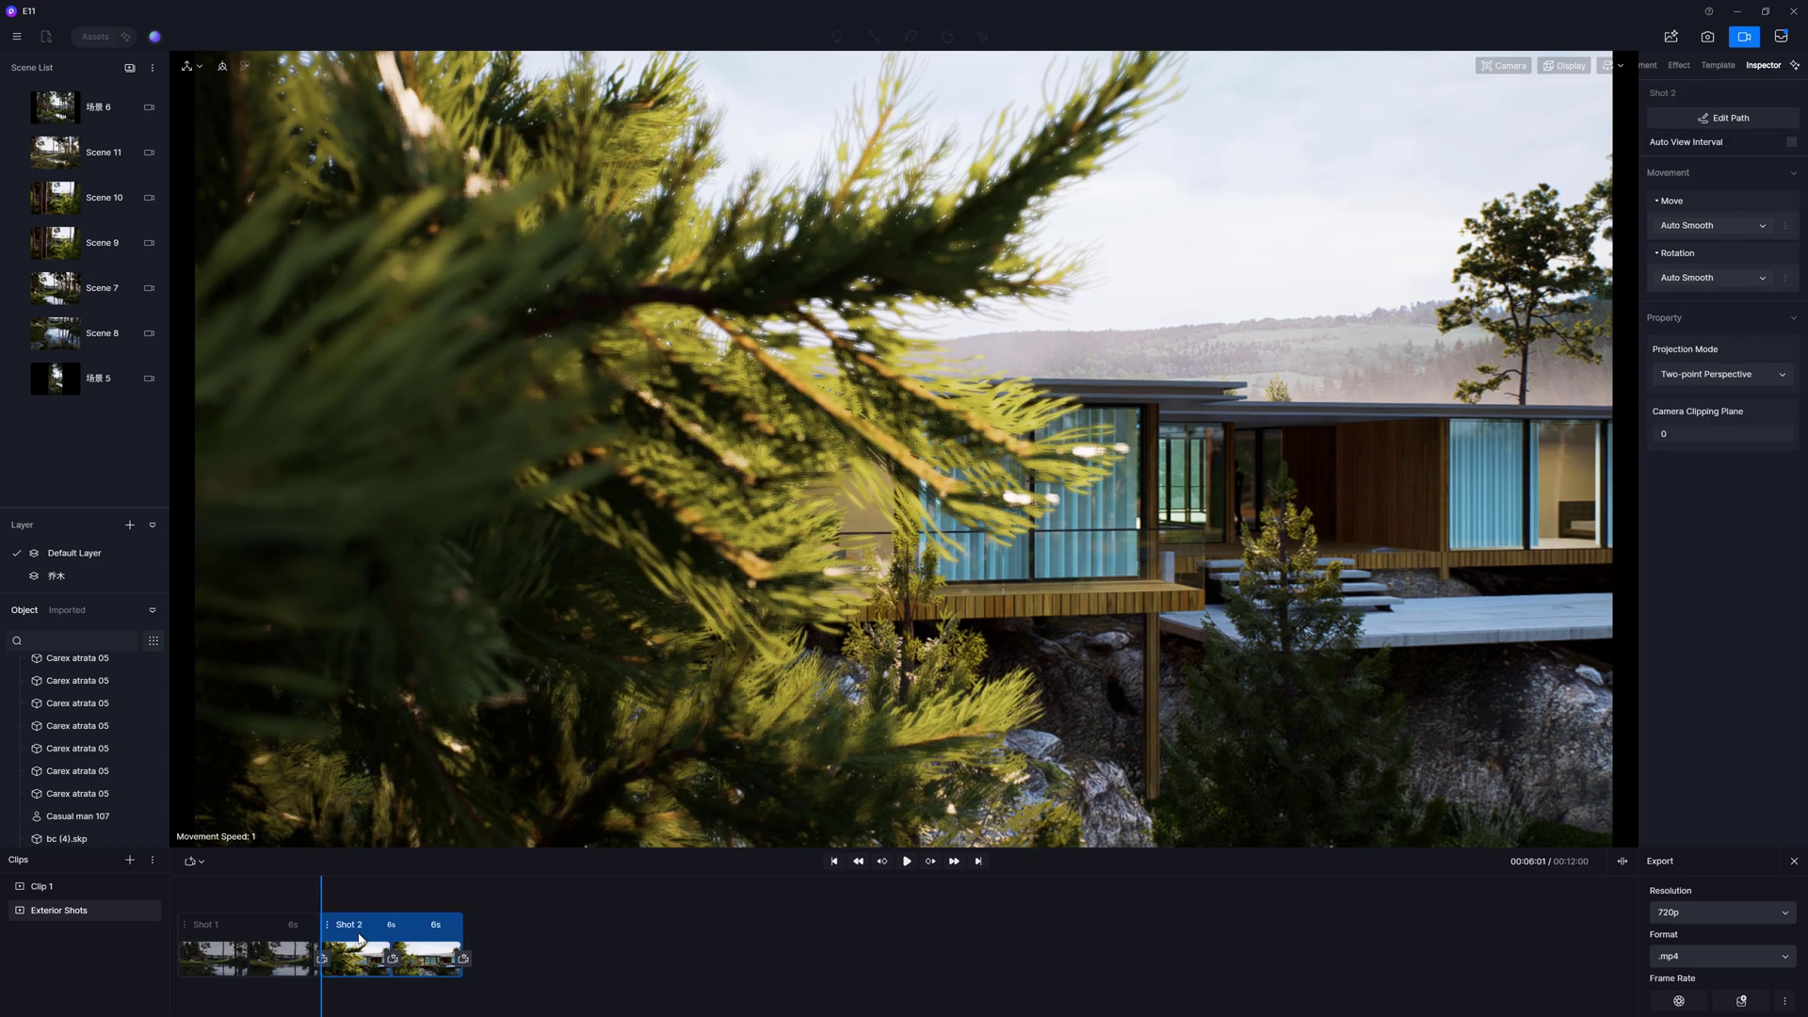
click(1514, 67)
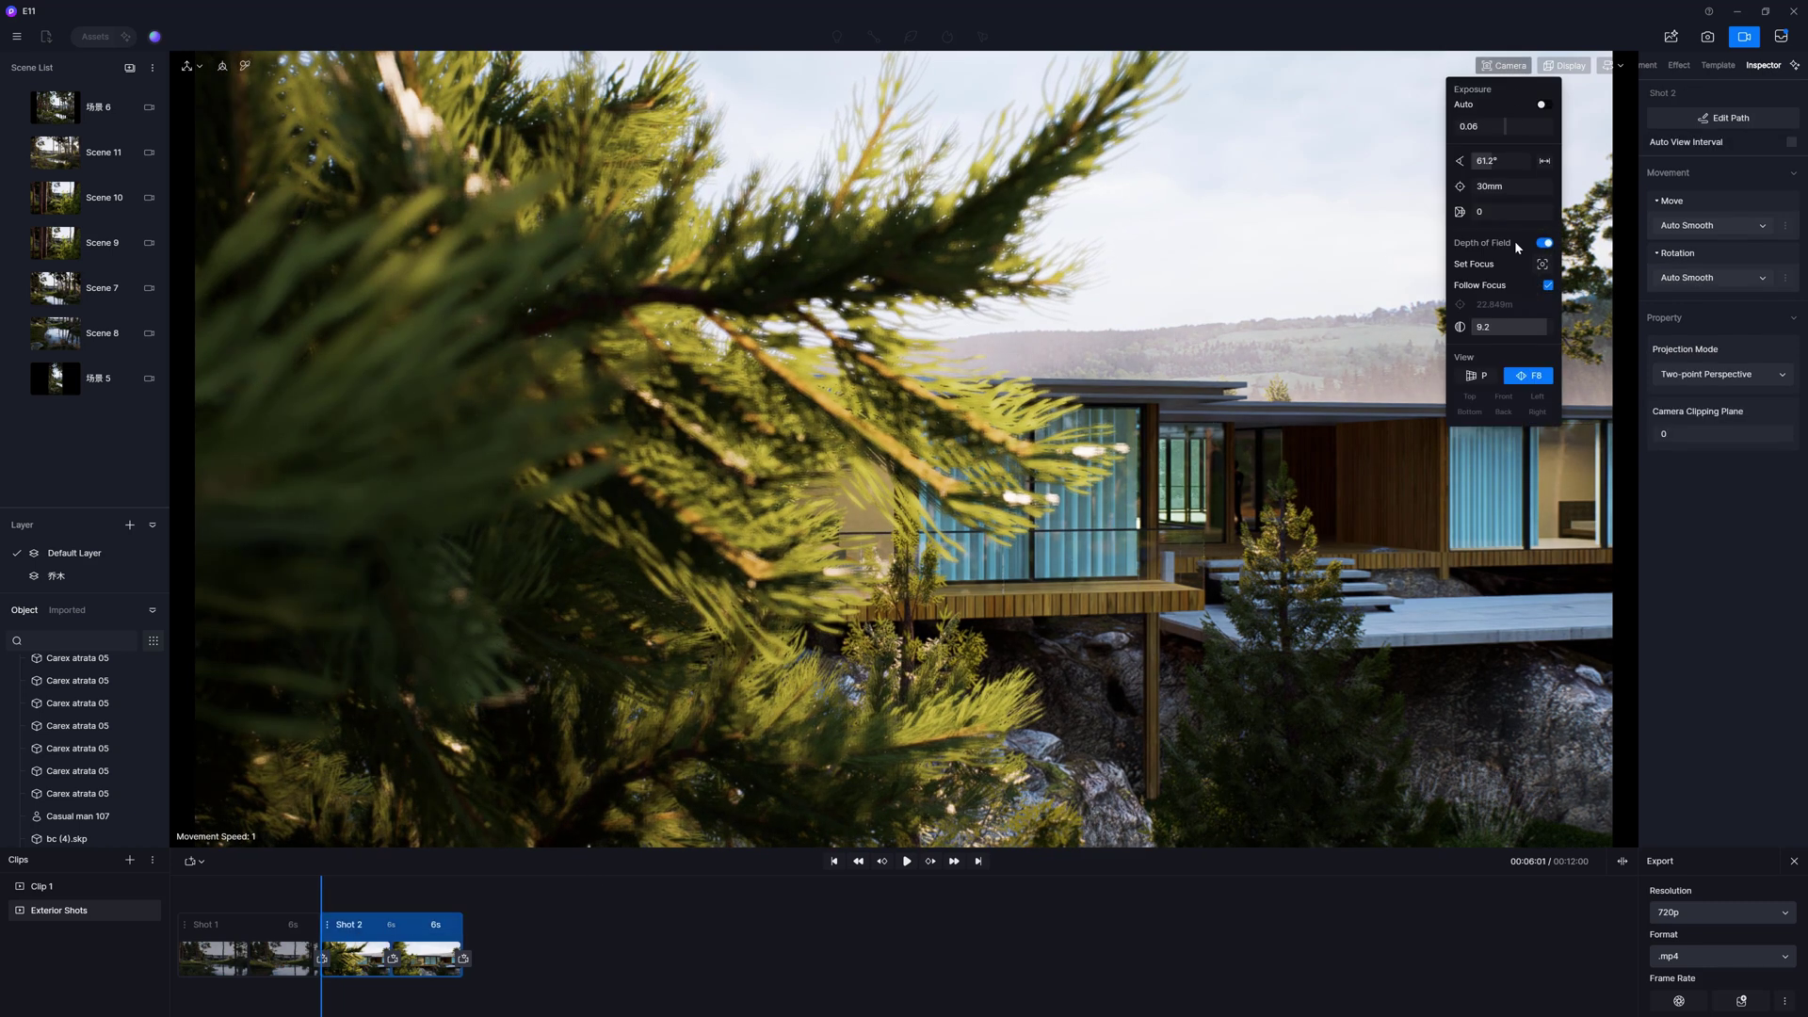
click(1542, 264)
click(730, 453)
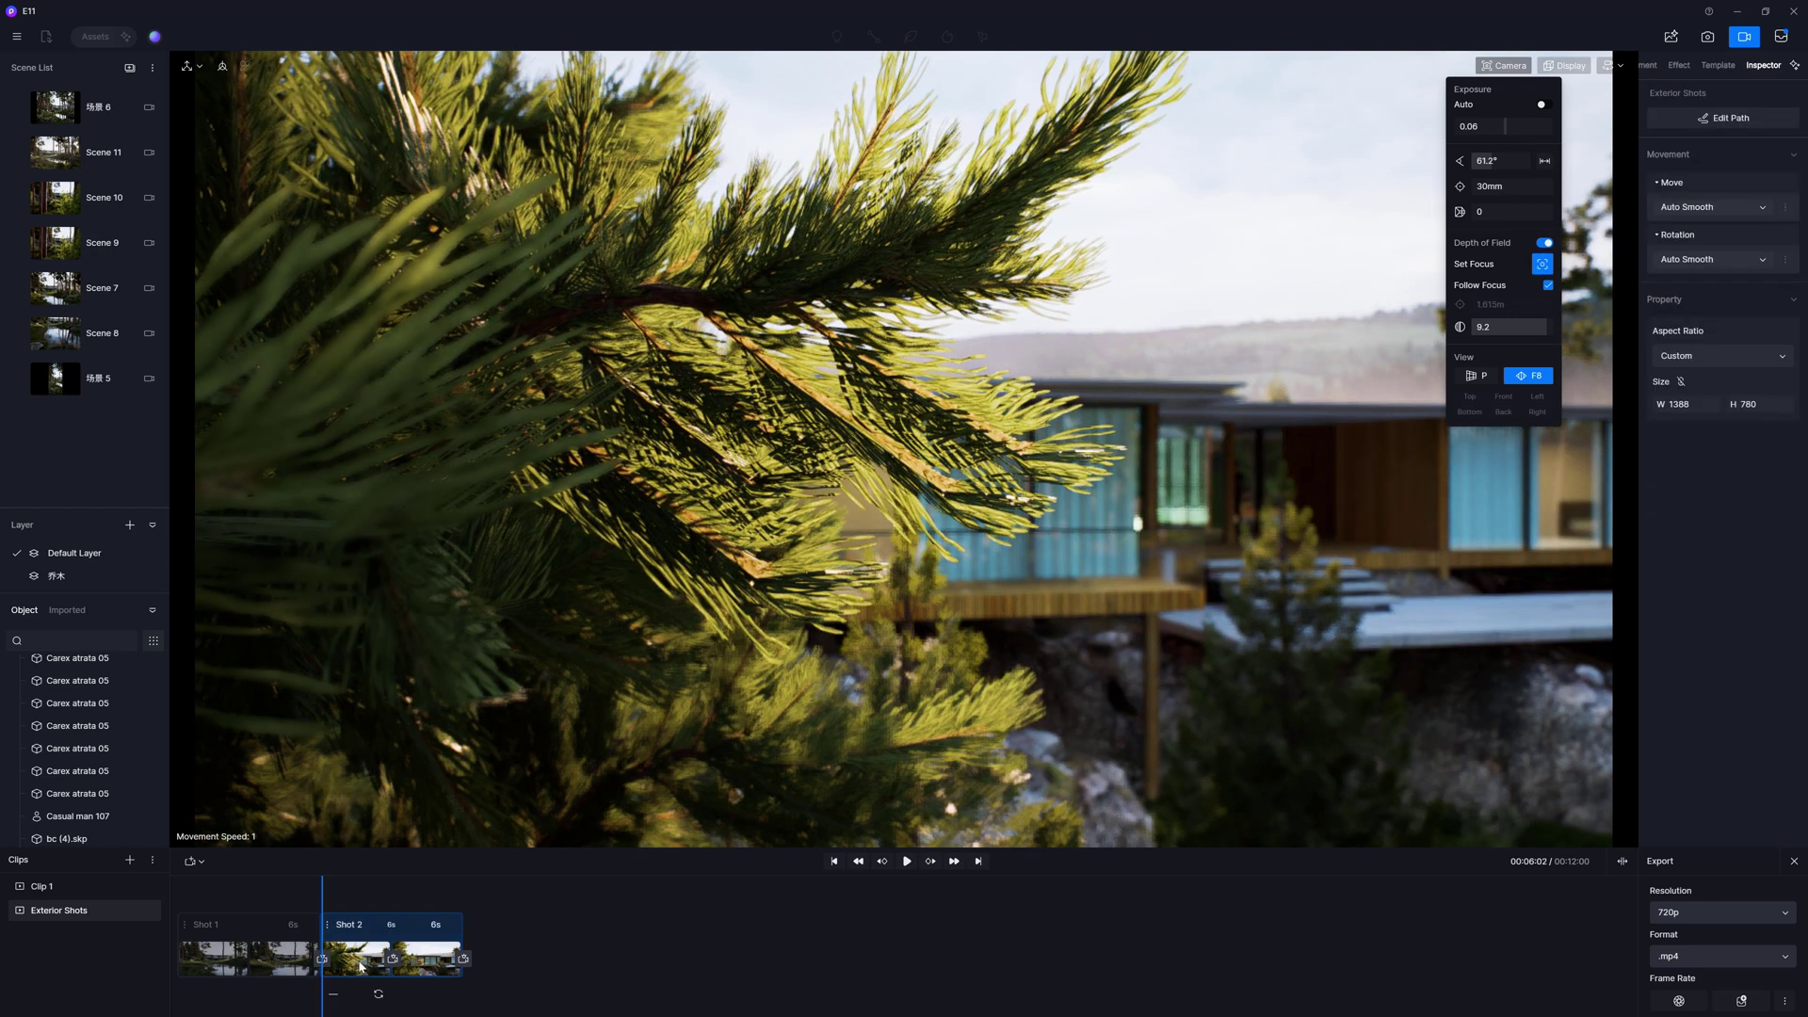
Play the Shot 2 preview, then scrub the playhead to about 00:07:02.
click(907, 860)
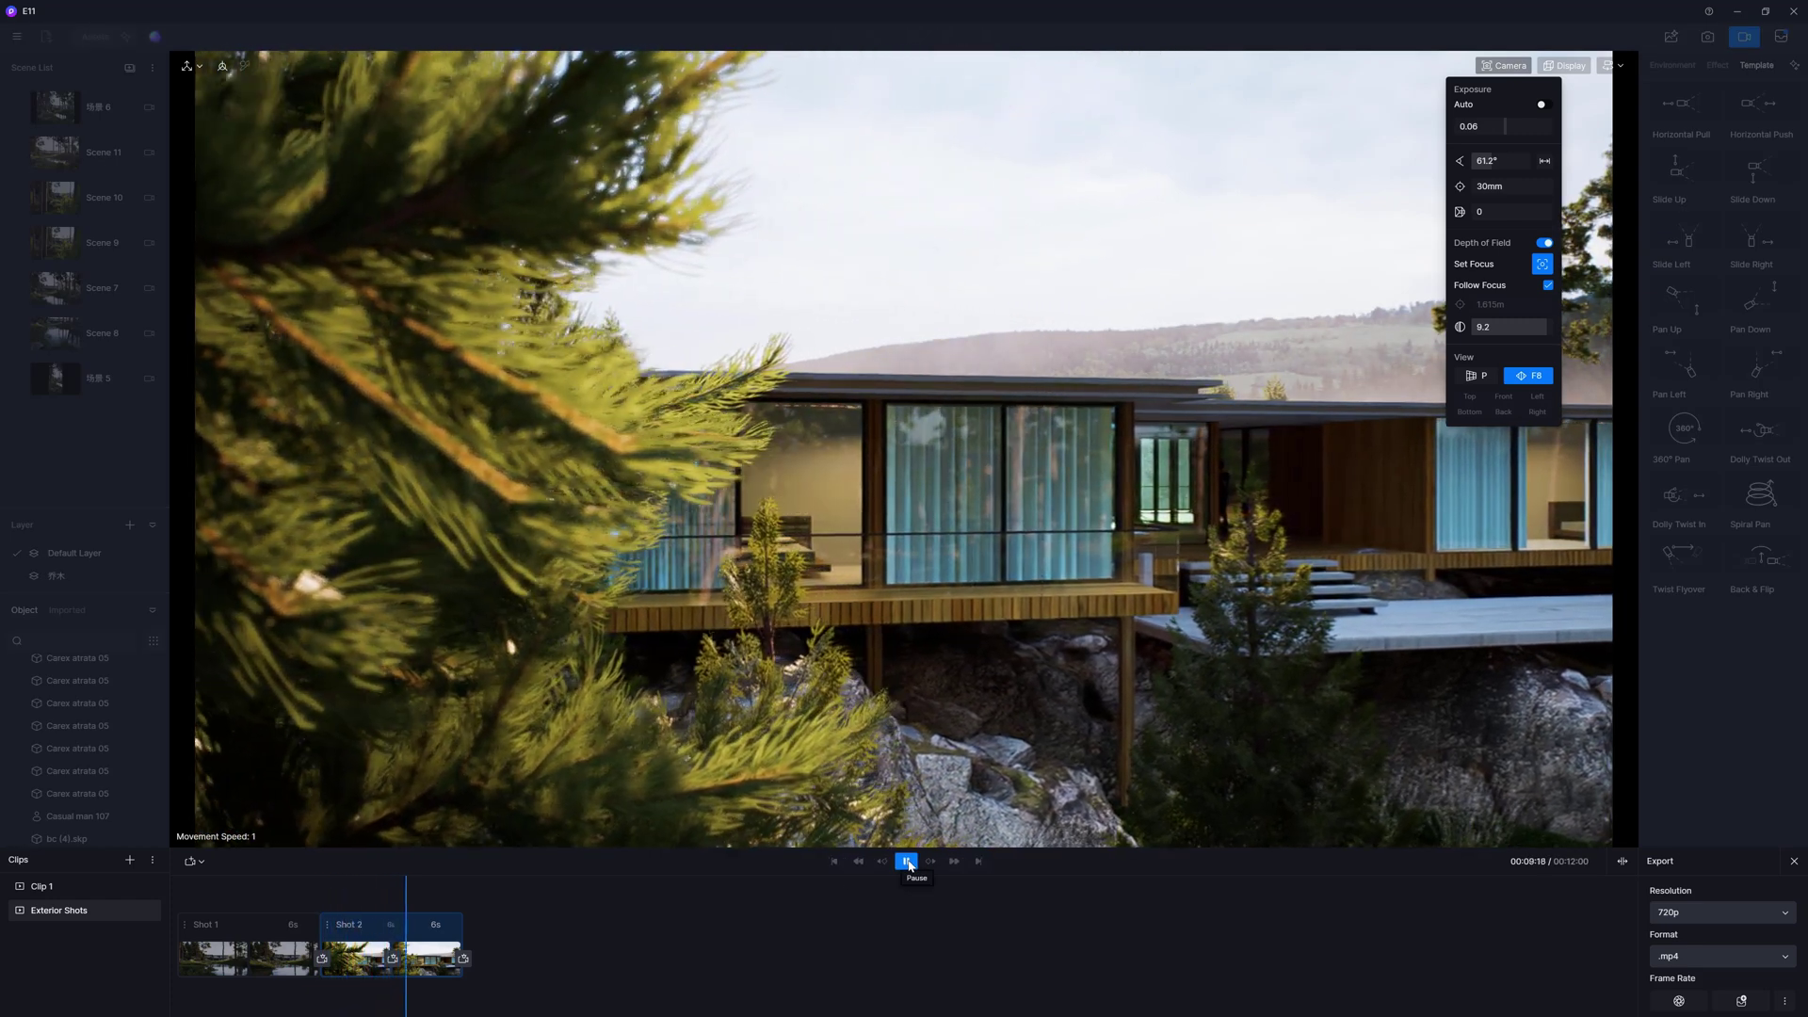
click(909, 863)
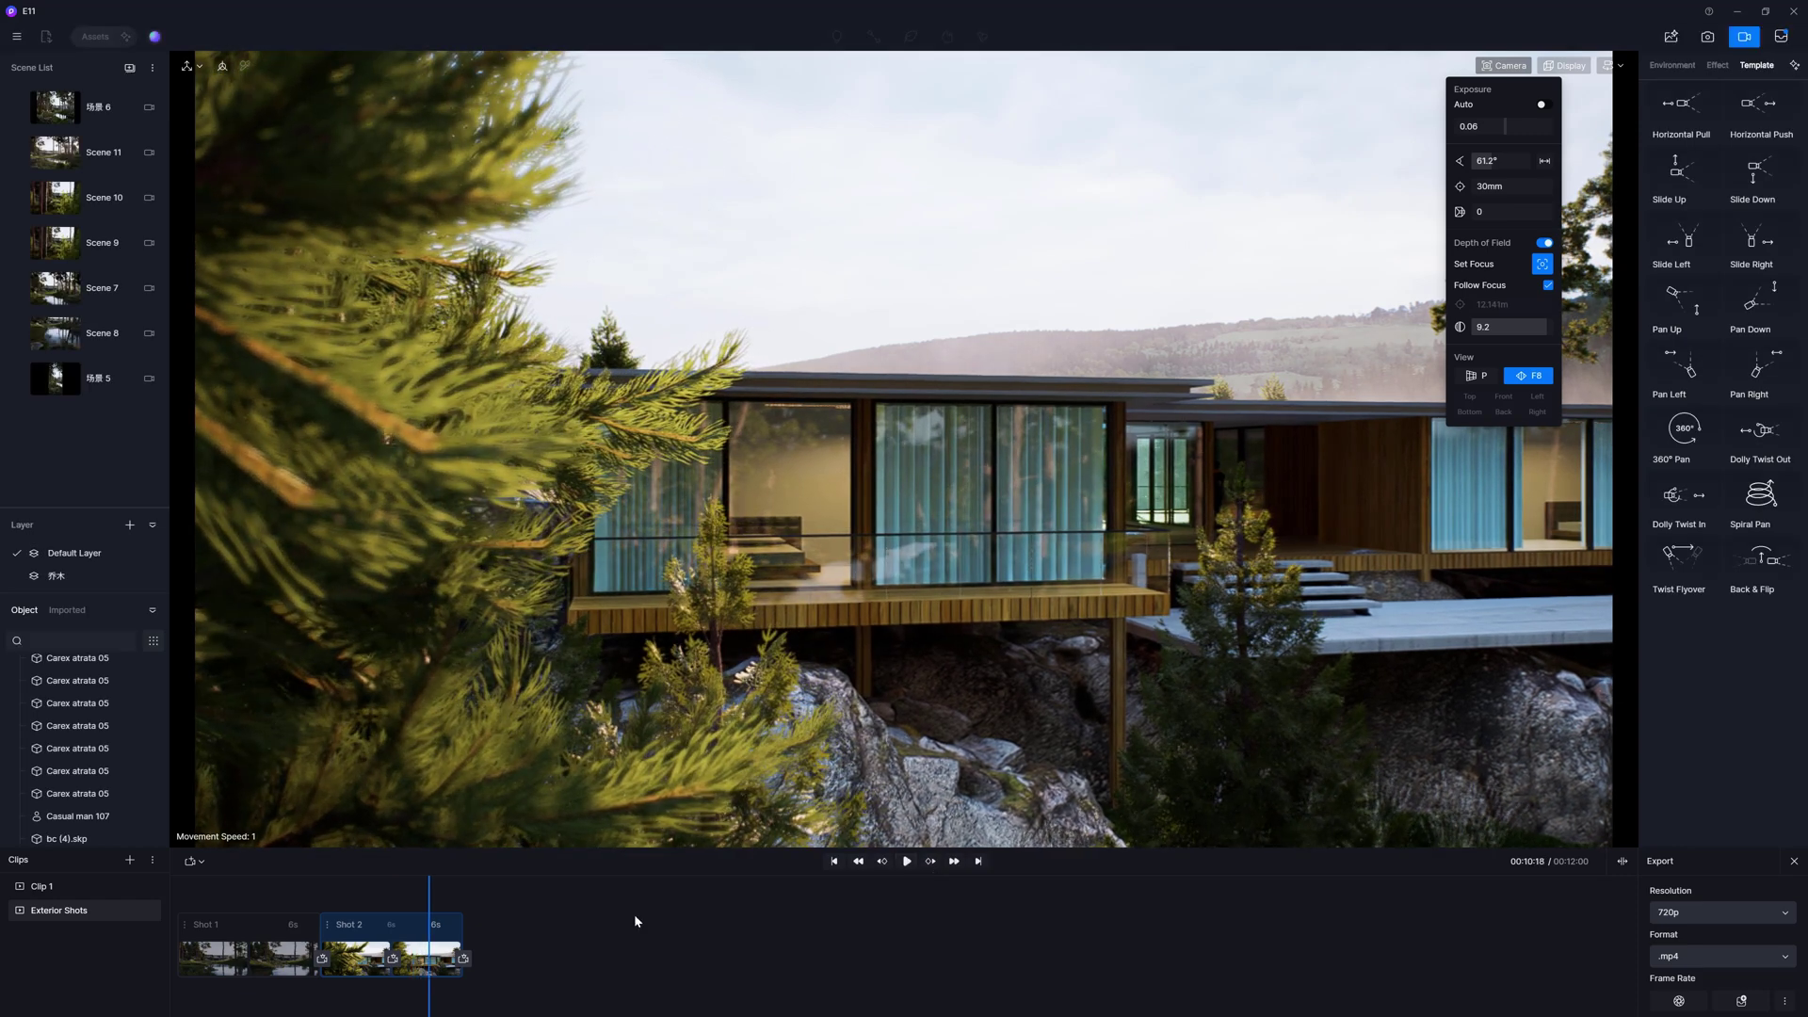
drag(429, 893, 323, 896)
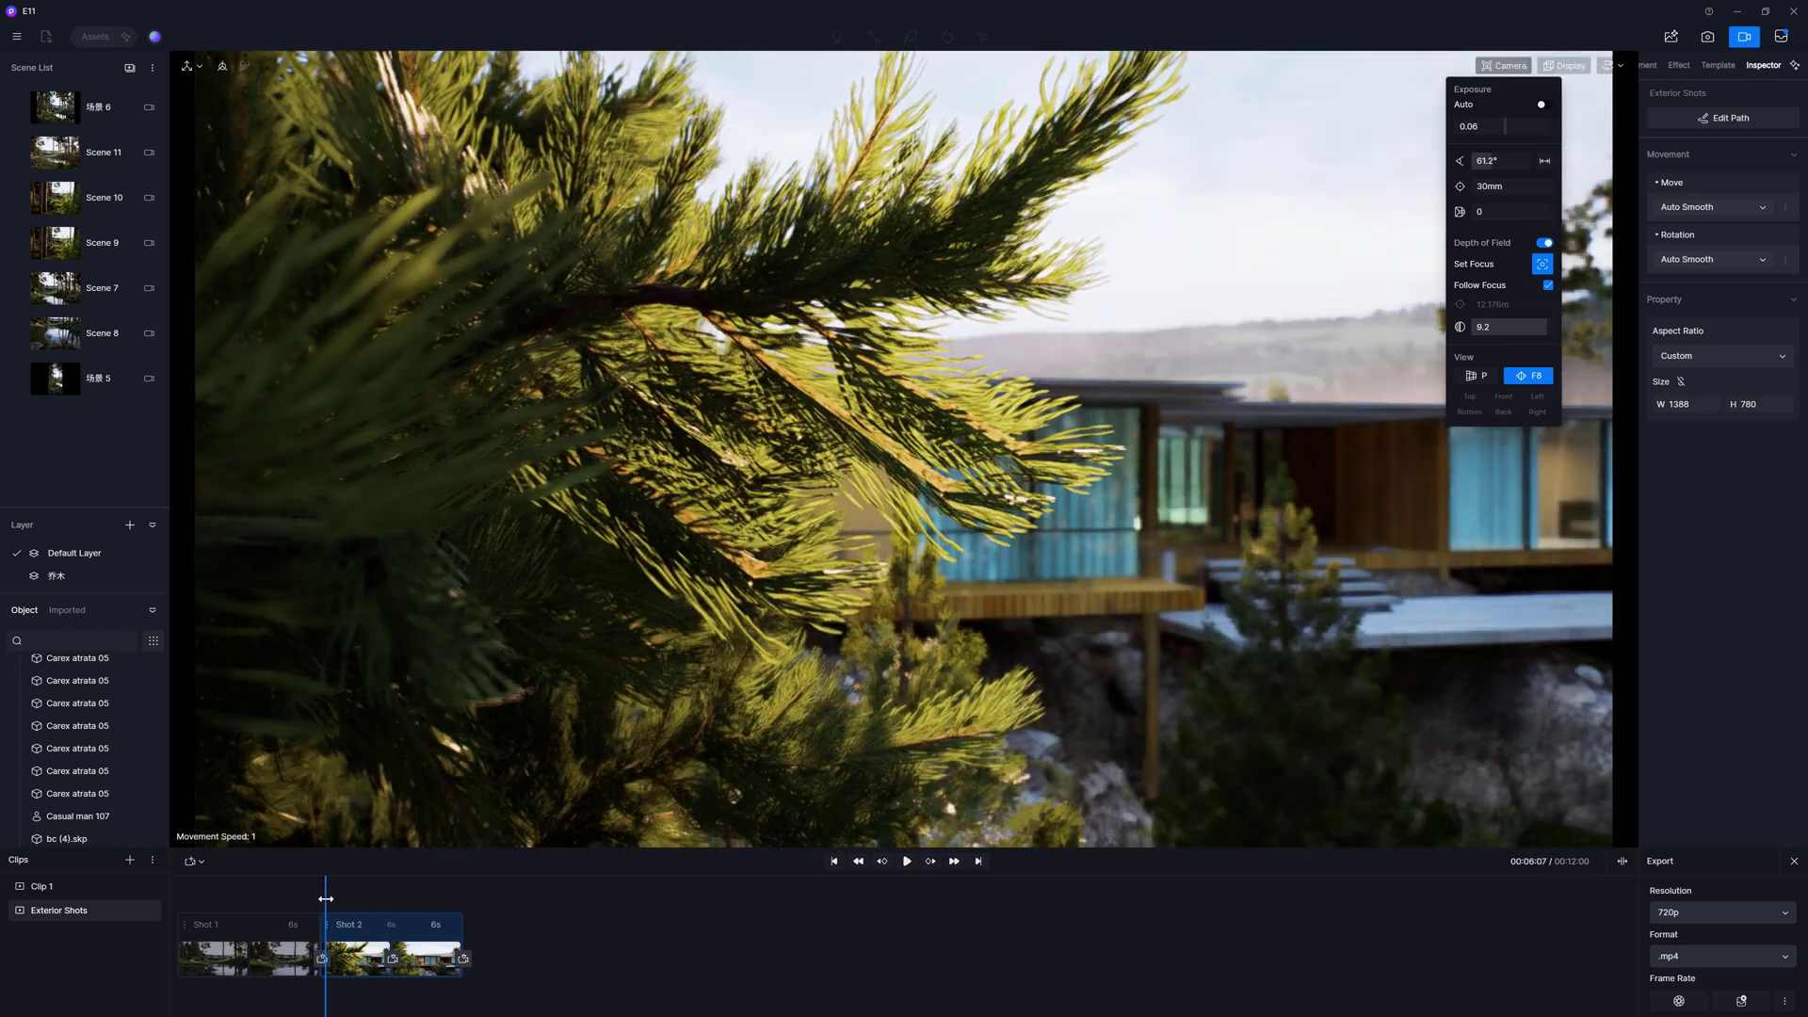
drag(322, 897, 361, 896)
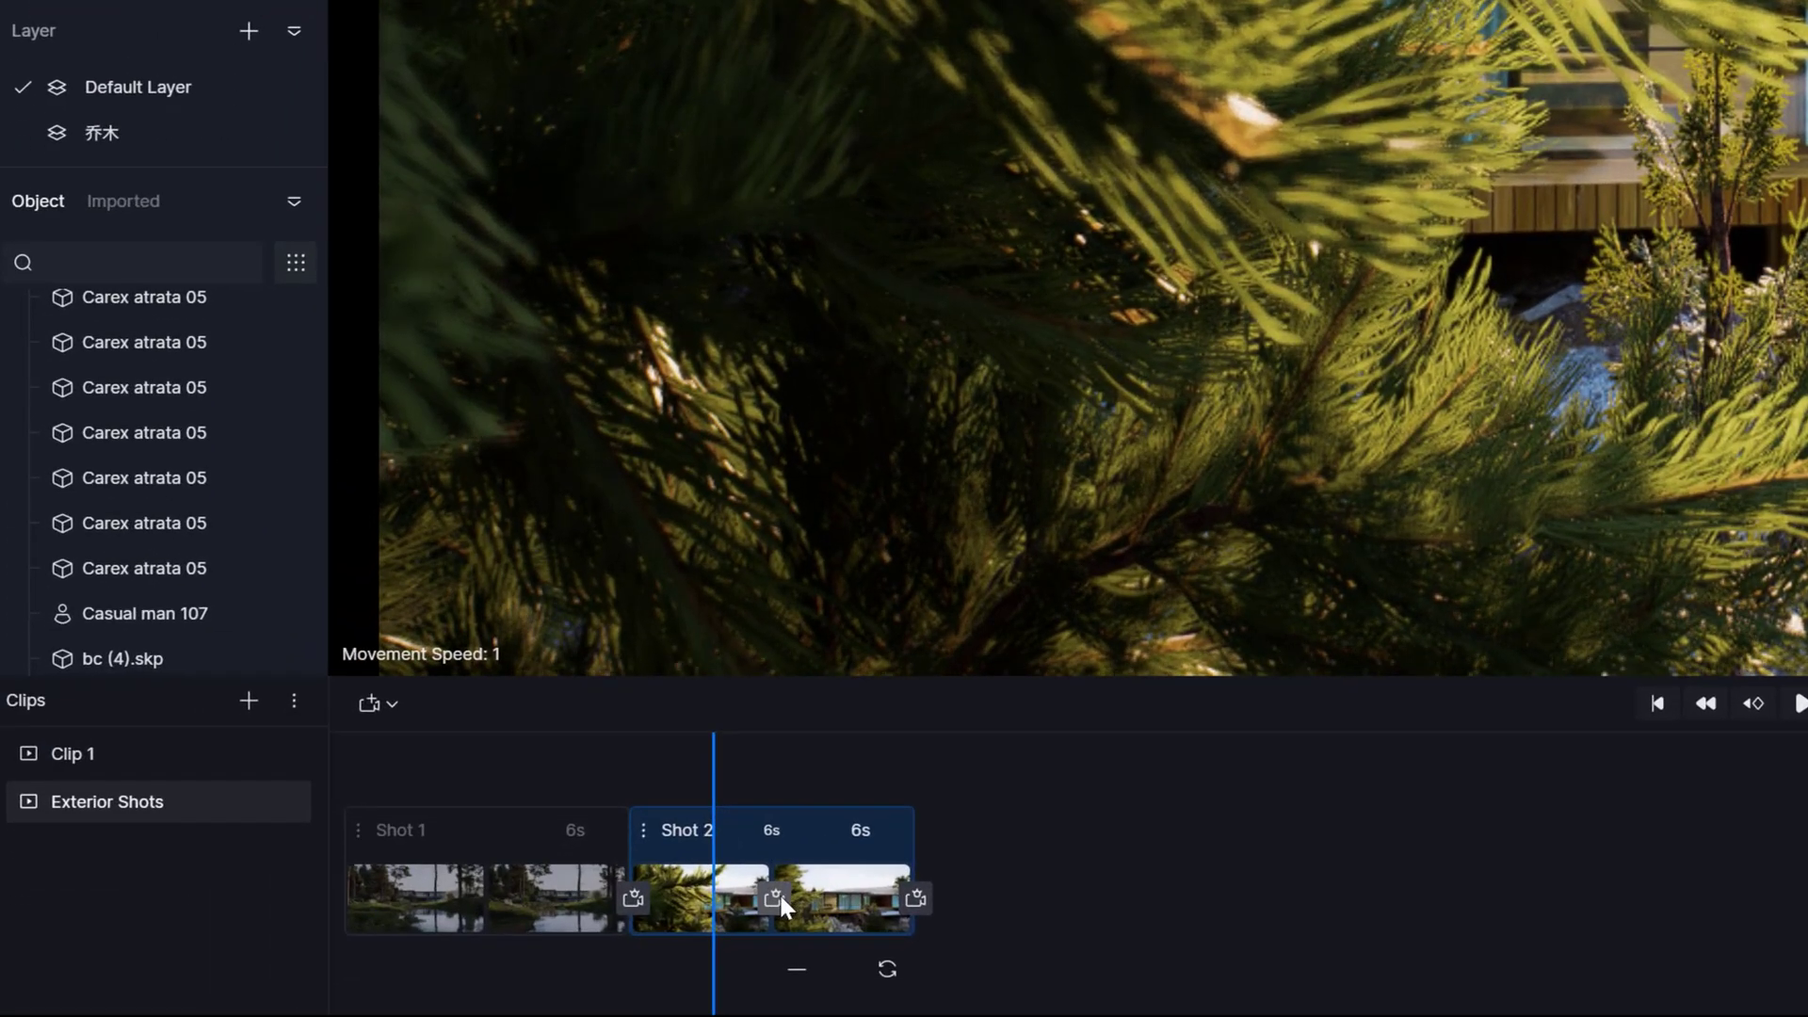
Add a camera keyframe to Shot 2 focused on the near pine branch and preview it.
click(777, 898)
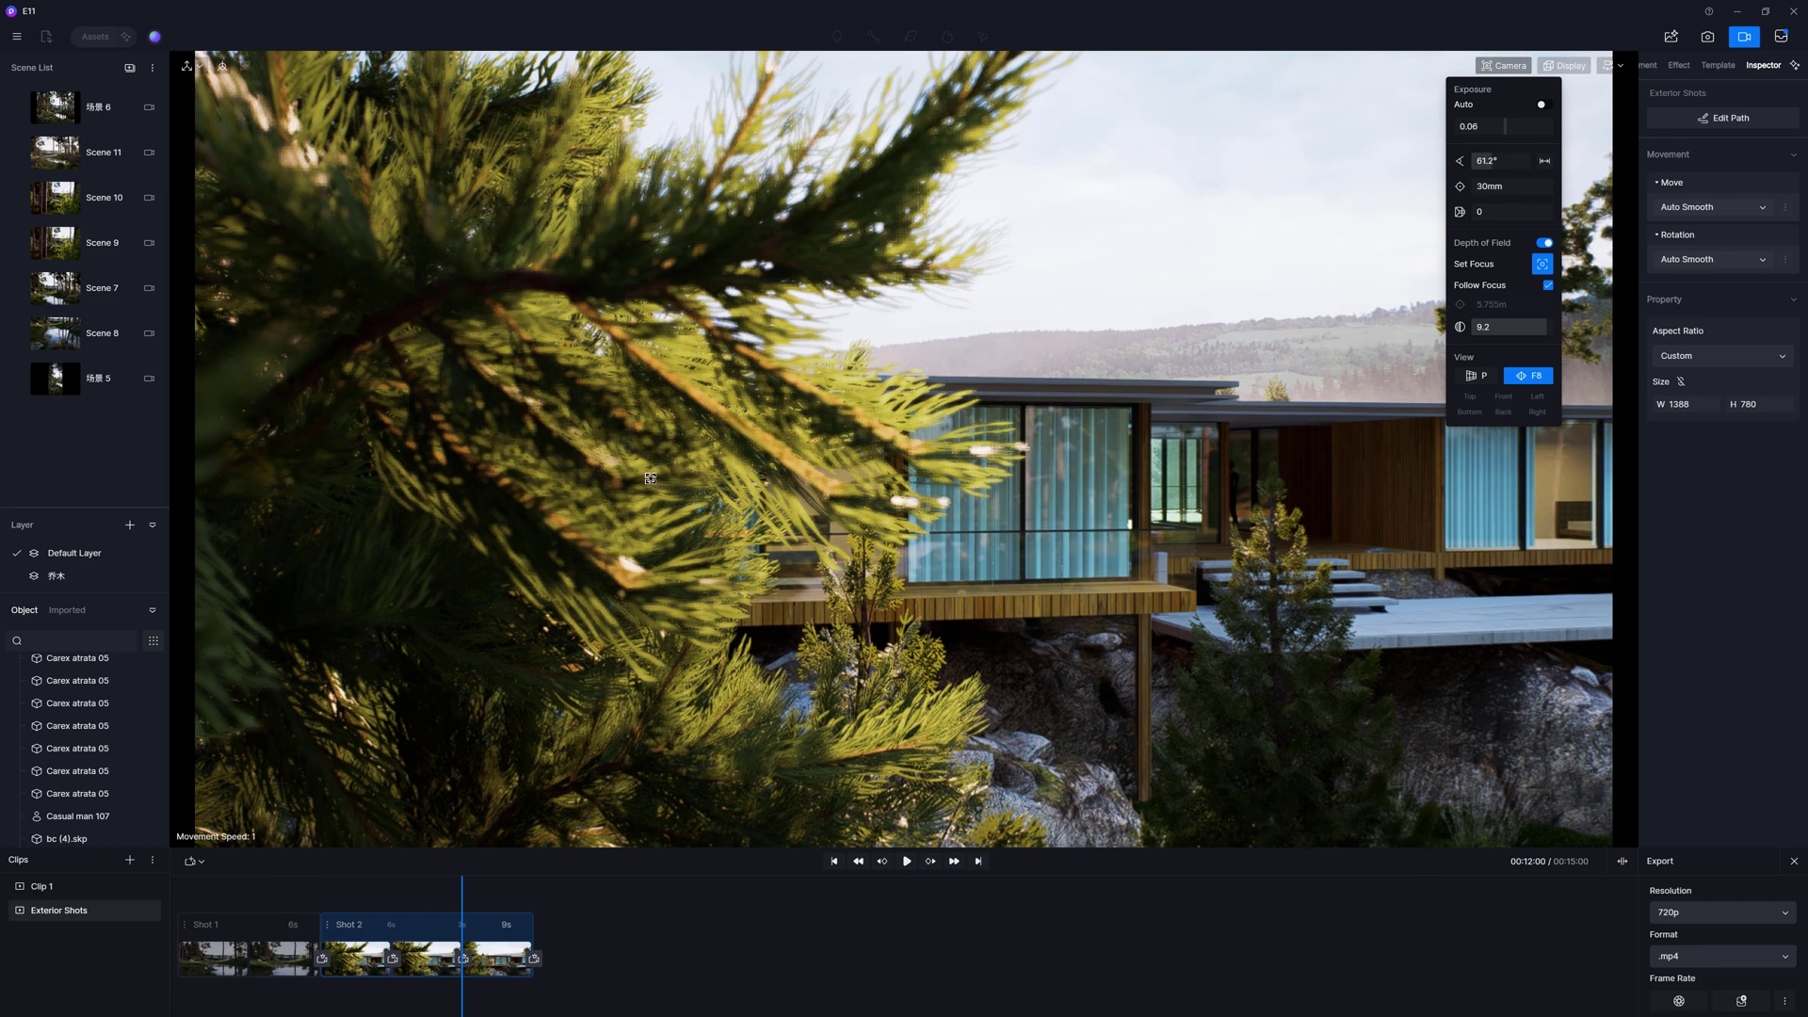
click(607, 537)
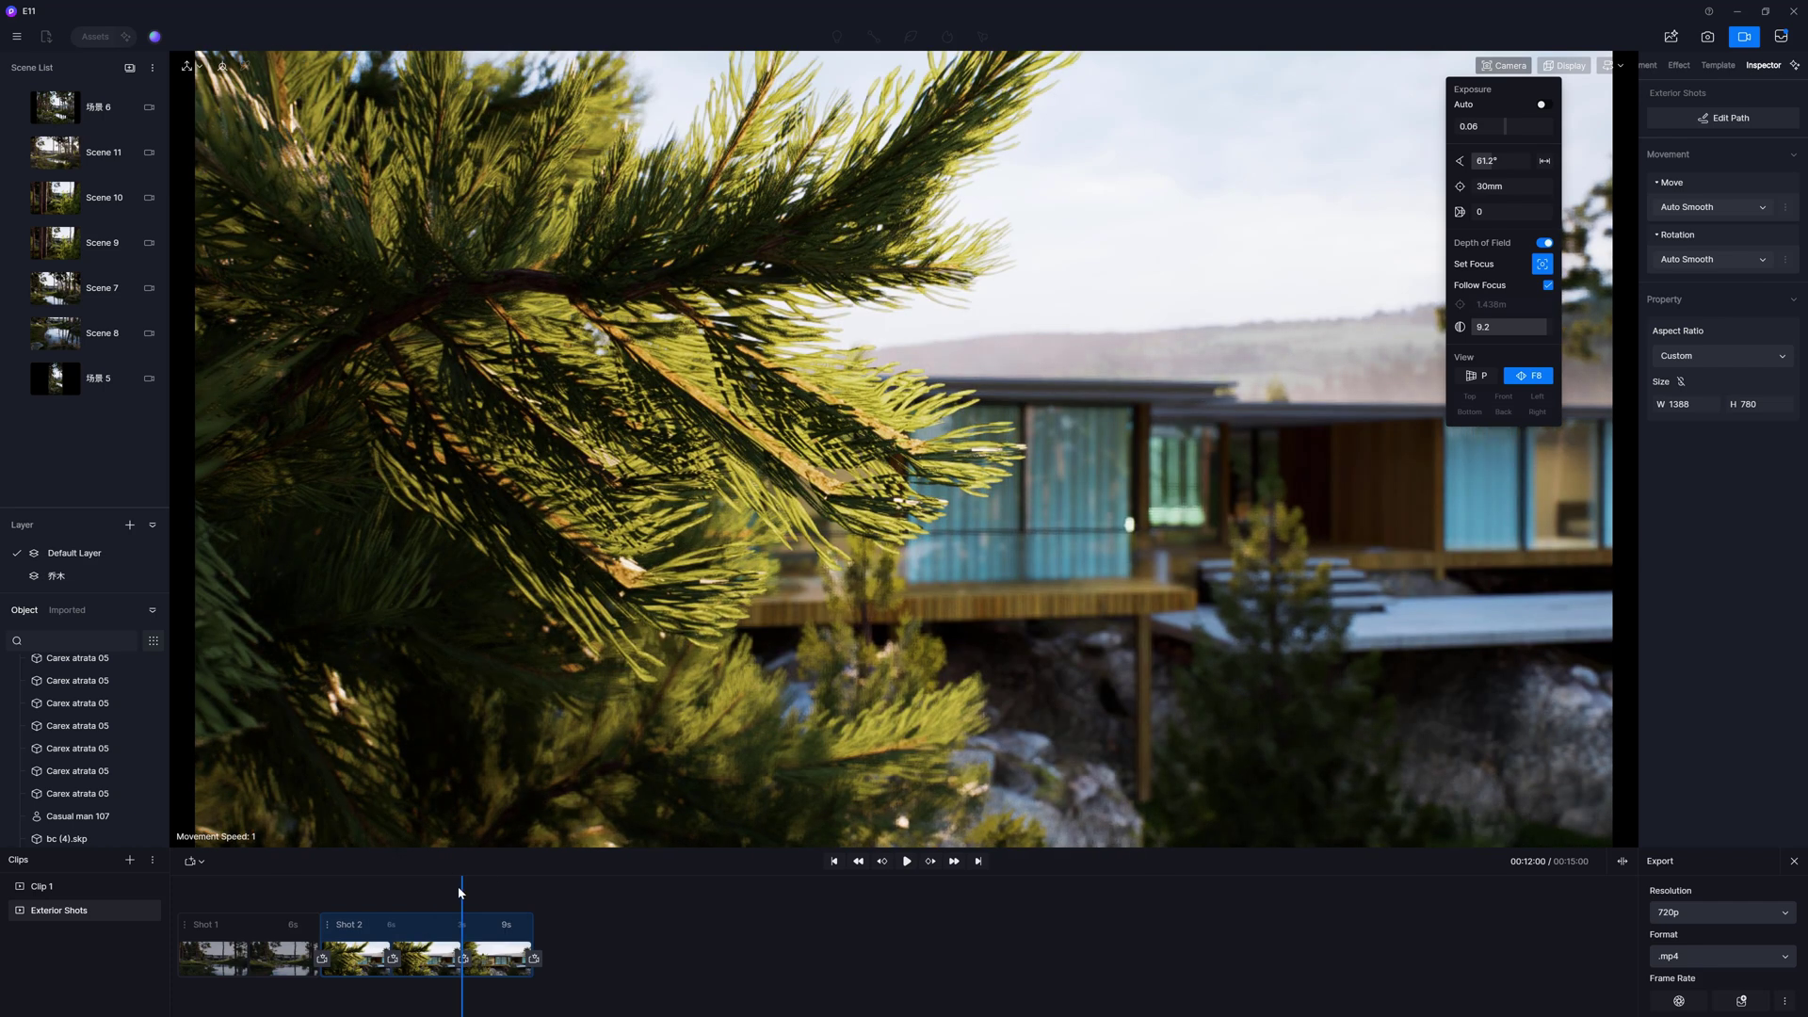
mouse_move(438, 887)
mouse_down()
mouse_move(324, 879)
mouse_move(517, 862)
mouse_move(323, 869)
mouse_up()
click(908, 861)
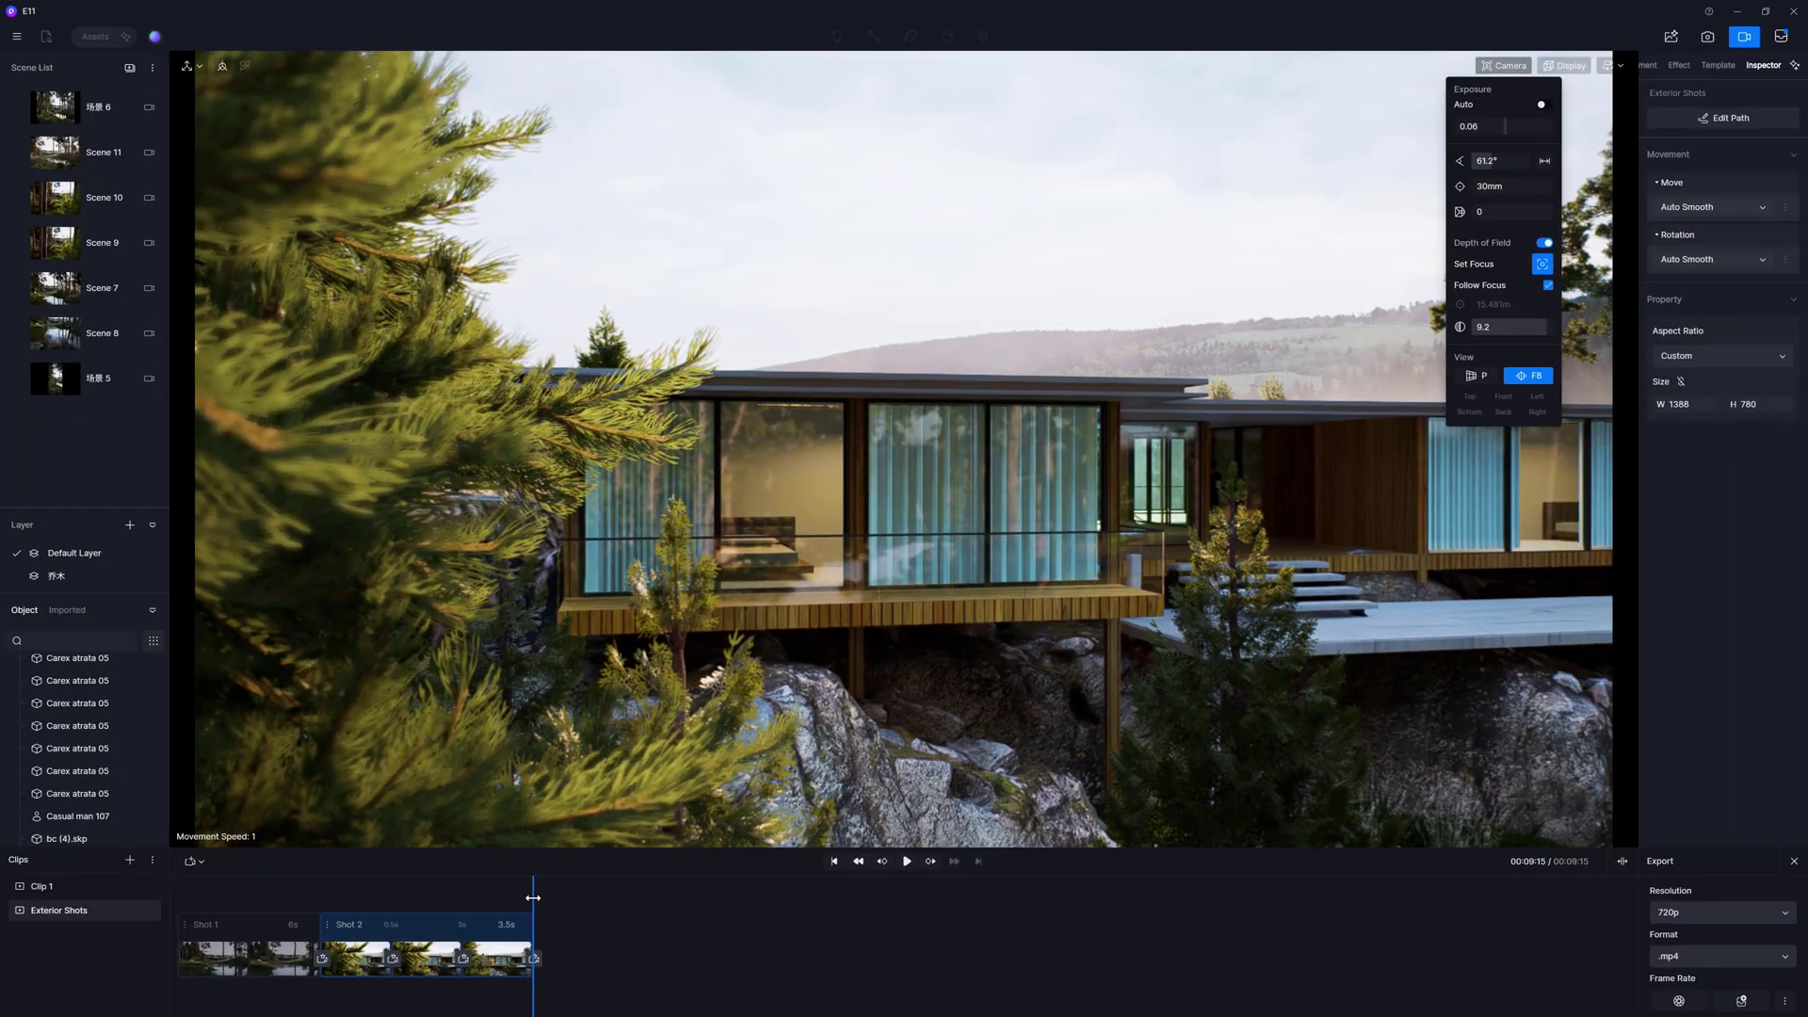
Replay Shot 2 from its start and select it to adjust its timing.
drag(533, 906, 323, 906)
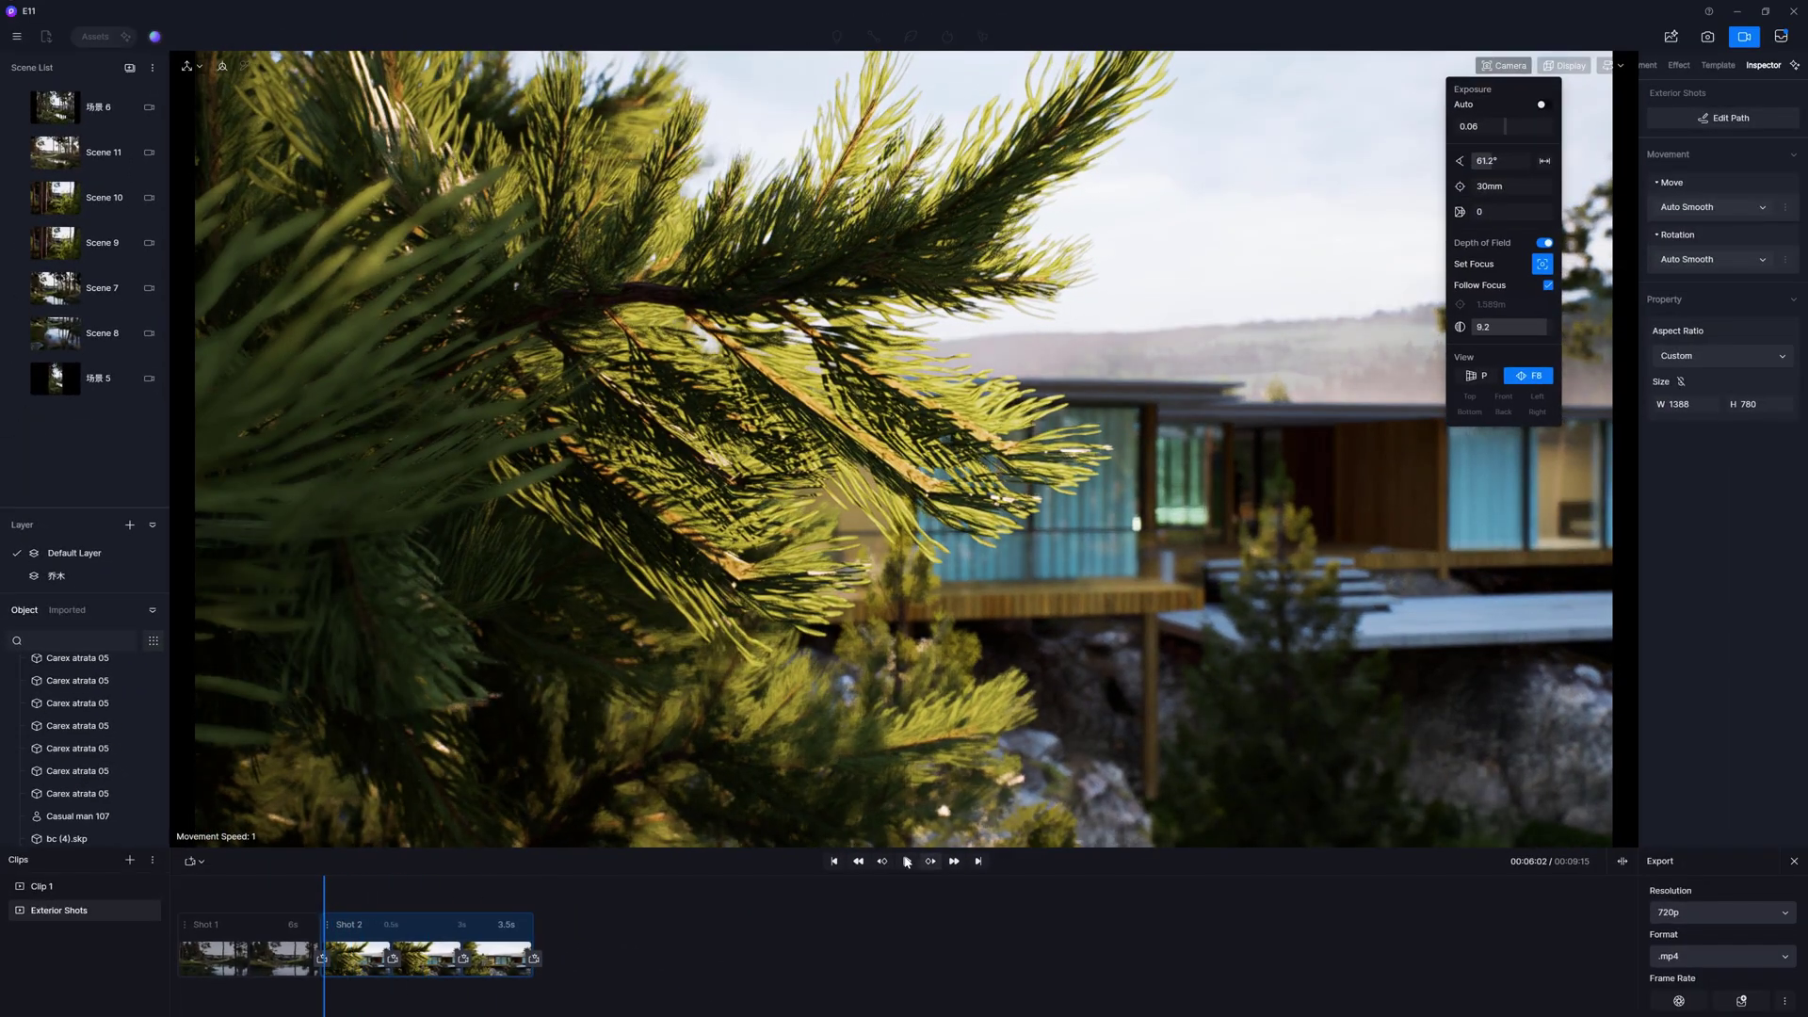
click(907, 862)
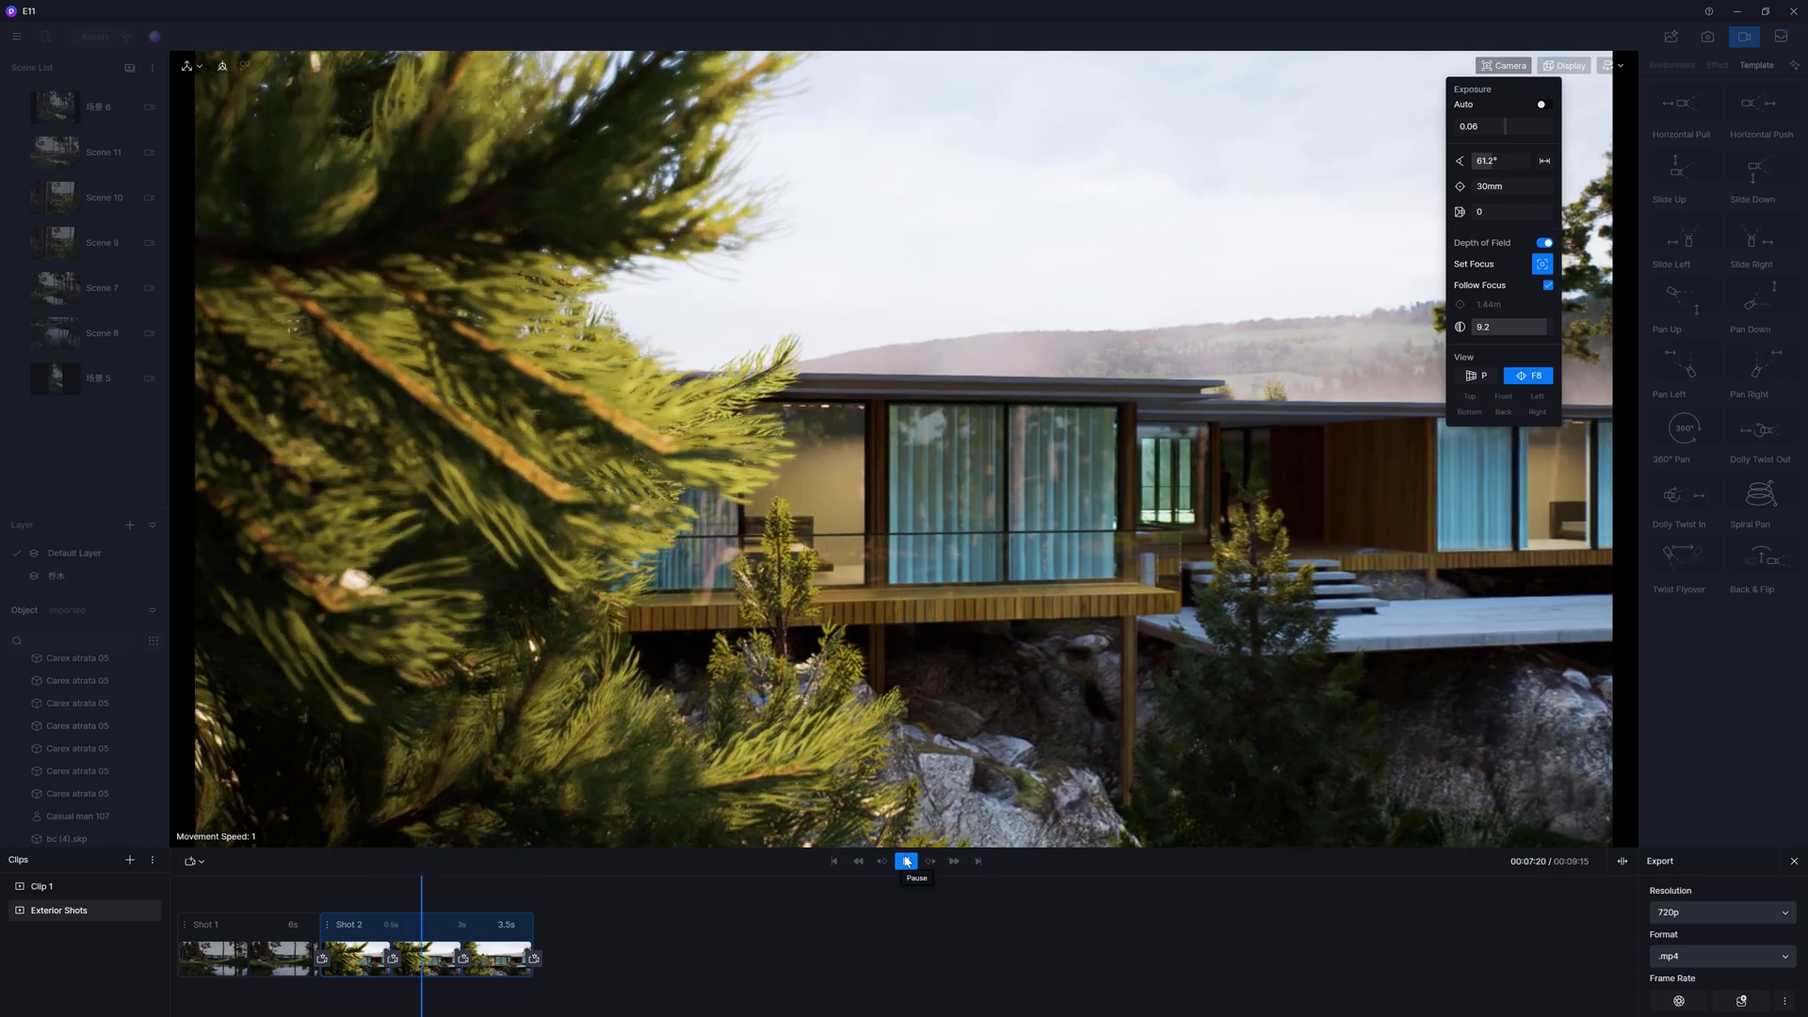
click(449, 918)
click(392, 925)
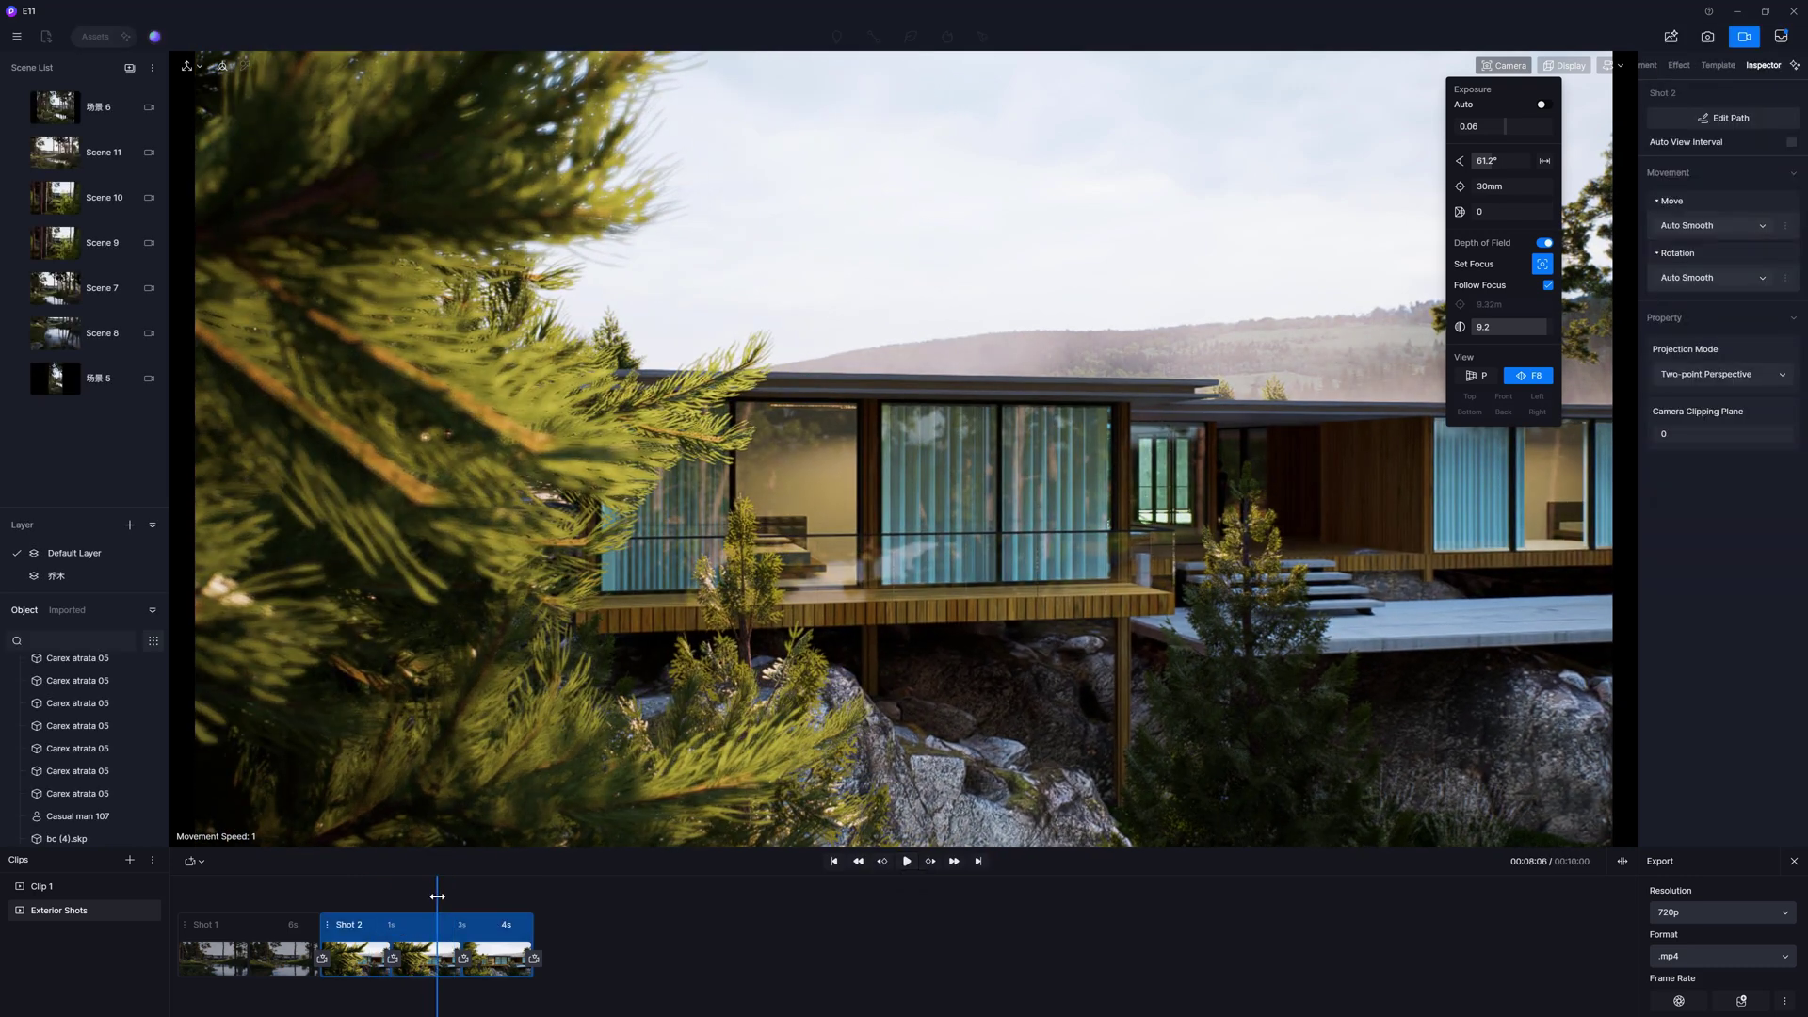
drag(436, 896, 323, 896)
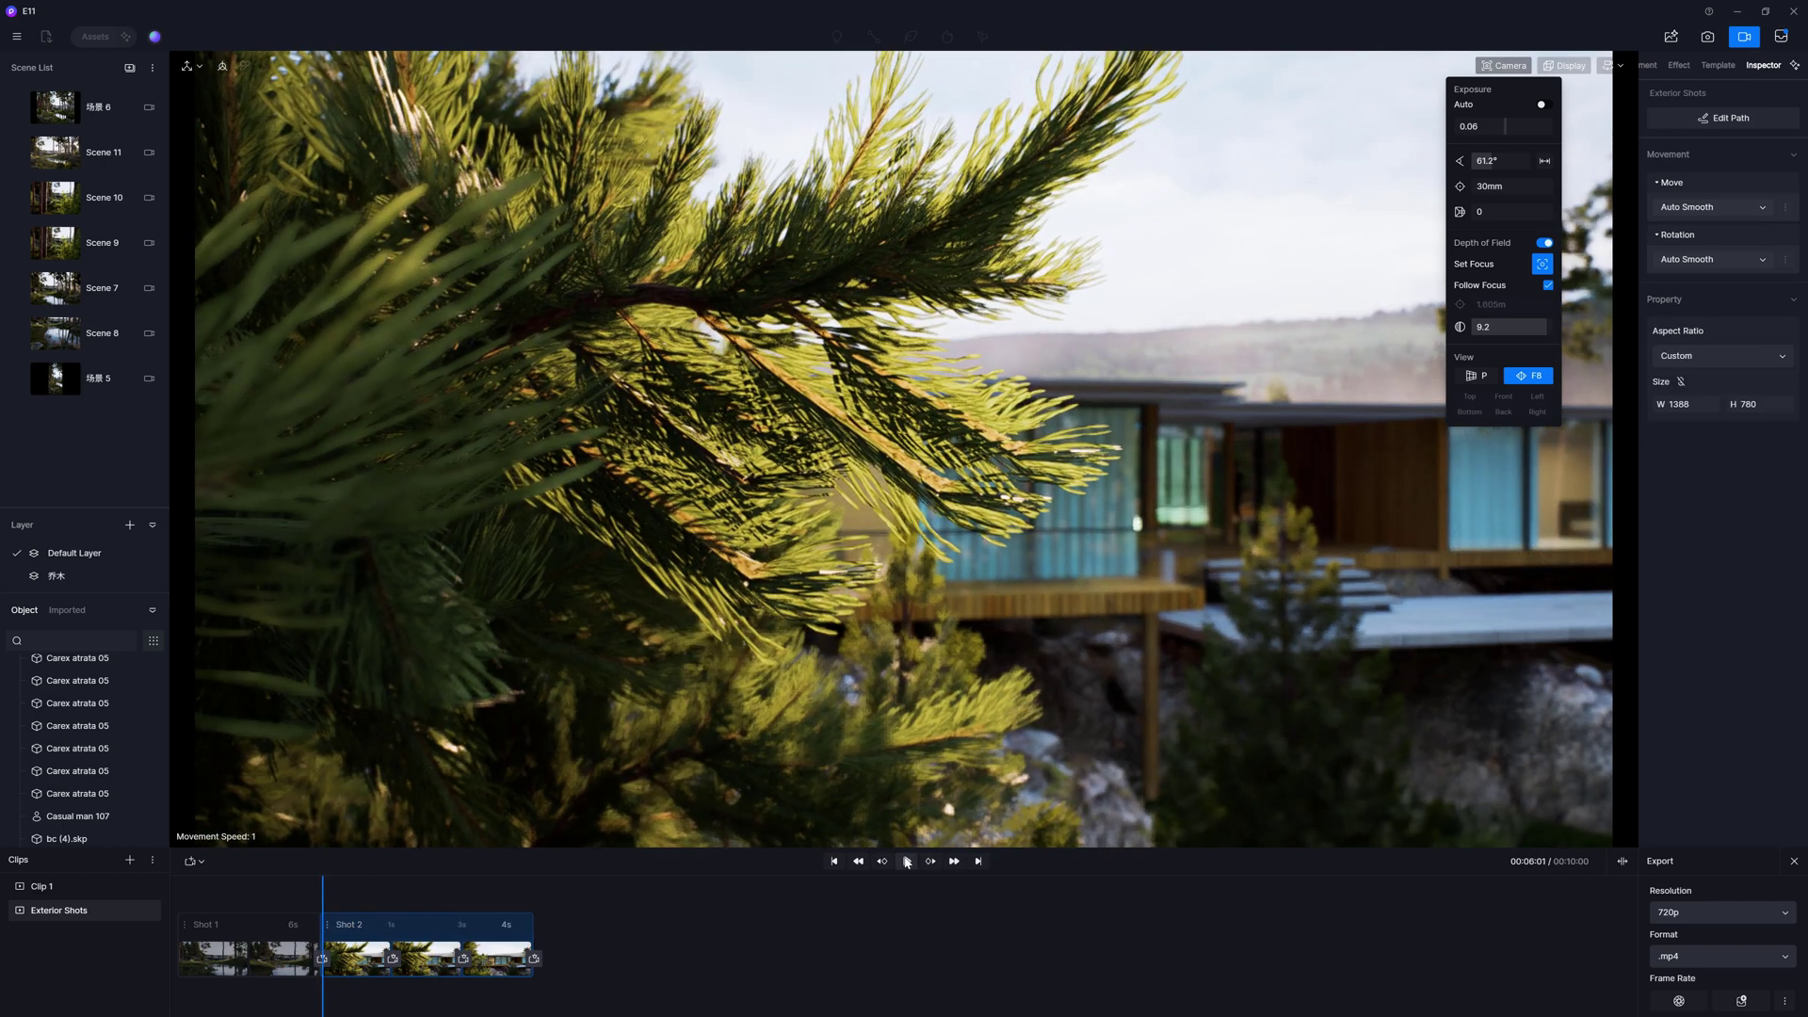
click(907, 862)
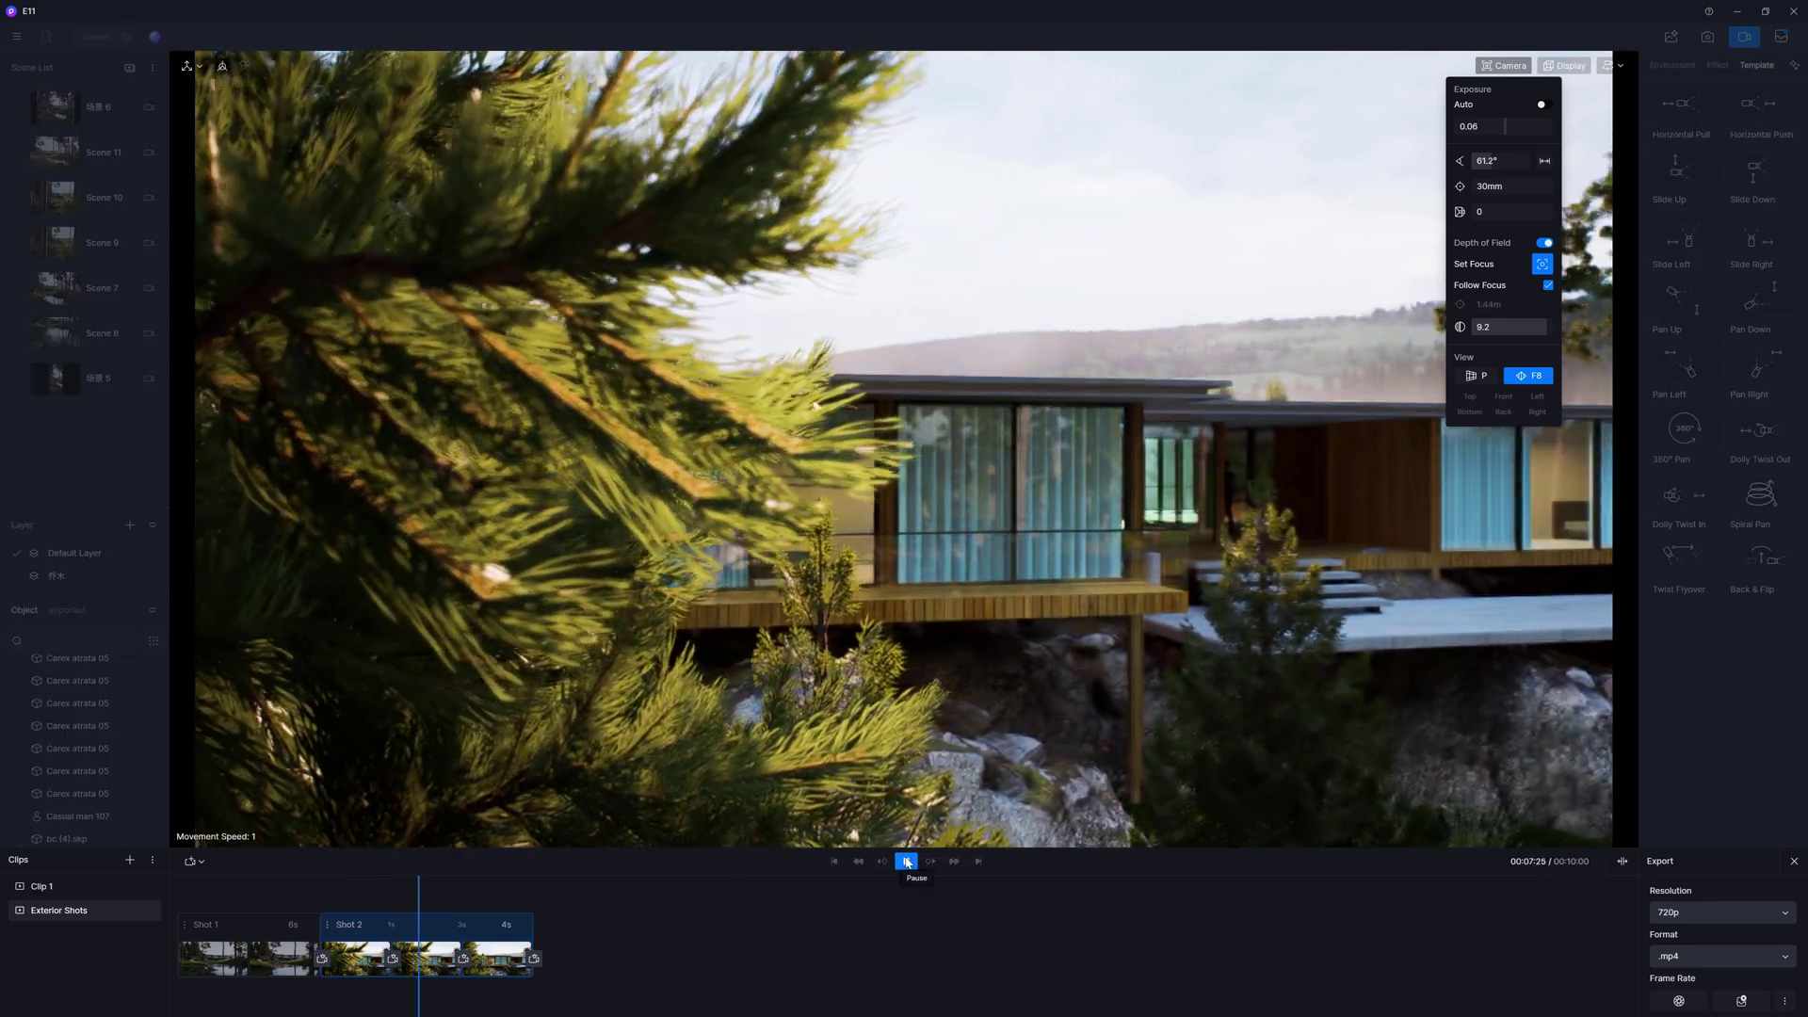
click(907, 862)
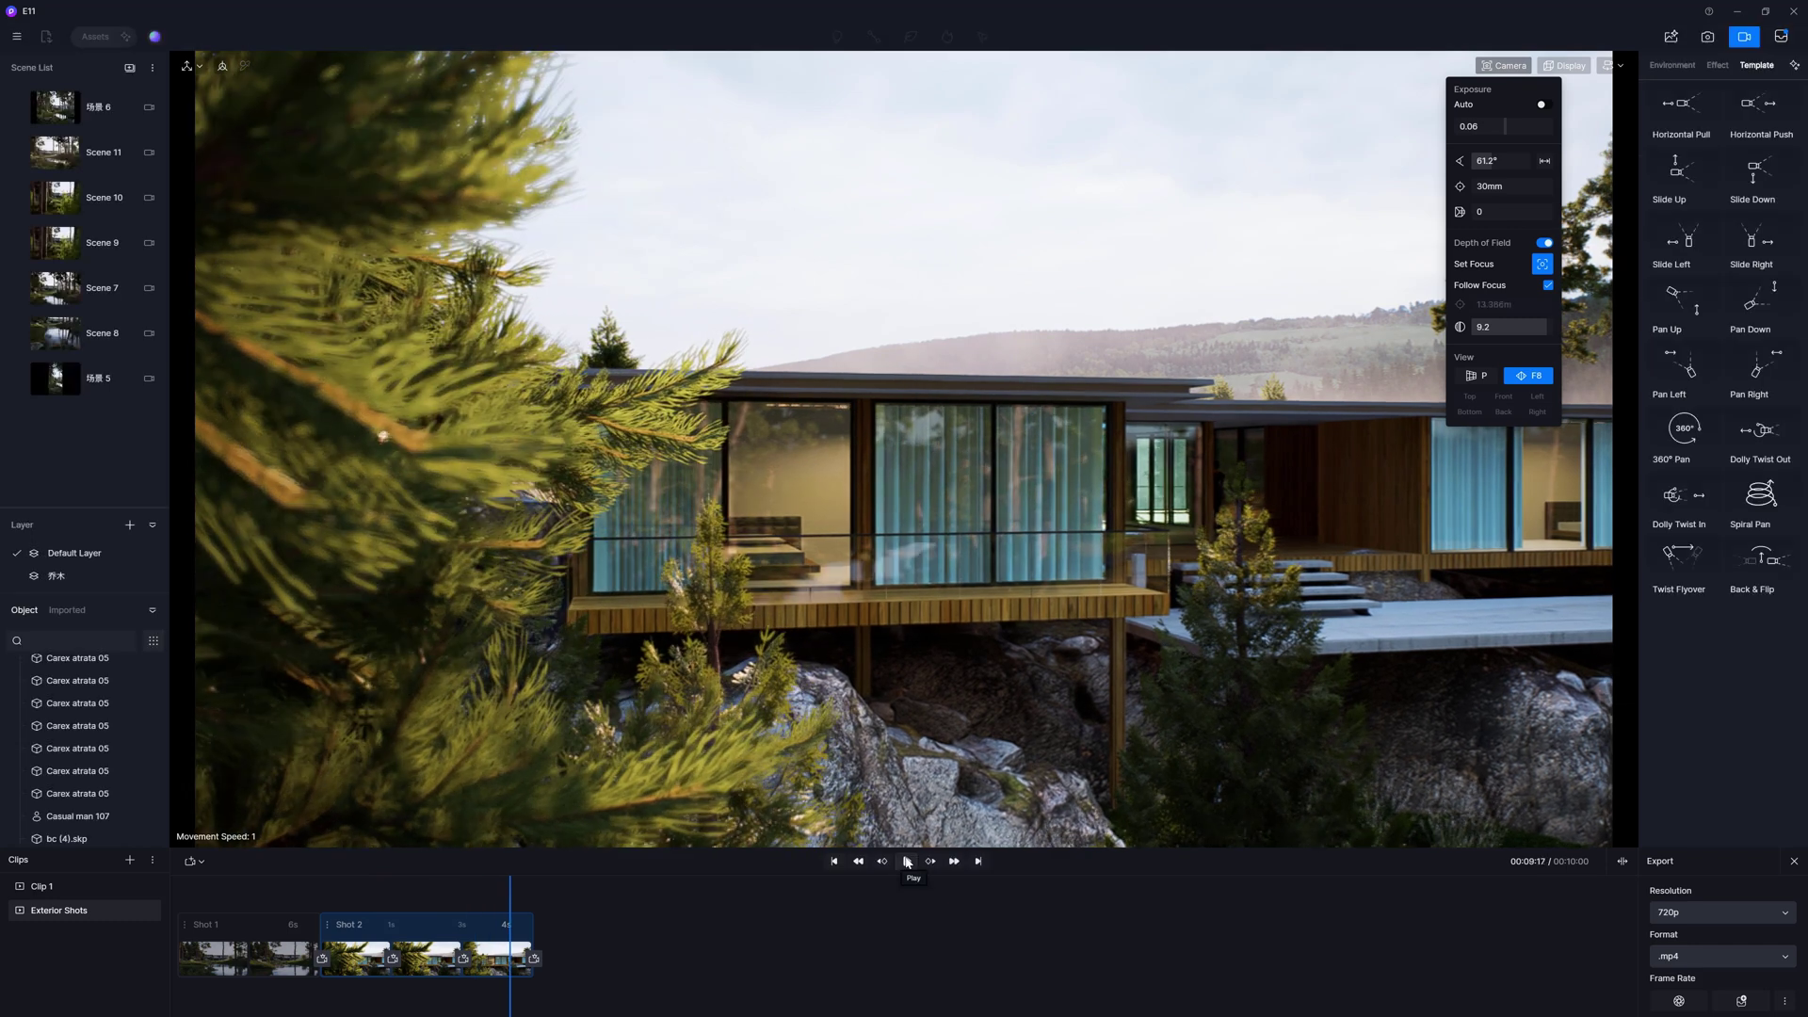
Check Shot 2 around 00:09:06 and replay it with its retimed four-second span.
drag(510, 900, 491, 901)
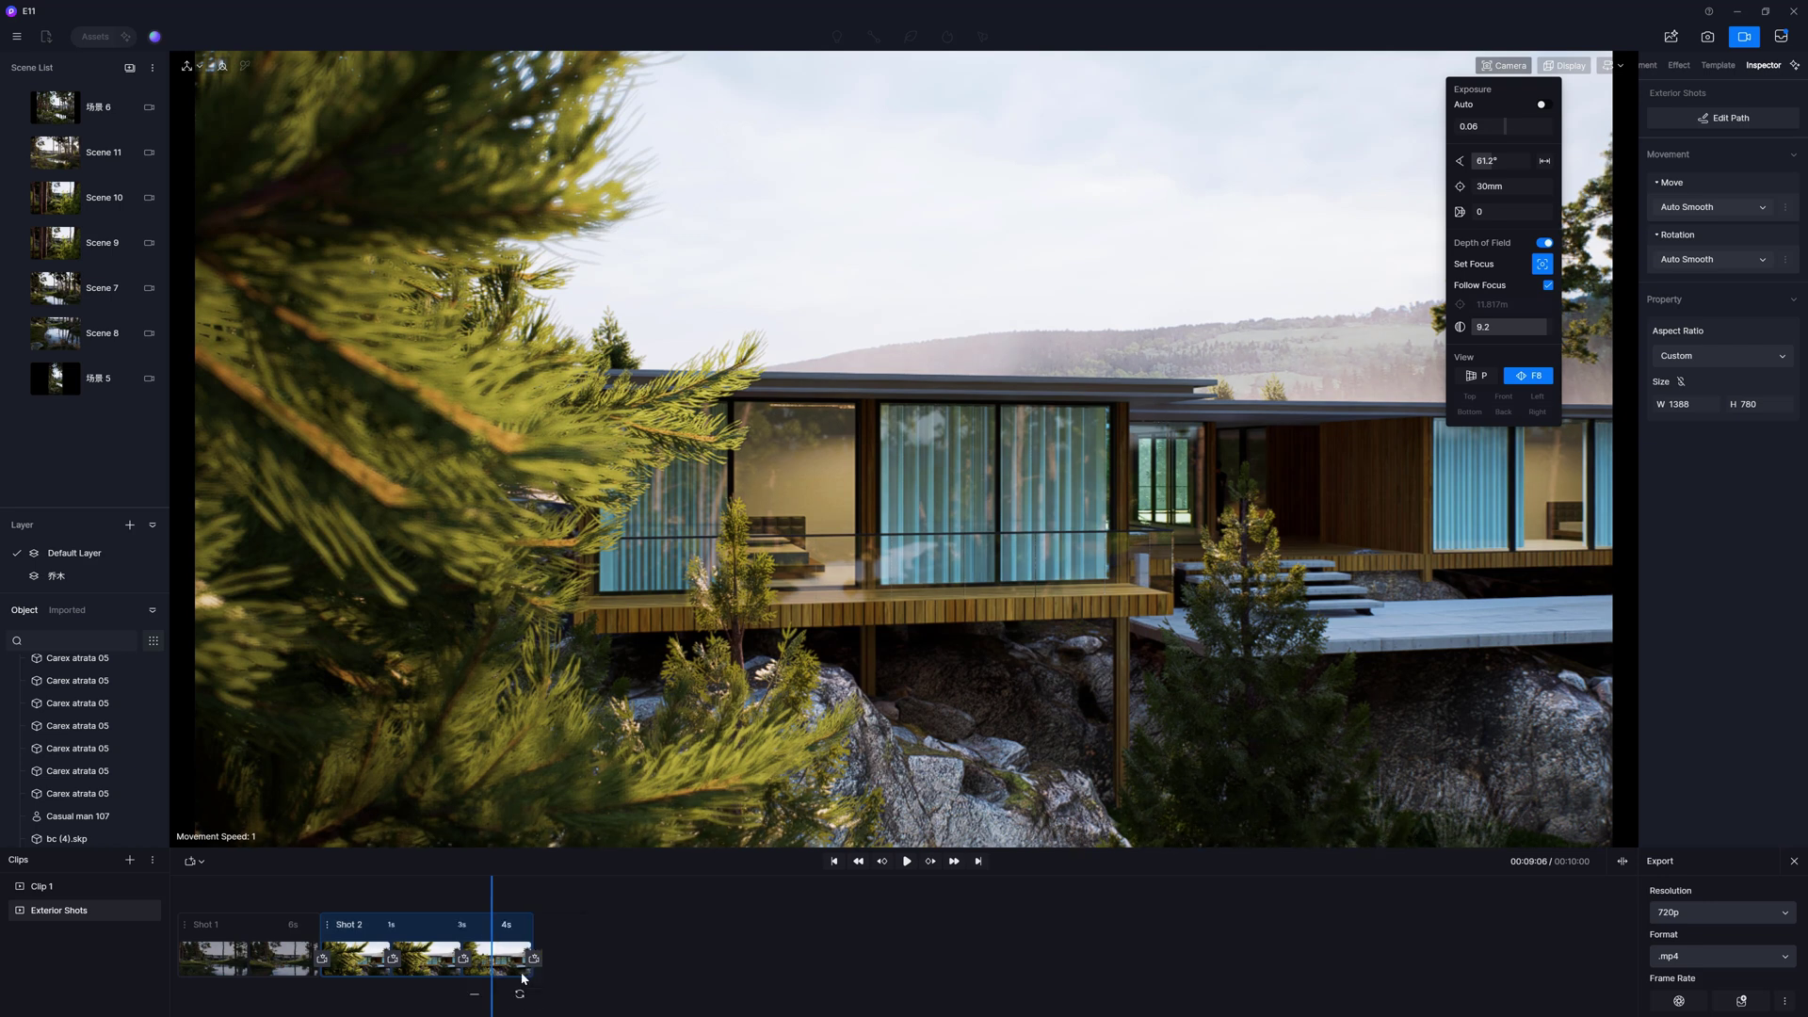
drag(491, 895, 321, 908)
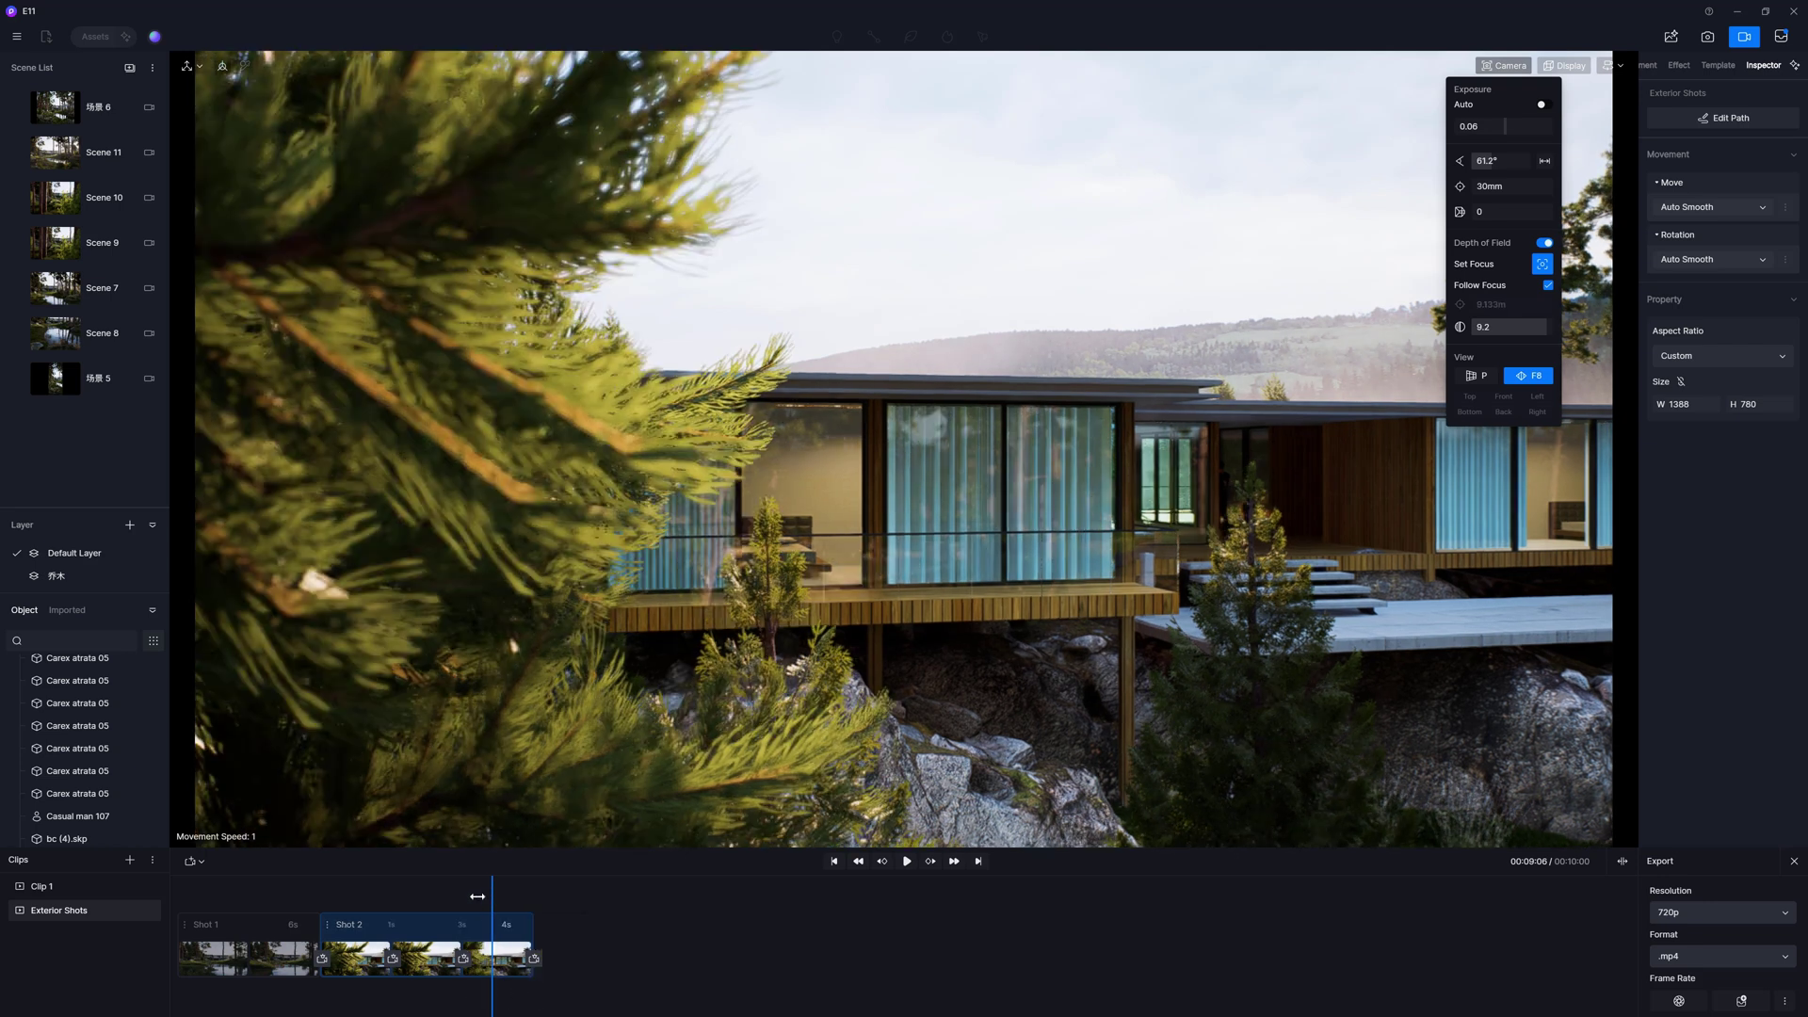
click(906, 864)
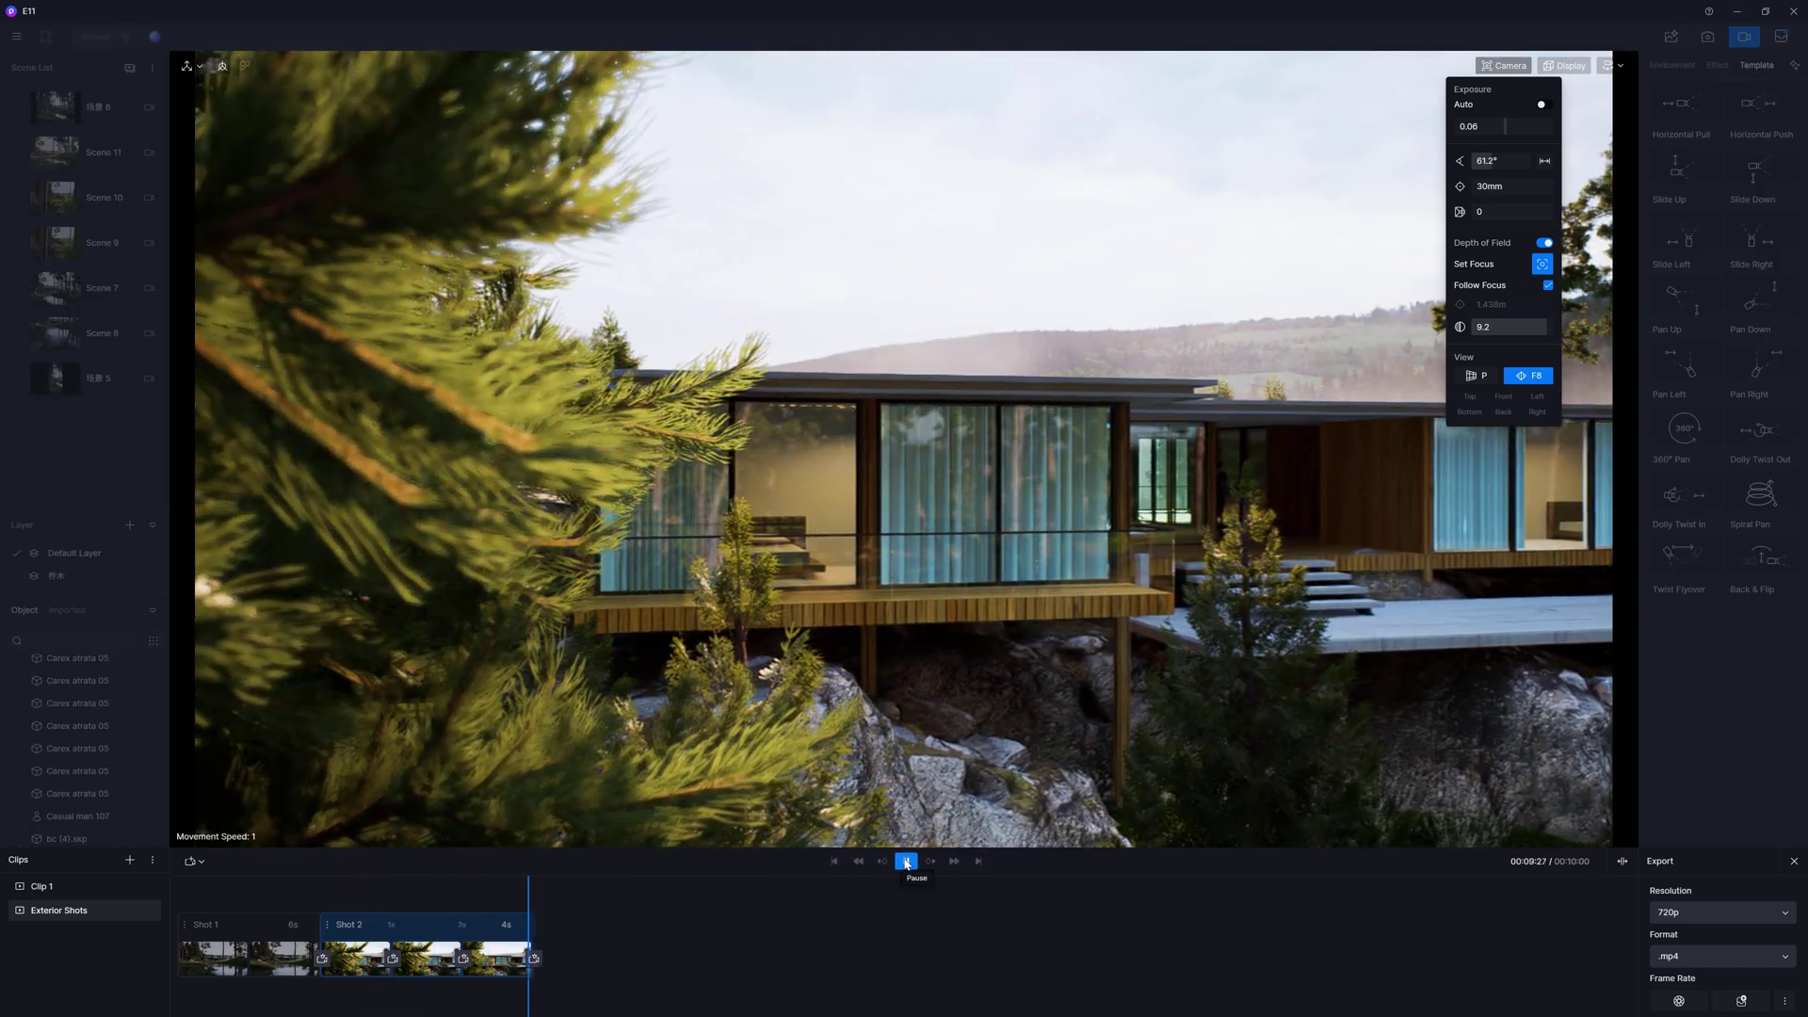
click(464, 927)
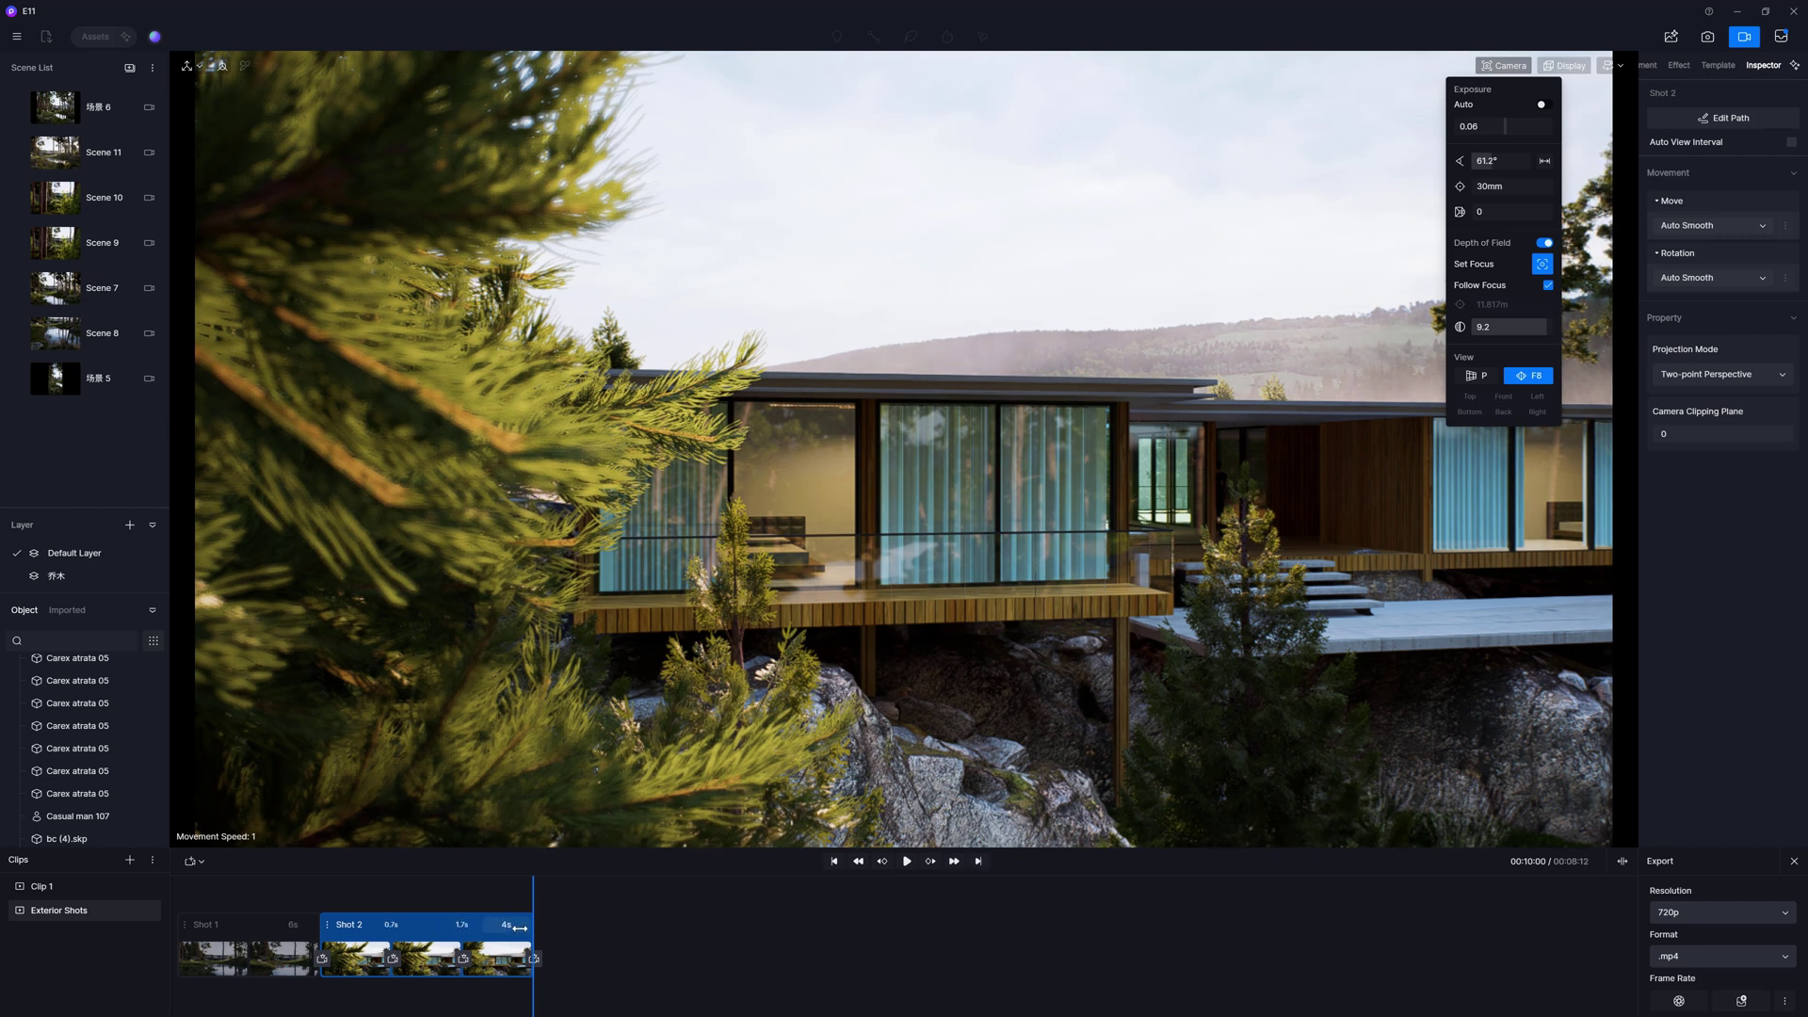
click(533, 906)
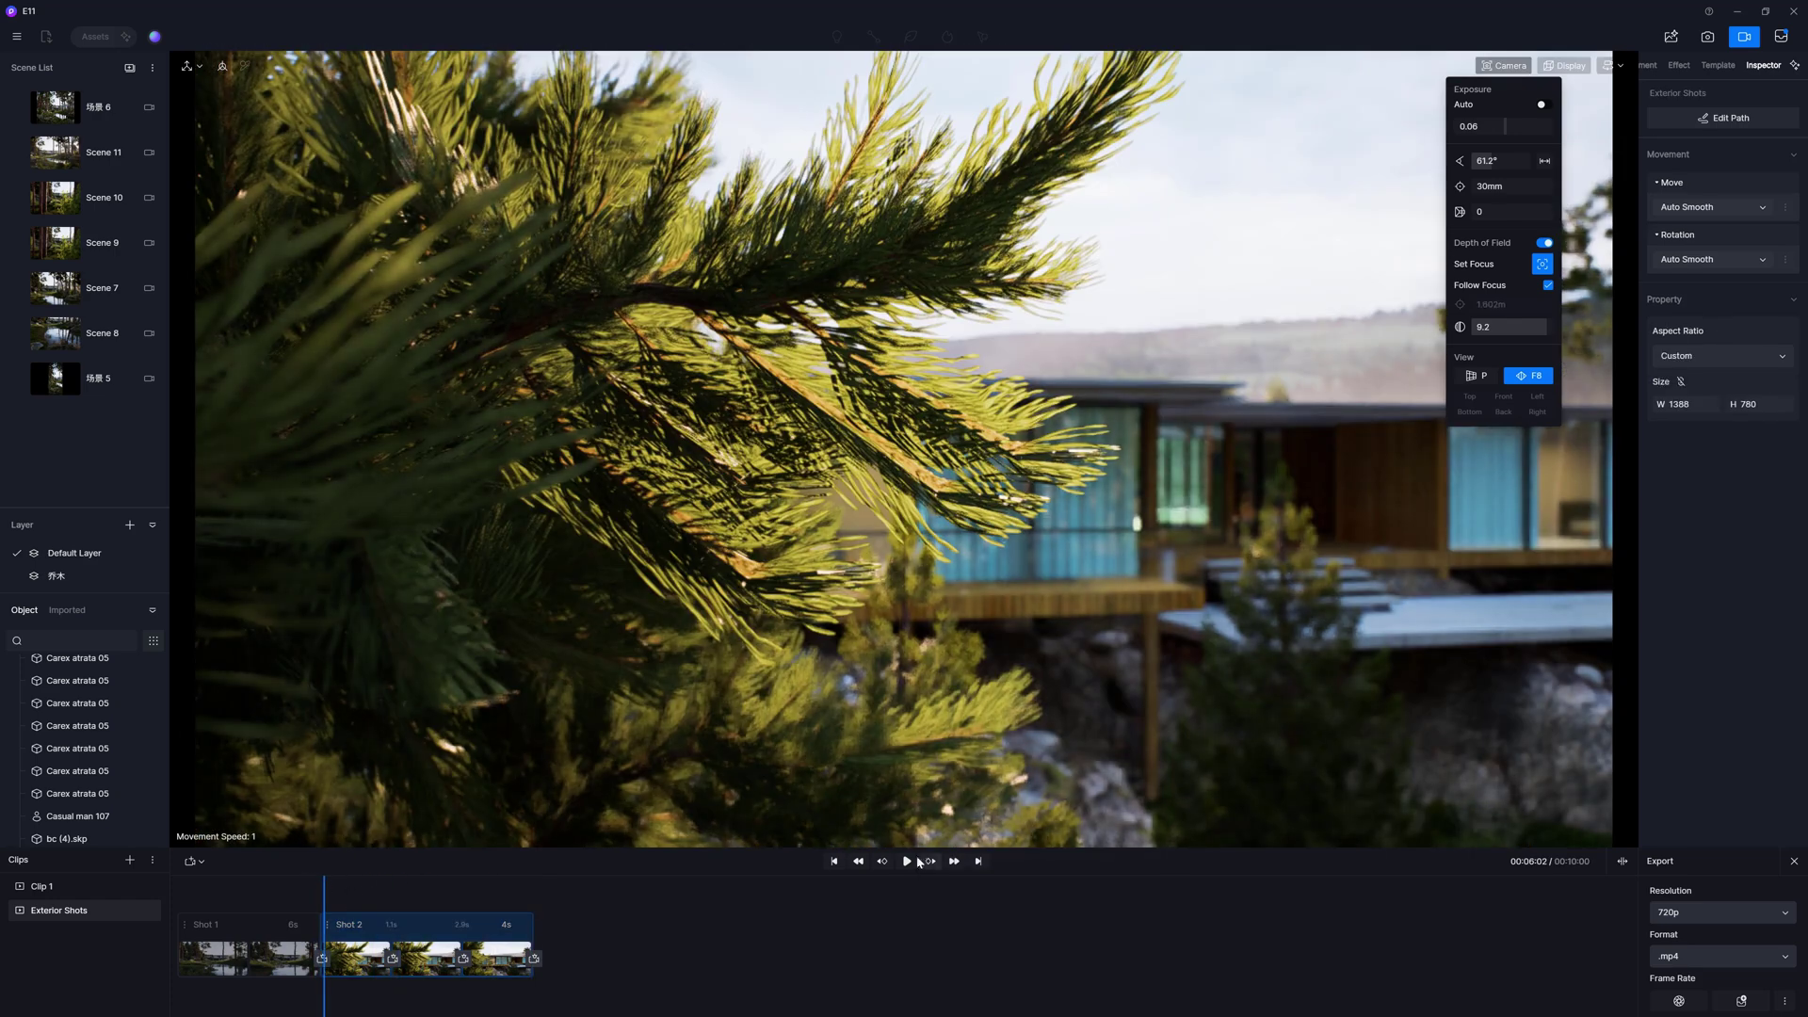
click(914, 862)
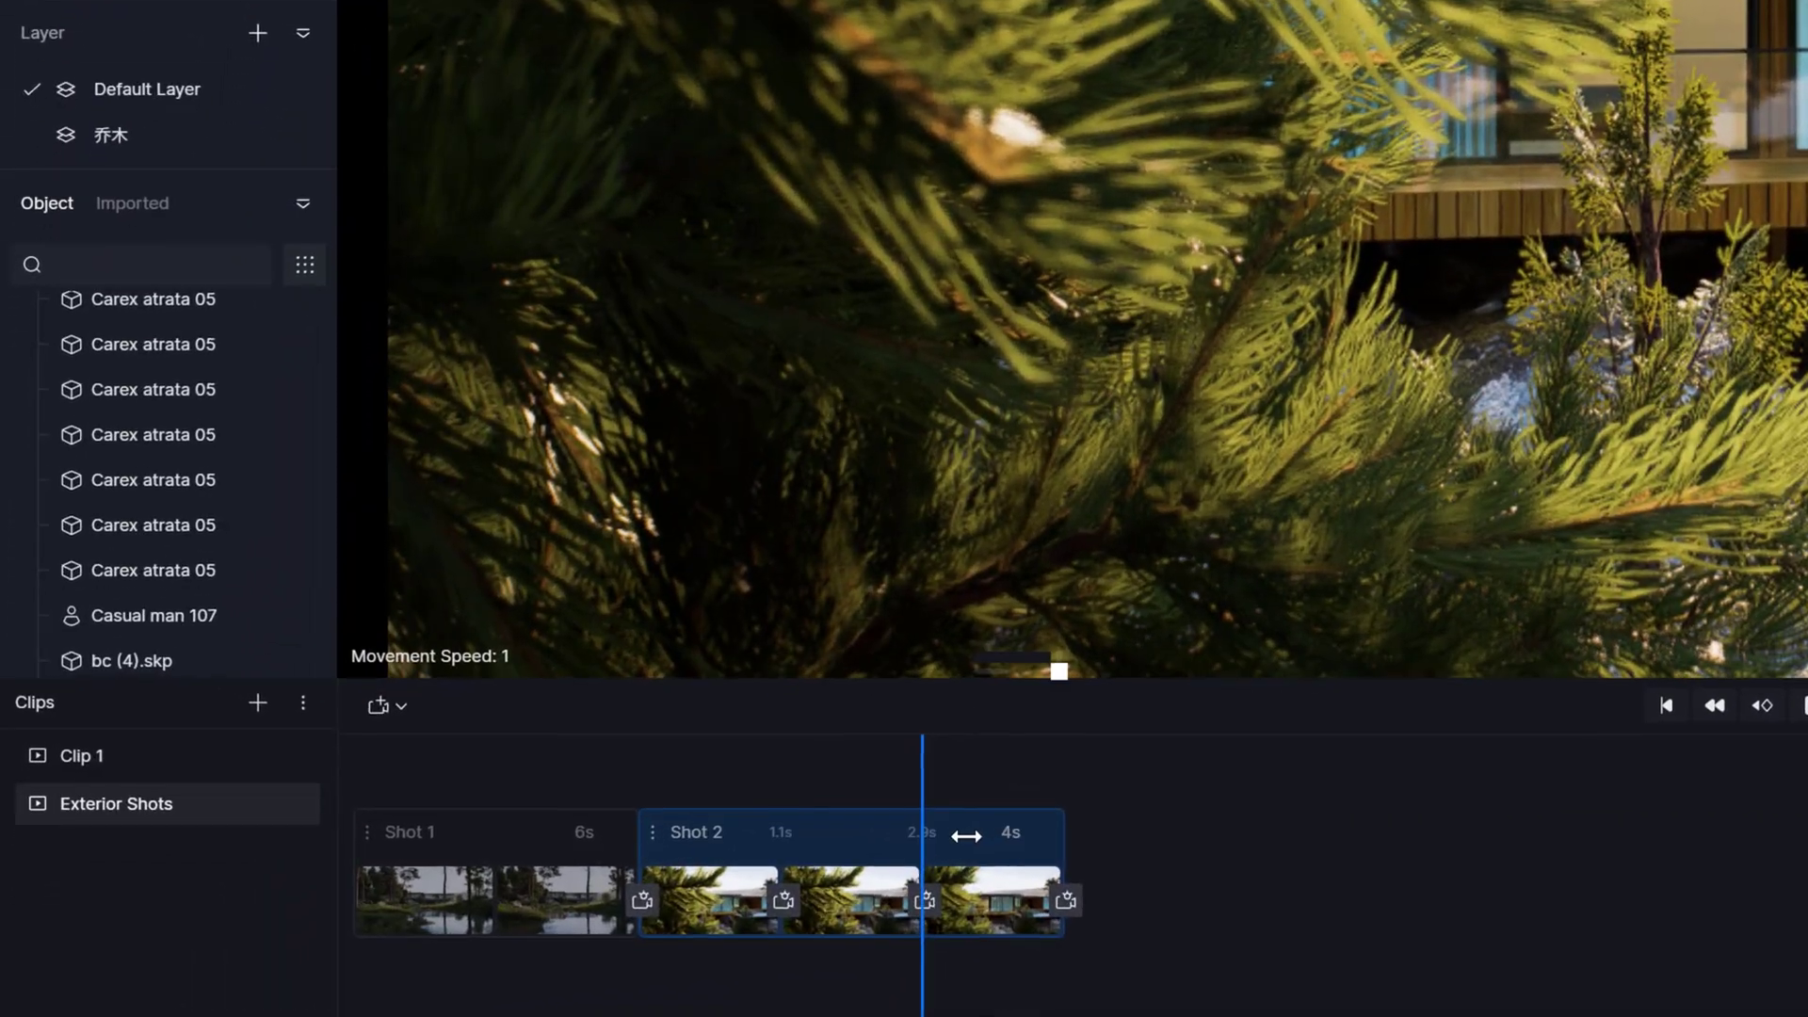
Duplicate Shot 2 and drag the copy's camera path down low beside the rocks.
right_click(488, 932)
click(1053, 771)
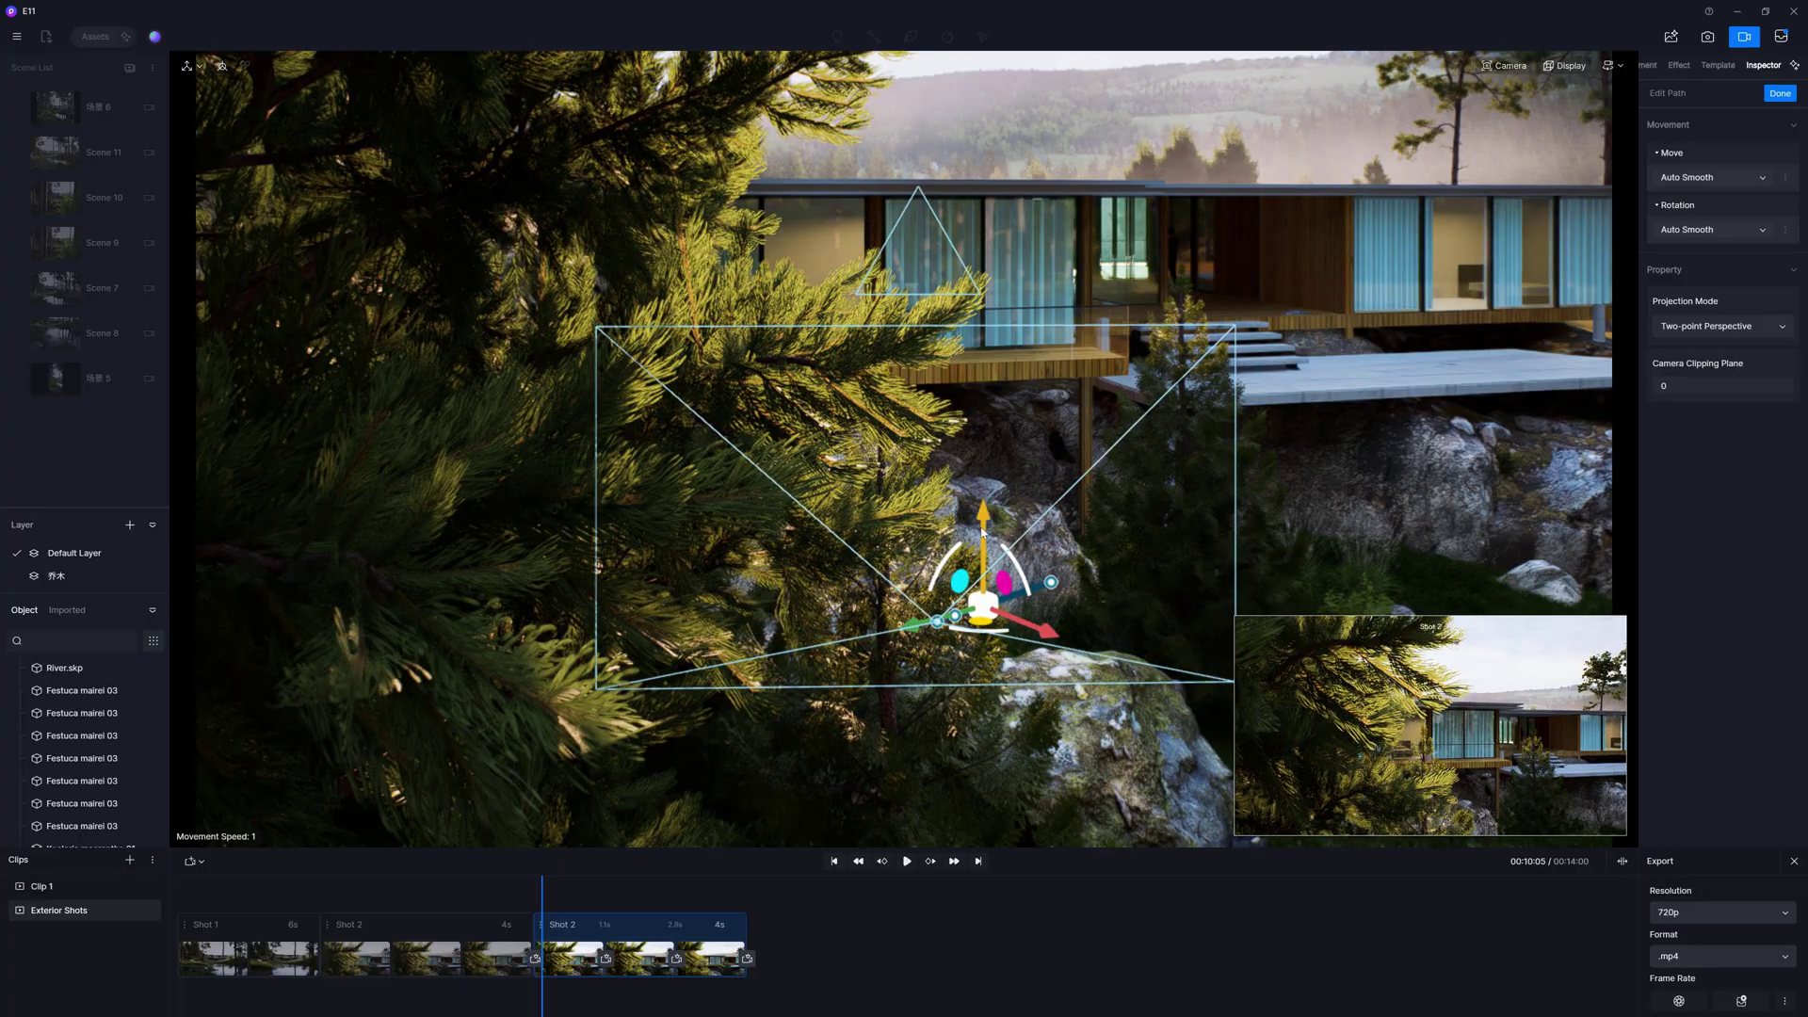
mouse_move(982, 530)
mouse_down()
mouse_move(949, 618)
mouse_move(952, 779)
mouse_move(1075, 761)
mouse_up()
click(1032, 759)
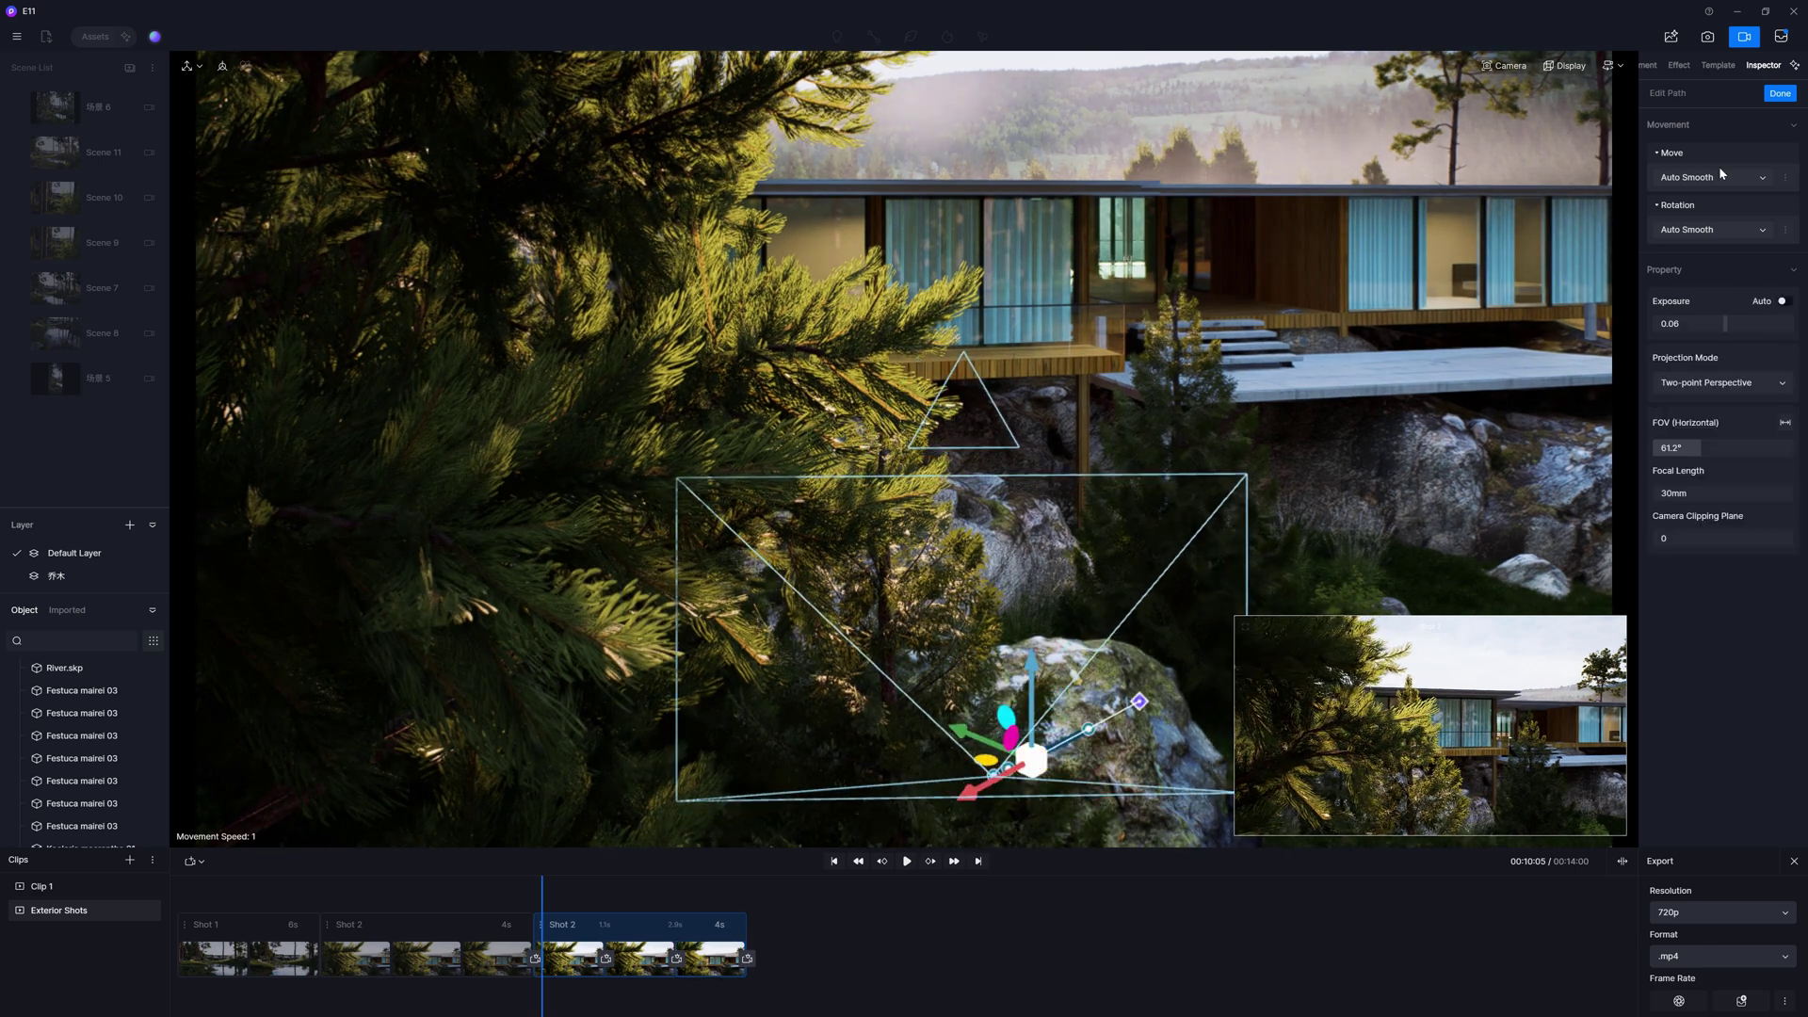
click(1781, 95)
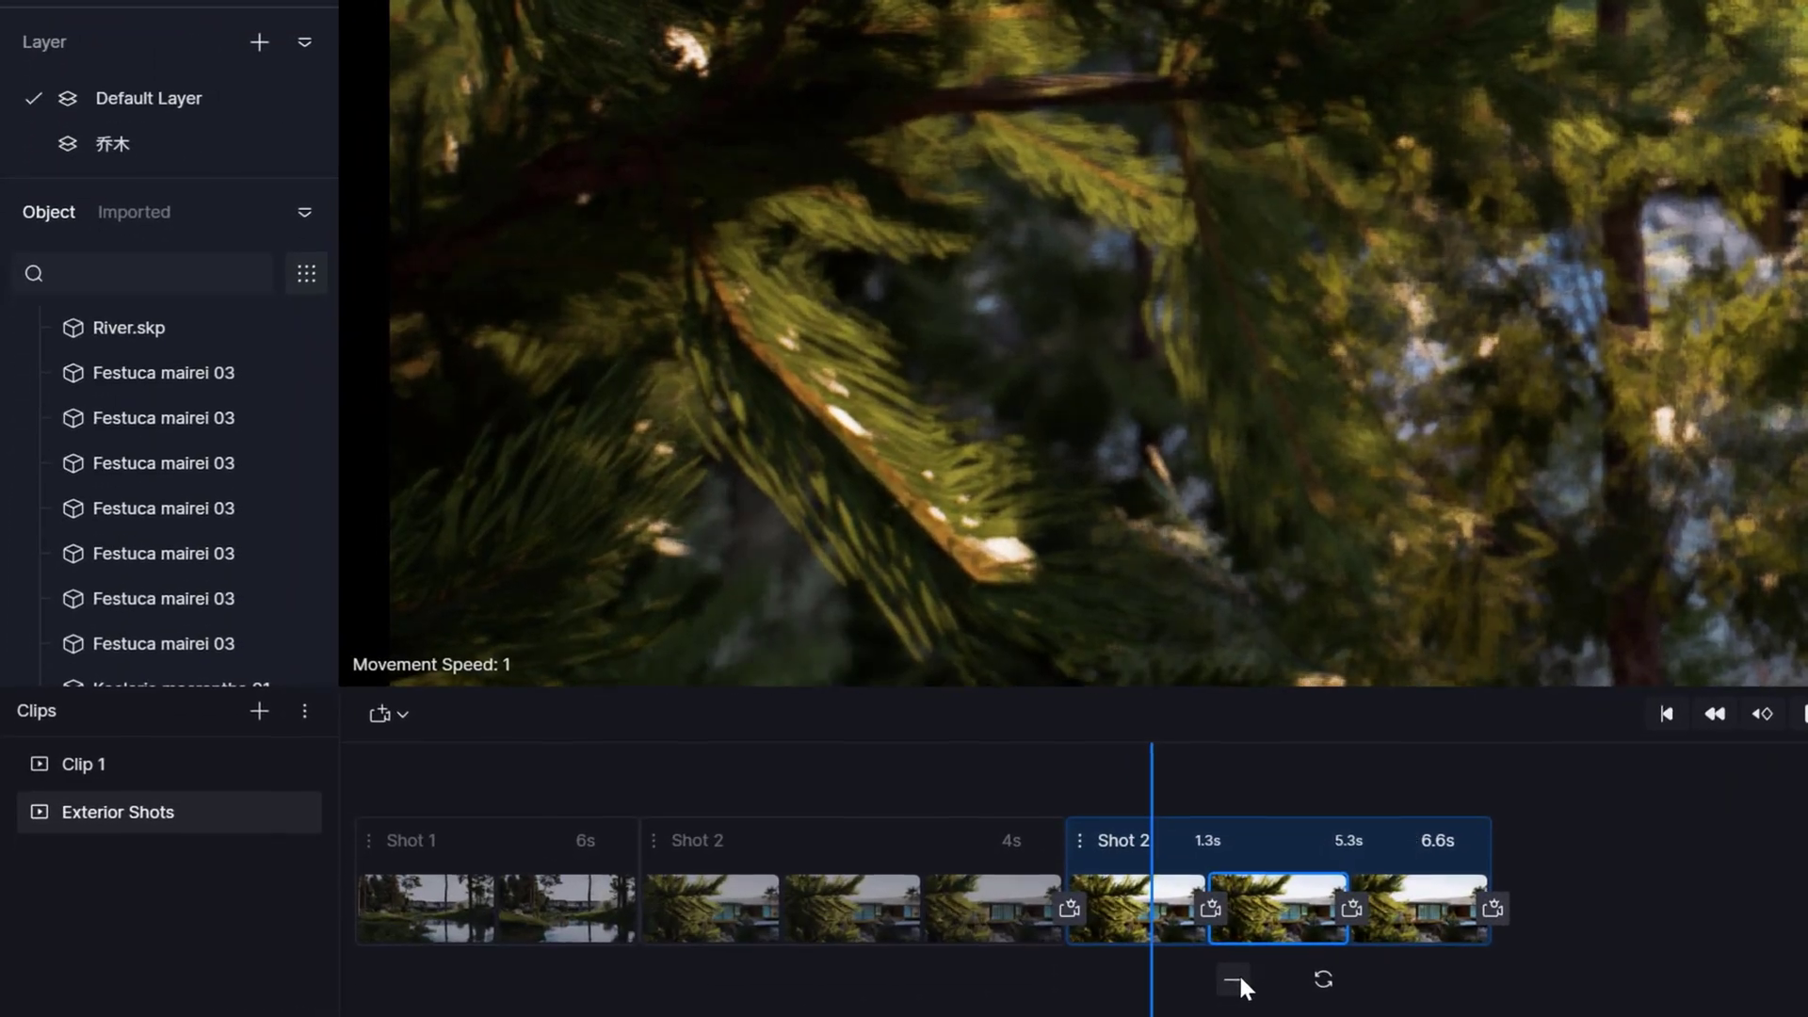
Remove a keyframe from the copied shot and select Shot 2.
click(1240, 974)
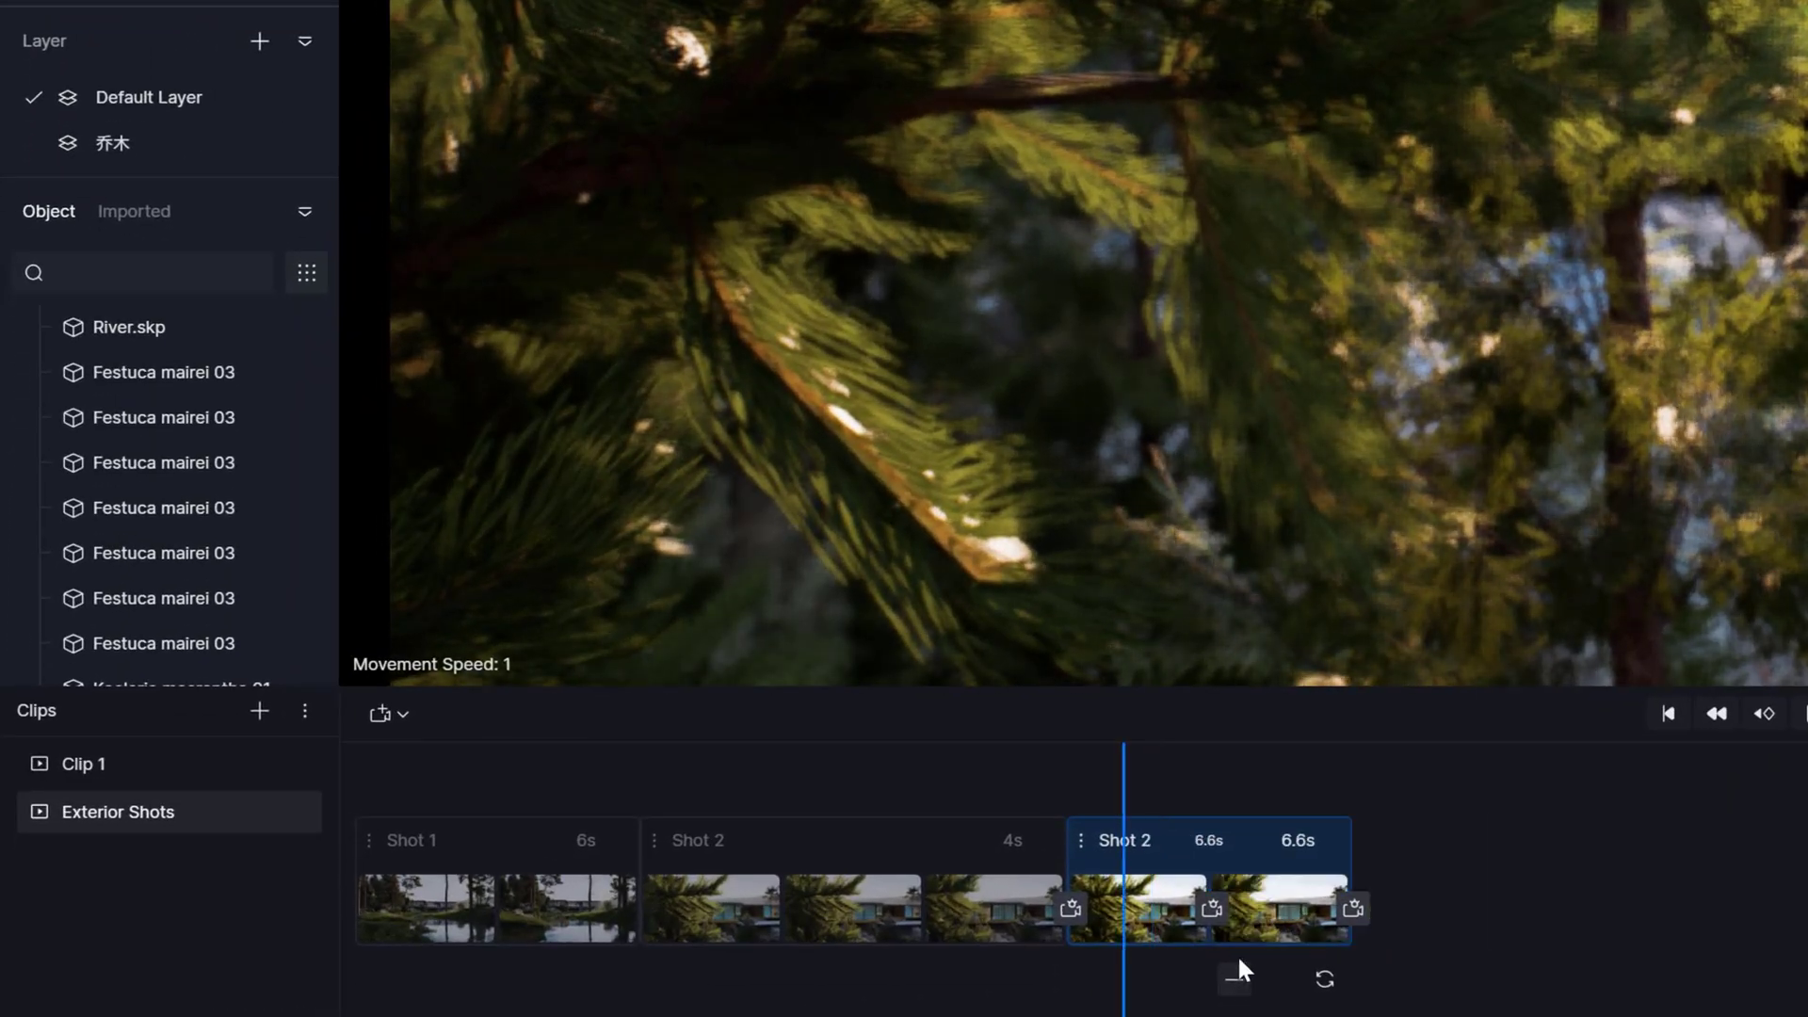
click(1081, 846)
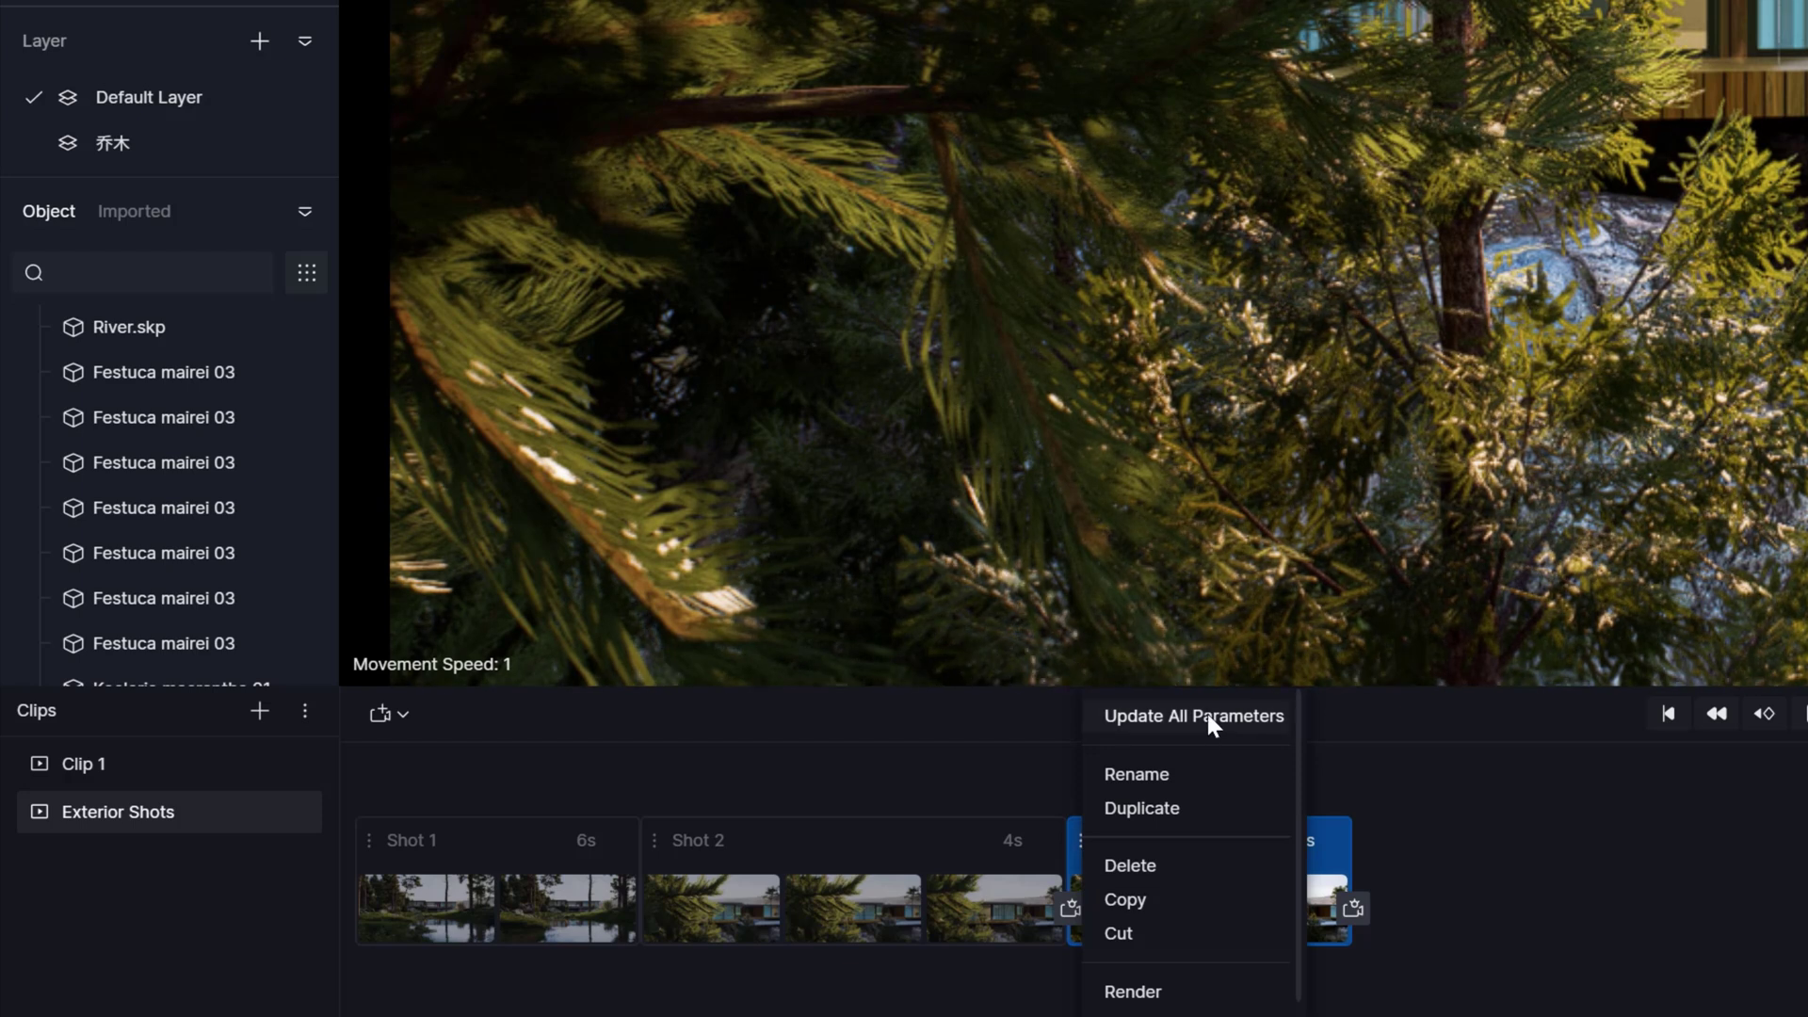
scroll(1200, 947, down, 1)
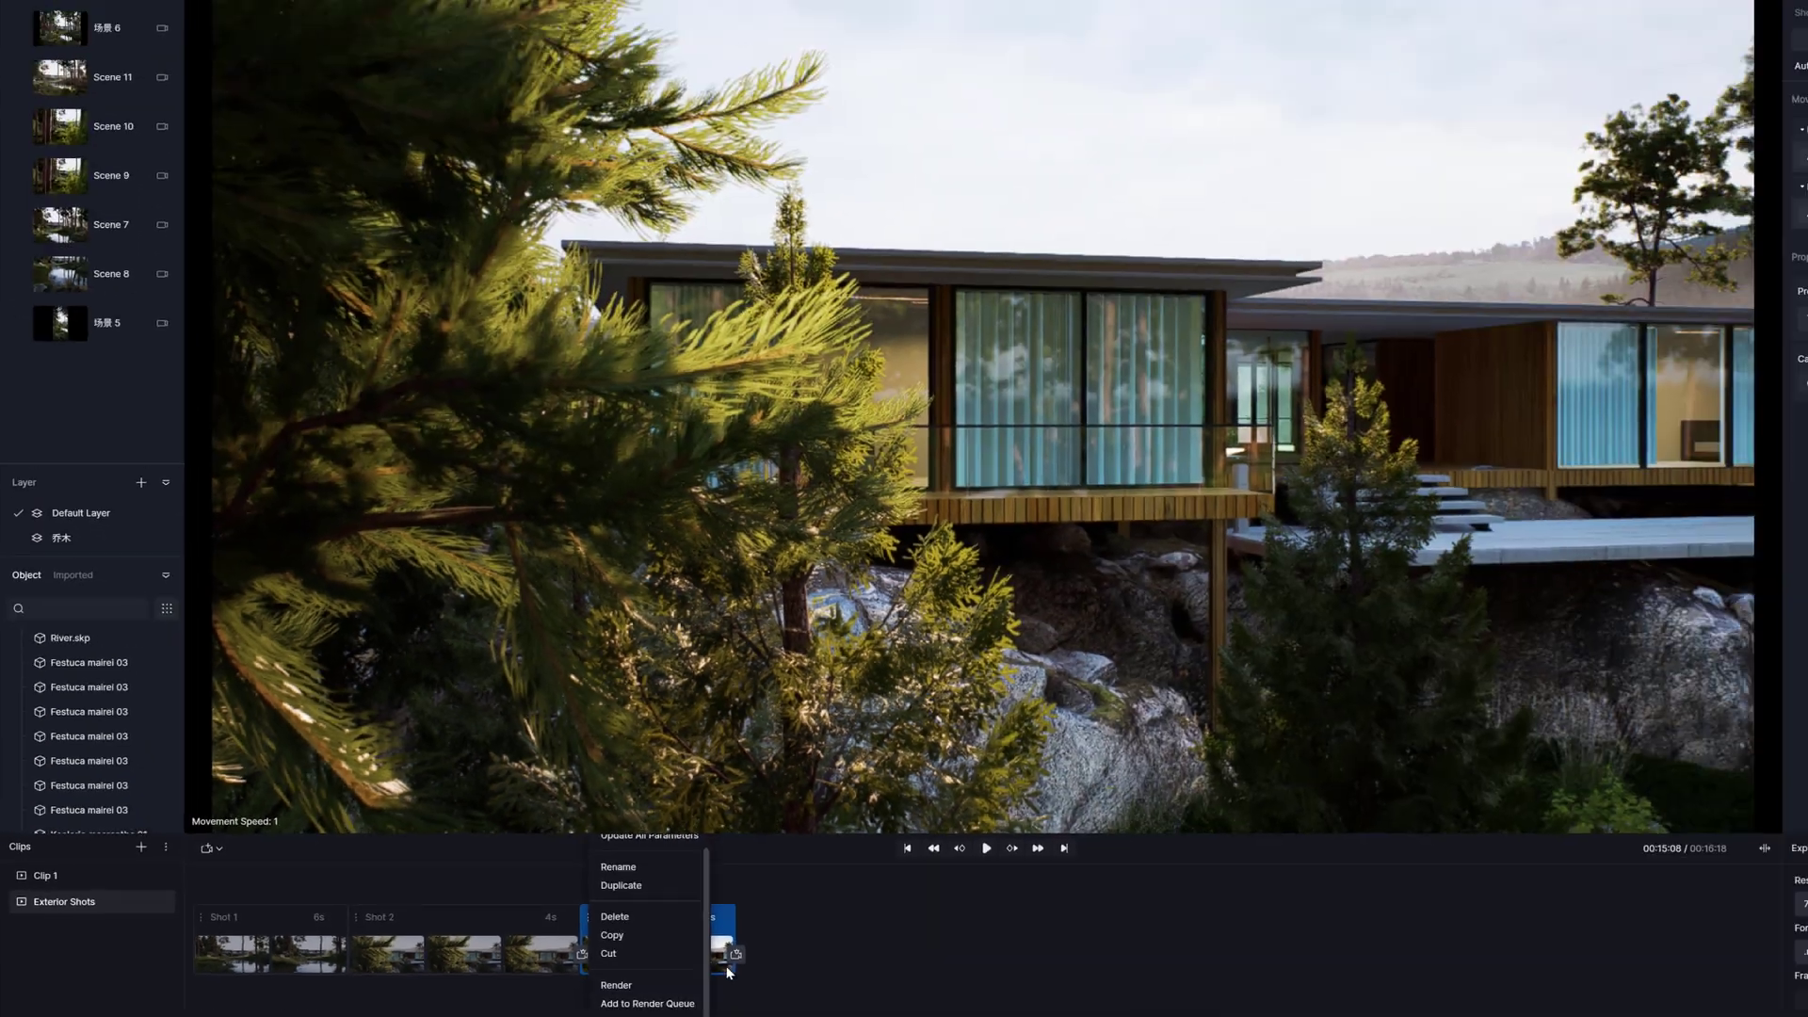
click(660, 1001)
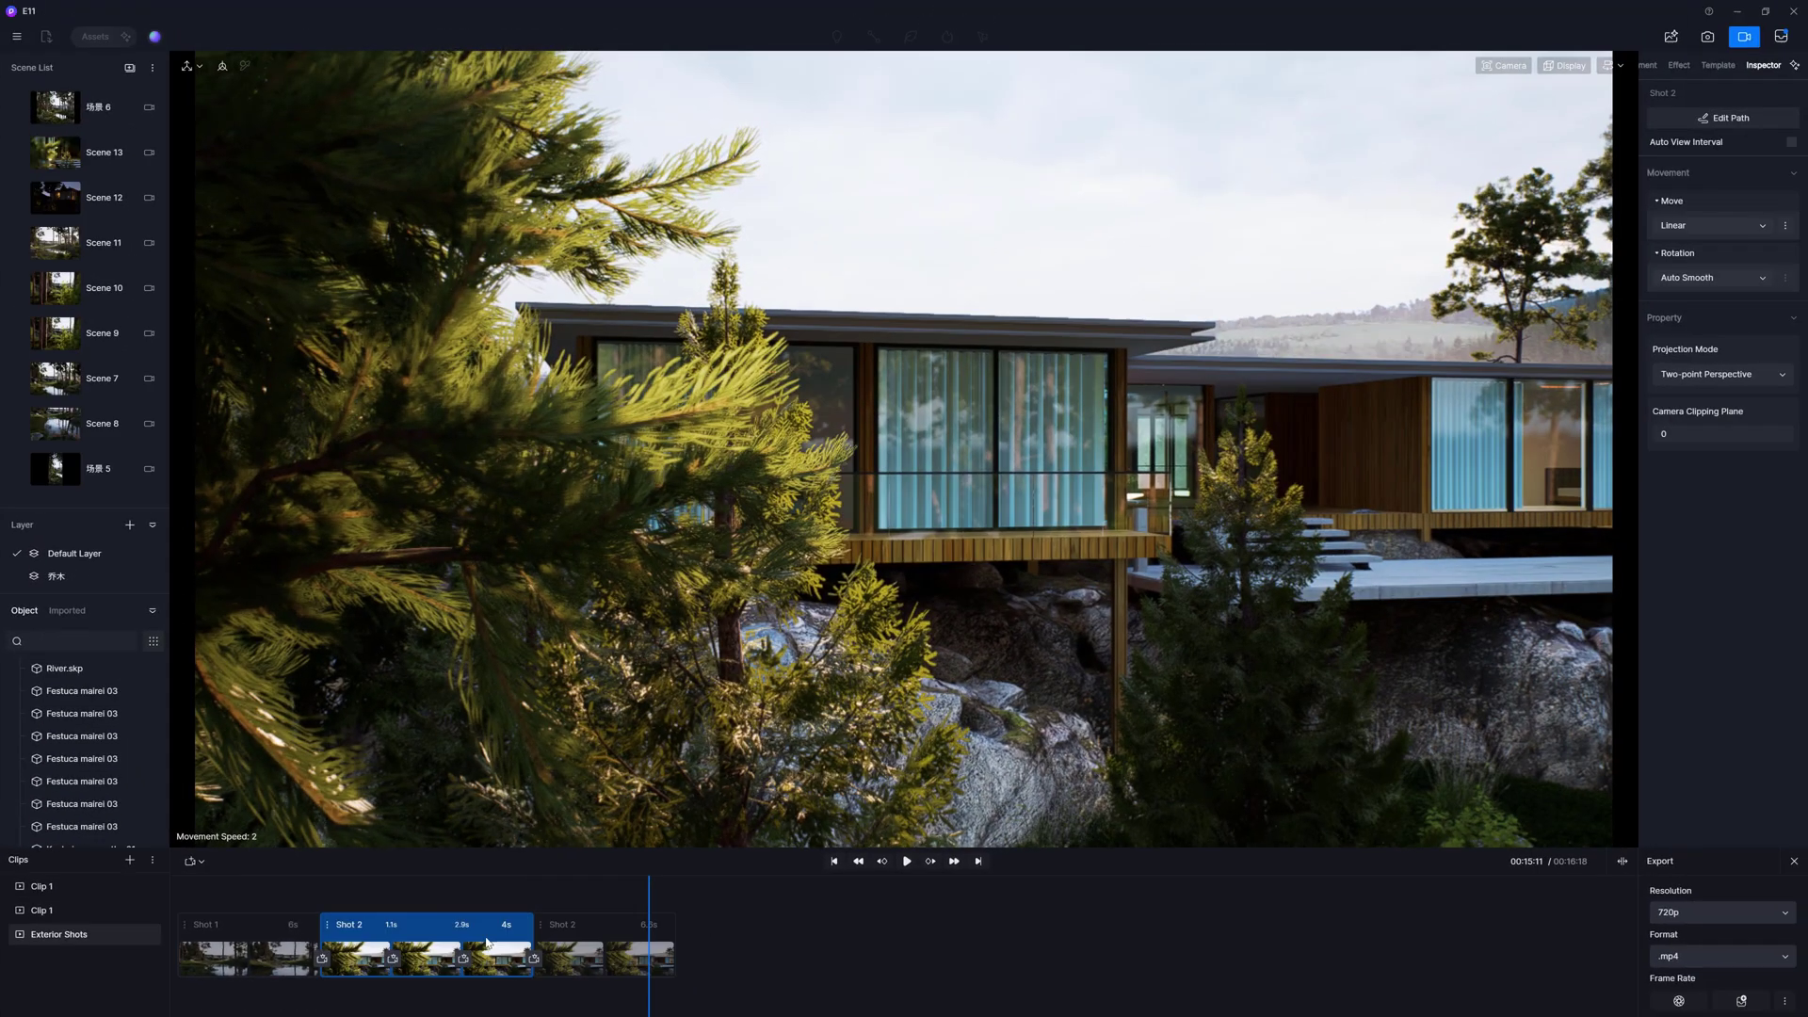
Drag Shot 1 after Shot 2 and delete it, confirming the no-undo warning.
drag(711, 950, 602, 946)
right_click(601, 944)
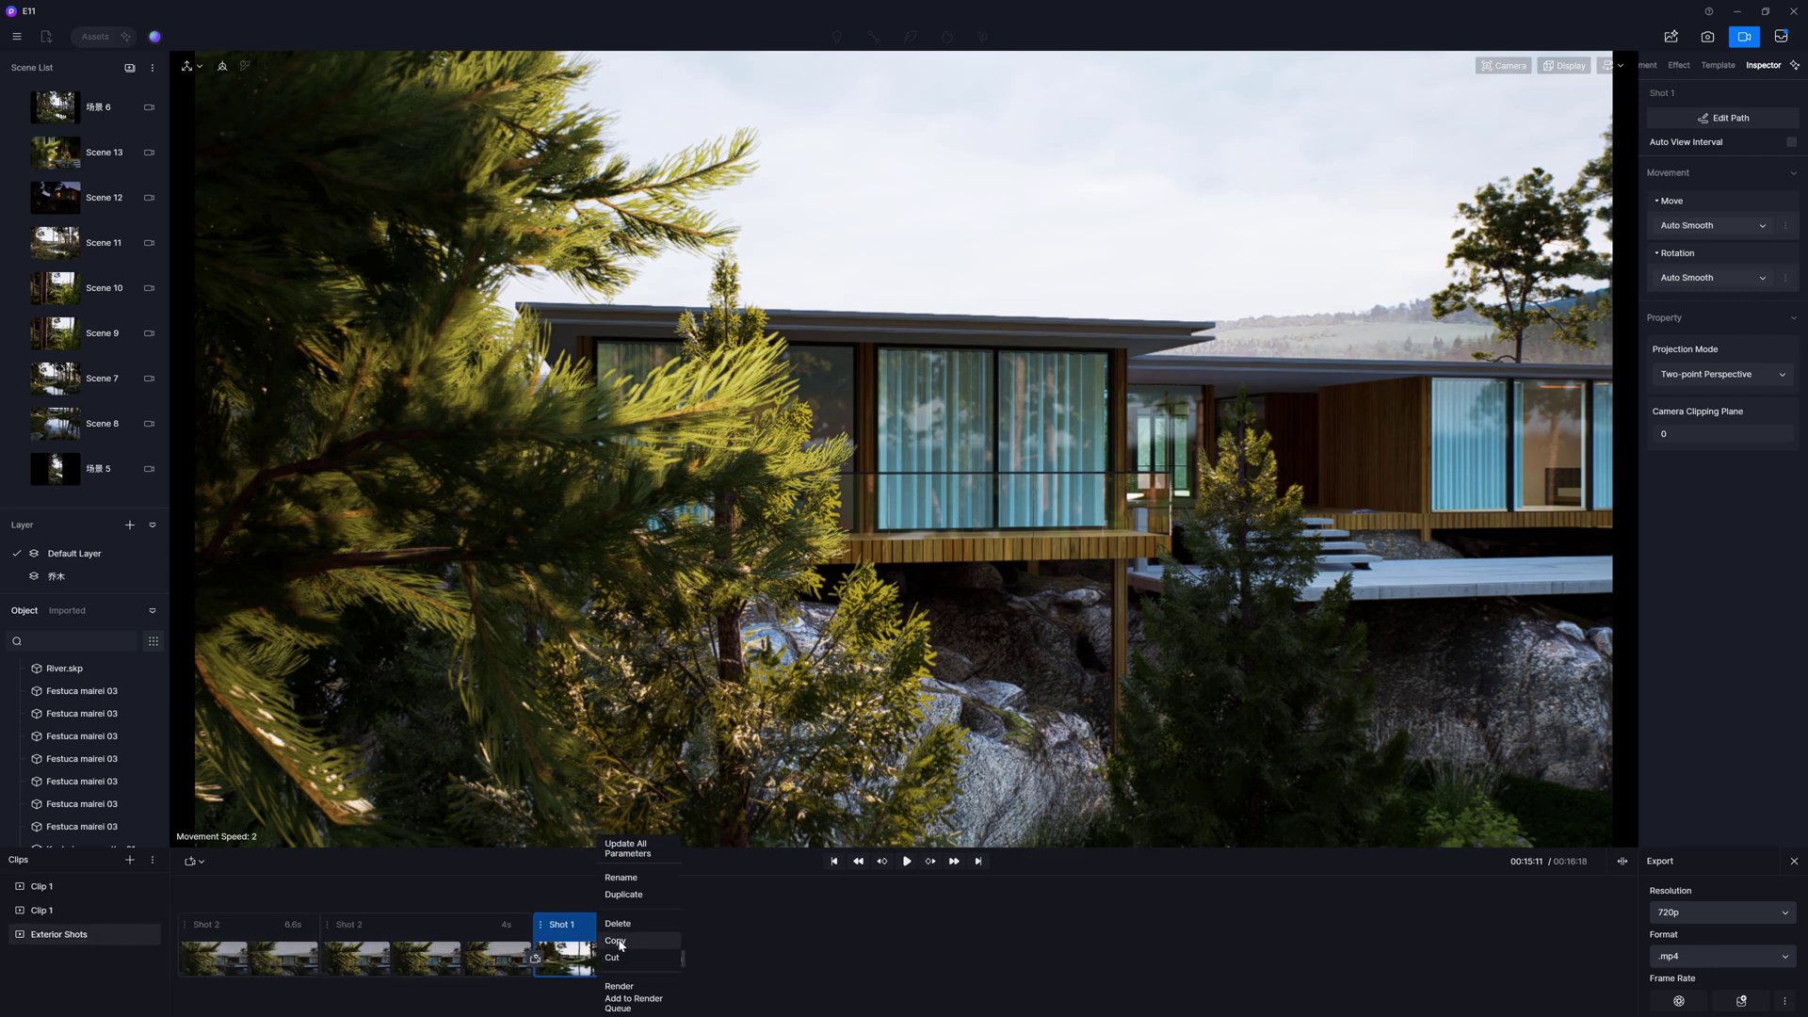
click(635, 927)
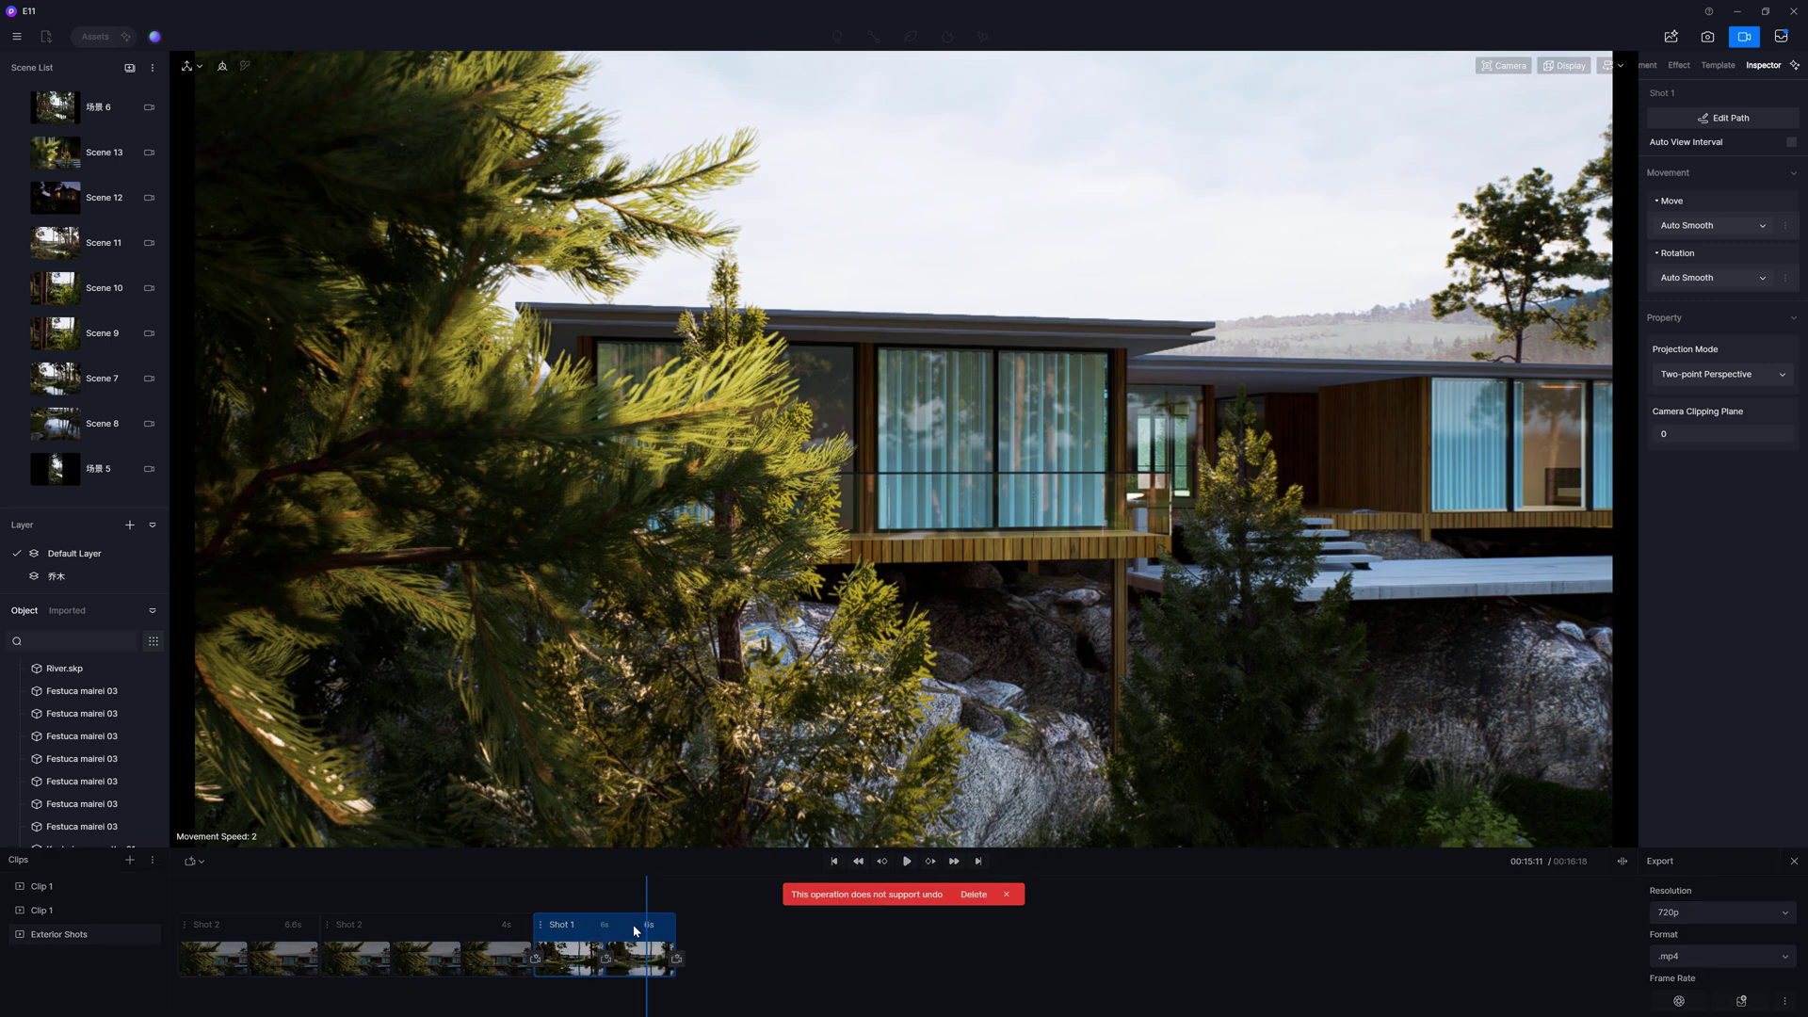
click(974, 895)
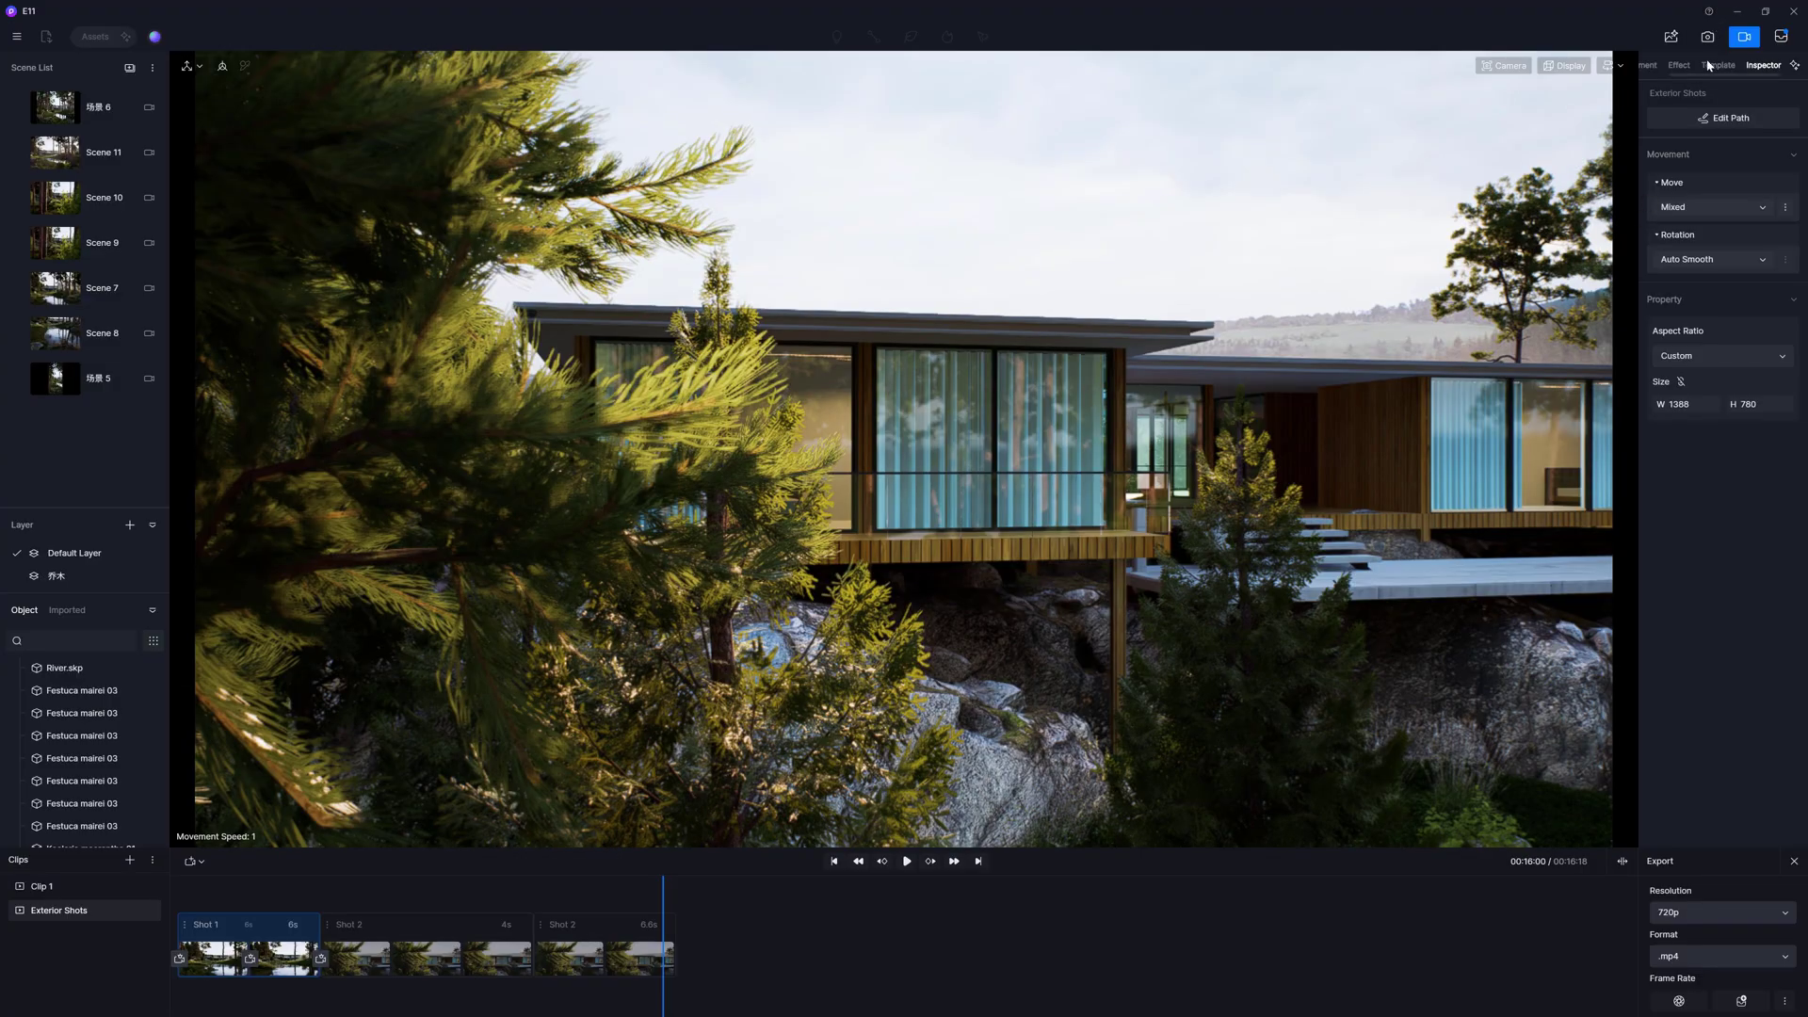
Show the Template tab's preset camera-move library in the right-hand panel.
click(1716, 65)
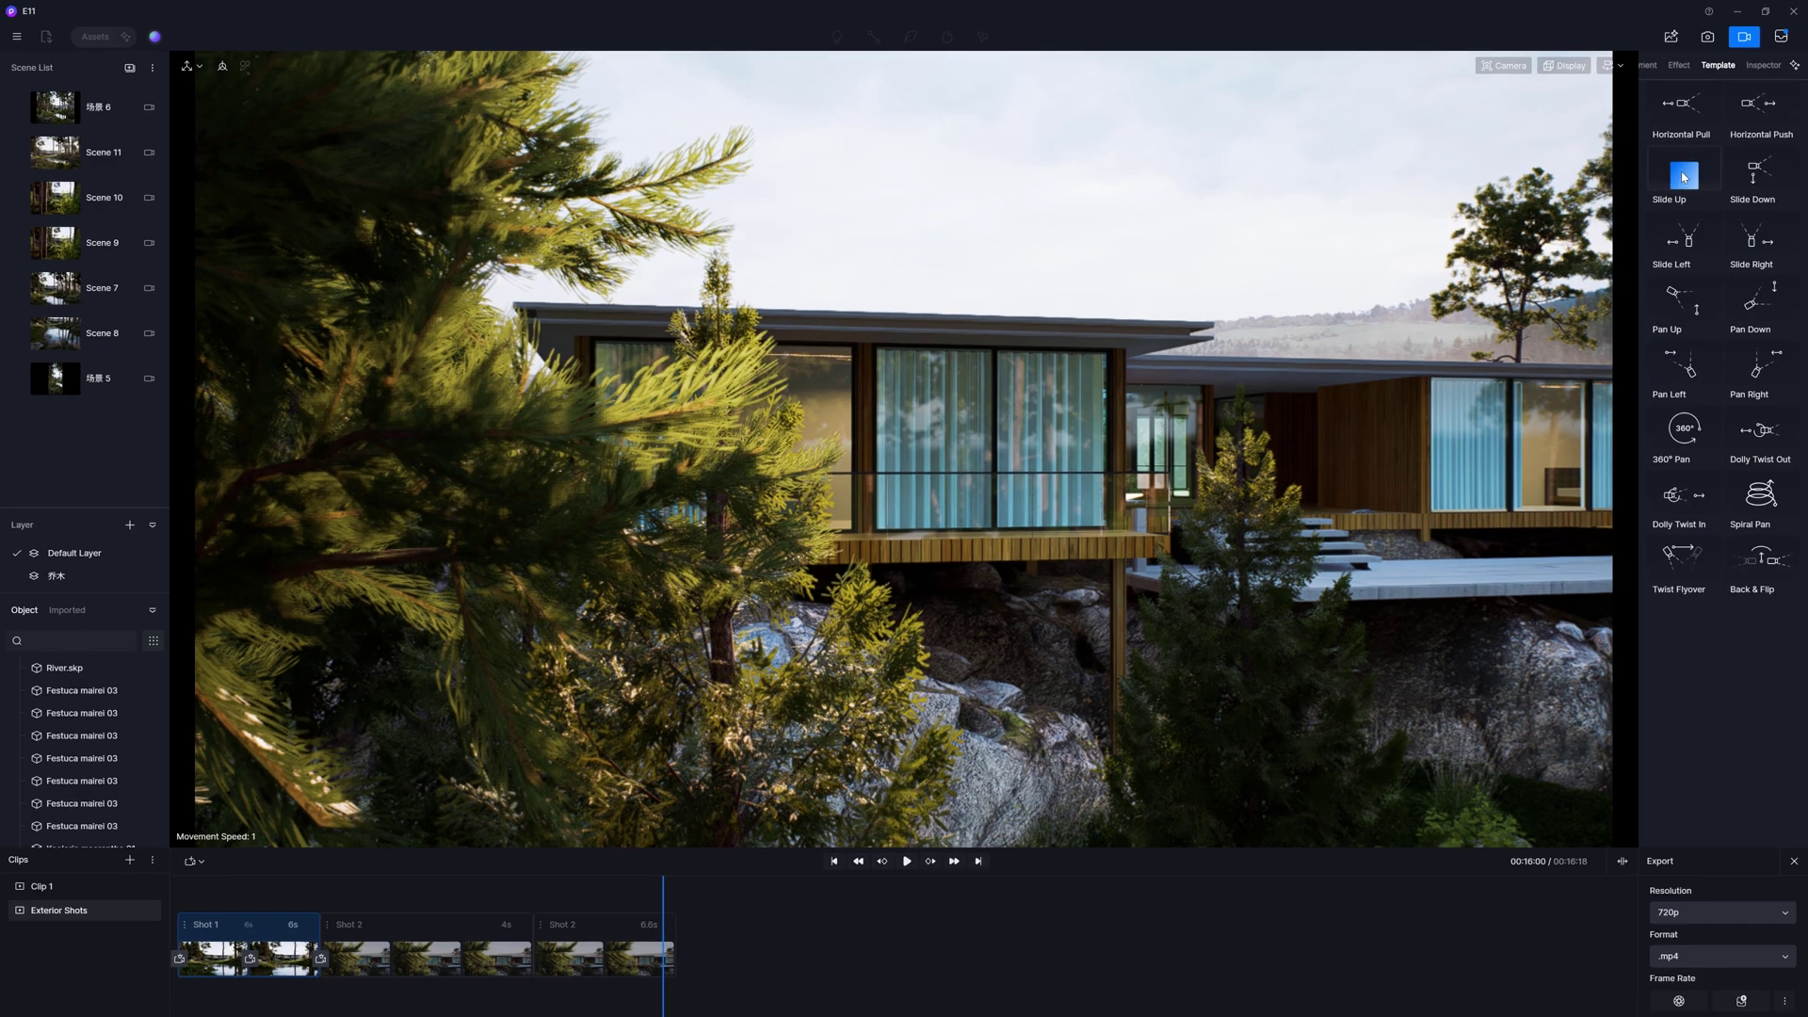
Add a Slide template as Slide 0 after the existing shots and preview it.
click(1684, 176)
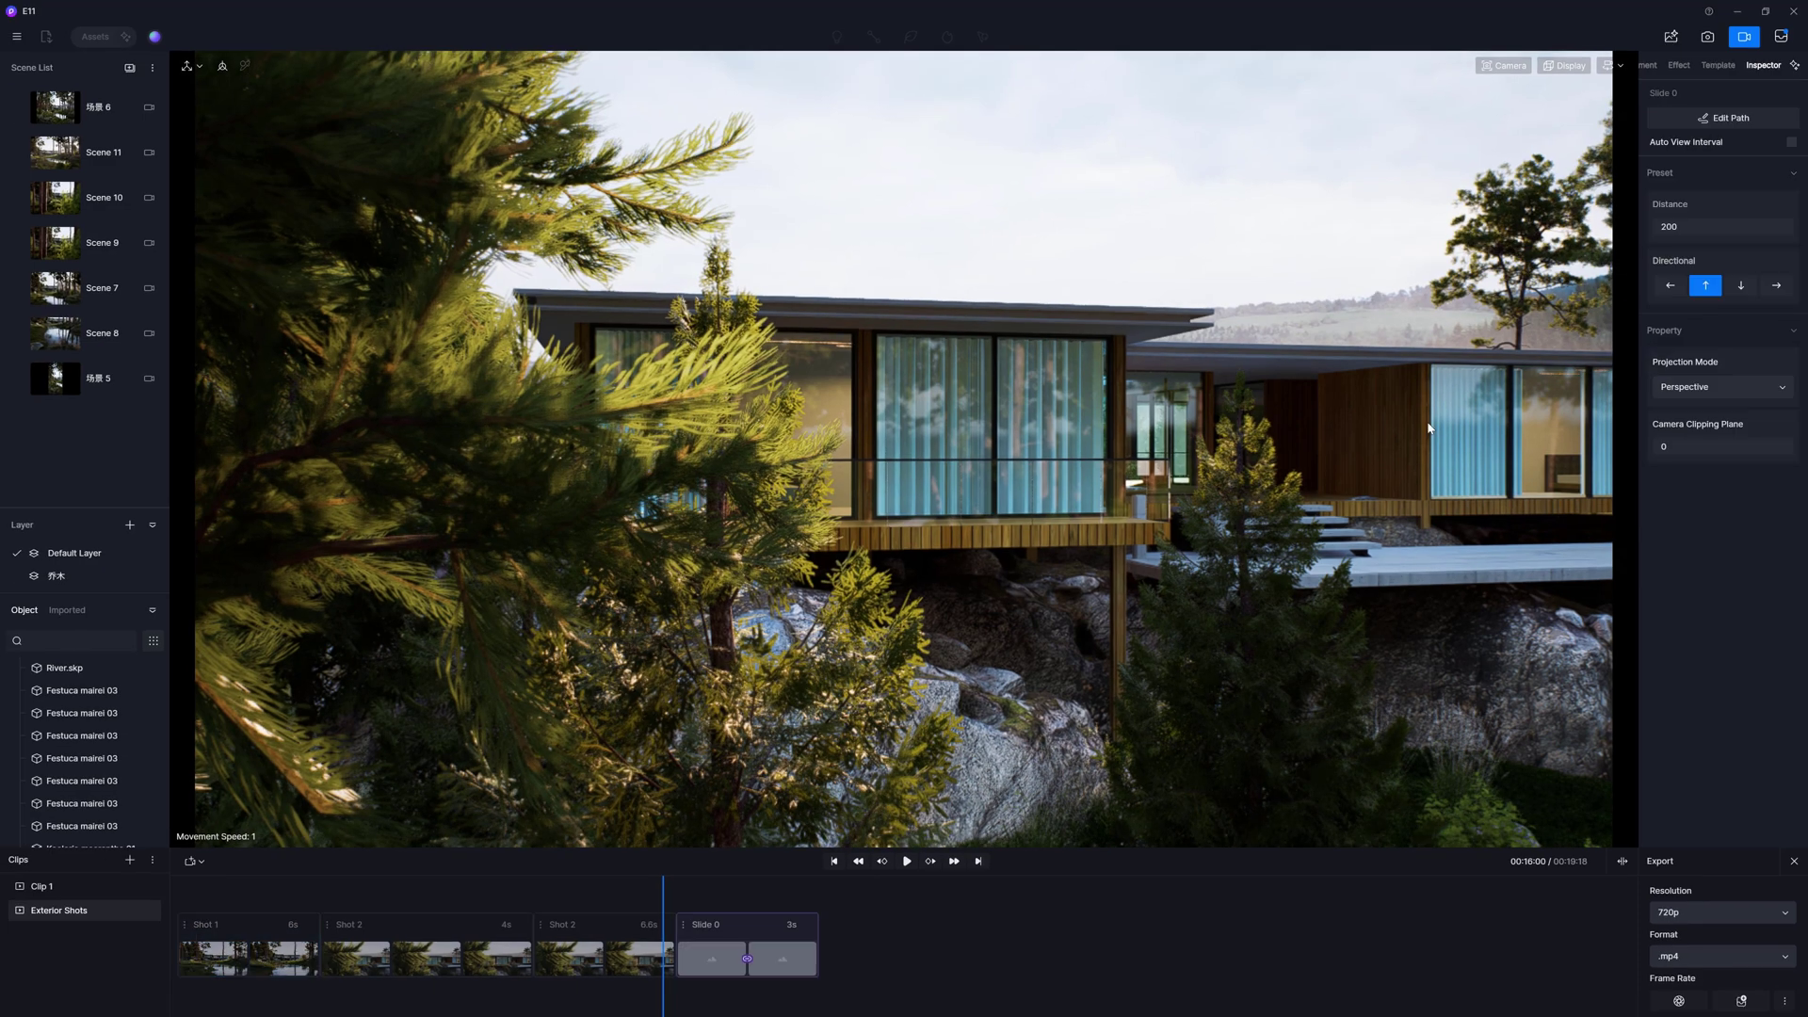
key(p)
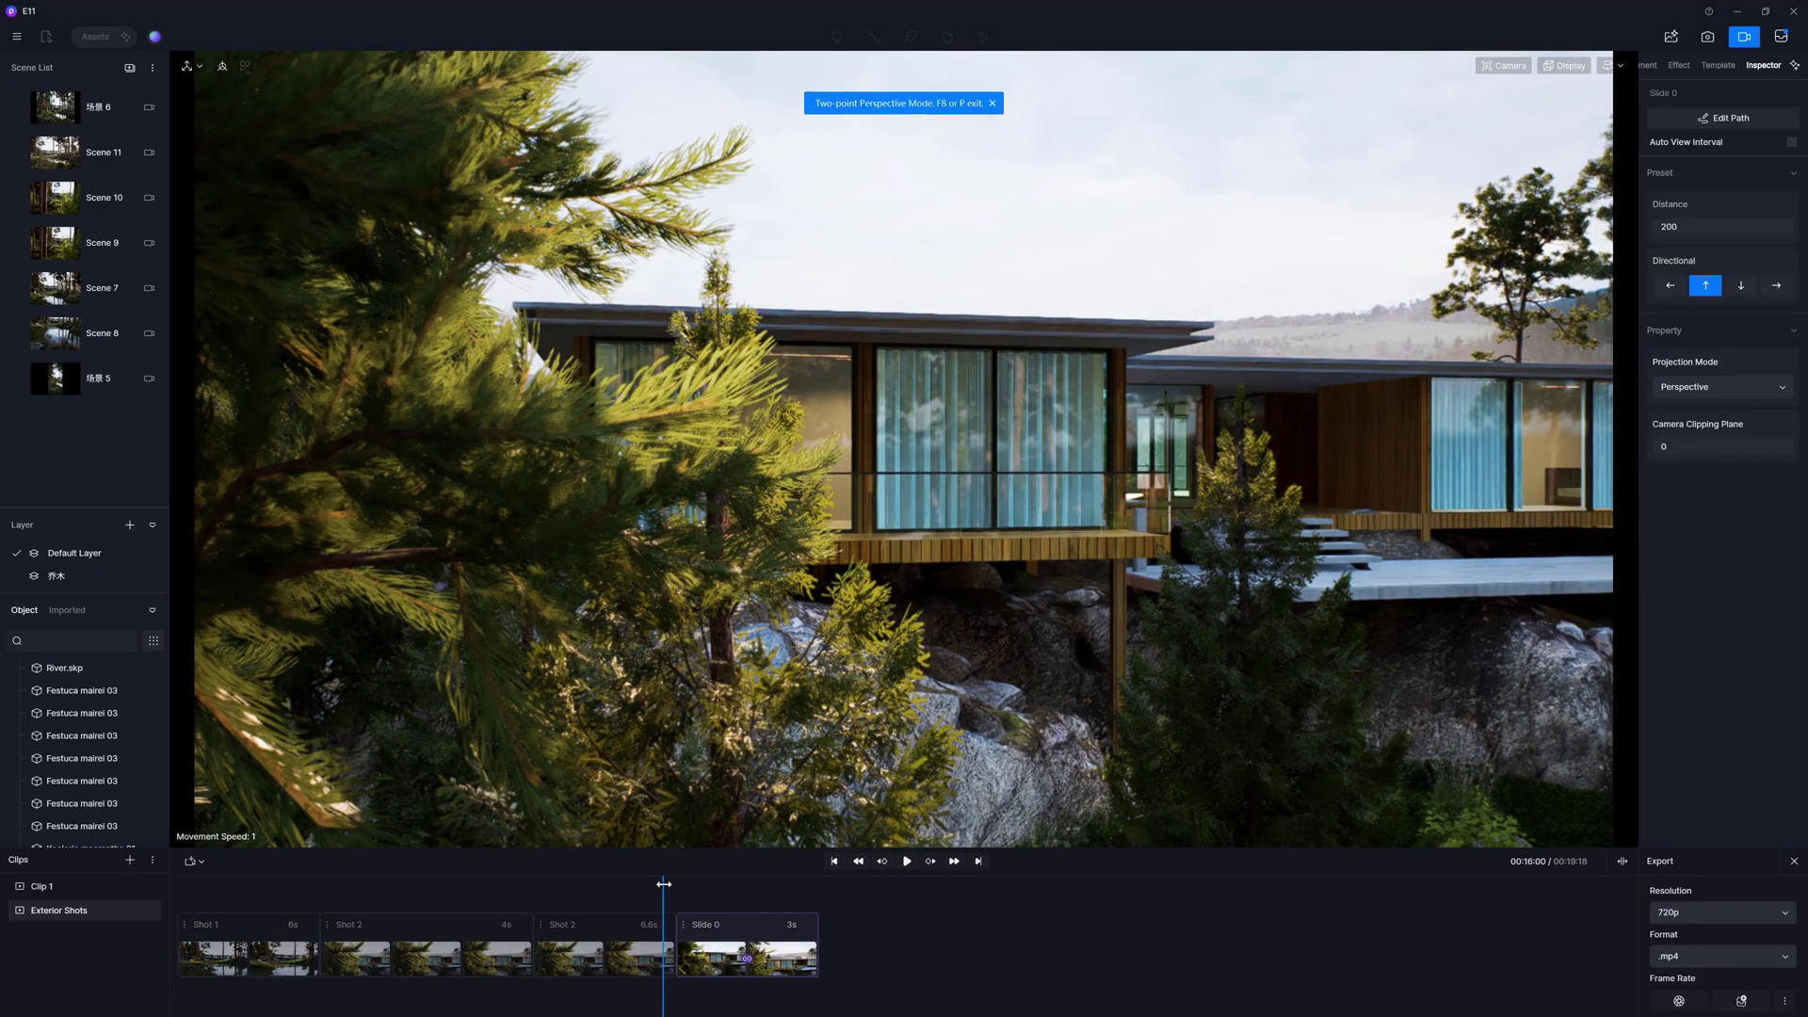
drag(664, 887, 679, 887)
click(906, 861)
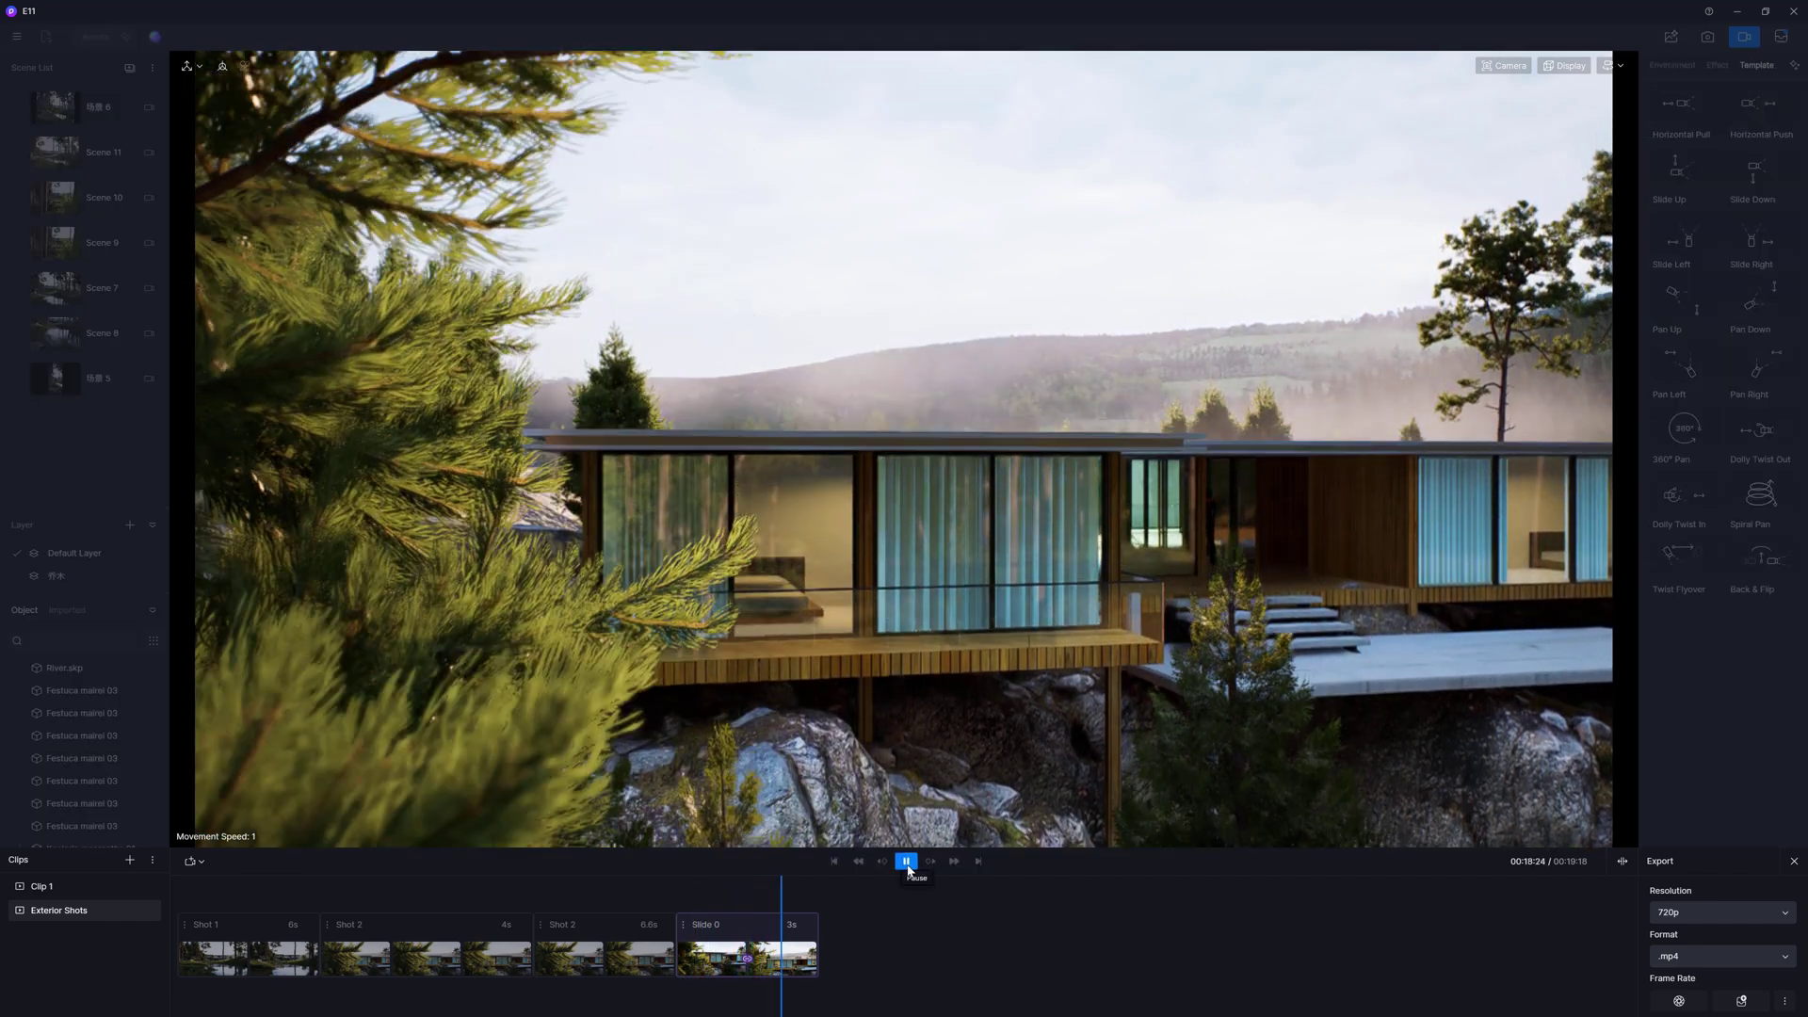
click(906, 861)
Set Slide 0 to slide left and shorten its distance to 20.
click(750, 927)
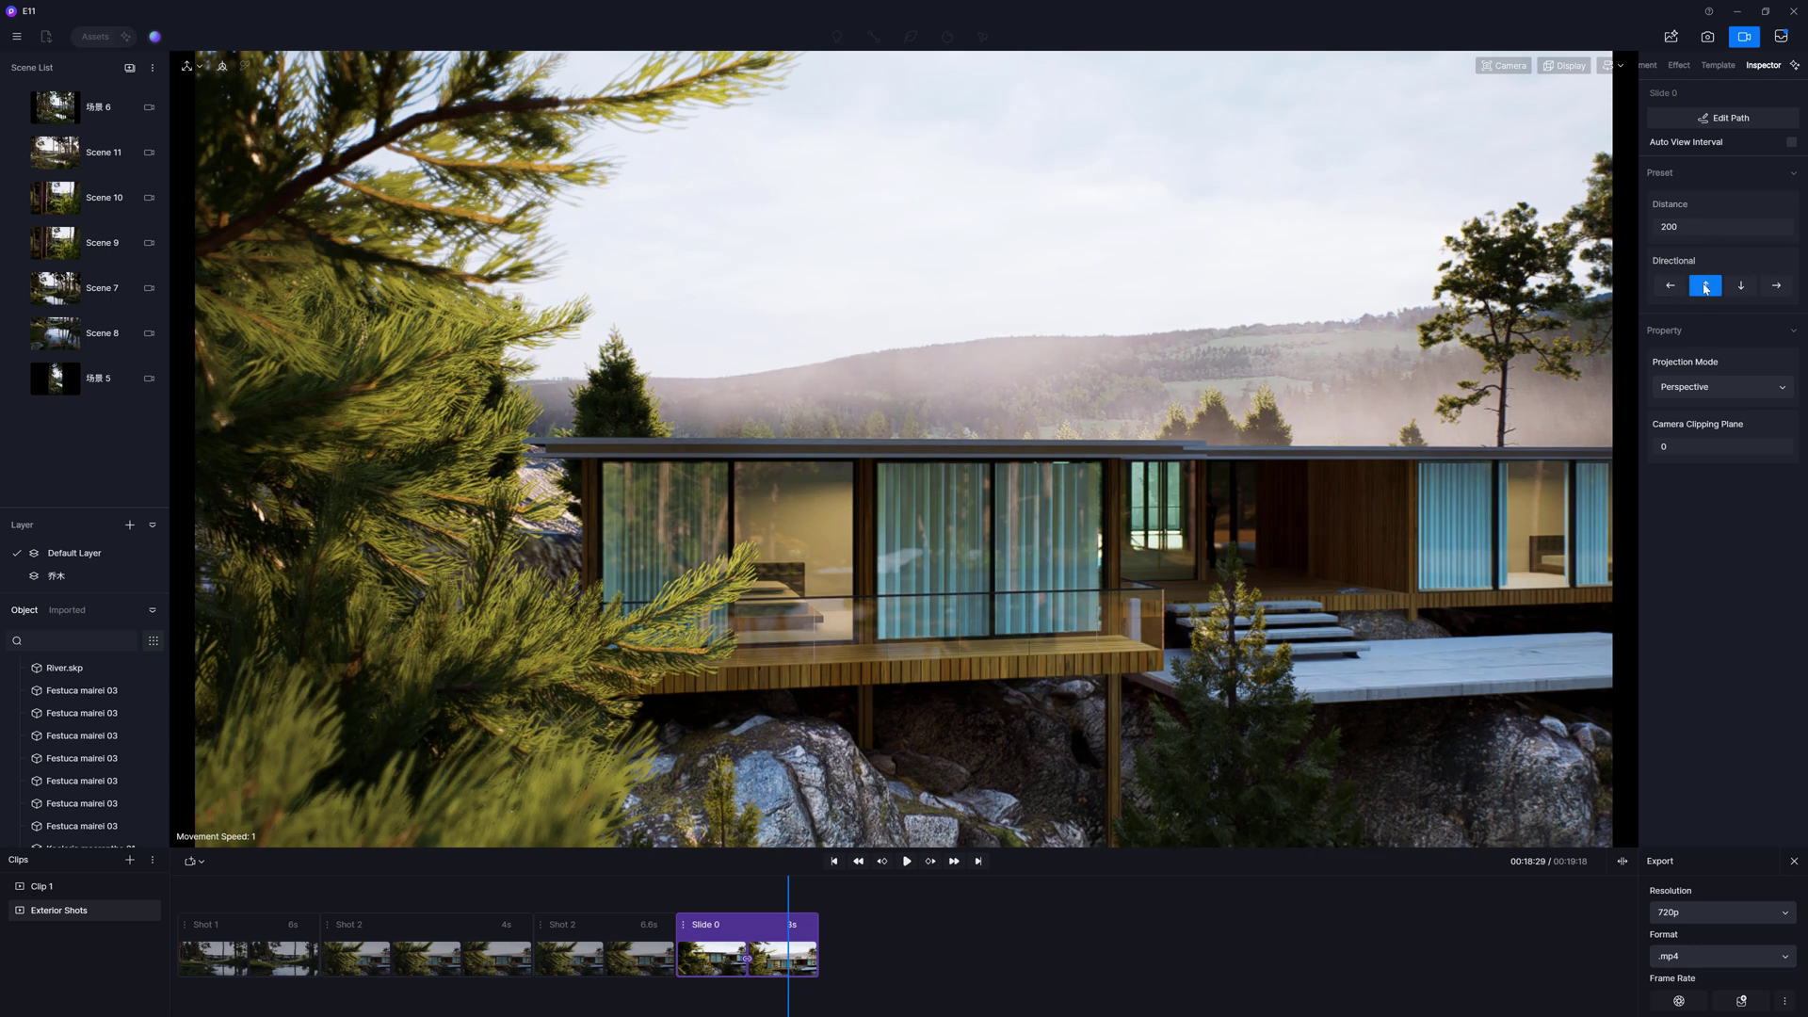
click(1670, 288)
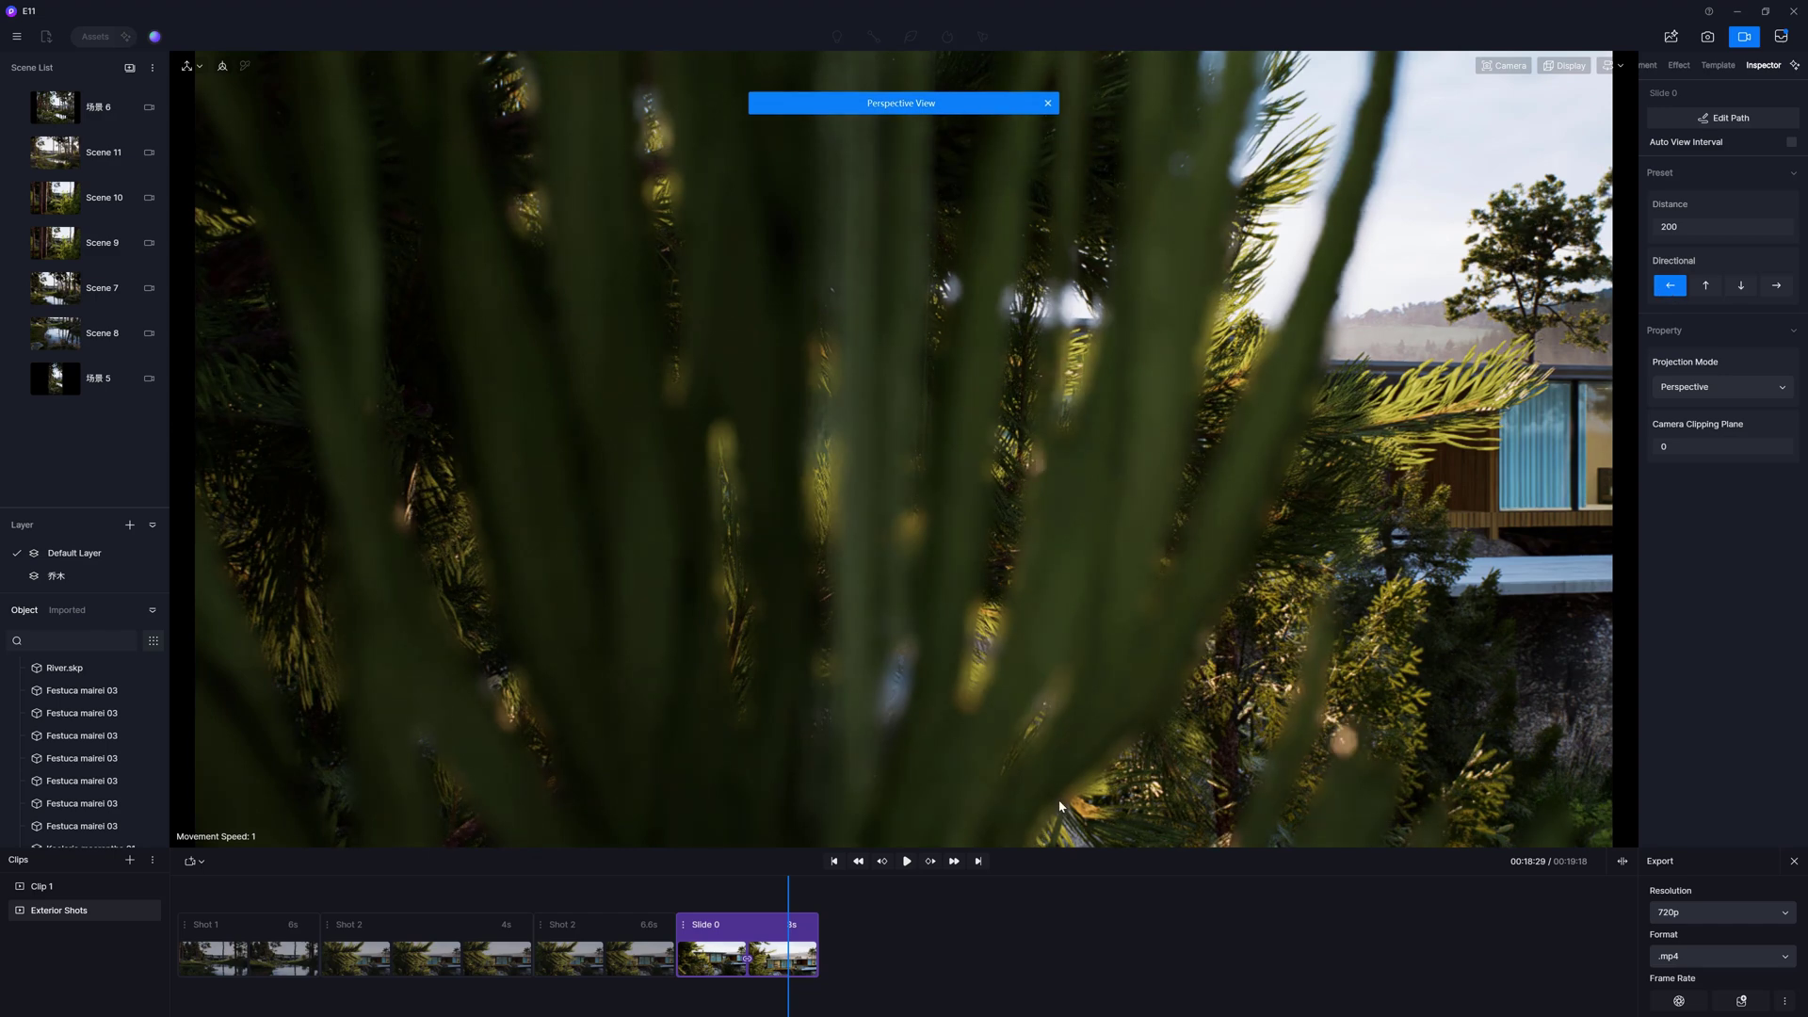
drag(791, 901, 749, 901)
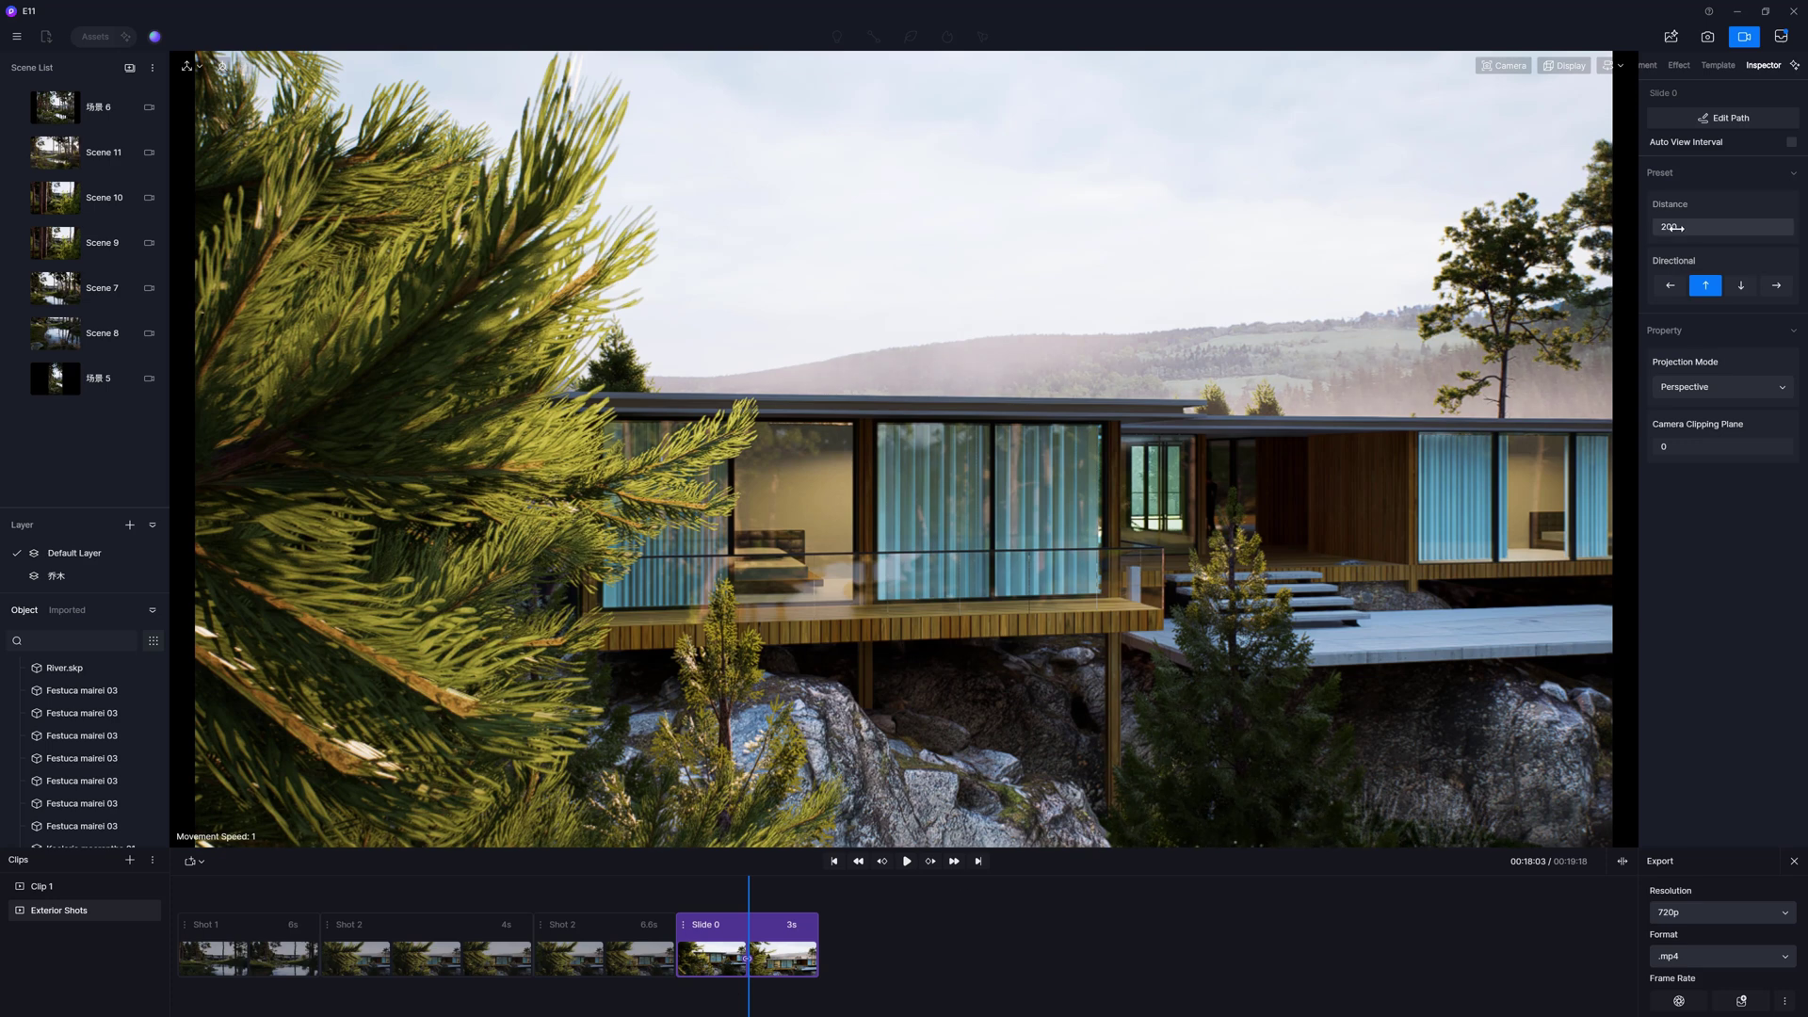
drag(1675, 228, 1433, 250)
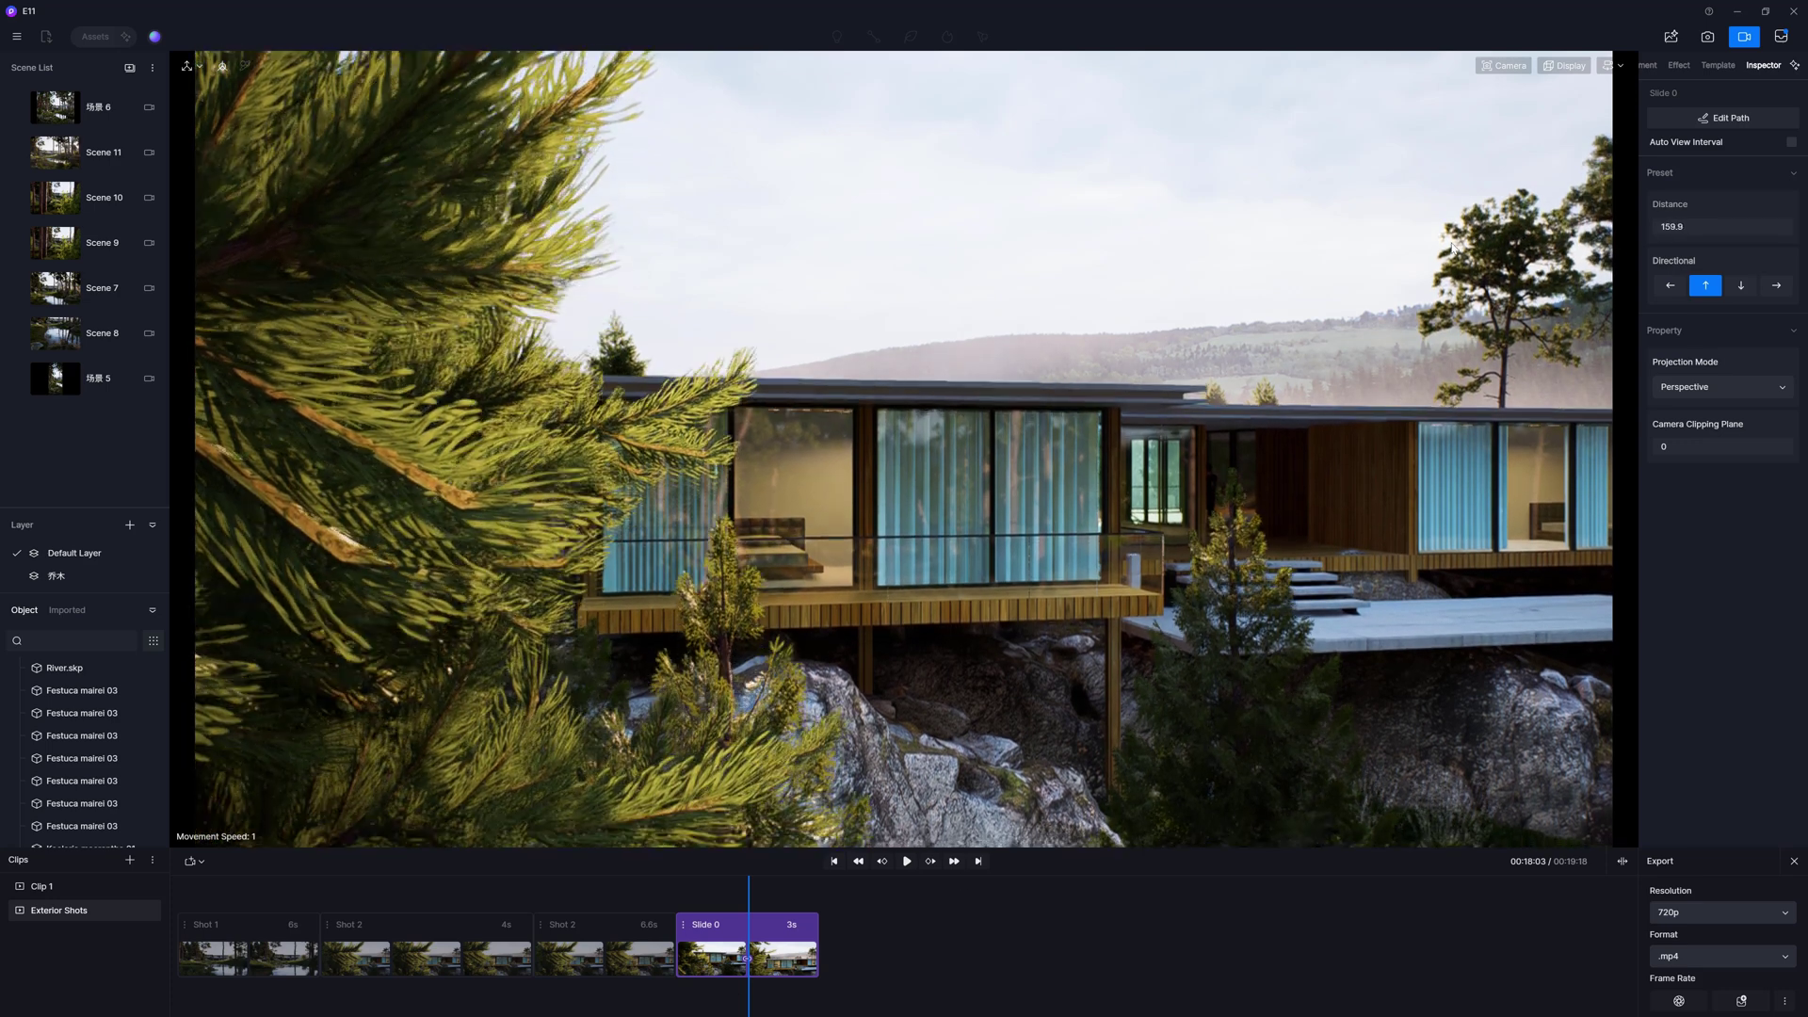
drag(1433, 250, 1592, 243)
text(20)
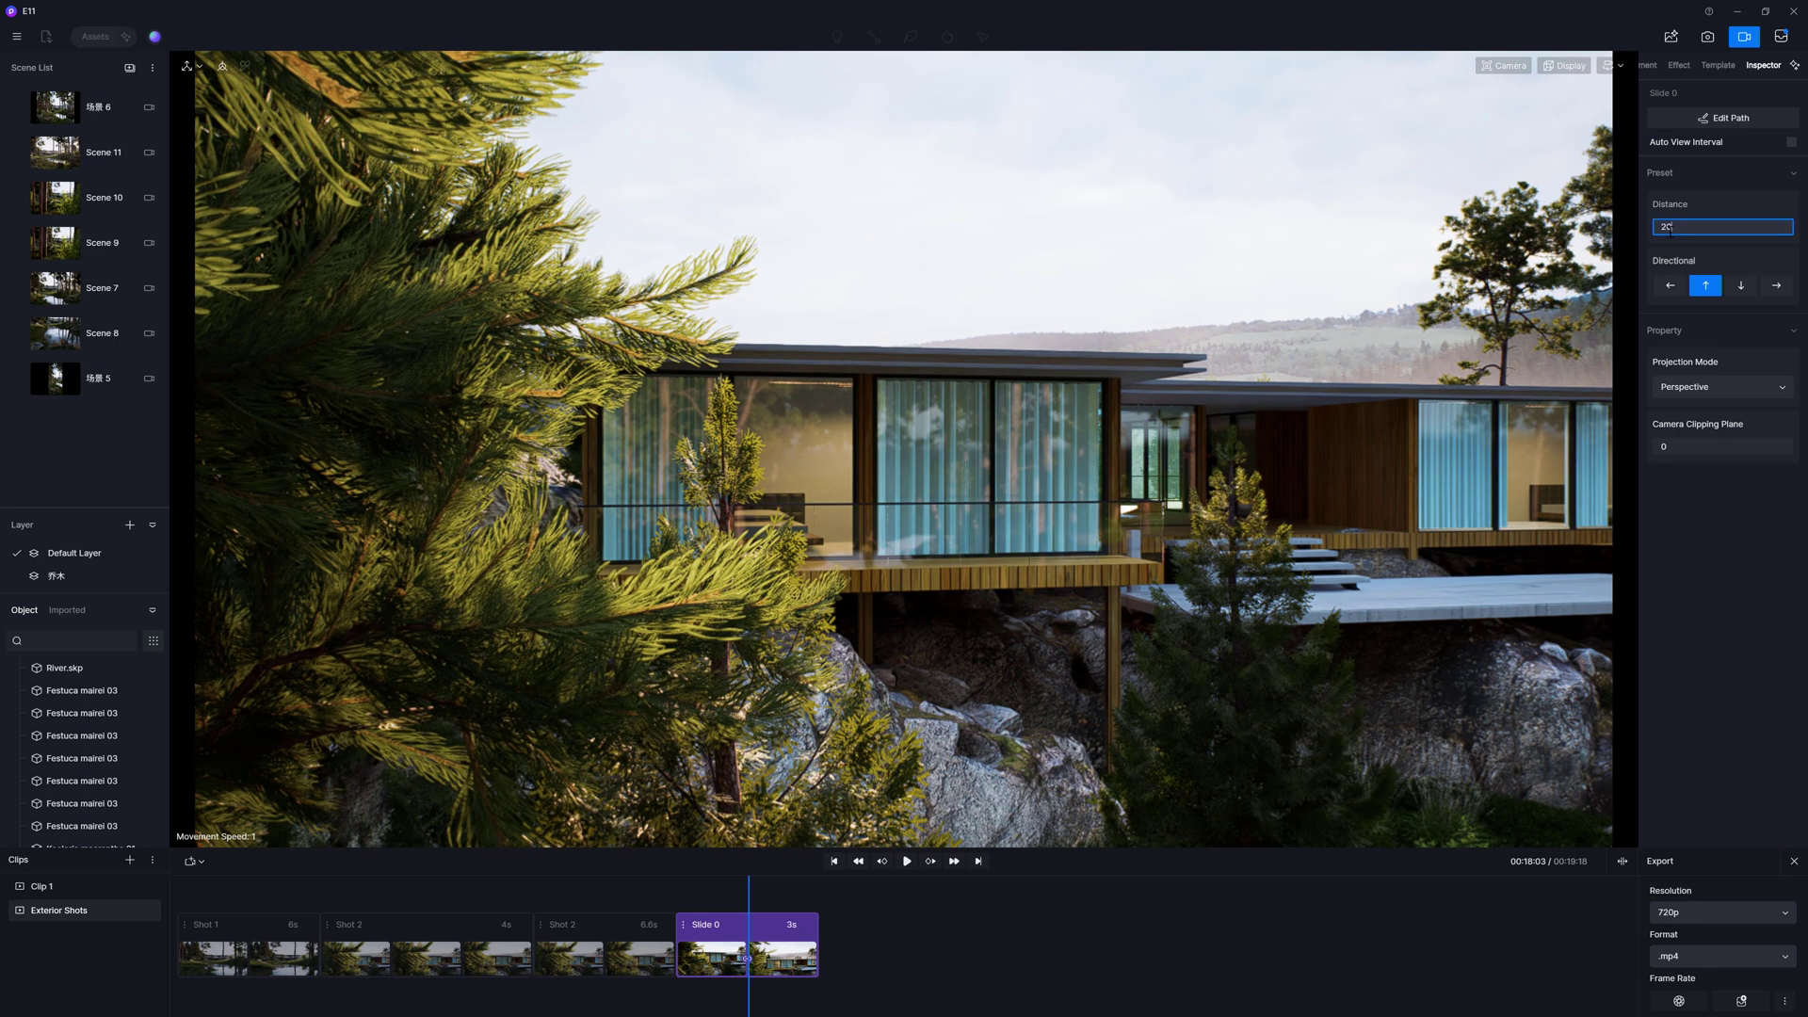
key(Return)
drag(753, 893, 678, 893)
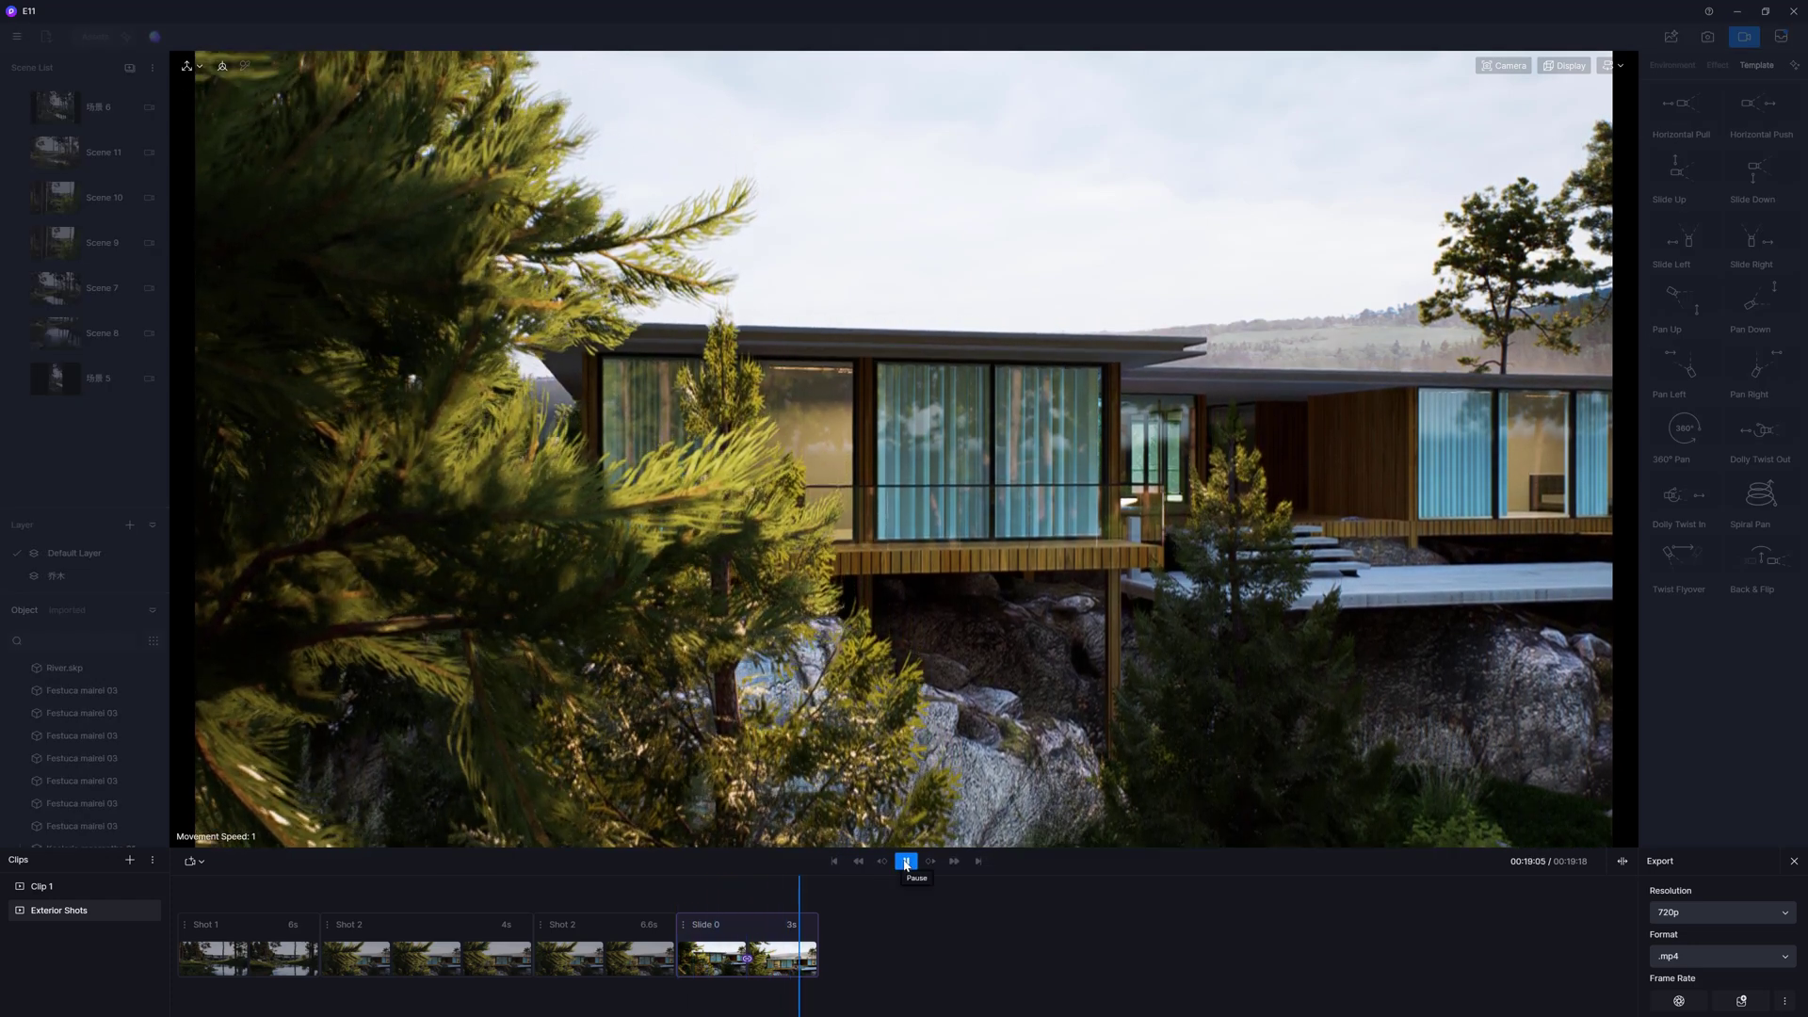
Set Slide 0's duration to 6 seconds and its projection to Two-point Perspective.
click(905, 864)
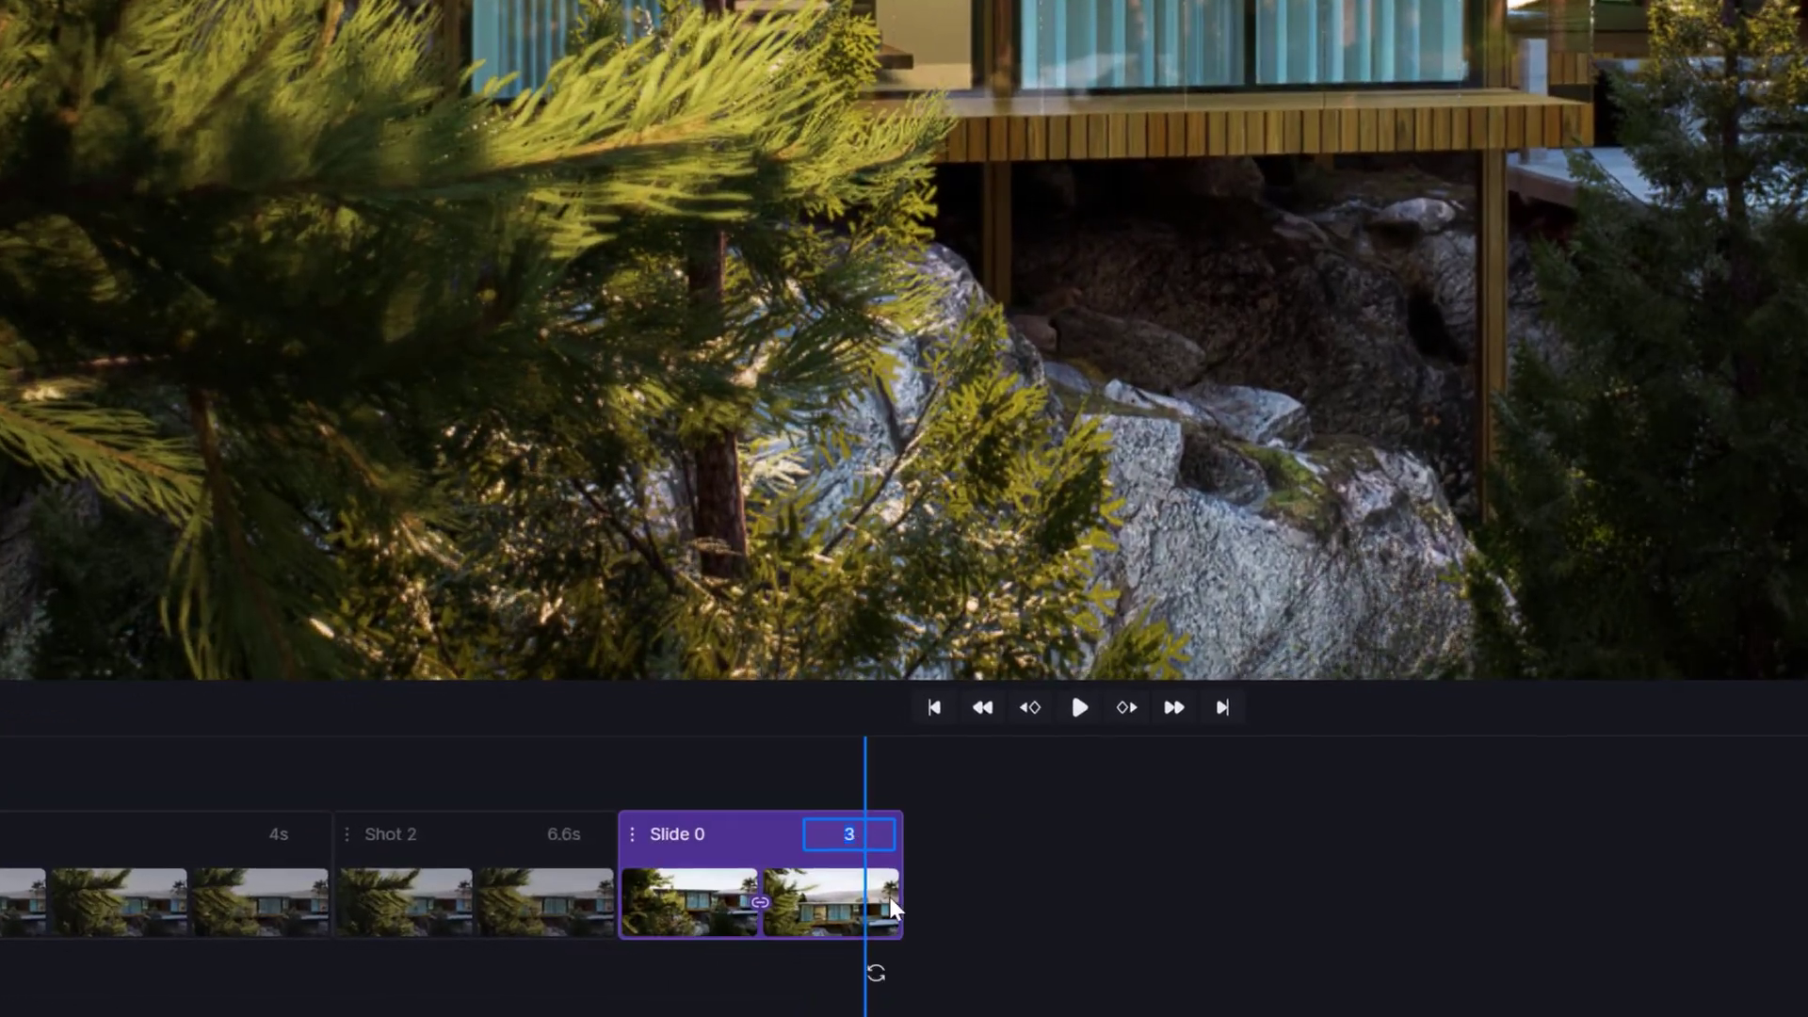
key(Return)
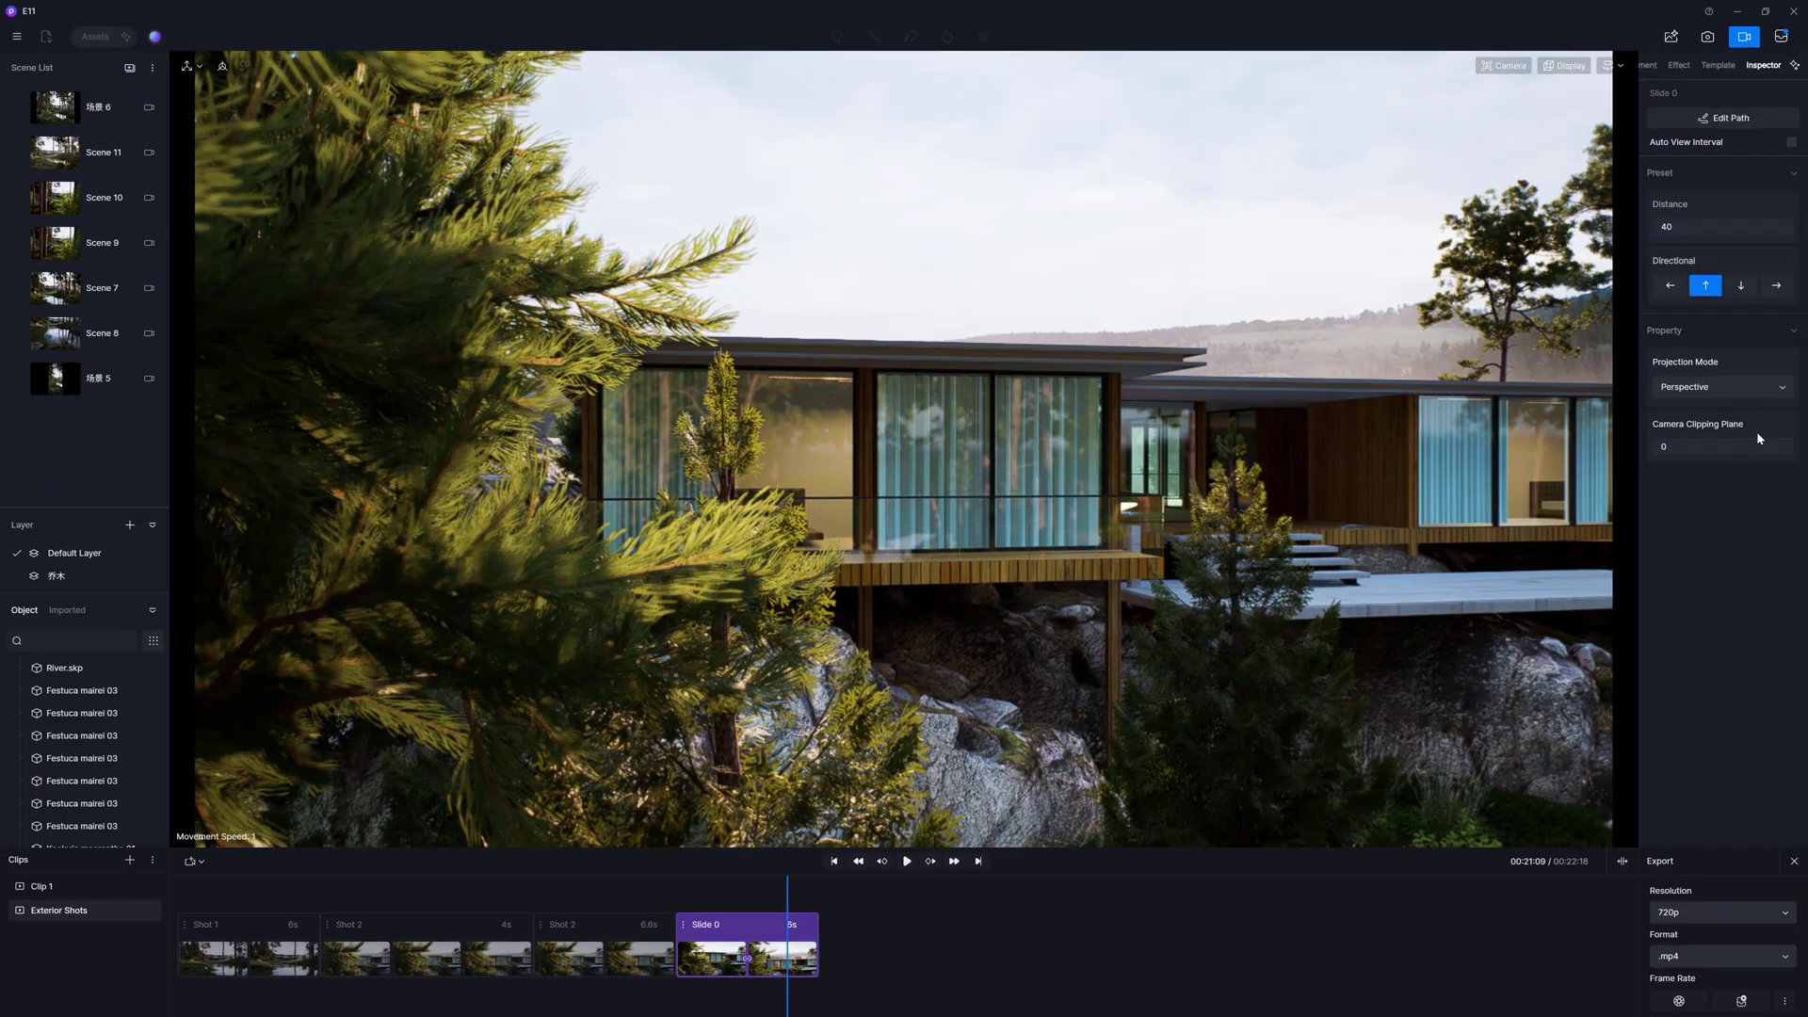
click(1725, 377)
click(1712, 429)
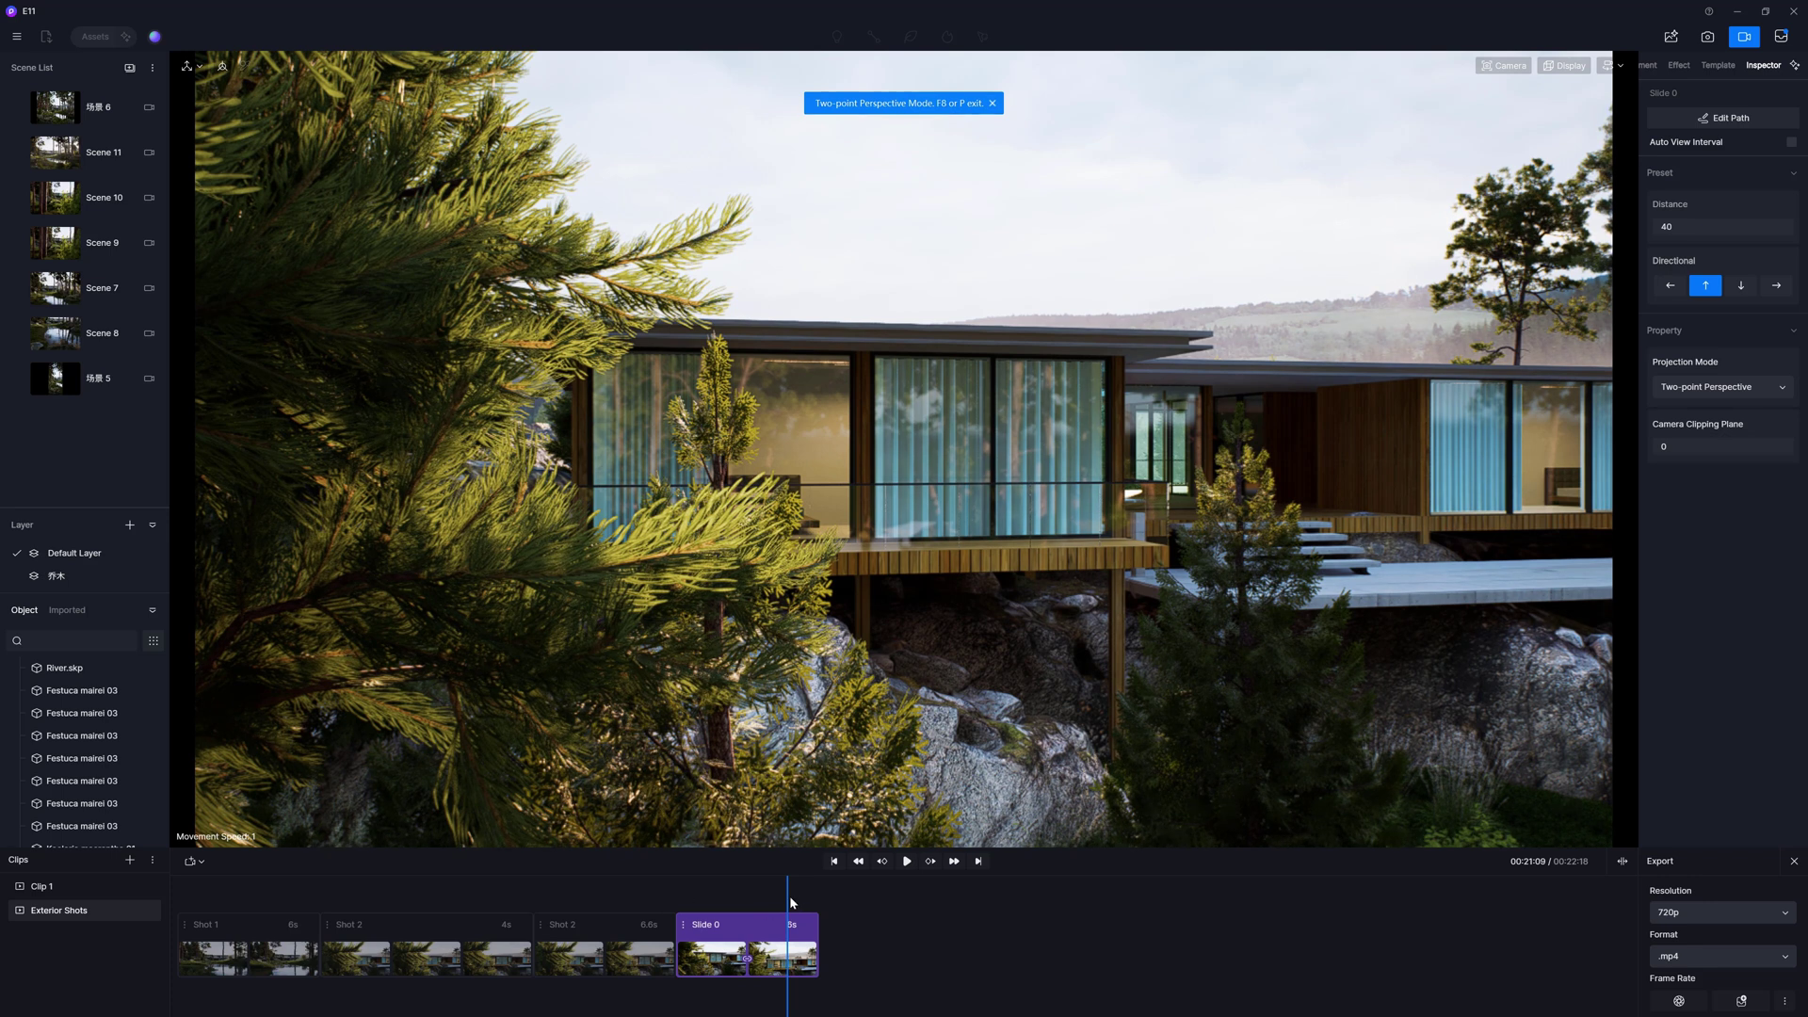
Play Slide 0 from its start and adjust its Camera Clipping Plane to cut foreground foliage.
drag(788, 897, 678, 896)
click(907, 861)
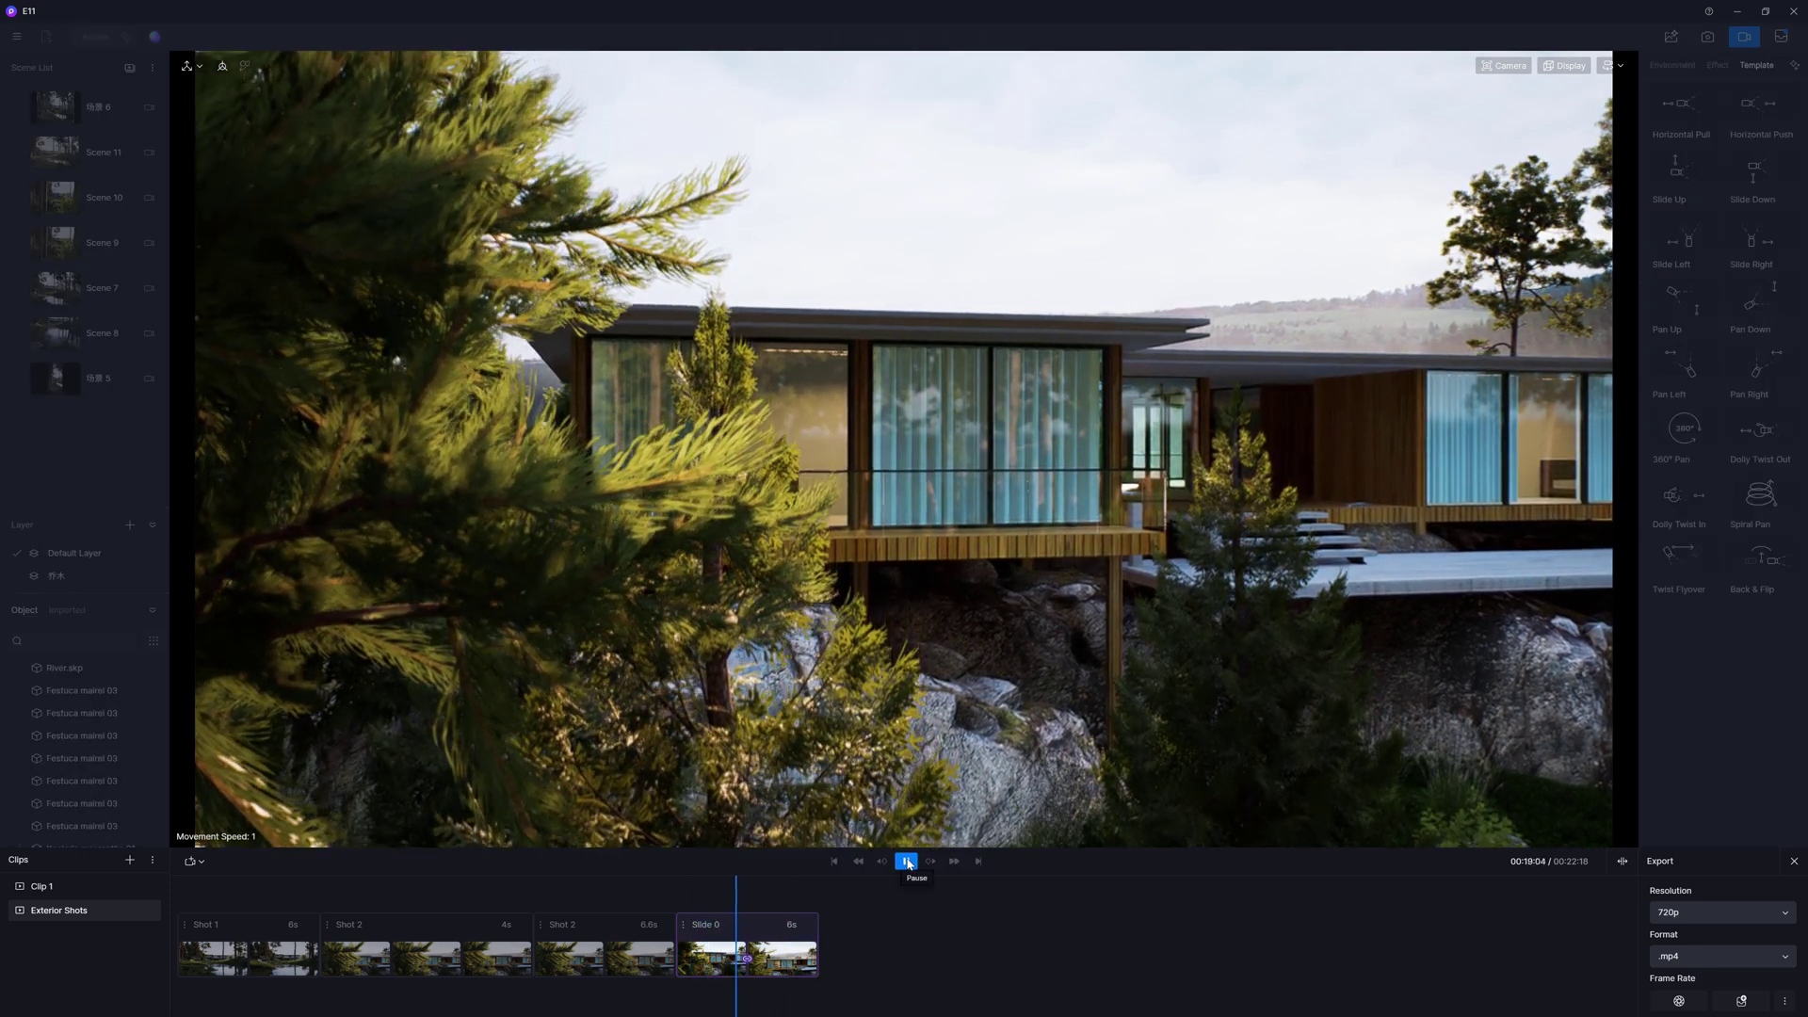
click(907, 860)
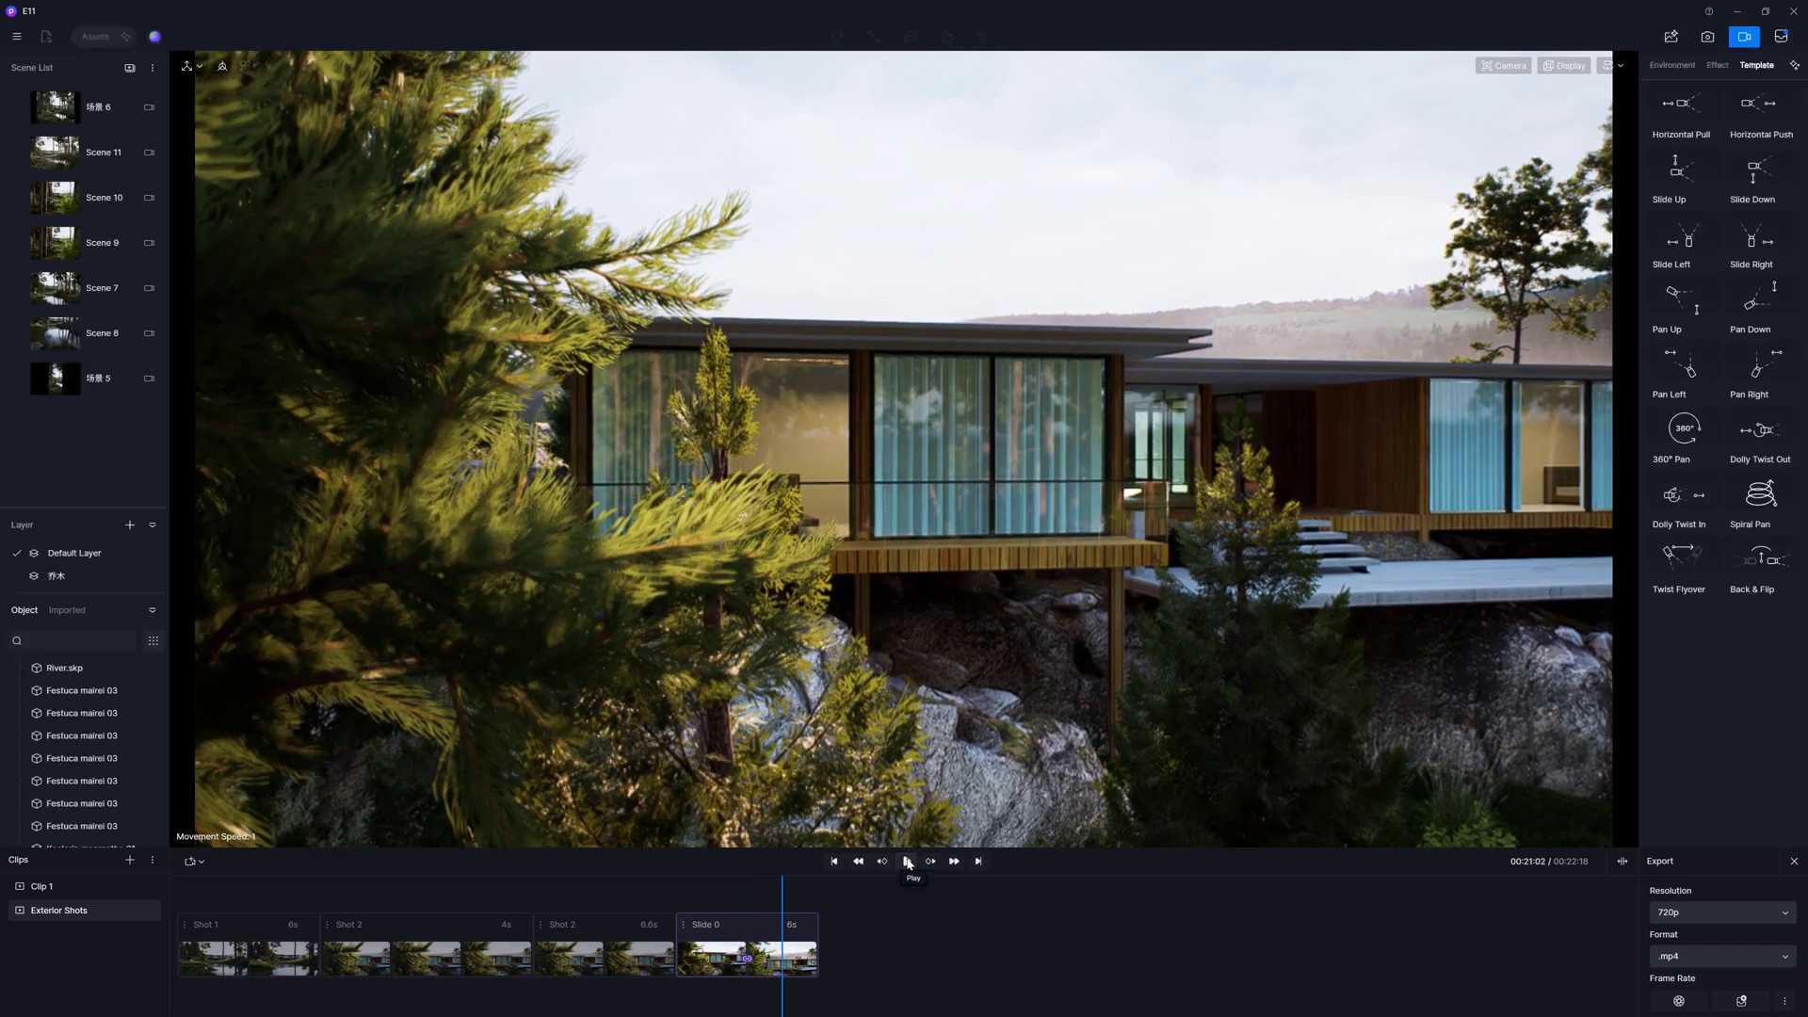
click(743, 932)
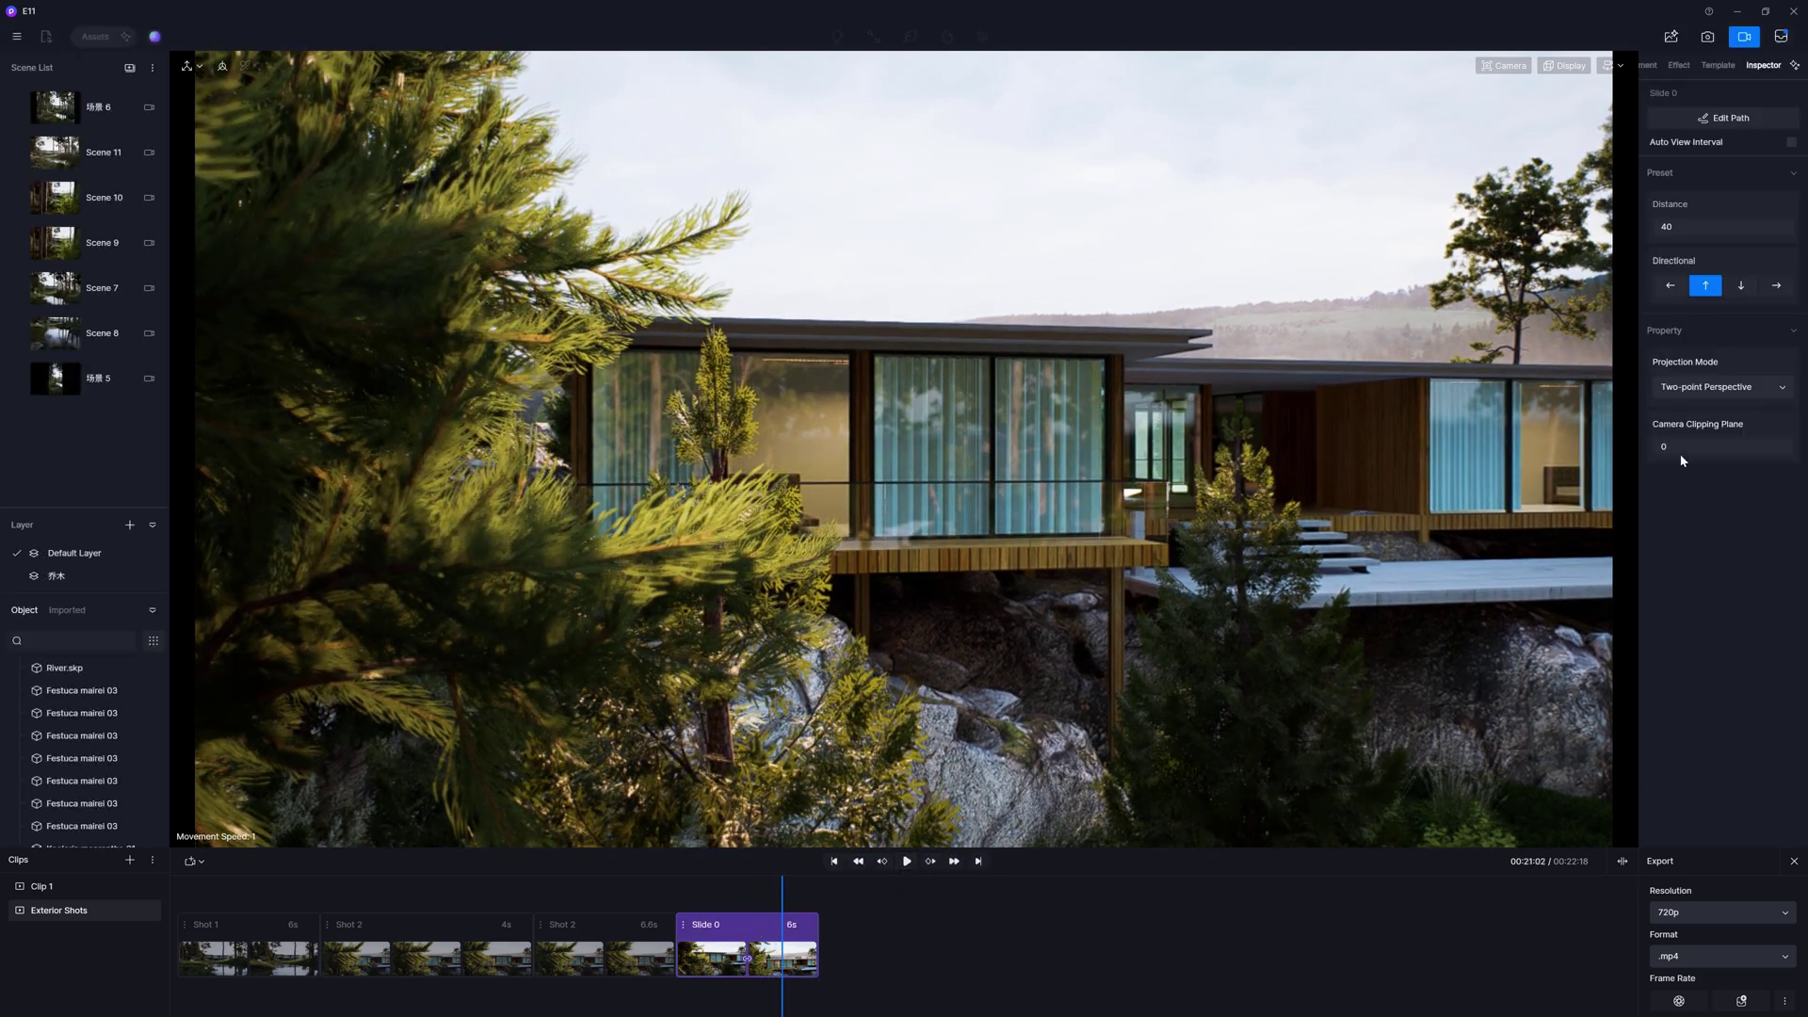
mouse_move(1666, 446)
mouse_down()
mouse_move(1691, 444)
mouse_move(1669, 446)
mouse_up()
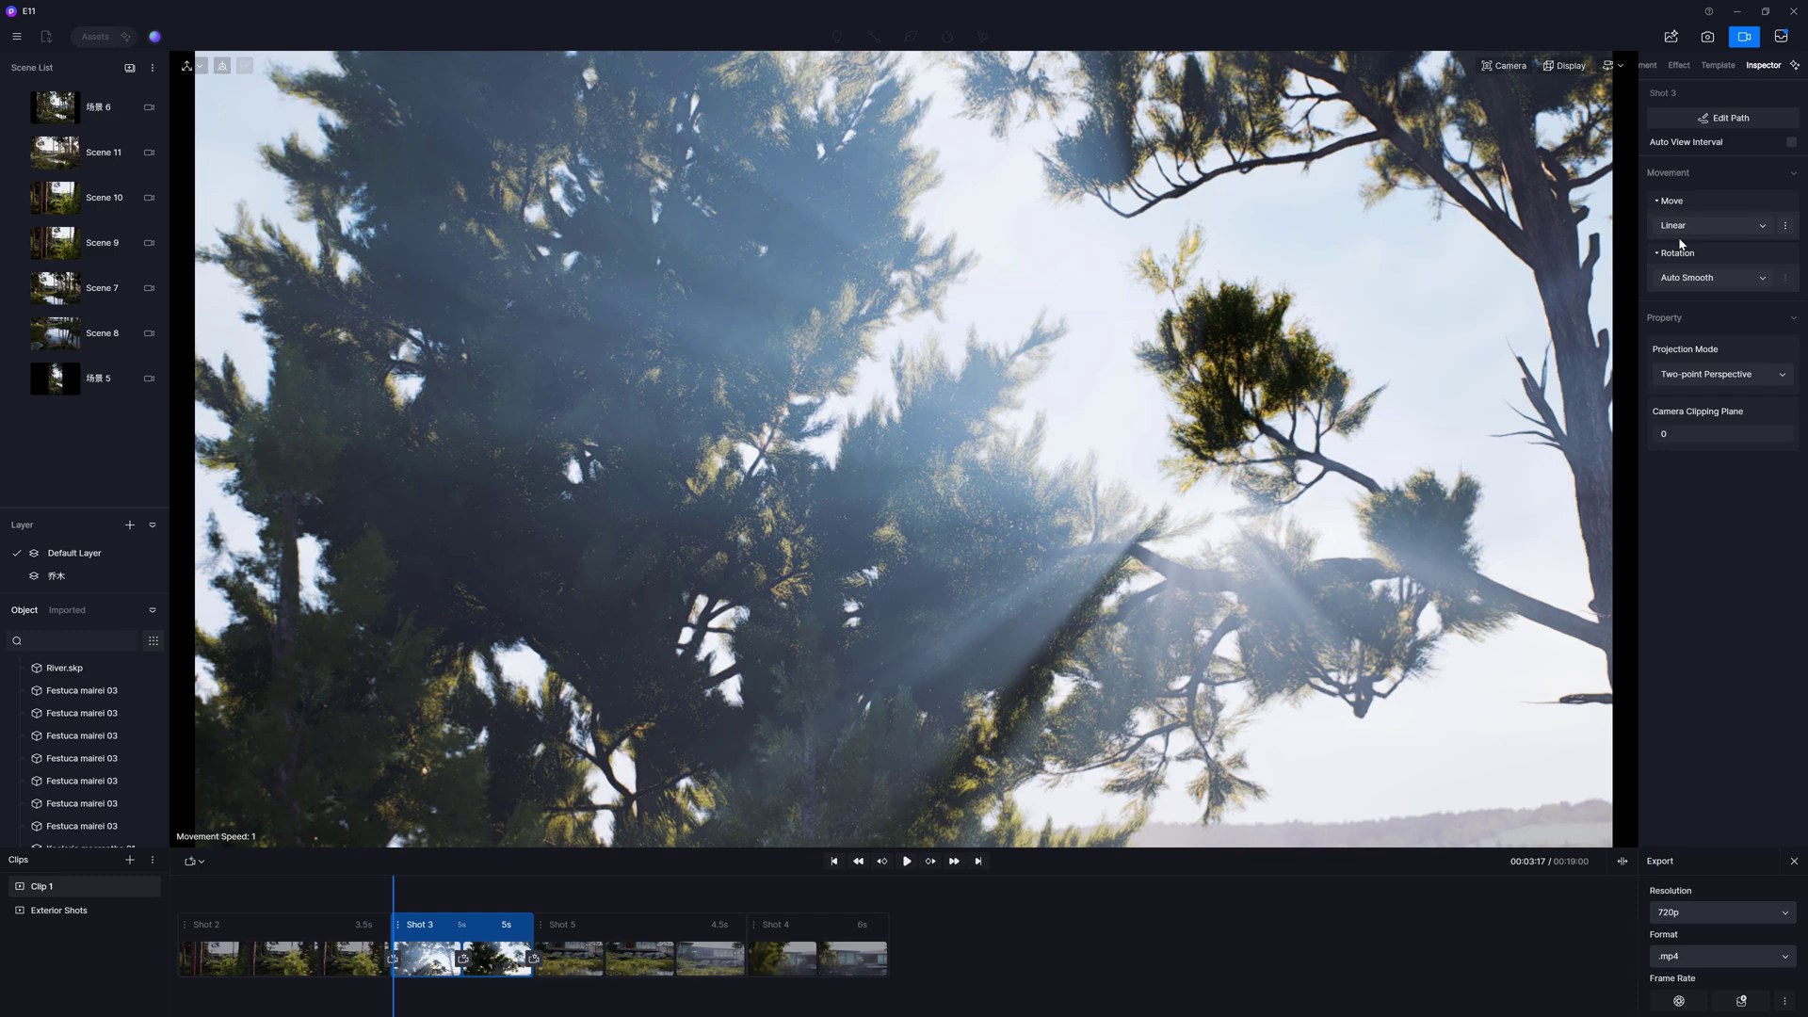
Change Shot 3's Move easing to Linear in the Inspector, then check its Rotation easing.
click(1714, 226)
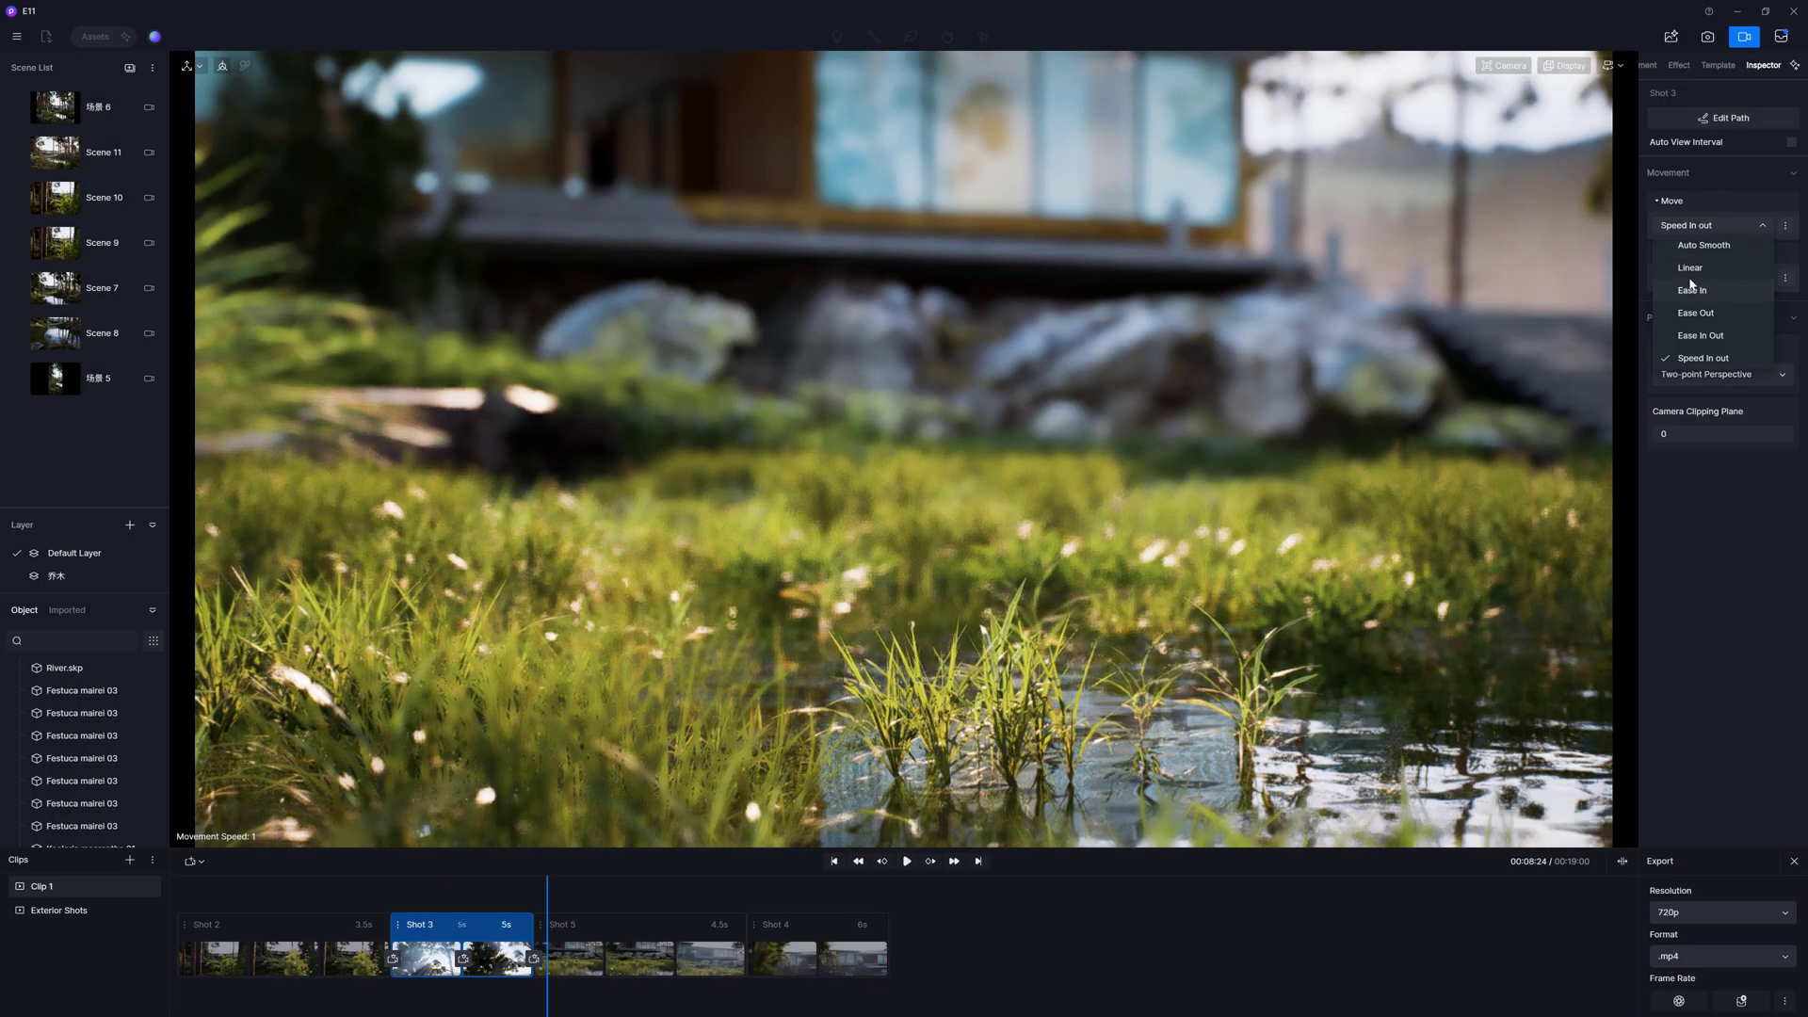
click(1705, 269)
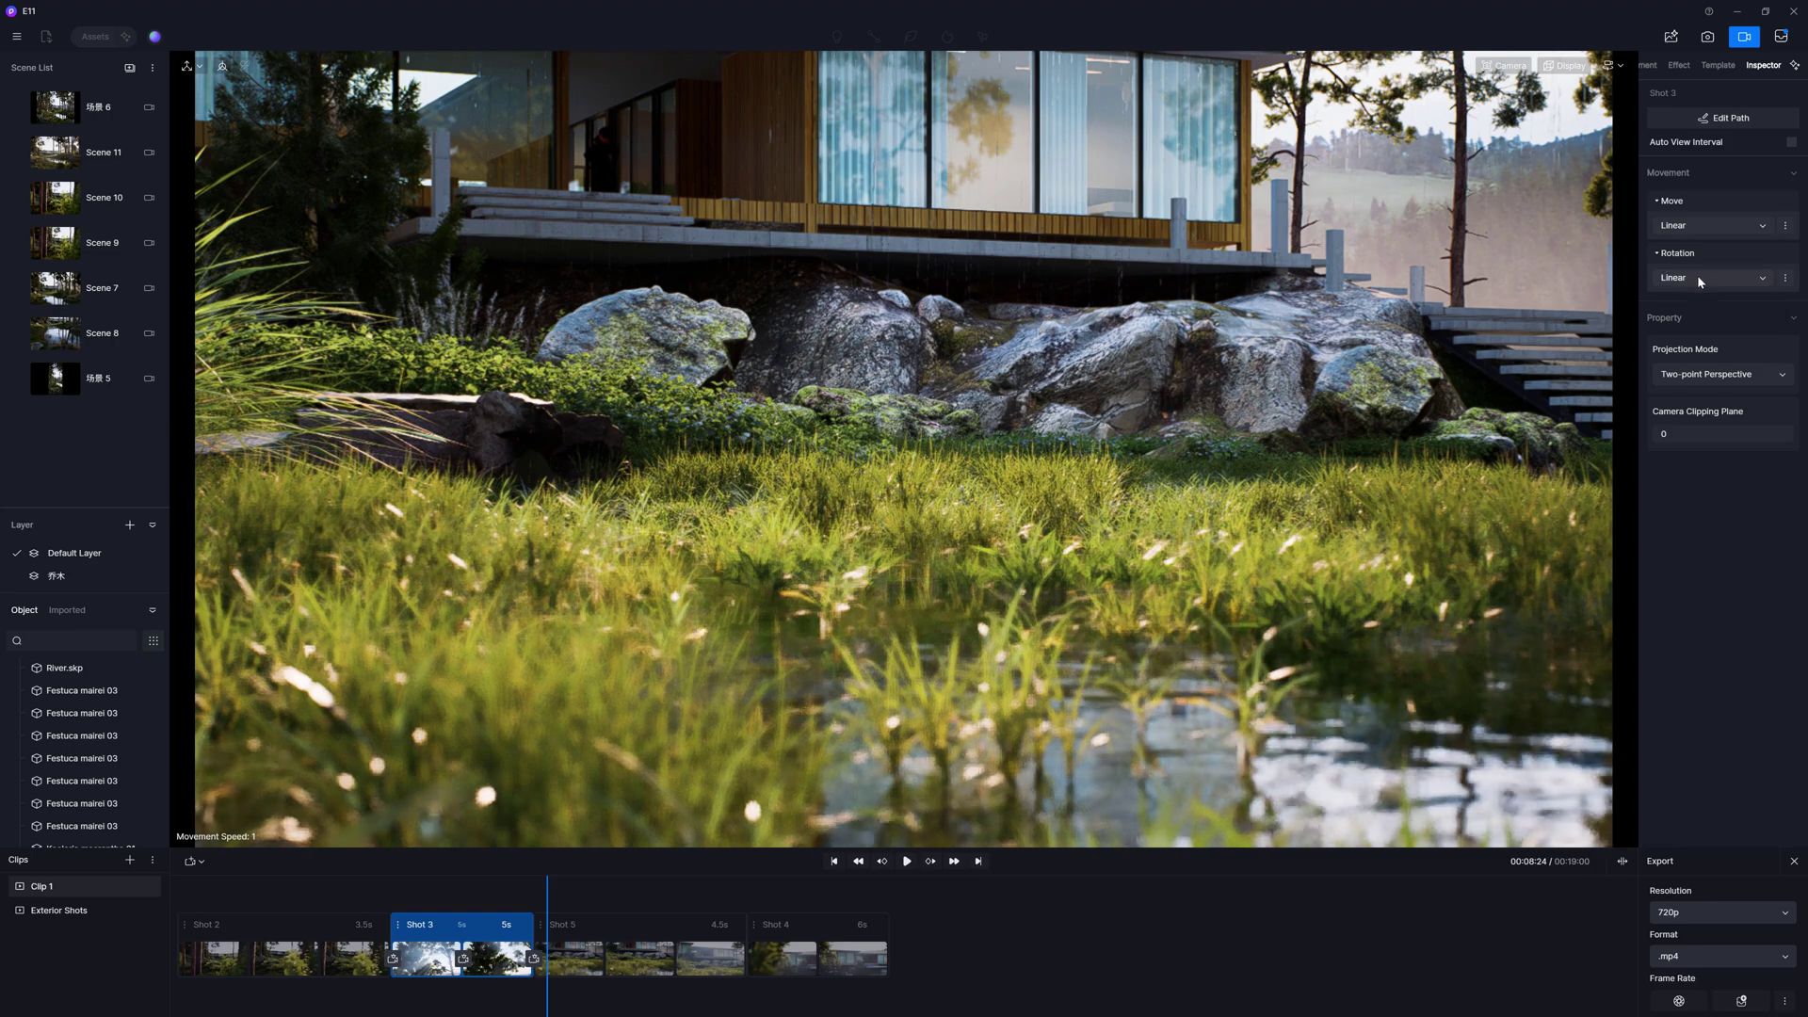
click(1702, 279)
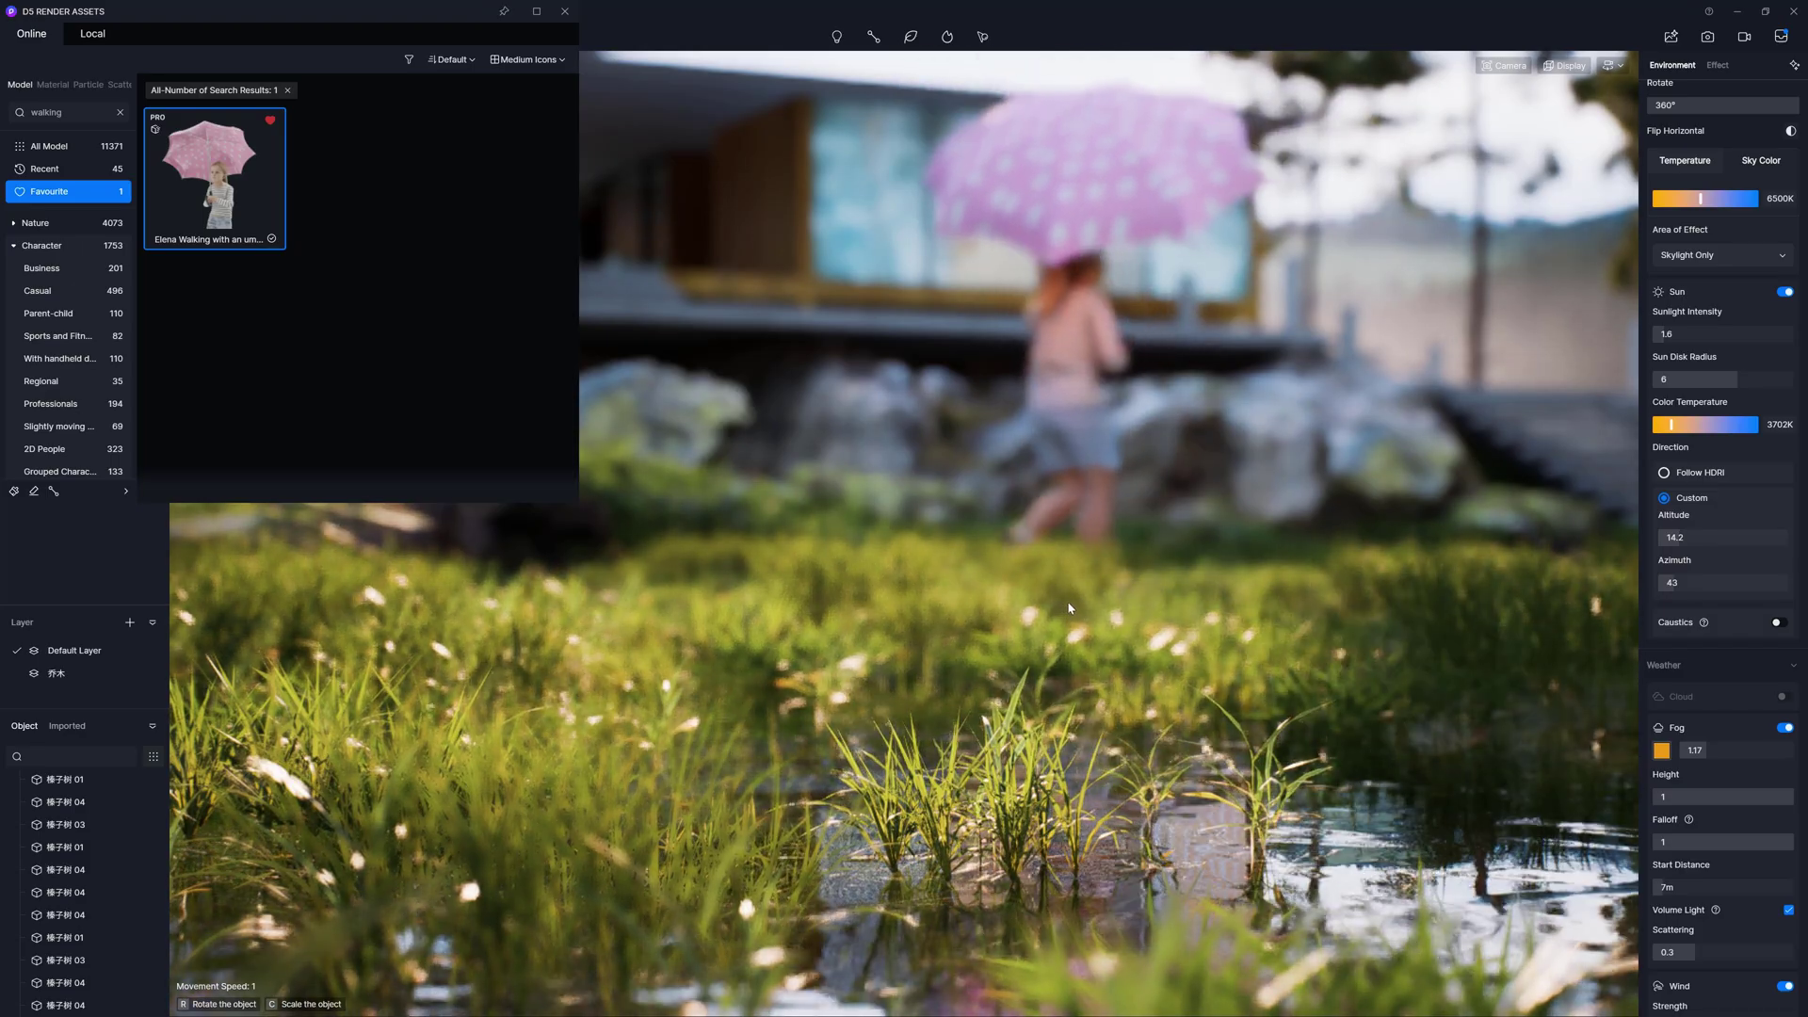
Nudge the pink-umbrella woman slightly right along the gizmo's Y axis, then return to video mode.
click(1070, 607)
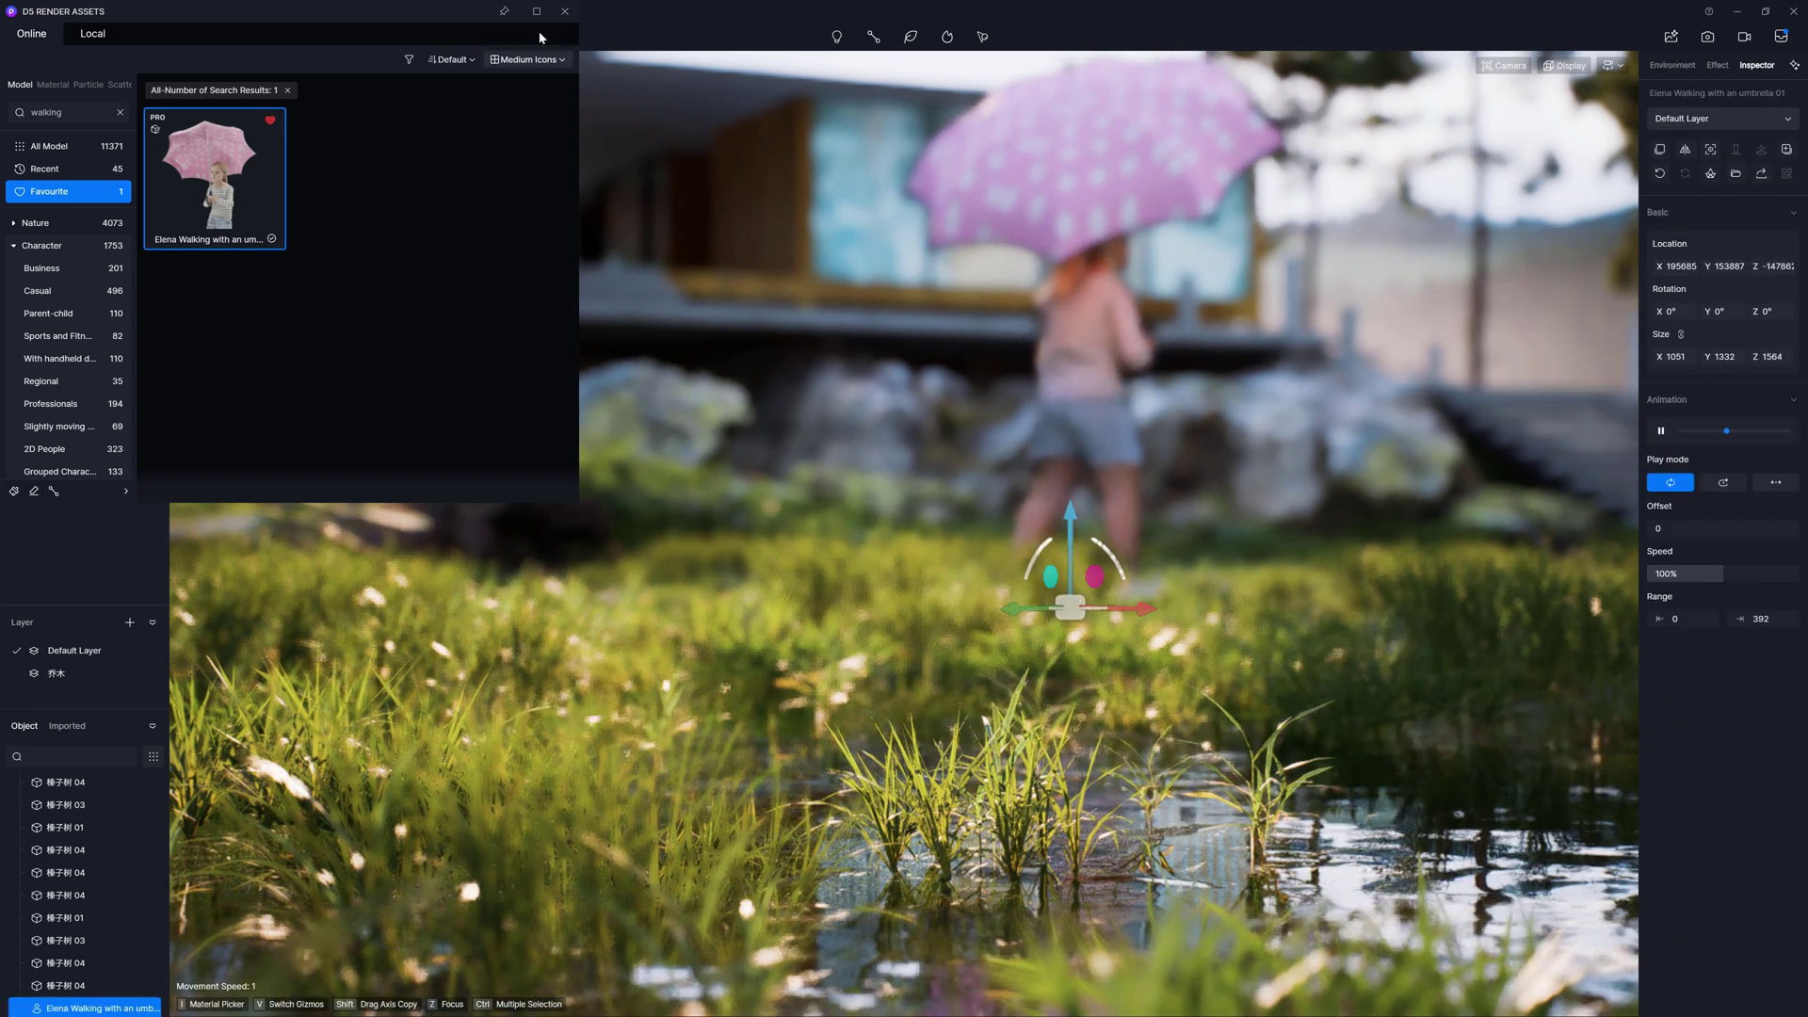
click(565, 10)
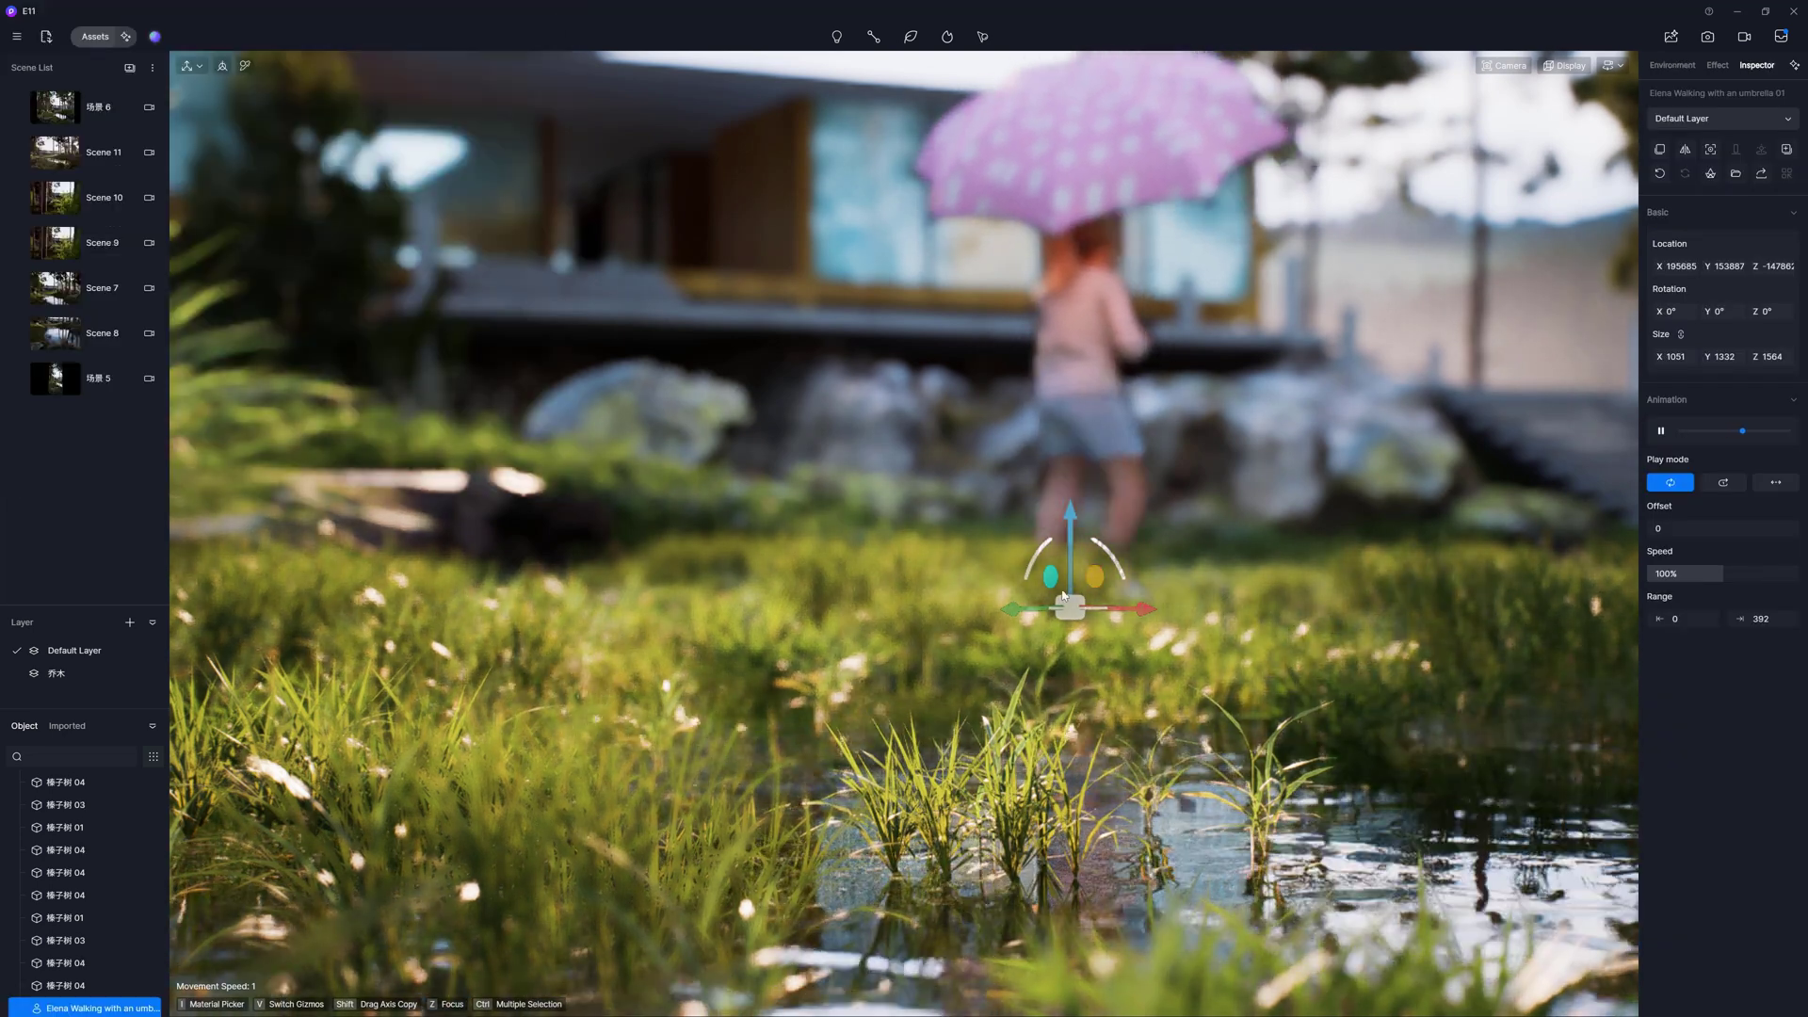
drag(1037, 604, 1090, 608)
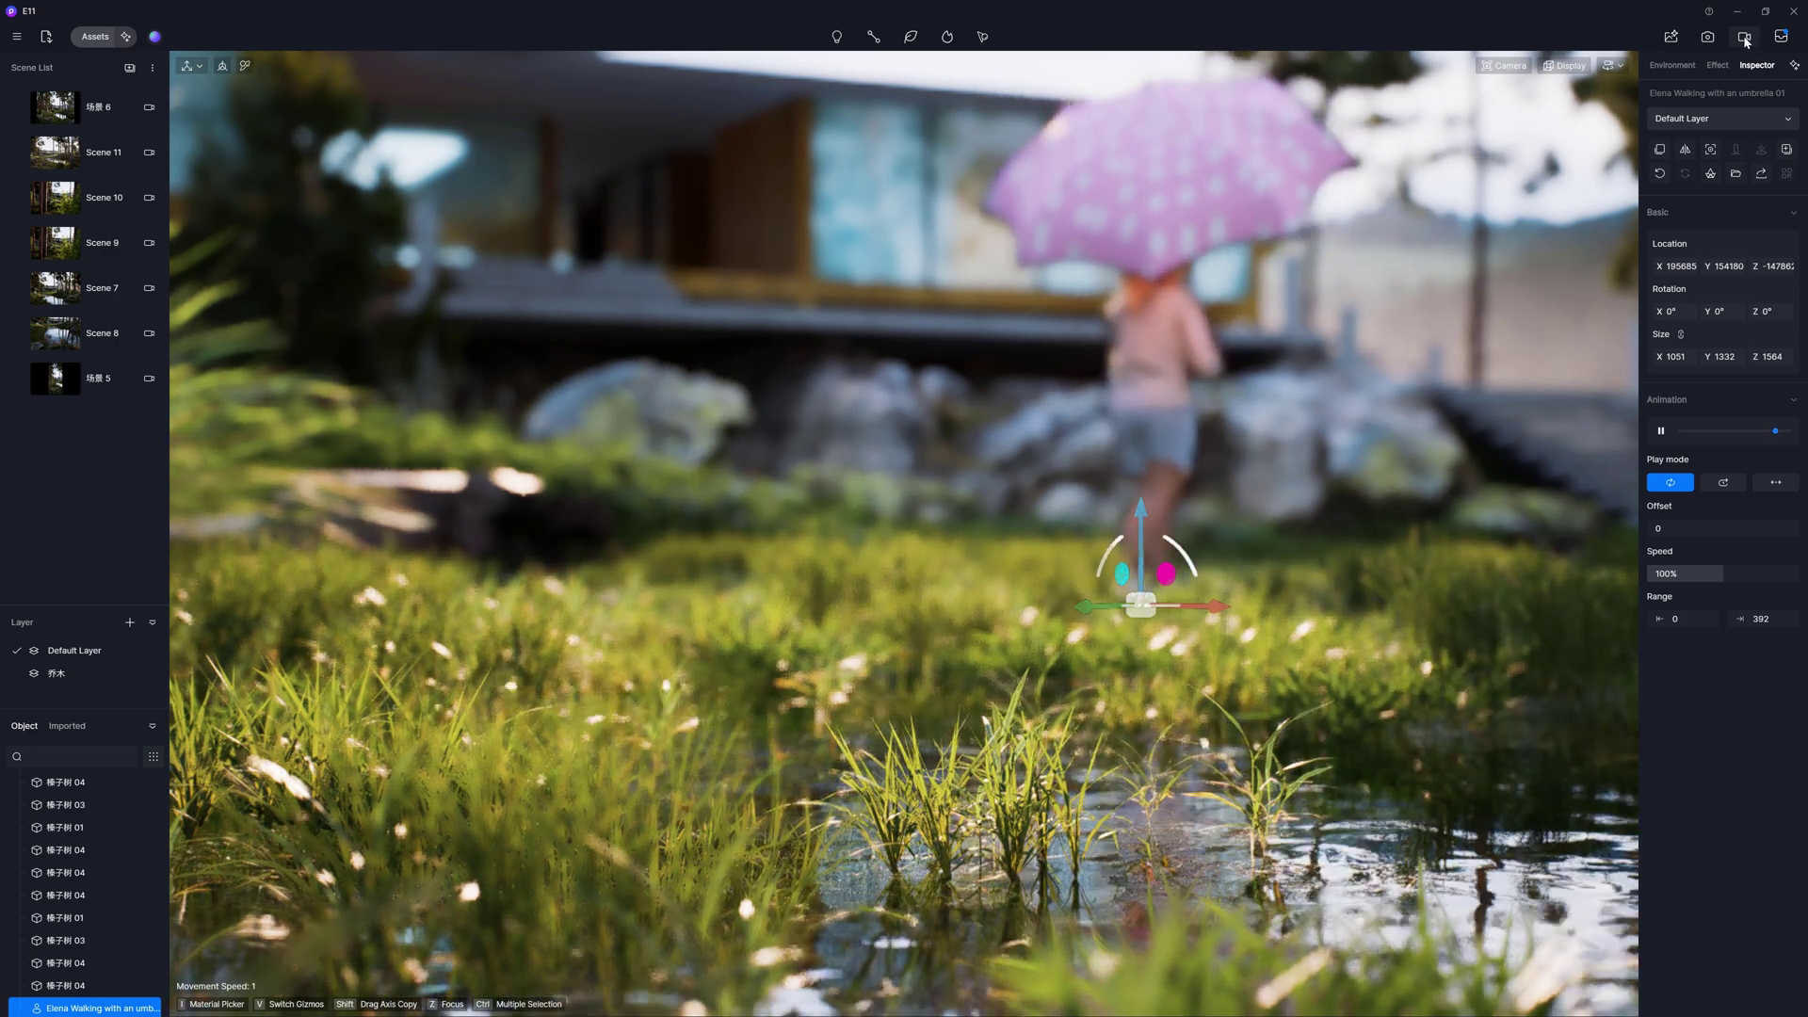
click(1745, 38)
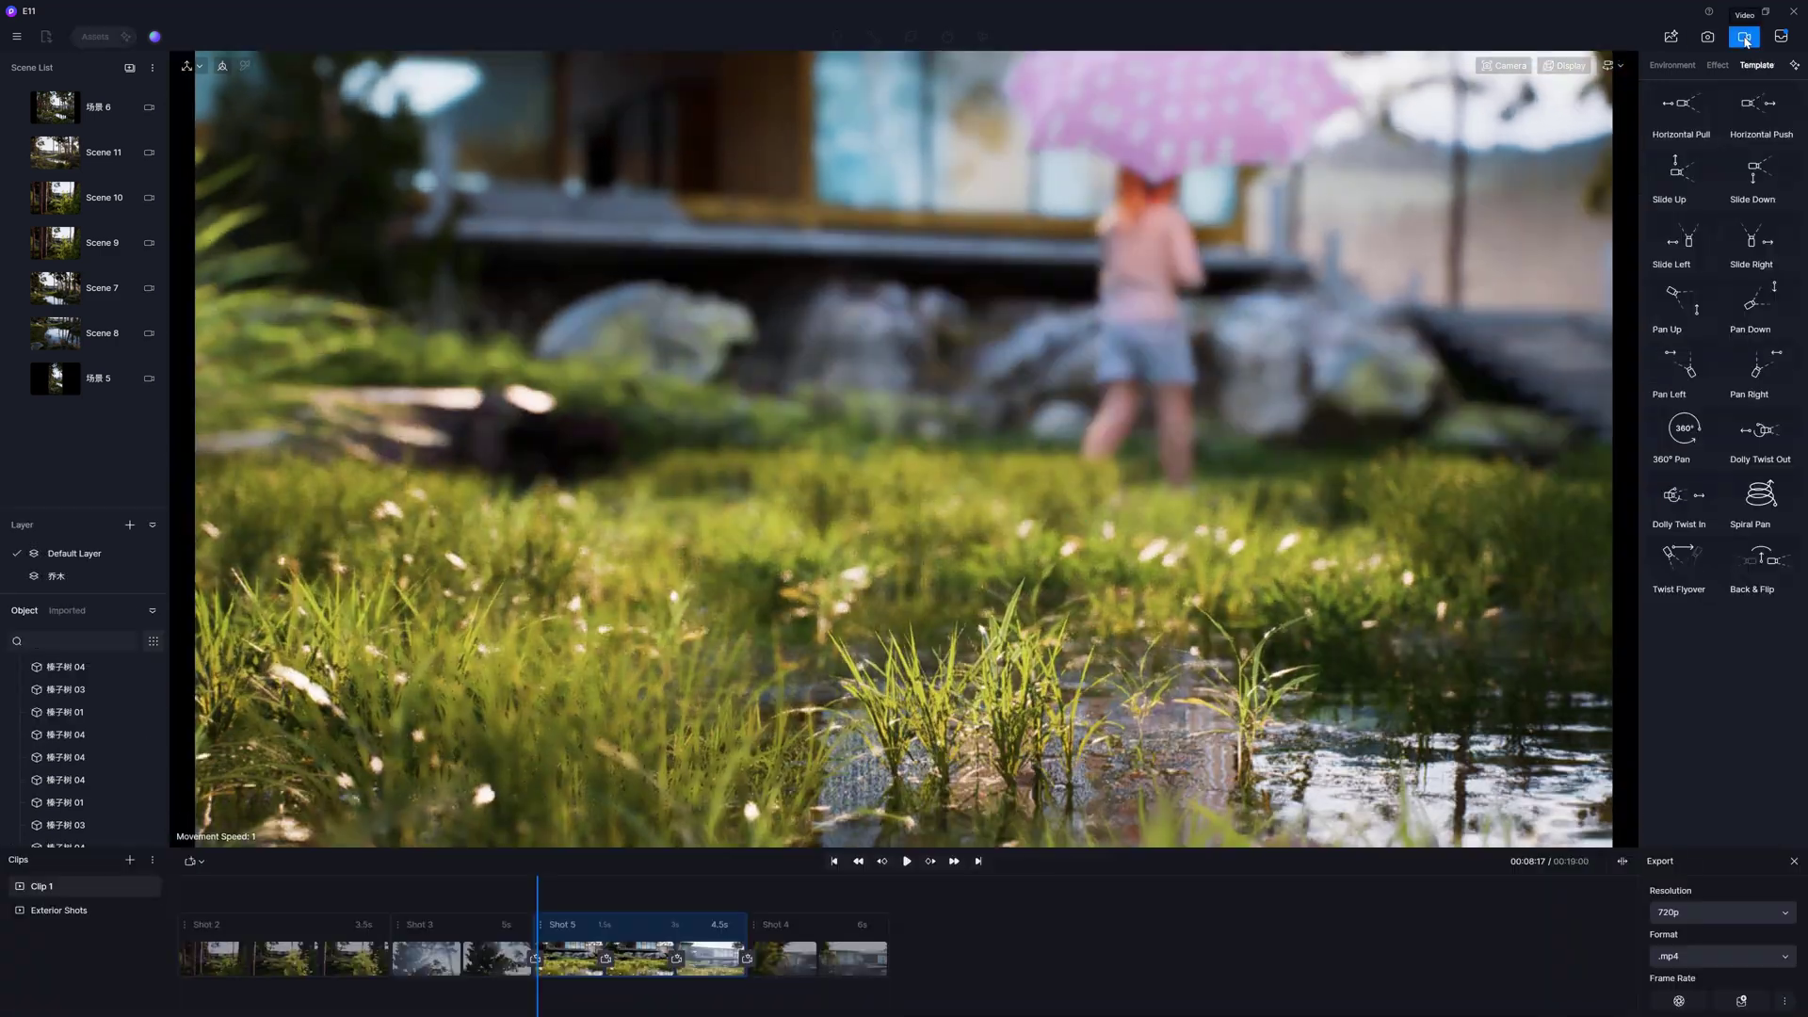
Keyframe the umbrella girl at 08:16 and, turned, at 12:28 in Shot 5.
click(905, 862)
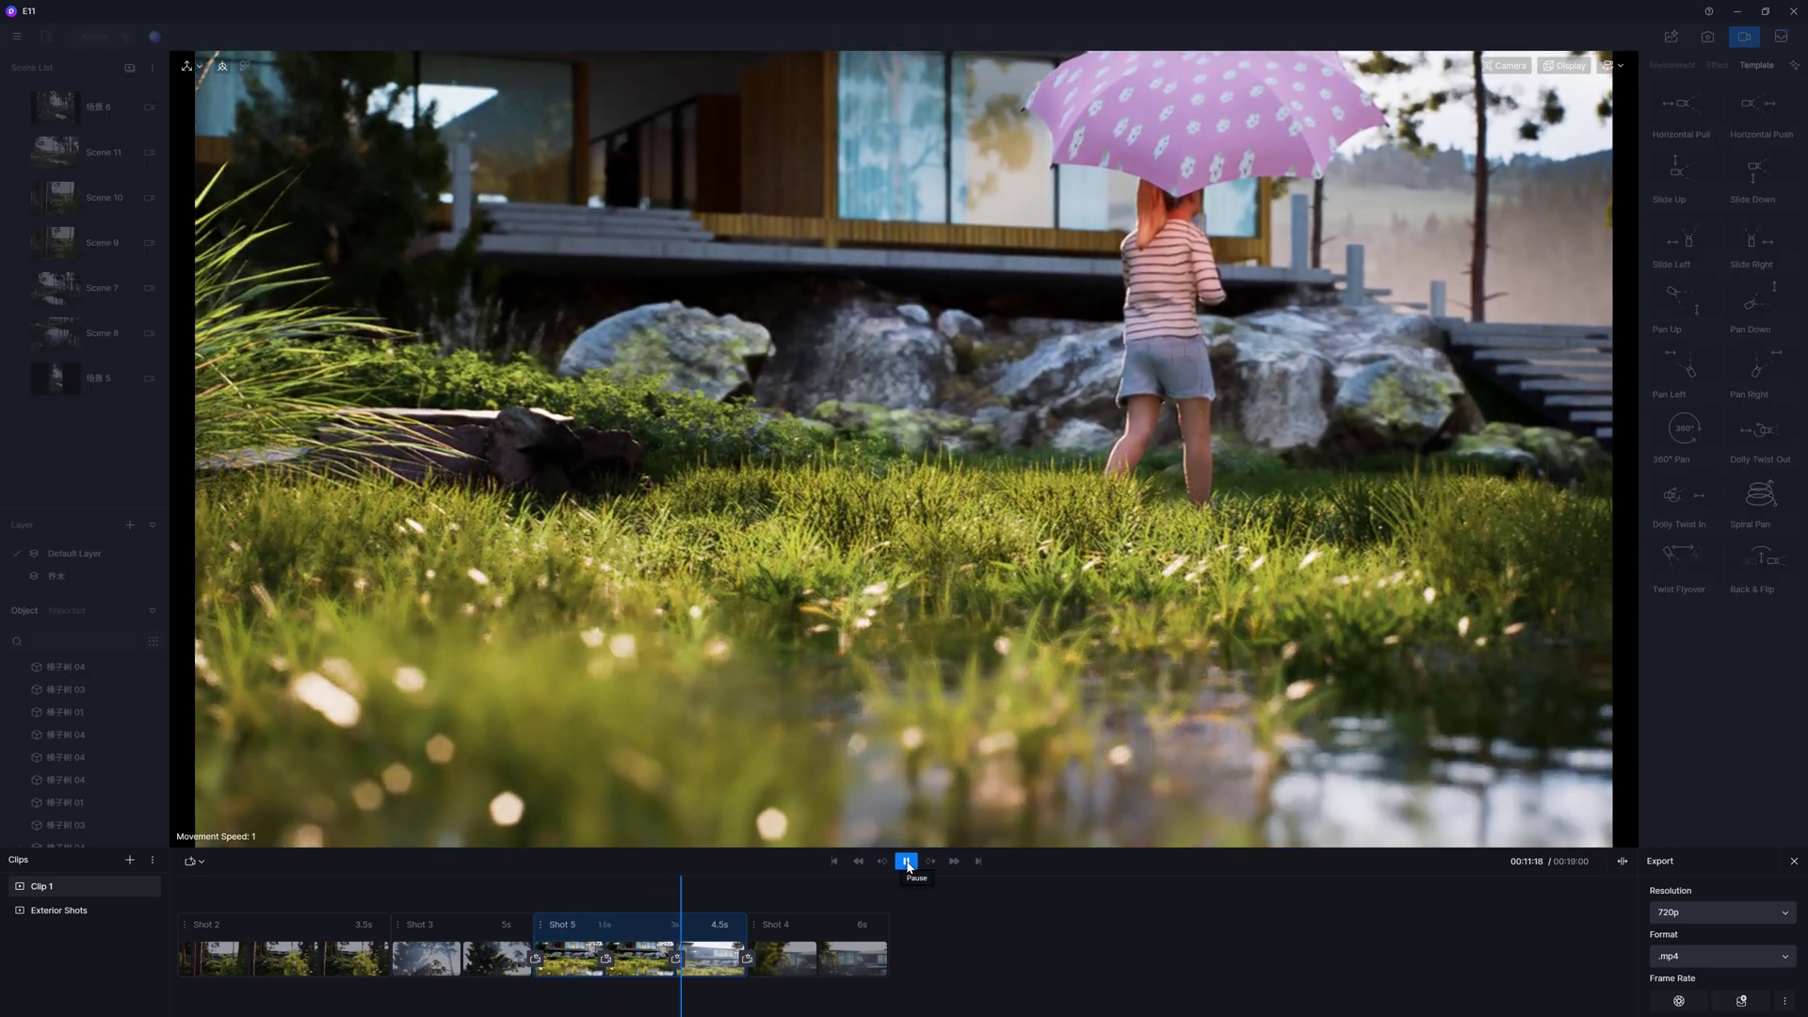
click(907, 862)
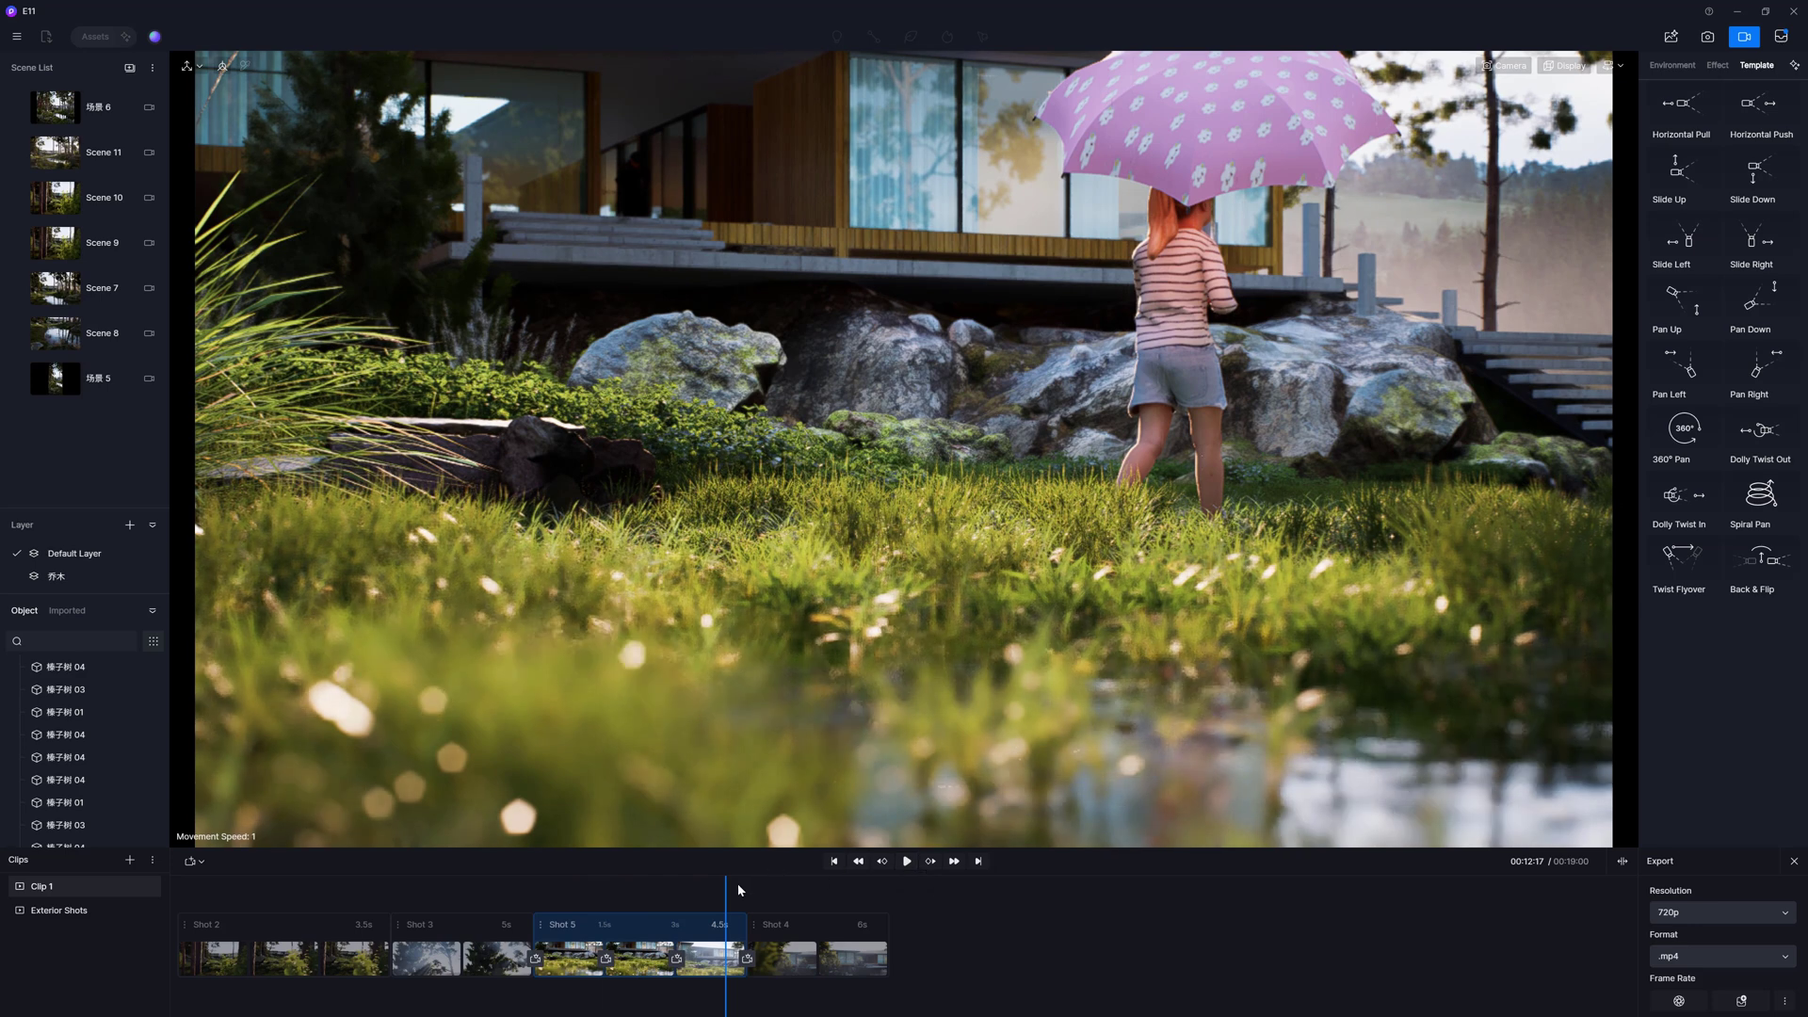
click(647, 935)
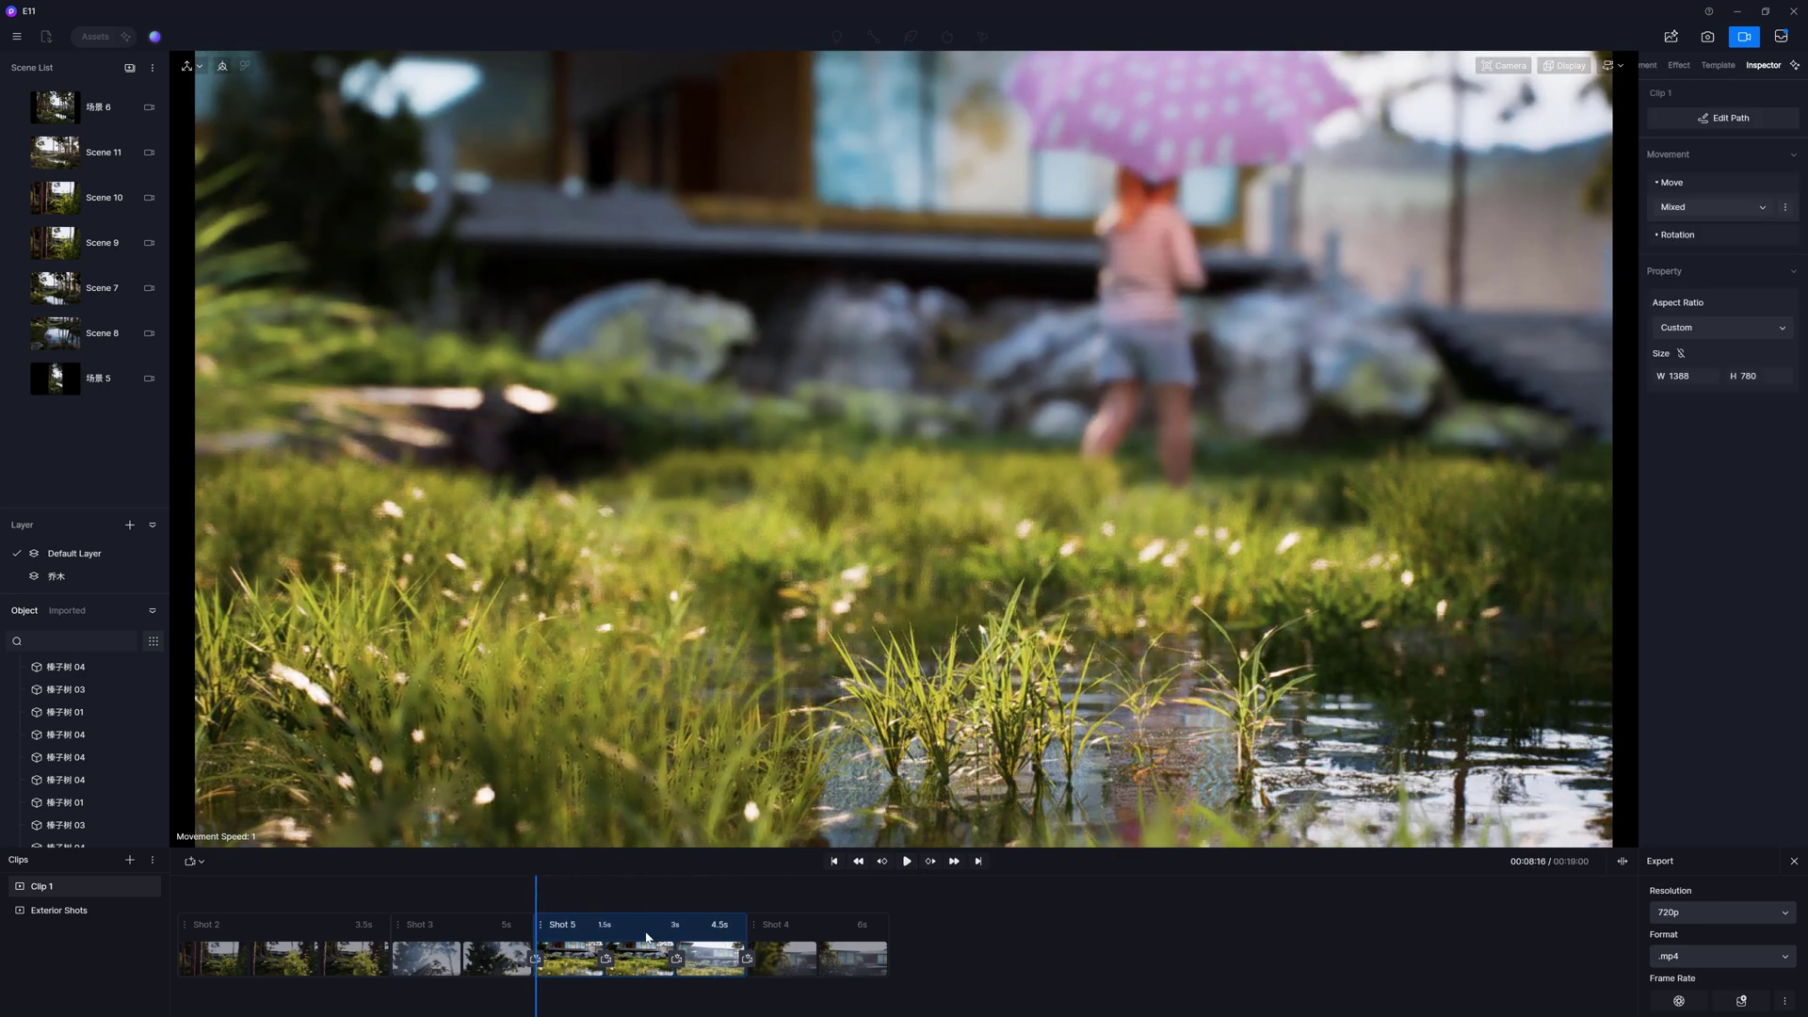
click(1197, 194)
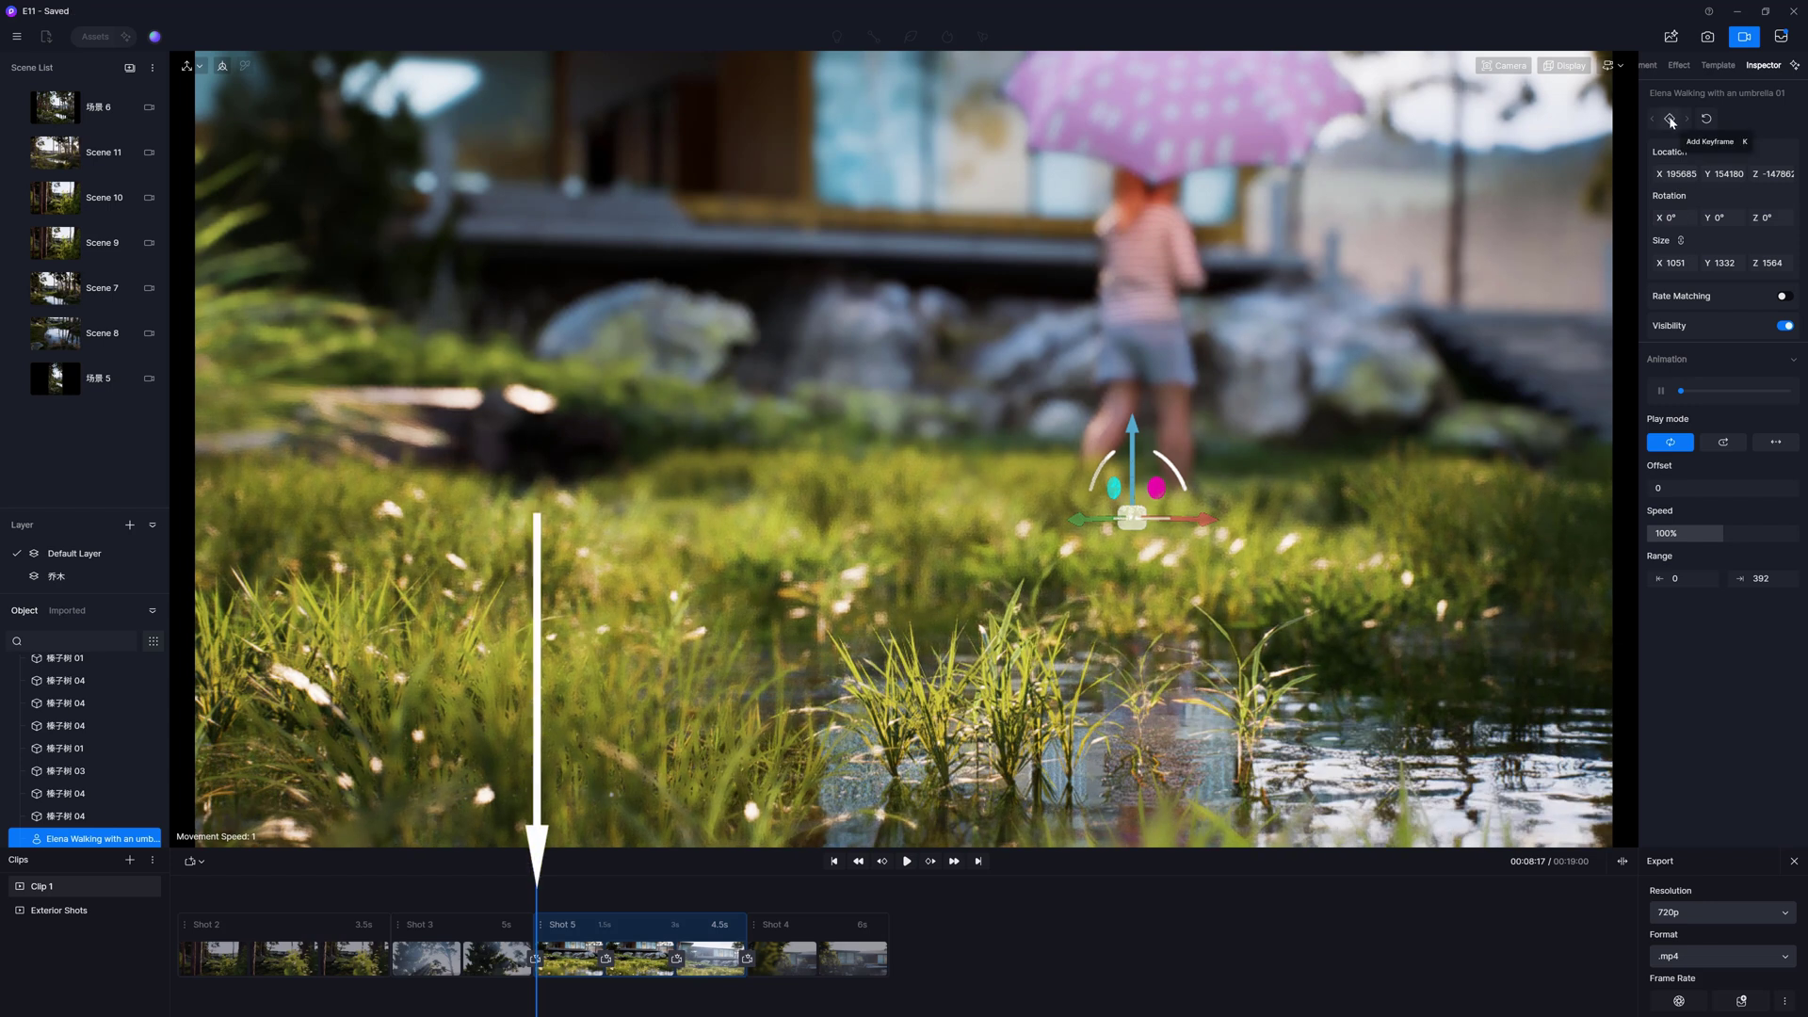
click(1672, 121)
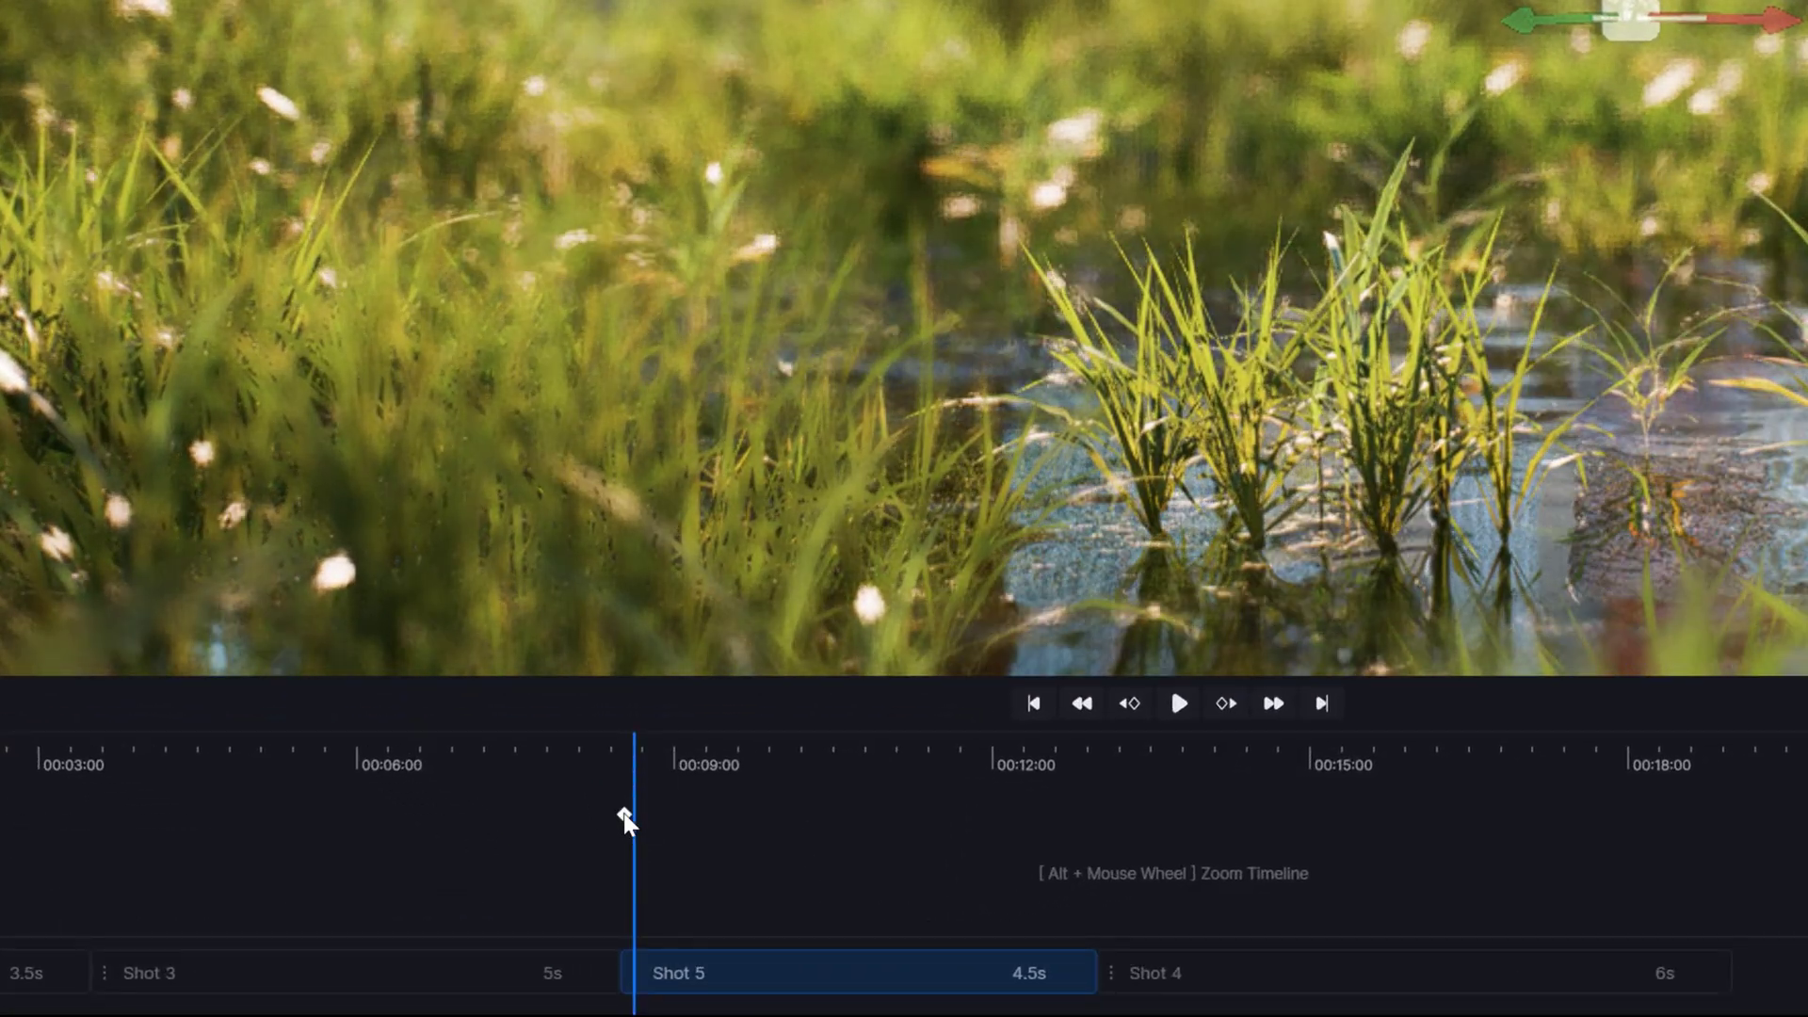
drag(624, 811, 863, 911)
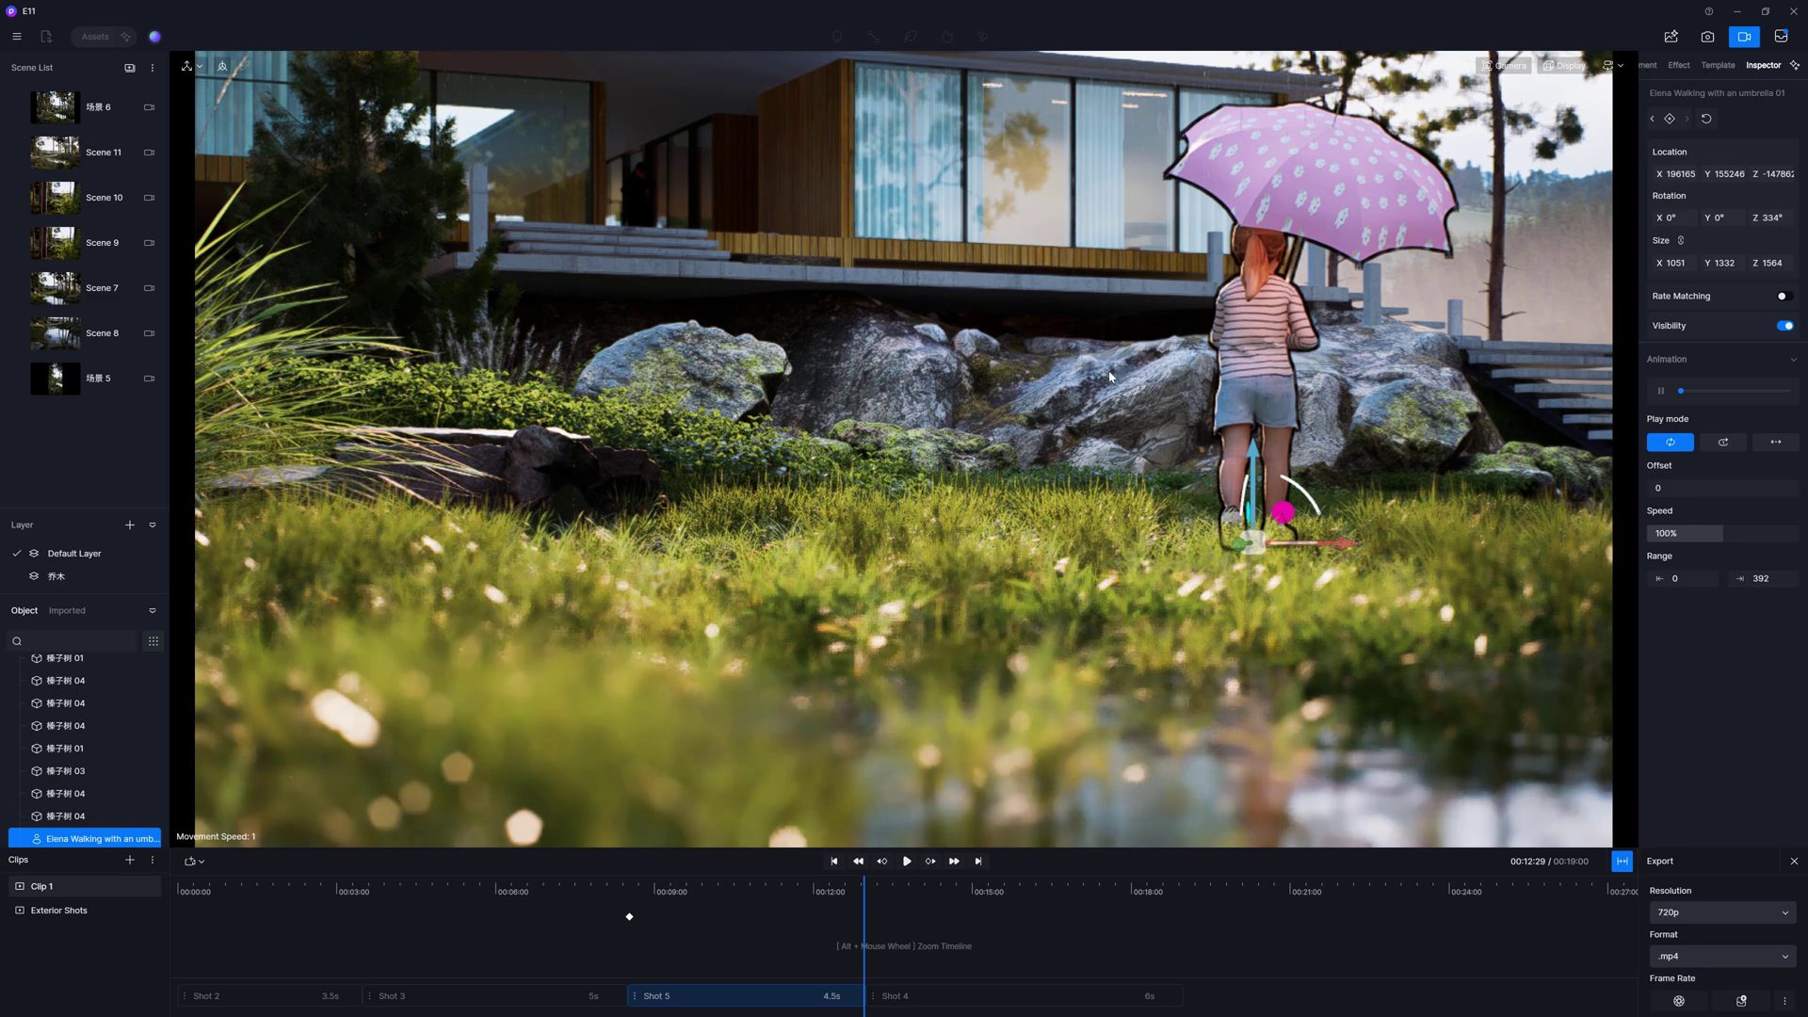
click(1671, 120)
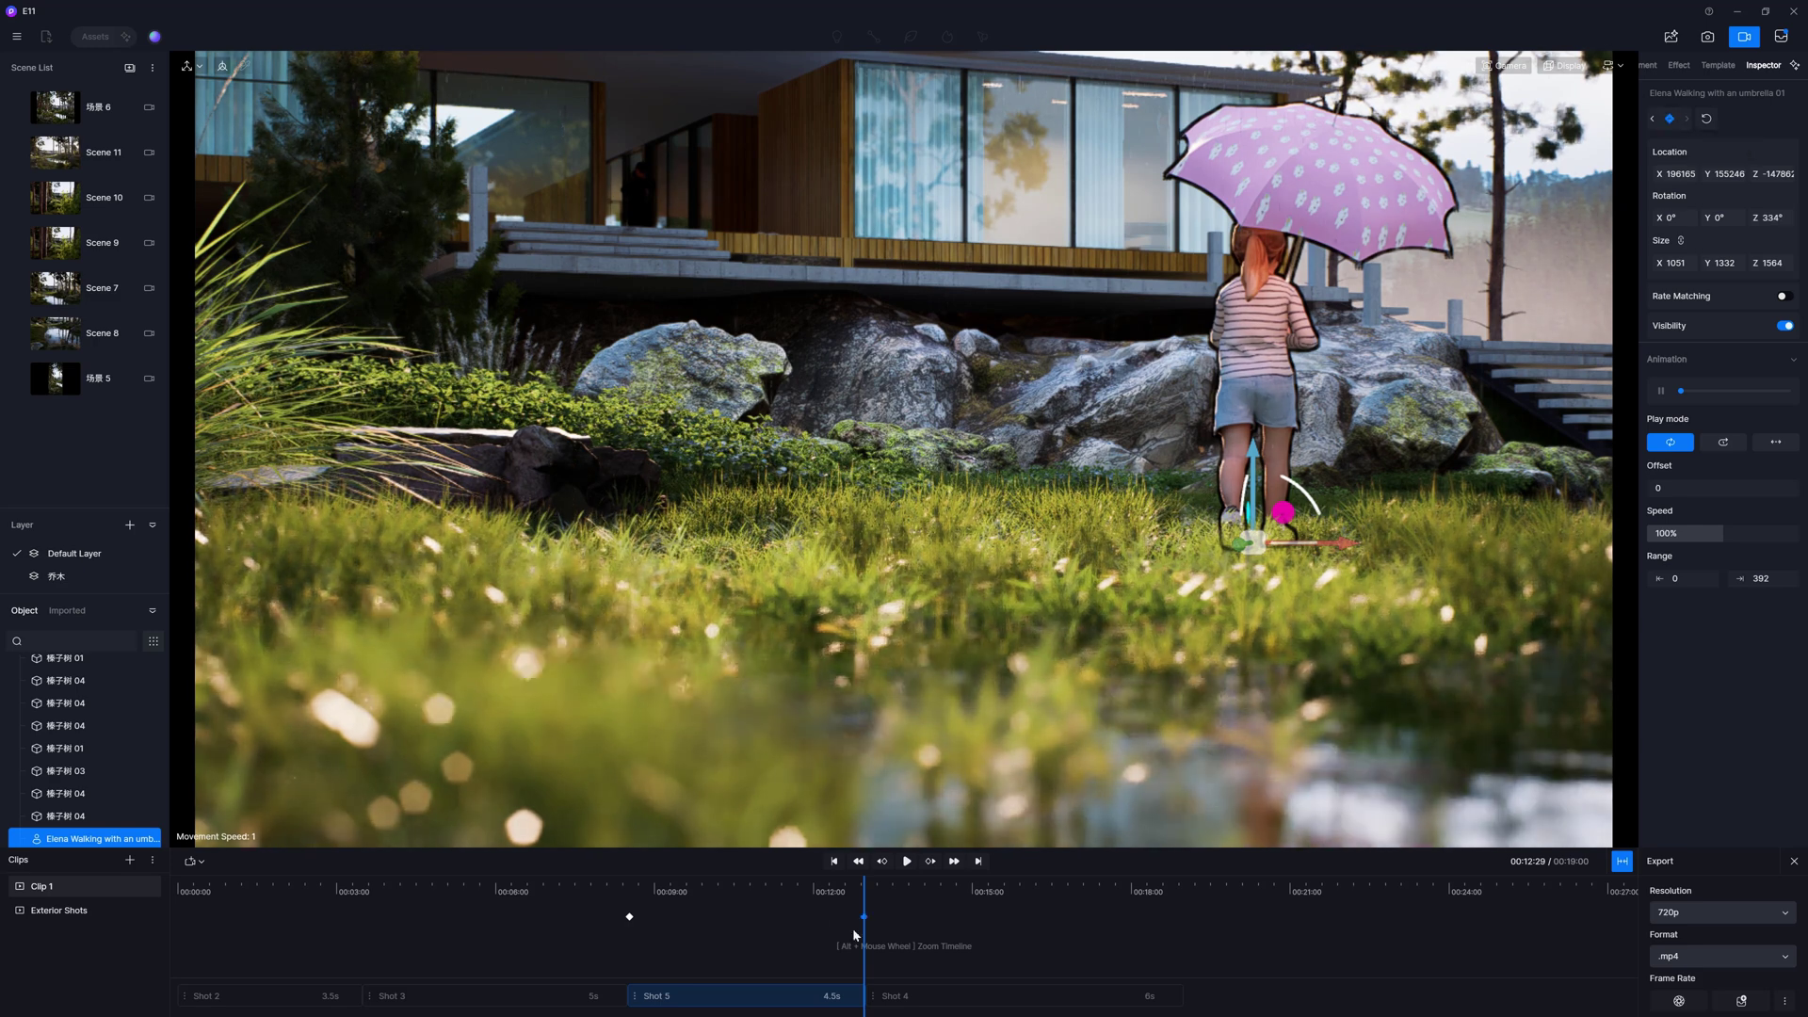
Preview her keyframed motion and slow her walking animation speed to 40%.
key(Left)
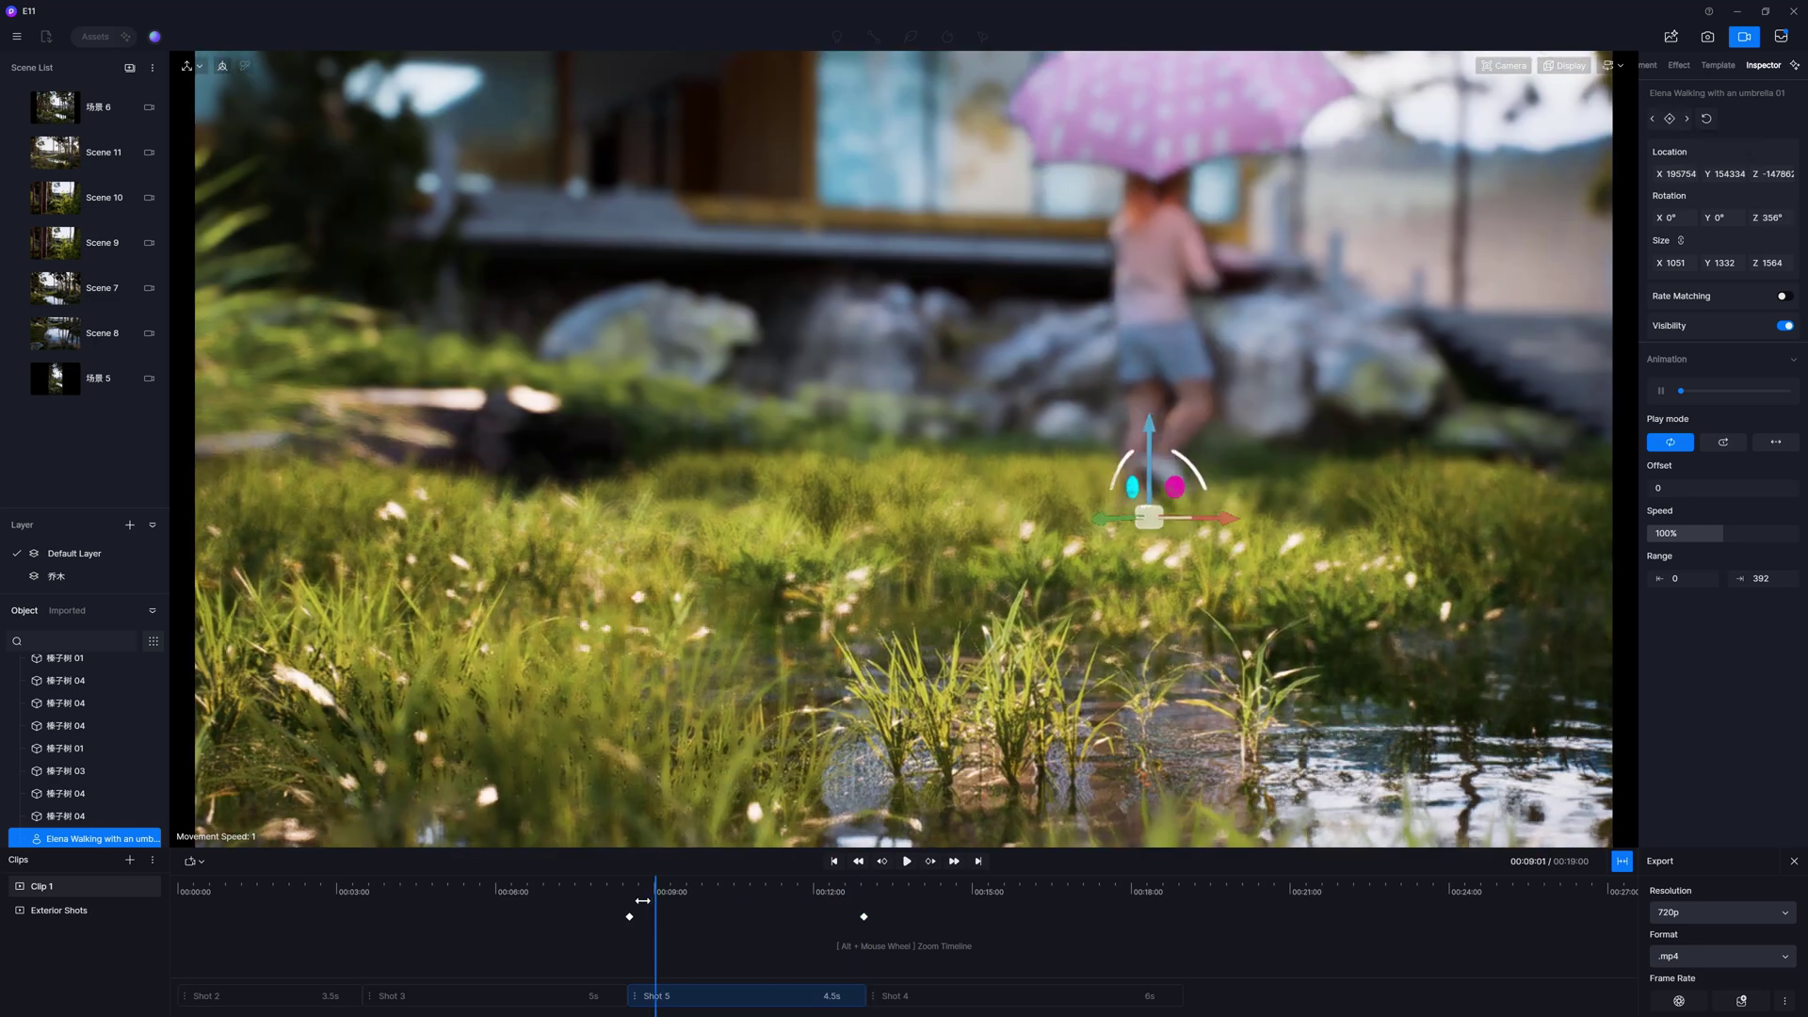
click(908, 862)
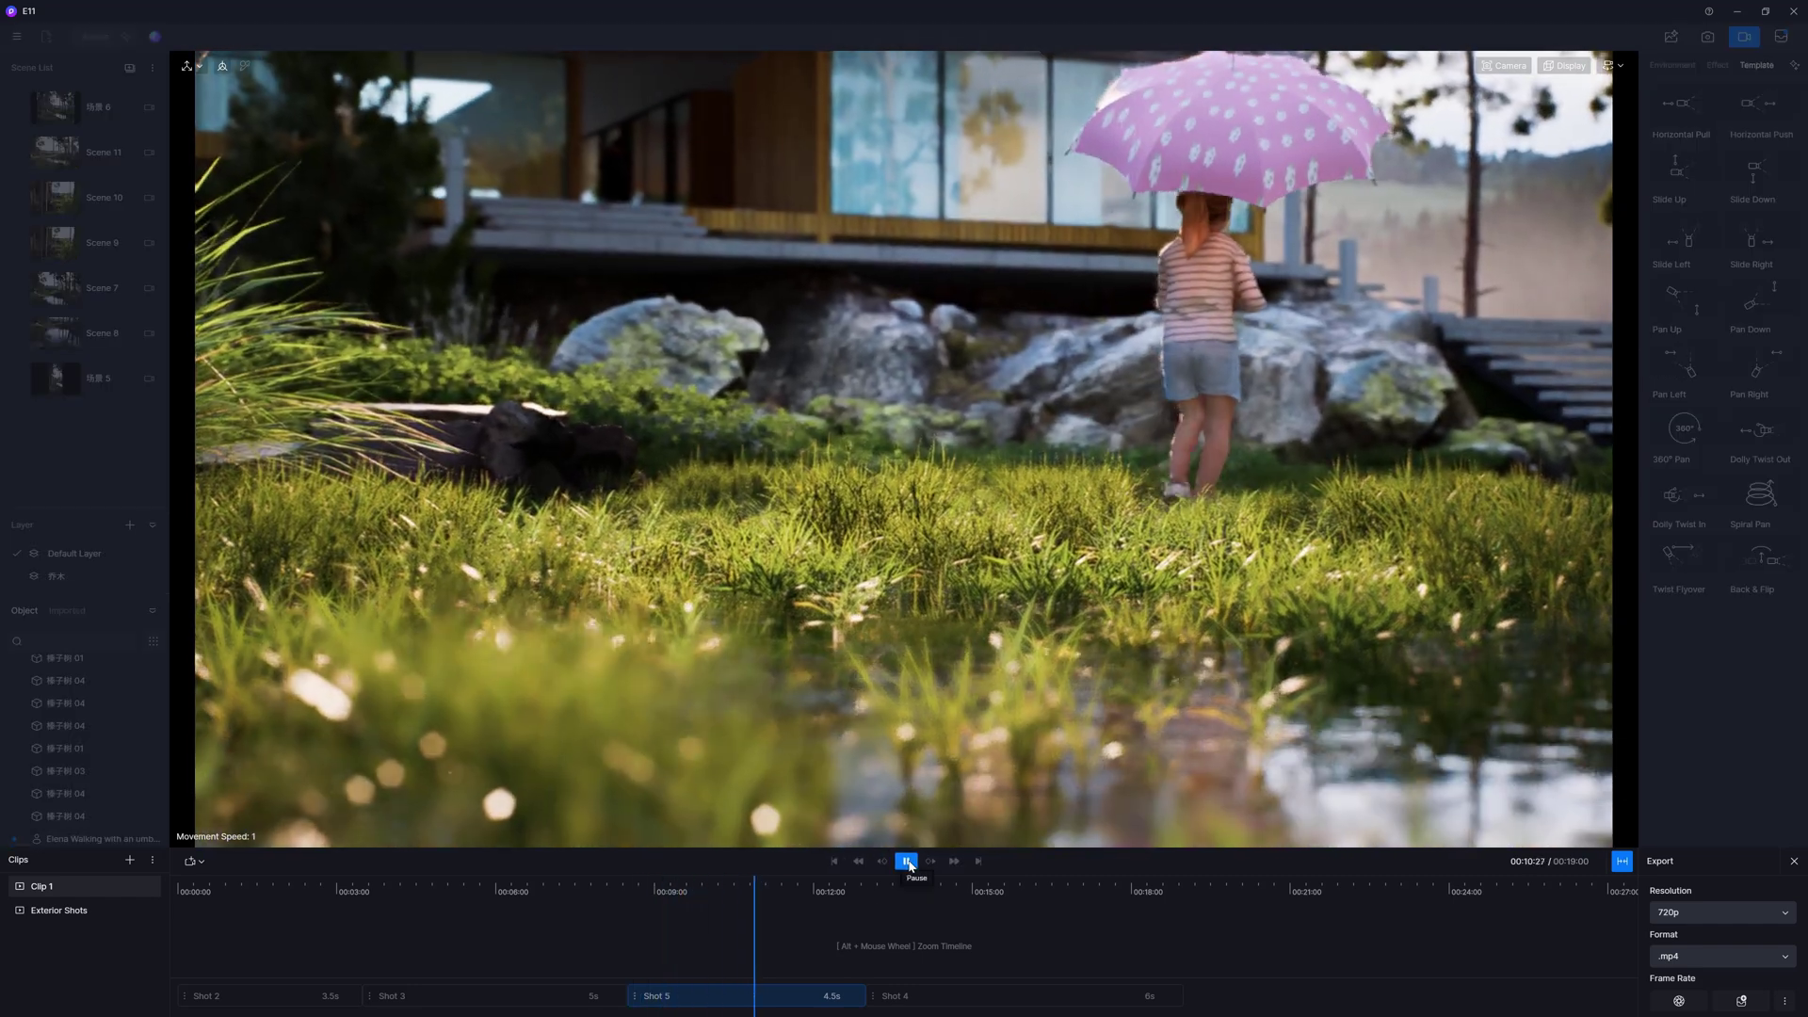
click(907, 862)
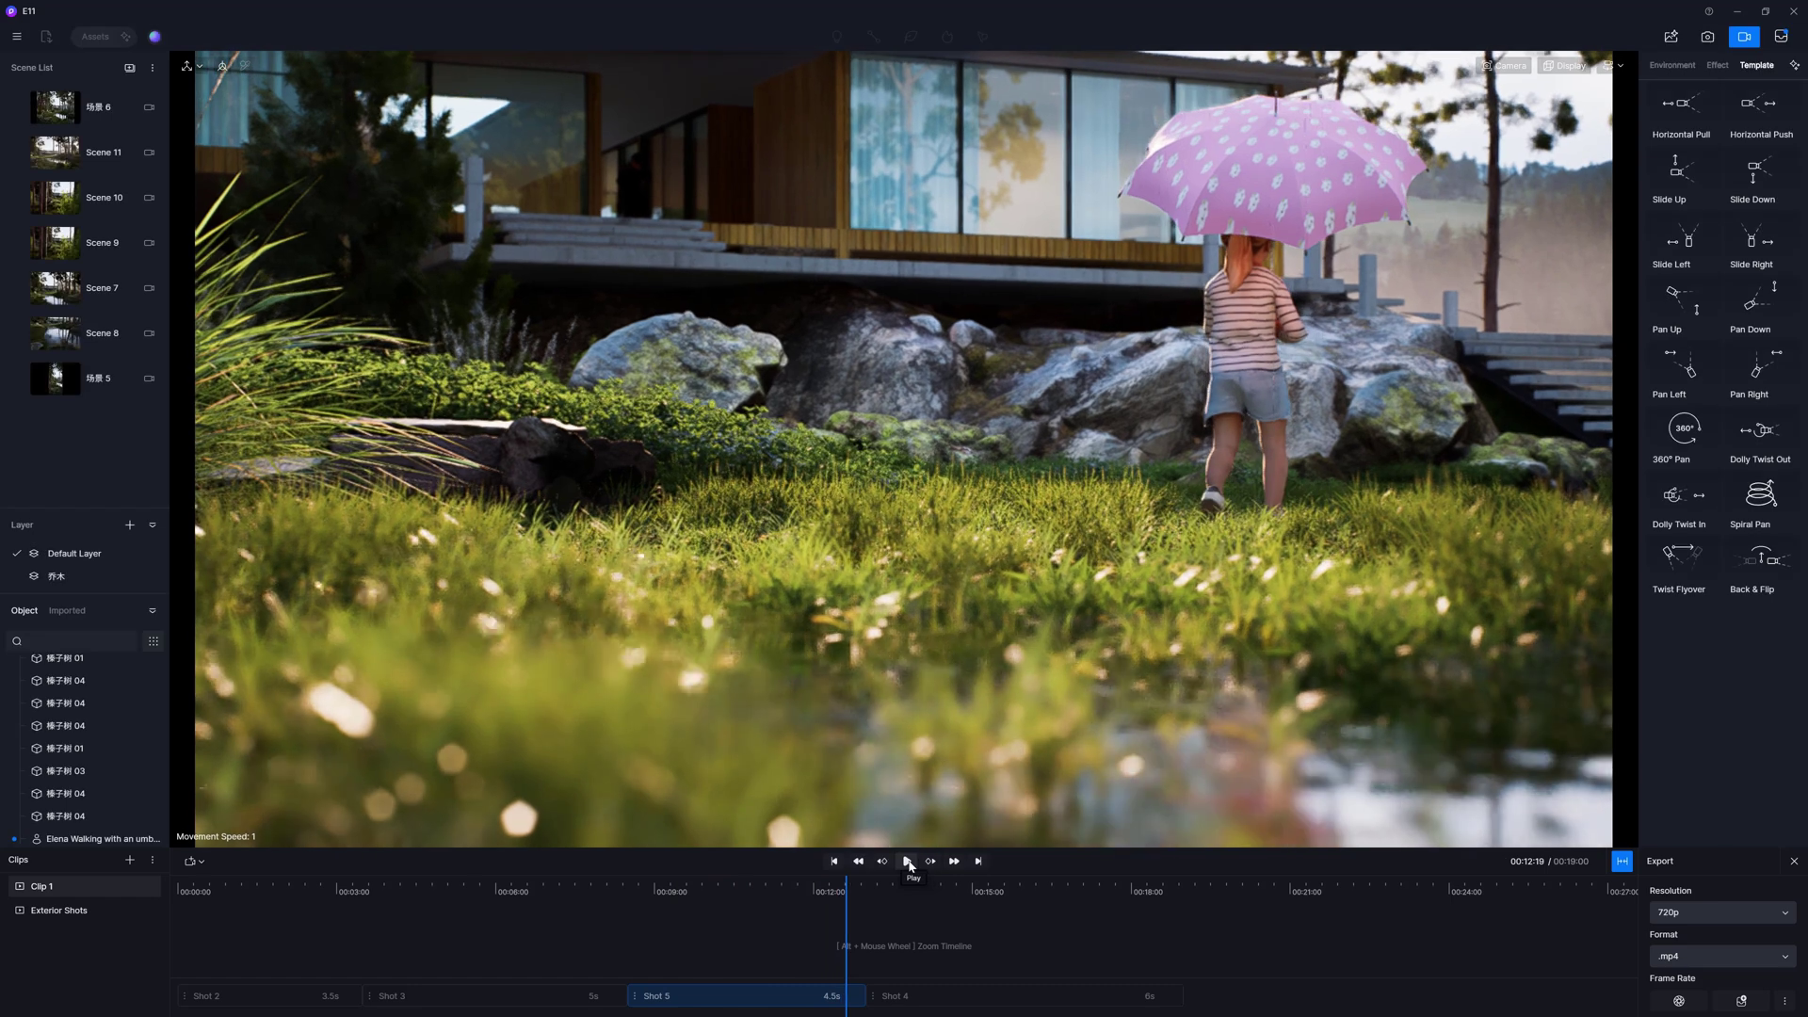
drag(849, 933, 633, 946)
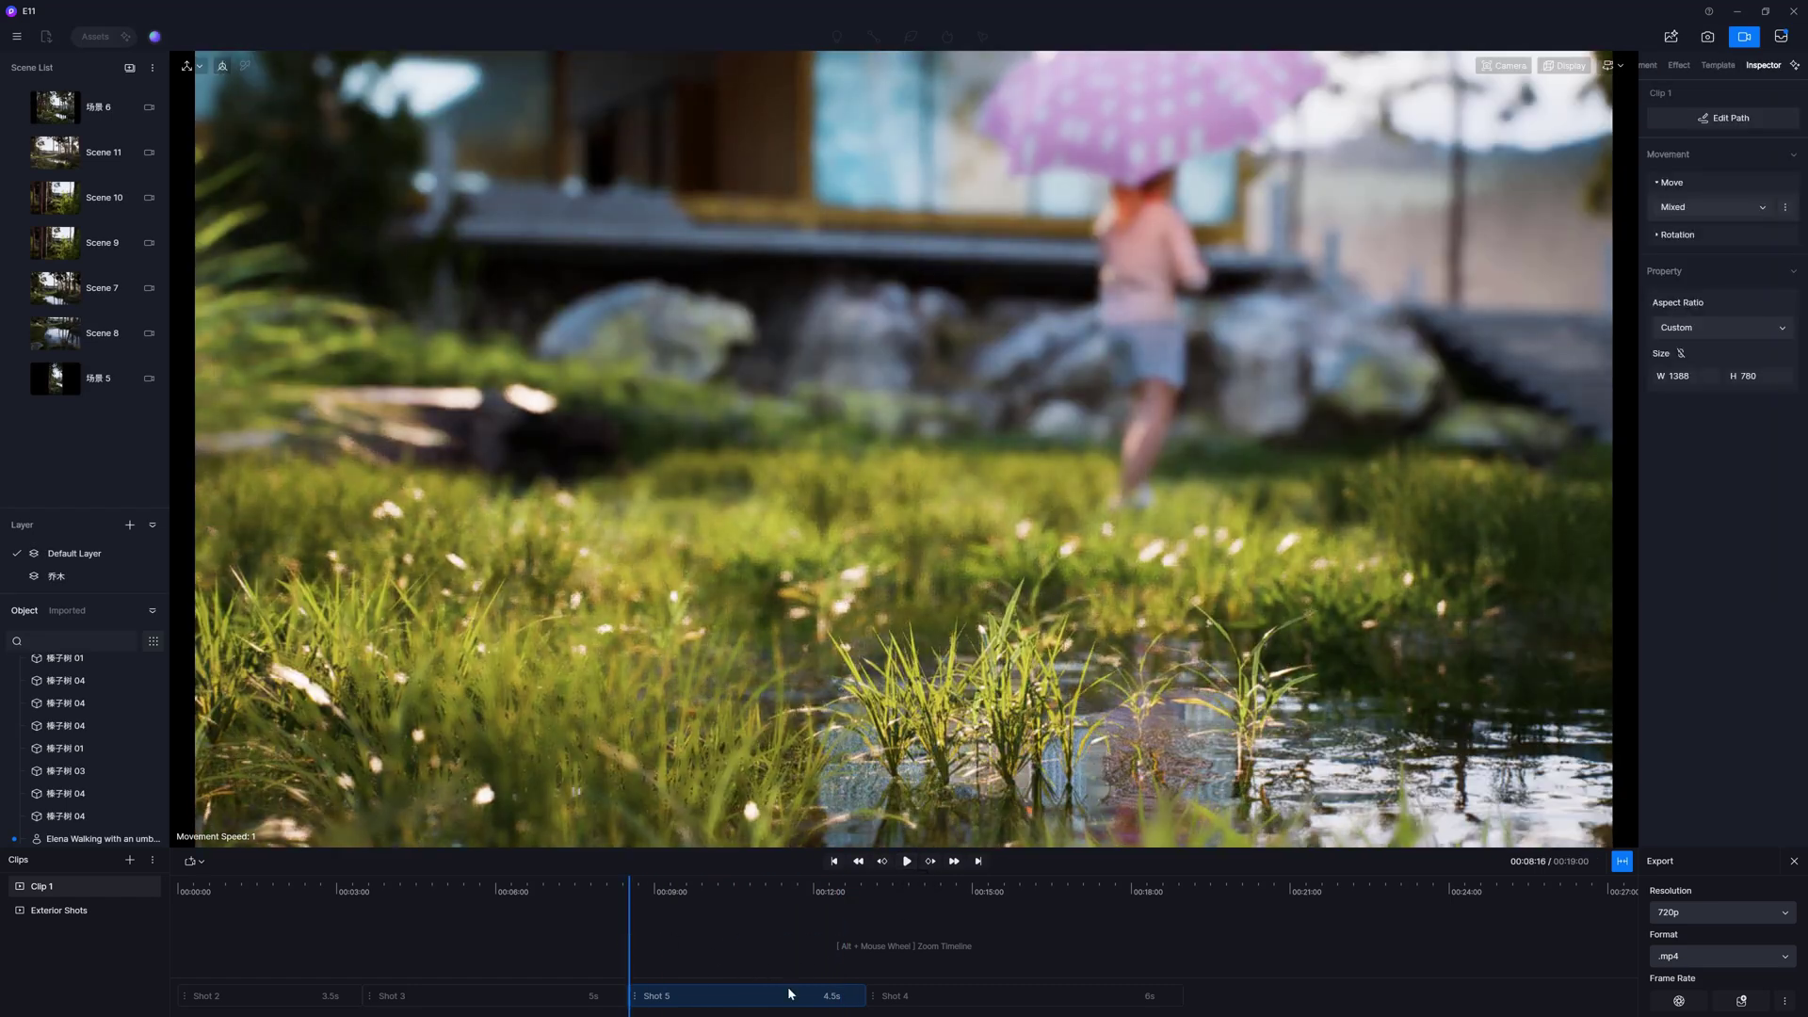
click(791, 994)
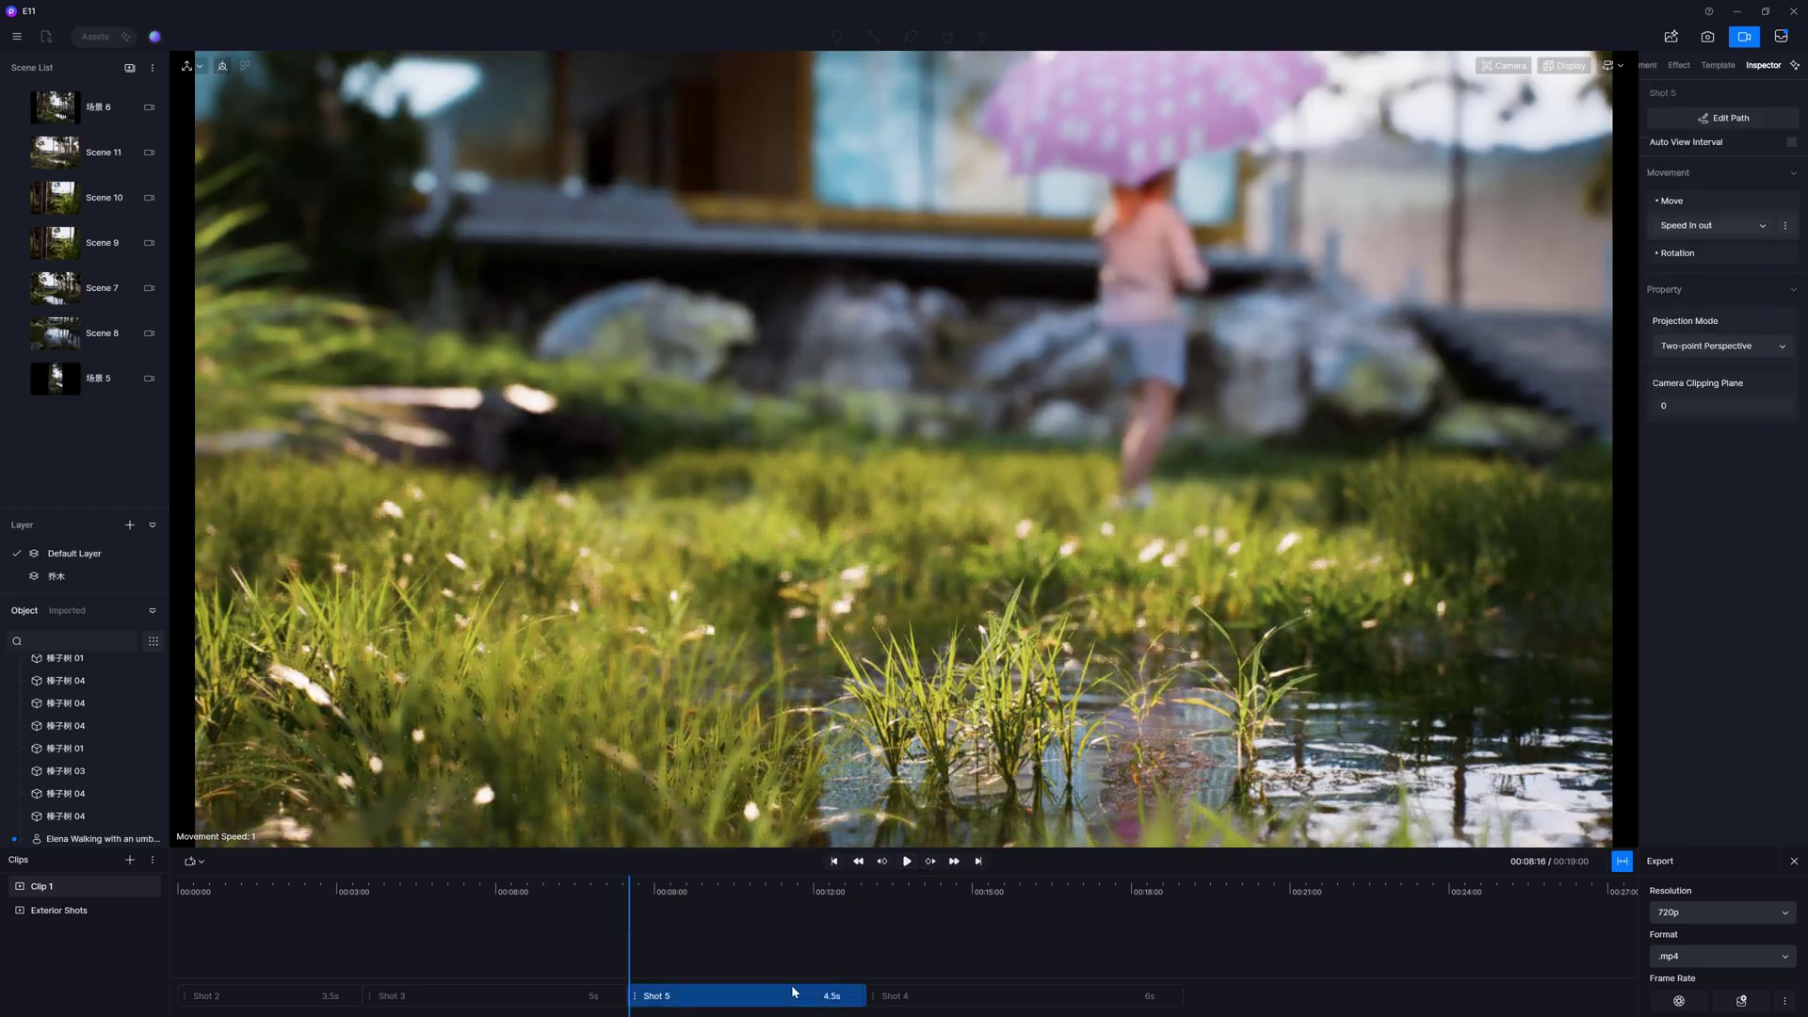
click(1165, 287)
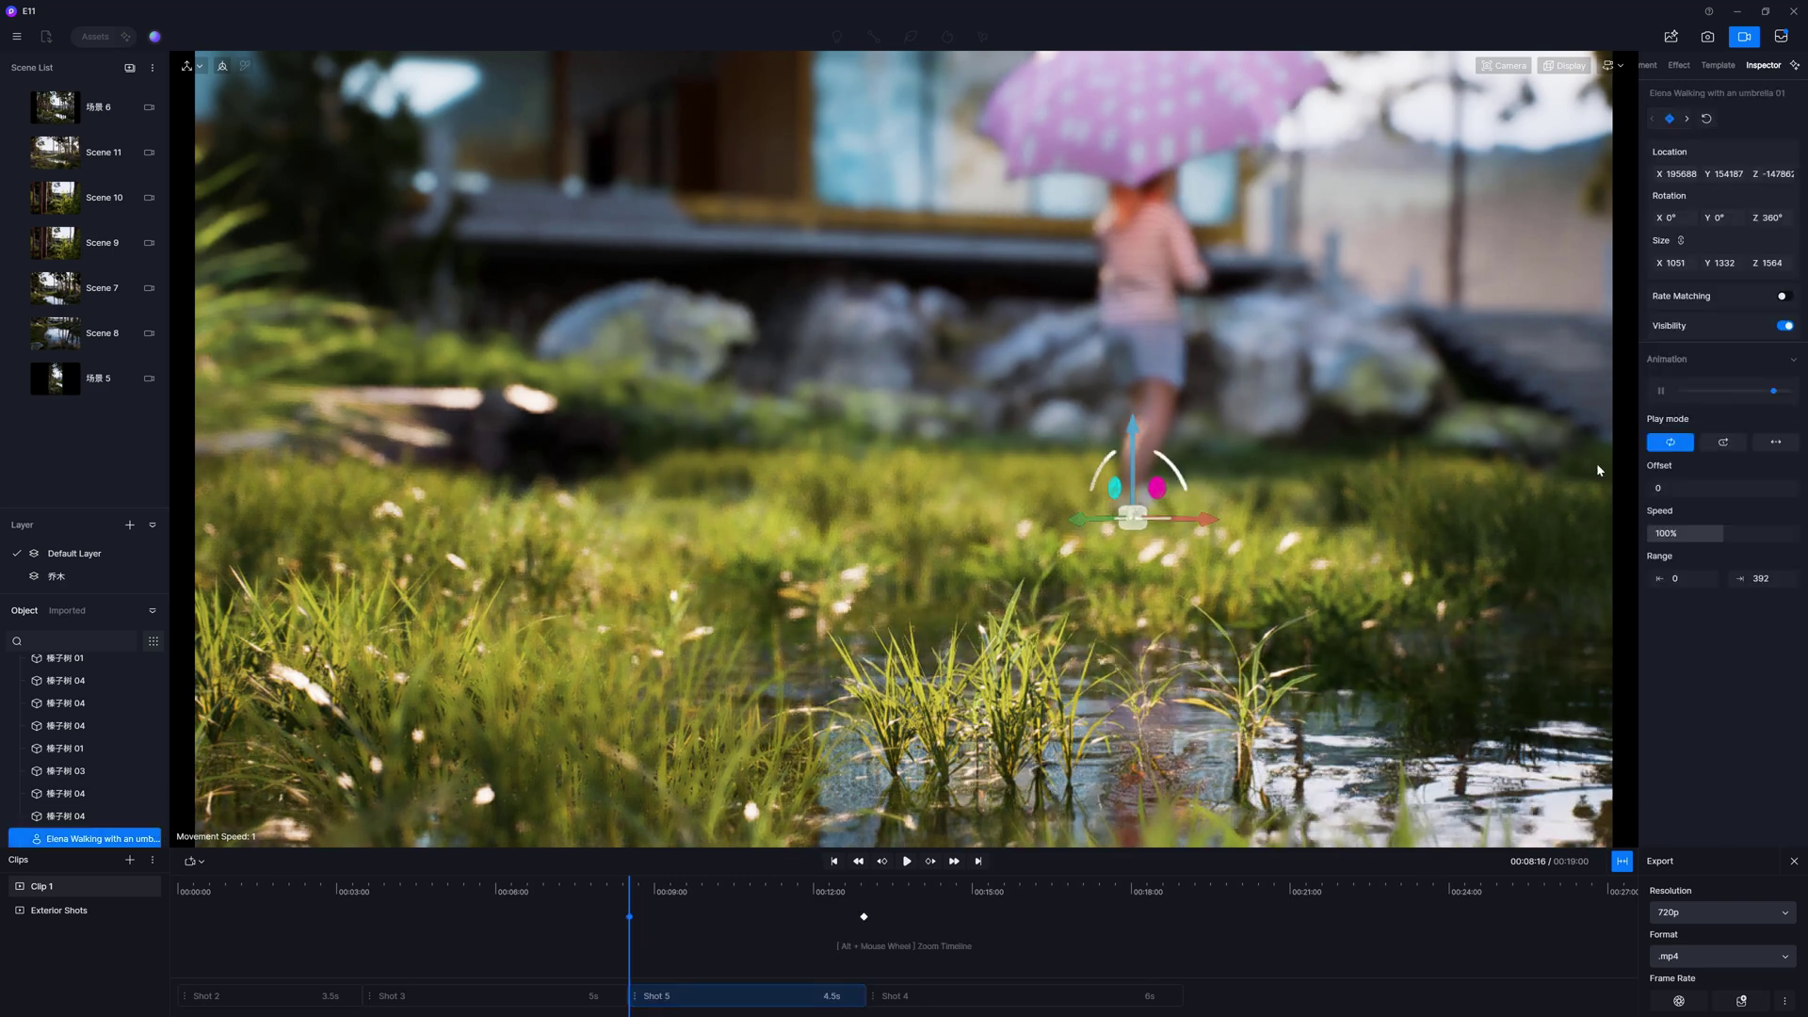
drag(1711, 525, 1679, 534)
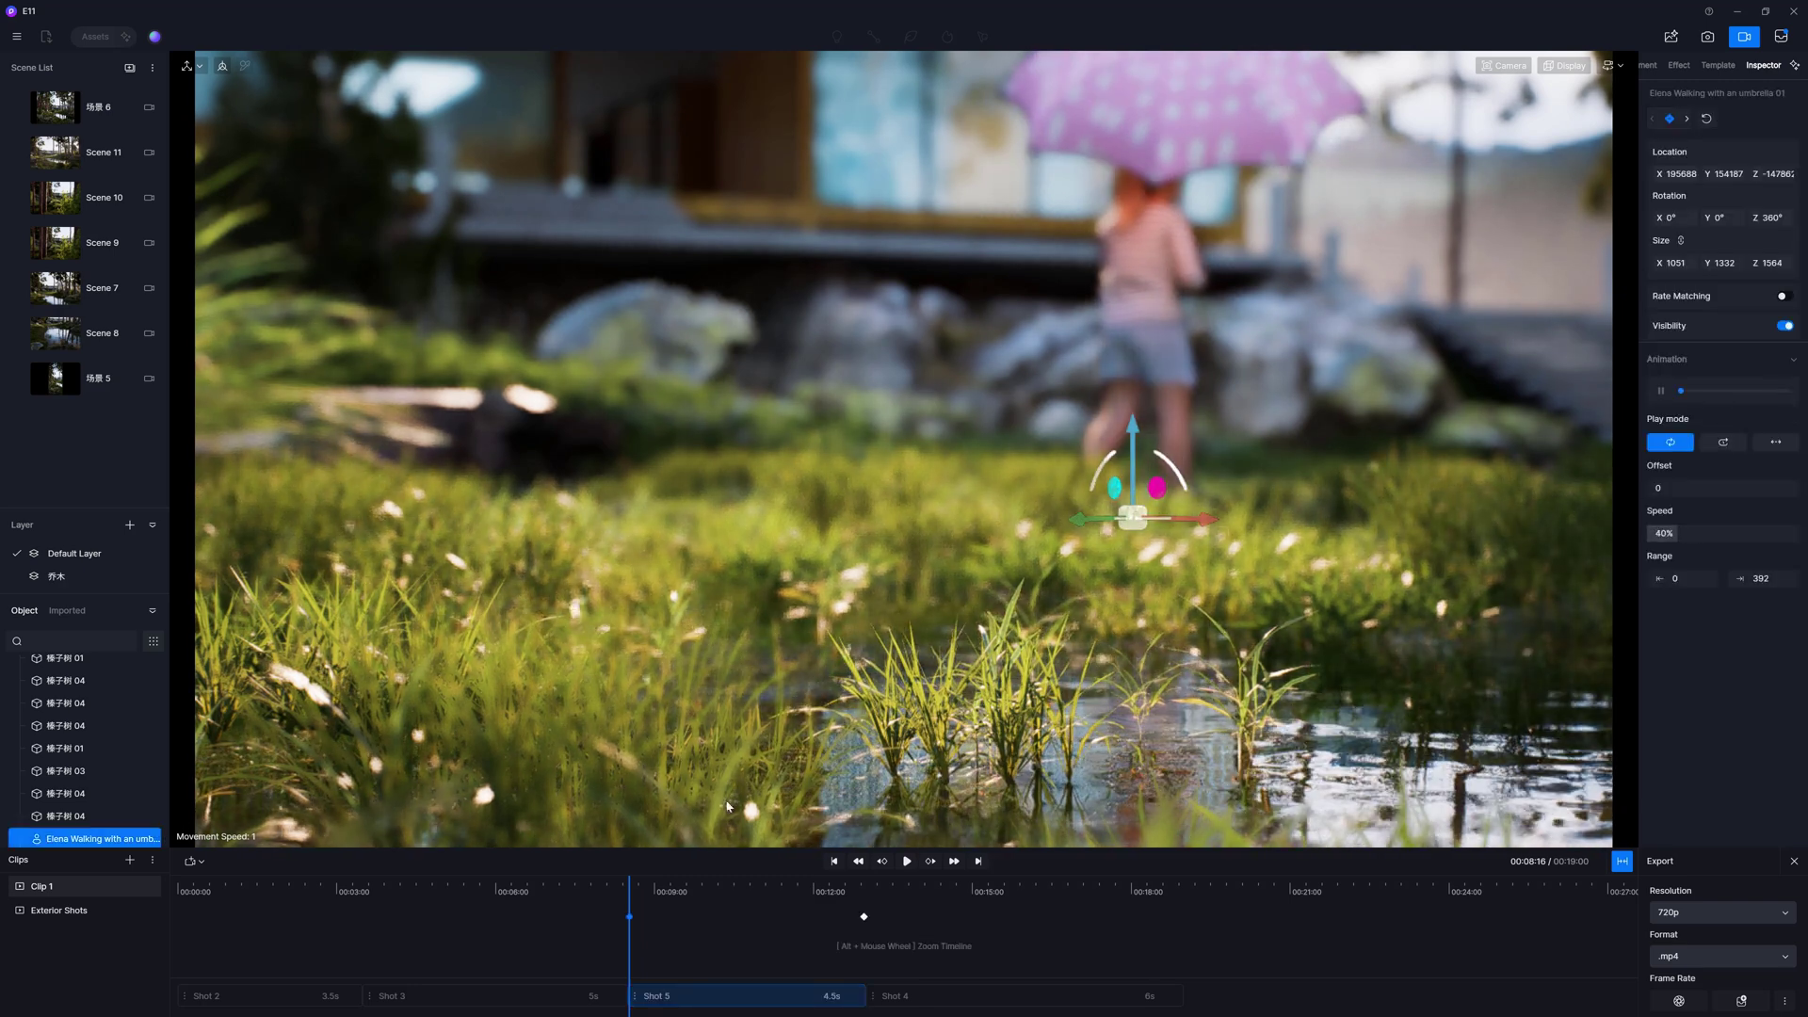
click(908, 862)
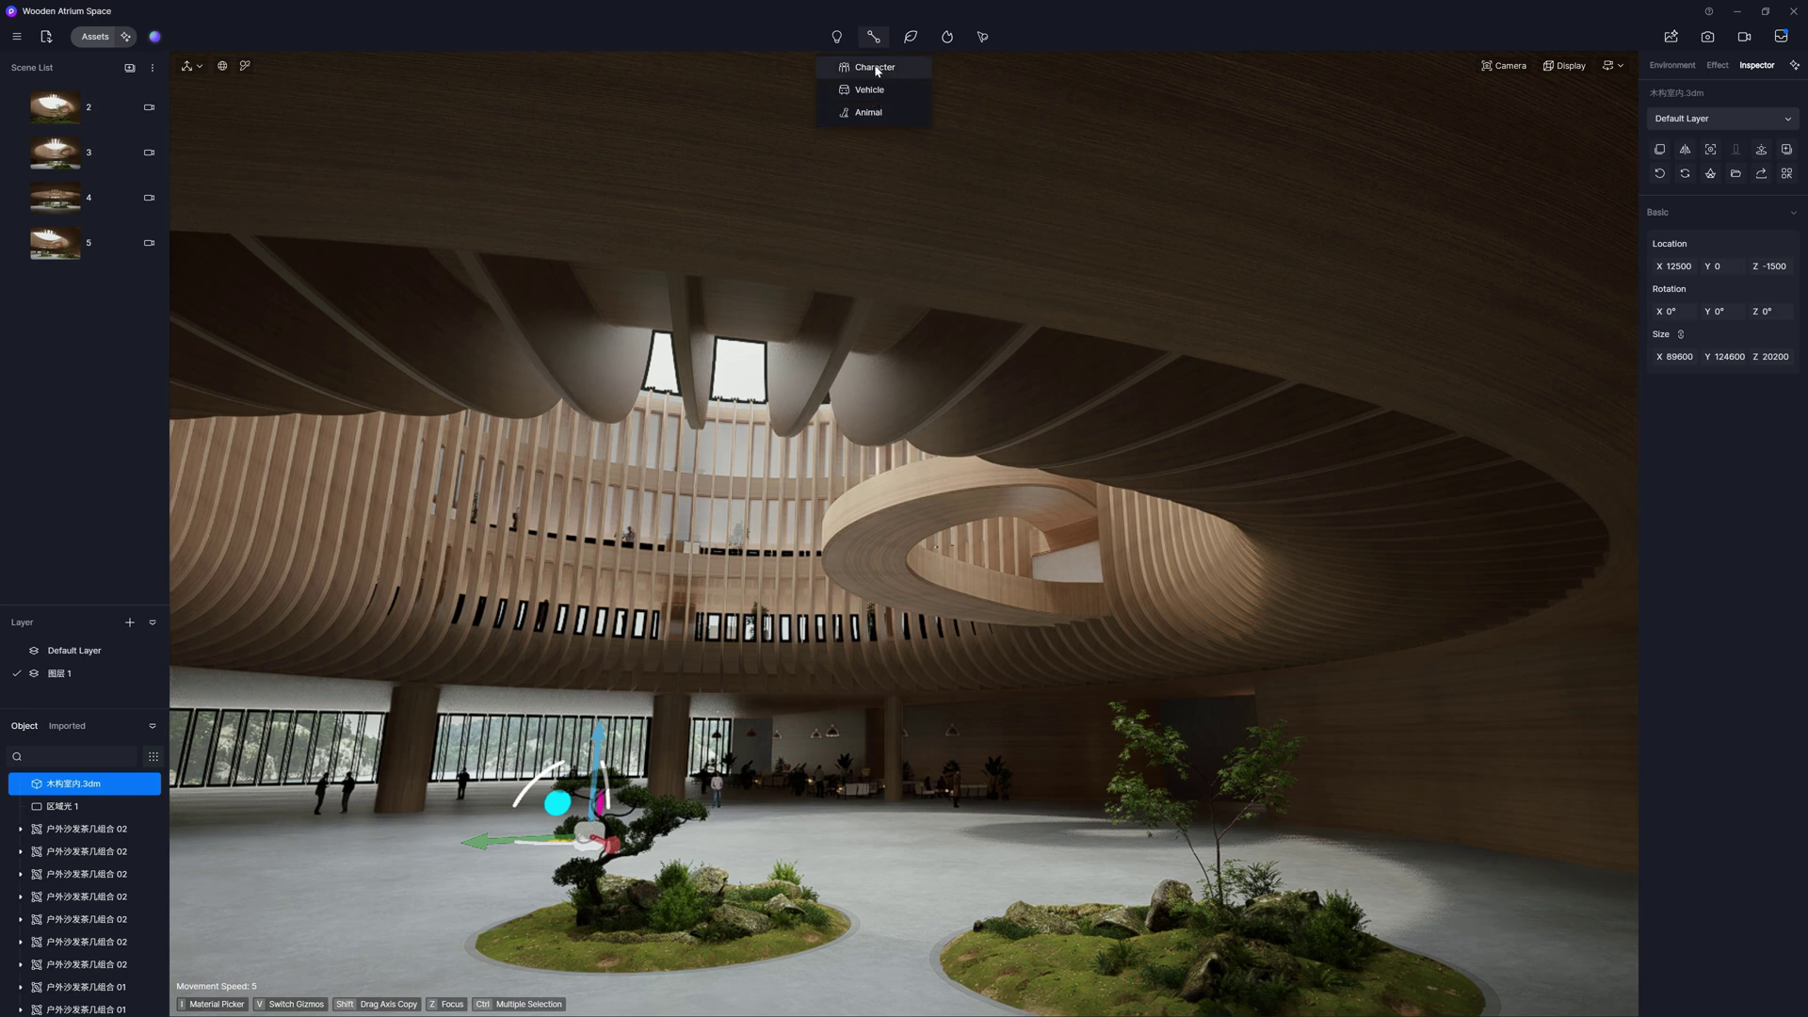
Start a Character path and choose walking models including Joshua Walking 01.
click(875, 68)
scroll(484, 563, up, 2)
scroll(484, 563, up, 3)
scroll(484, 563, up, 3)
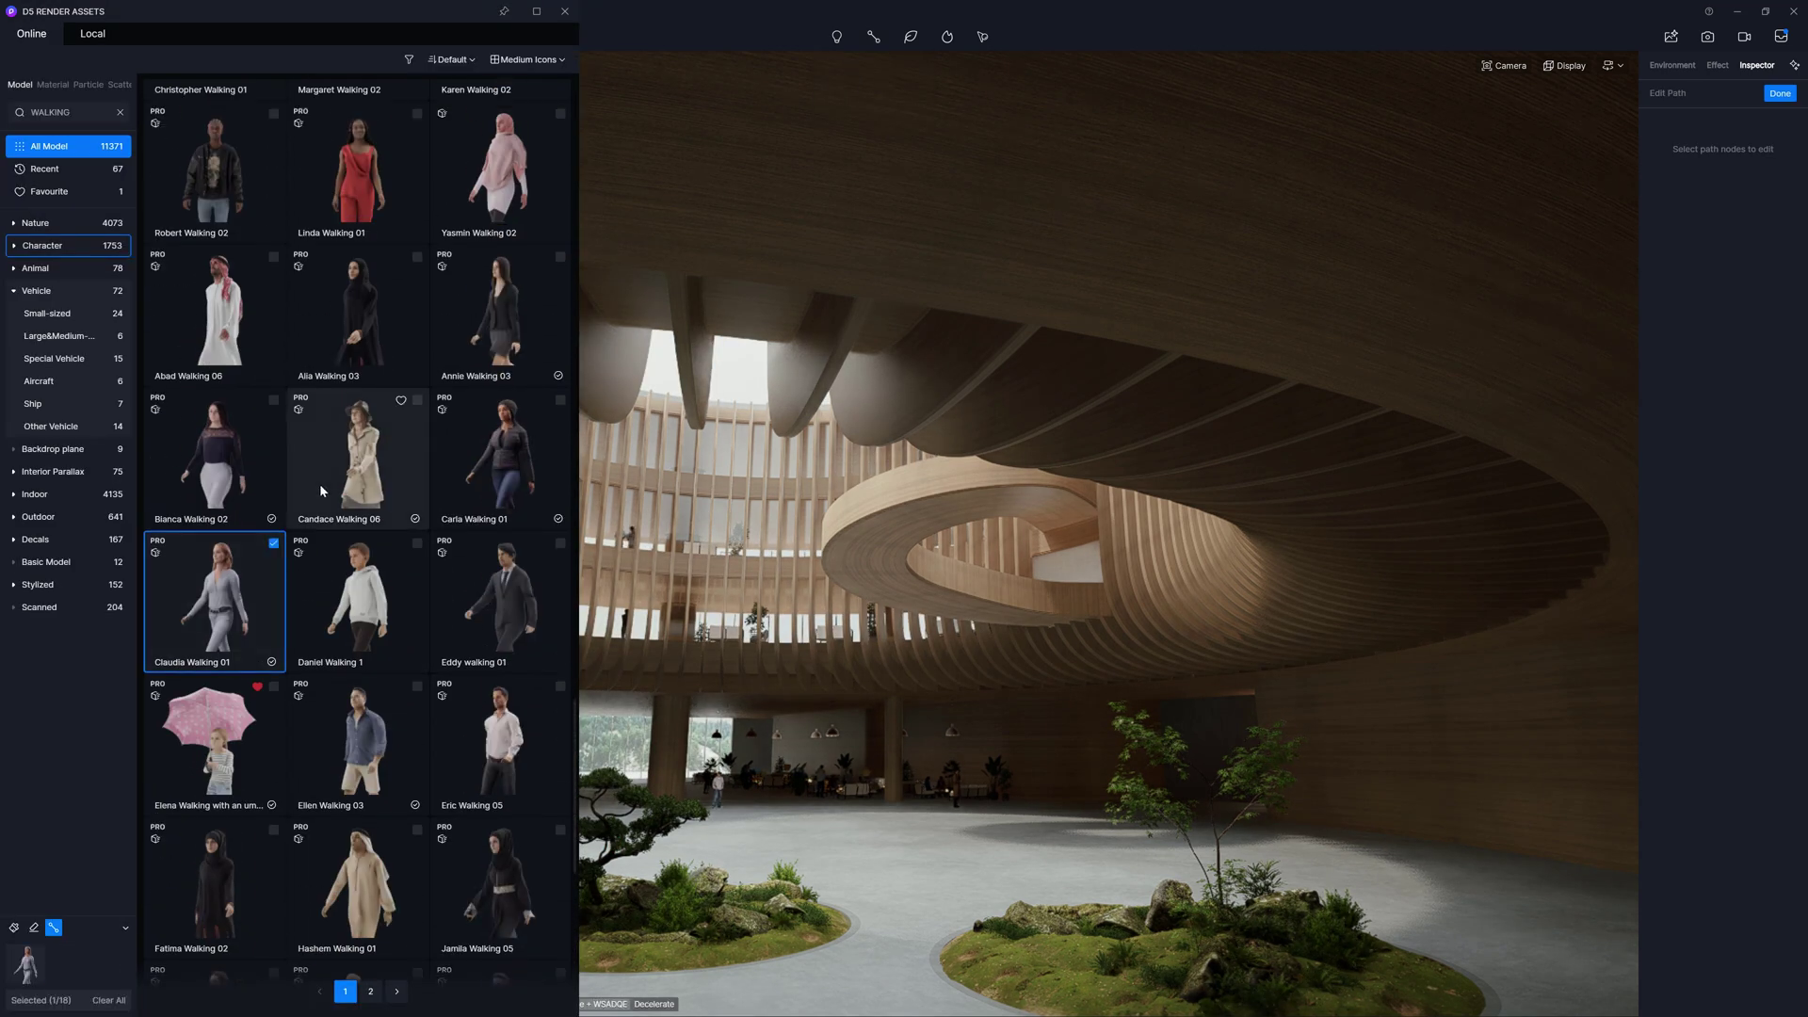
scroll(332, 461, up, 2)
click(416, 365)
scroll(417, 365, up, 2)
scroll(416, 365, up, 2)
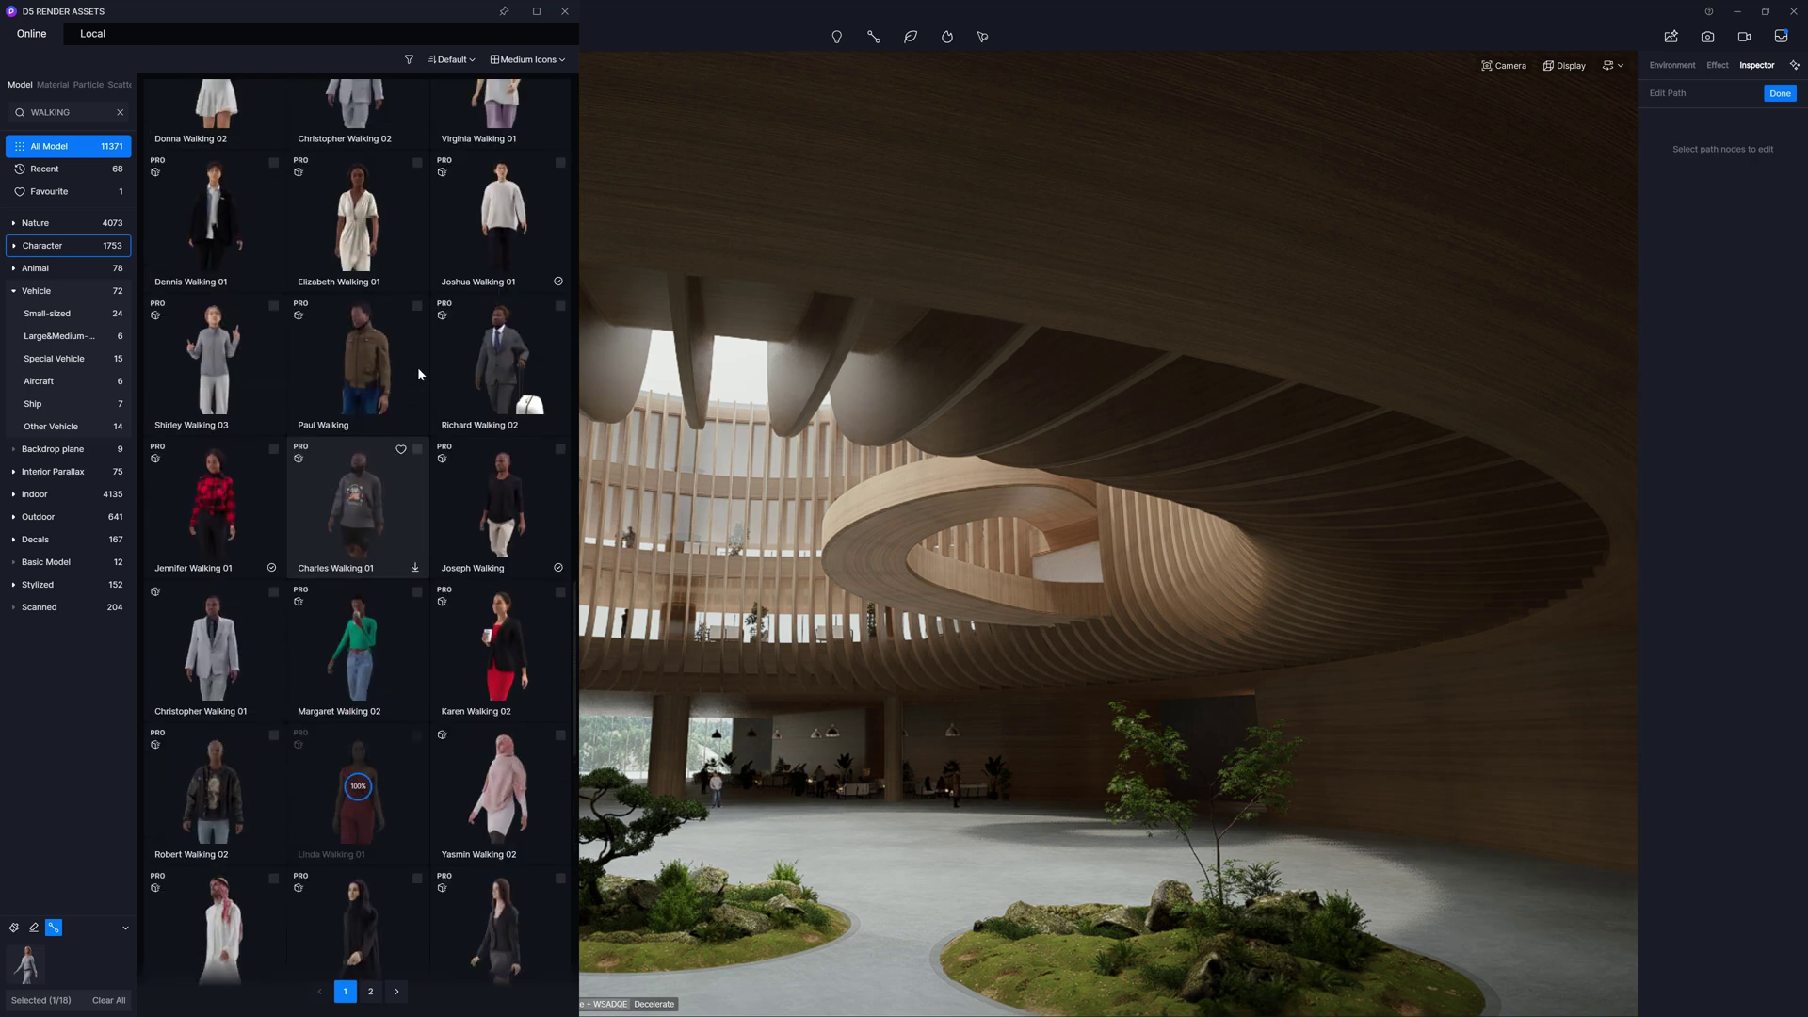
scroll(418, 374, up, 2)
click(499, 415)
Draw the path nodes across the atrium floor, finish it, and add Barbara Walking 02.
click(807, 1006)
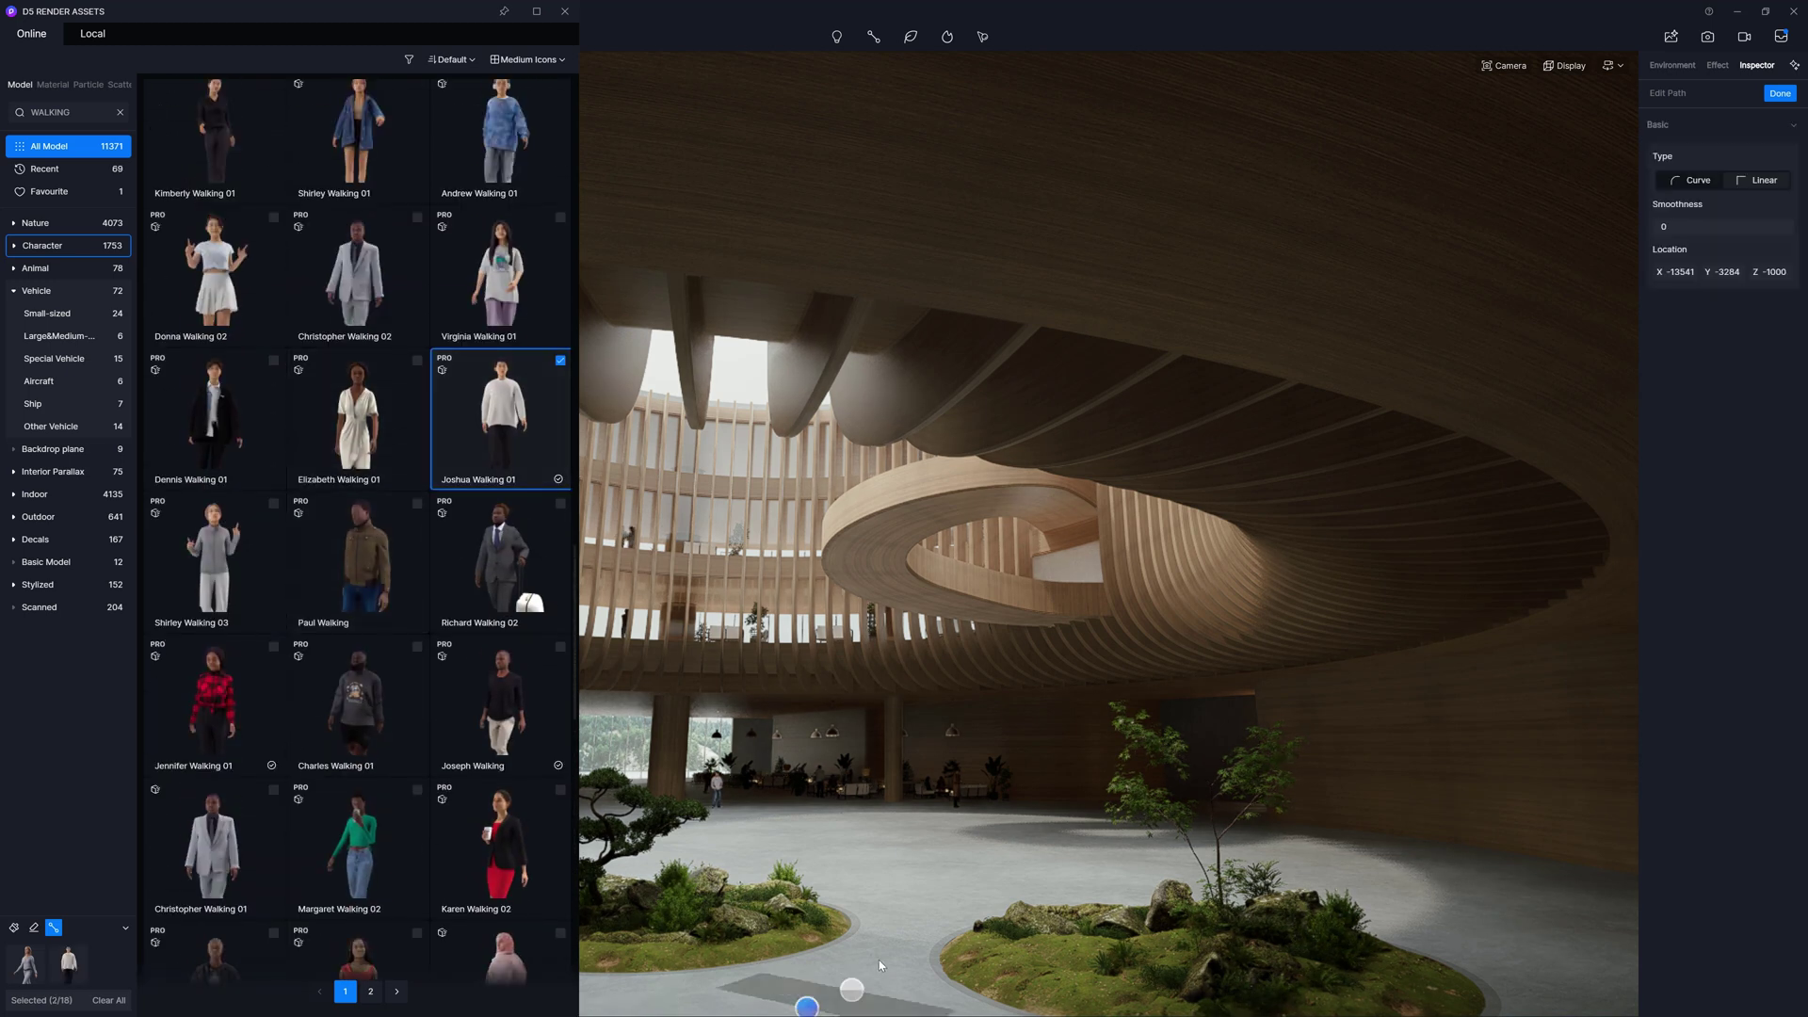
click(925, 889)
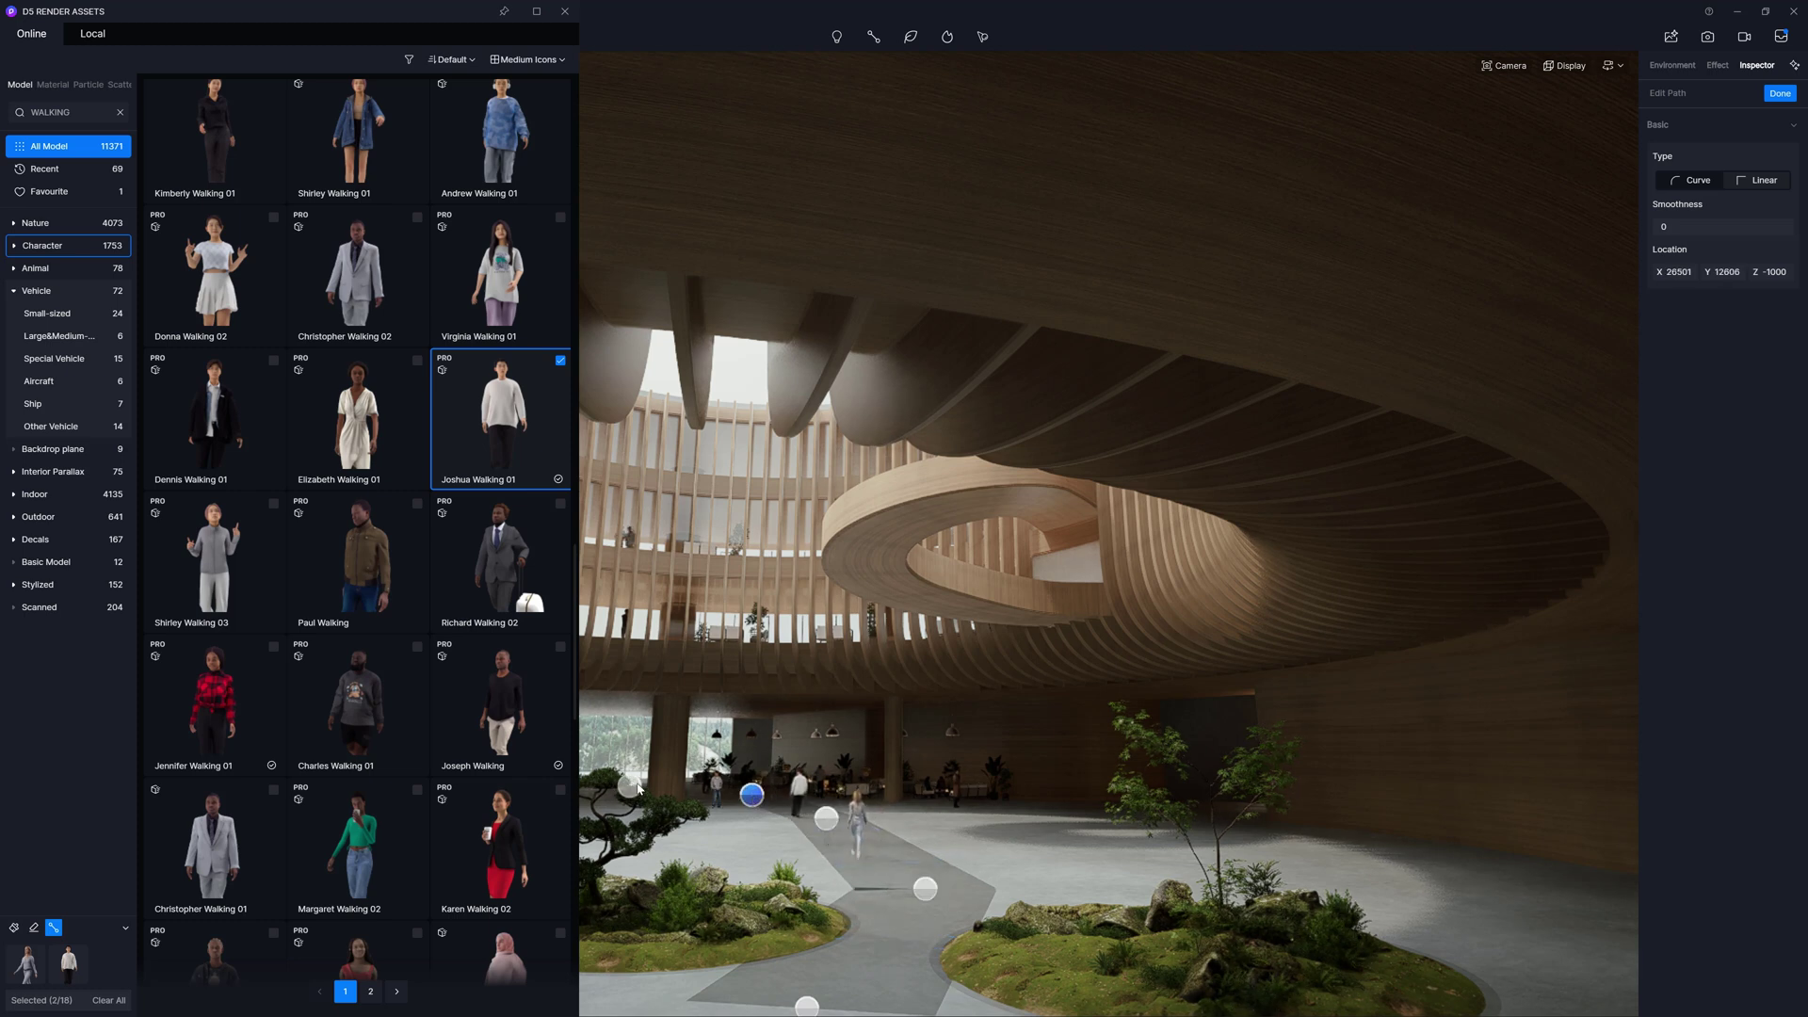
click(1780, 93)
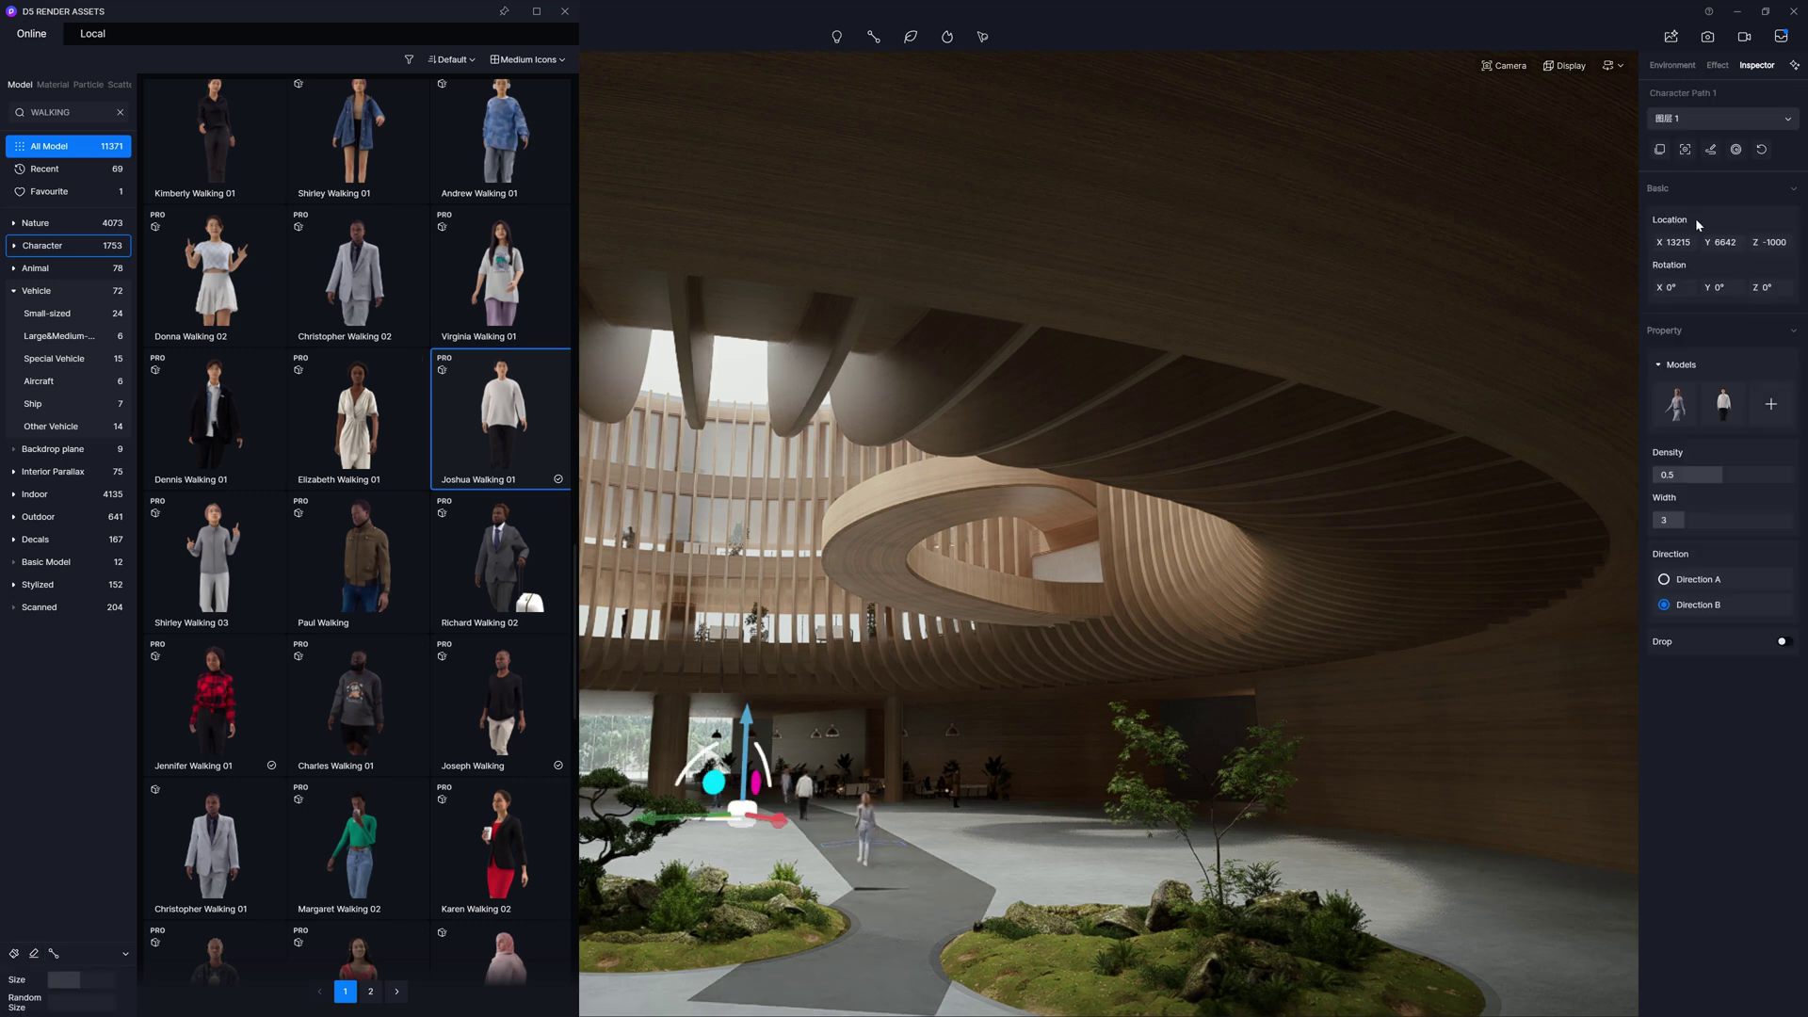
mouse_move(1677, 404)
click(1768, 406)
click(560, 693)
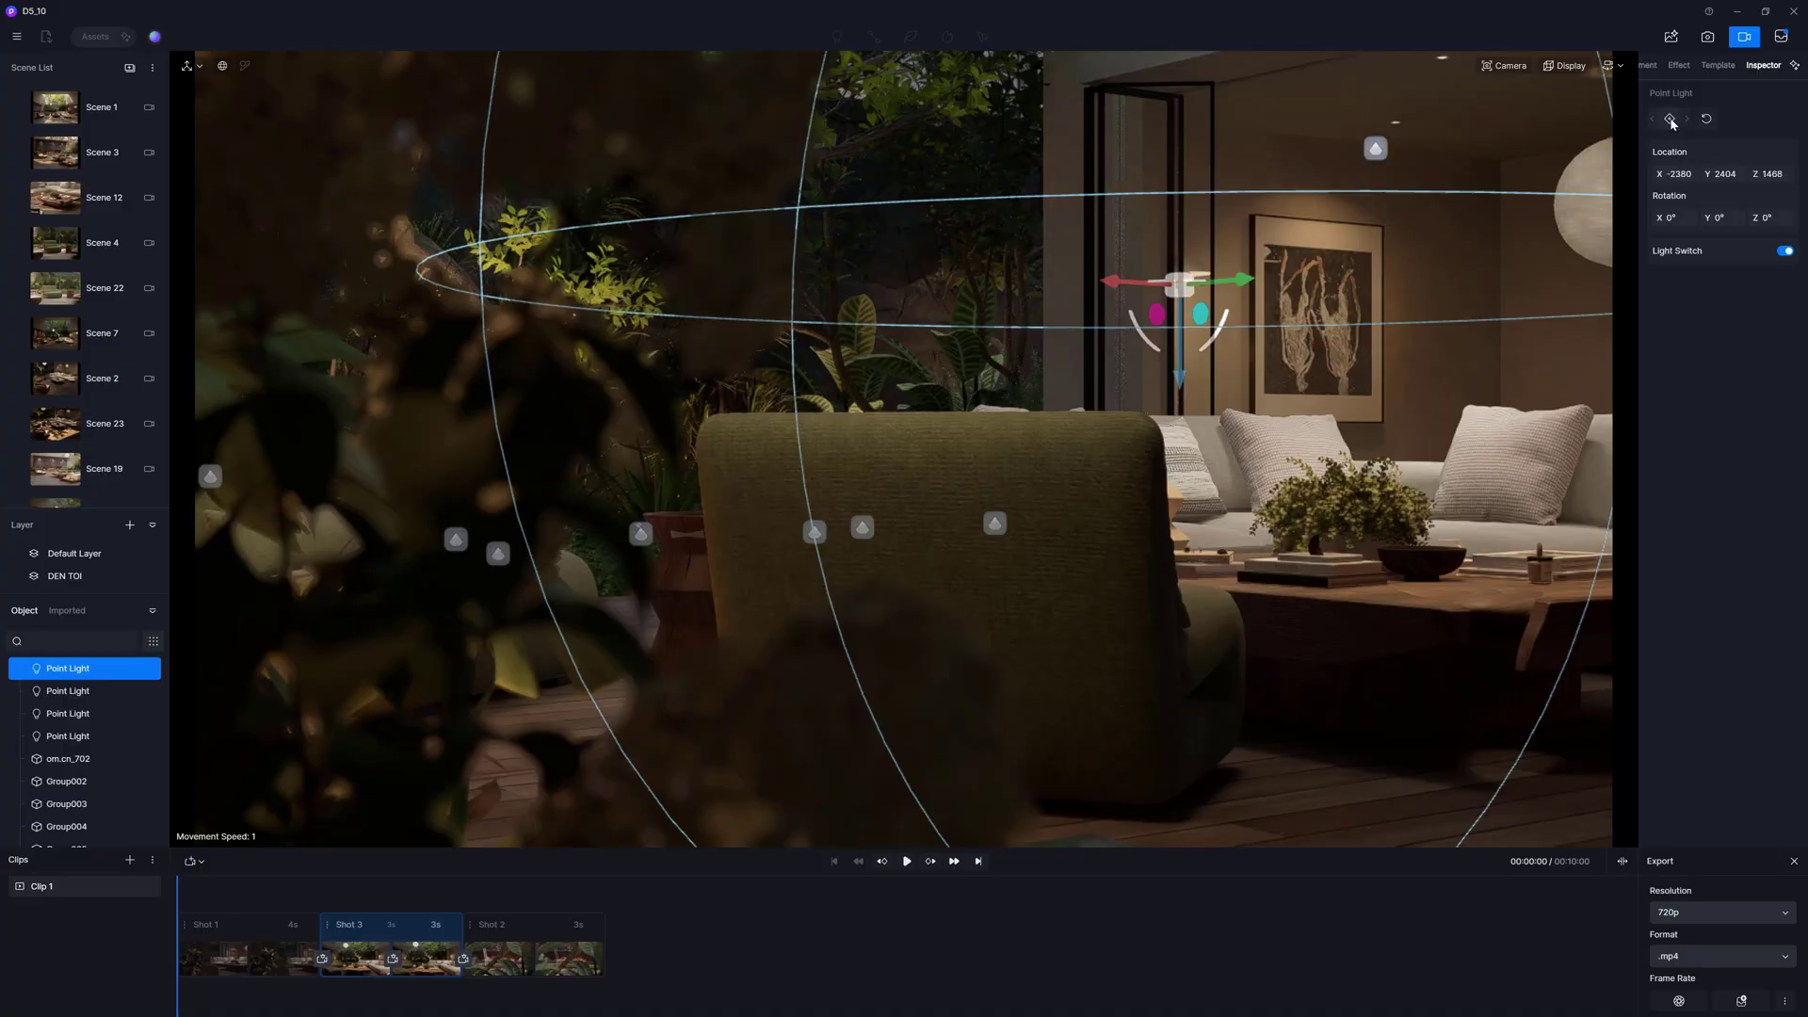
Keyframe the Point Light off at 0s and on at 2s, then preview the clip.
click(1786, 251)
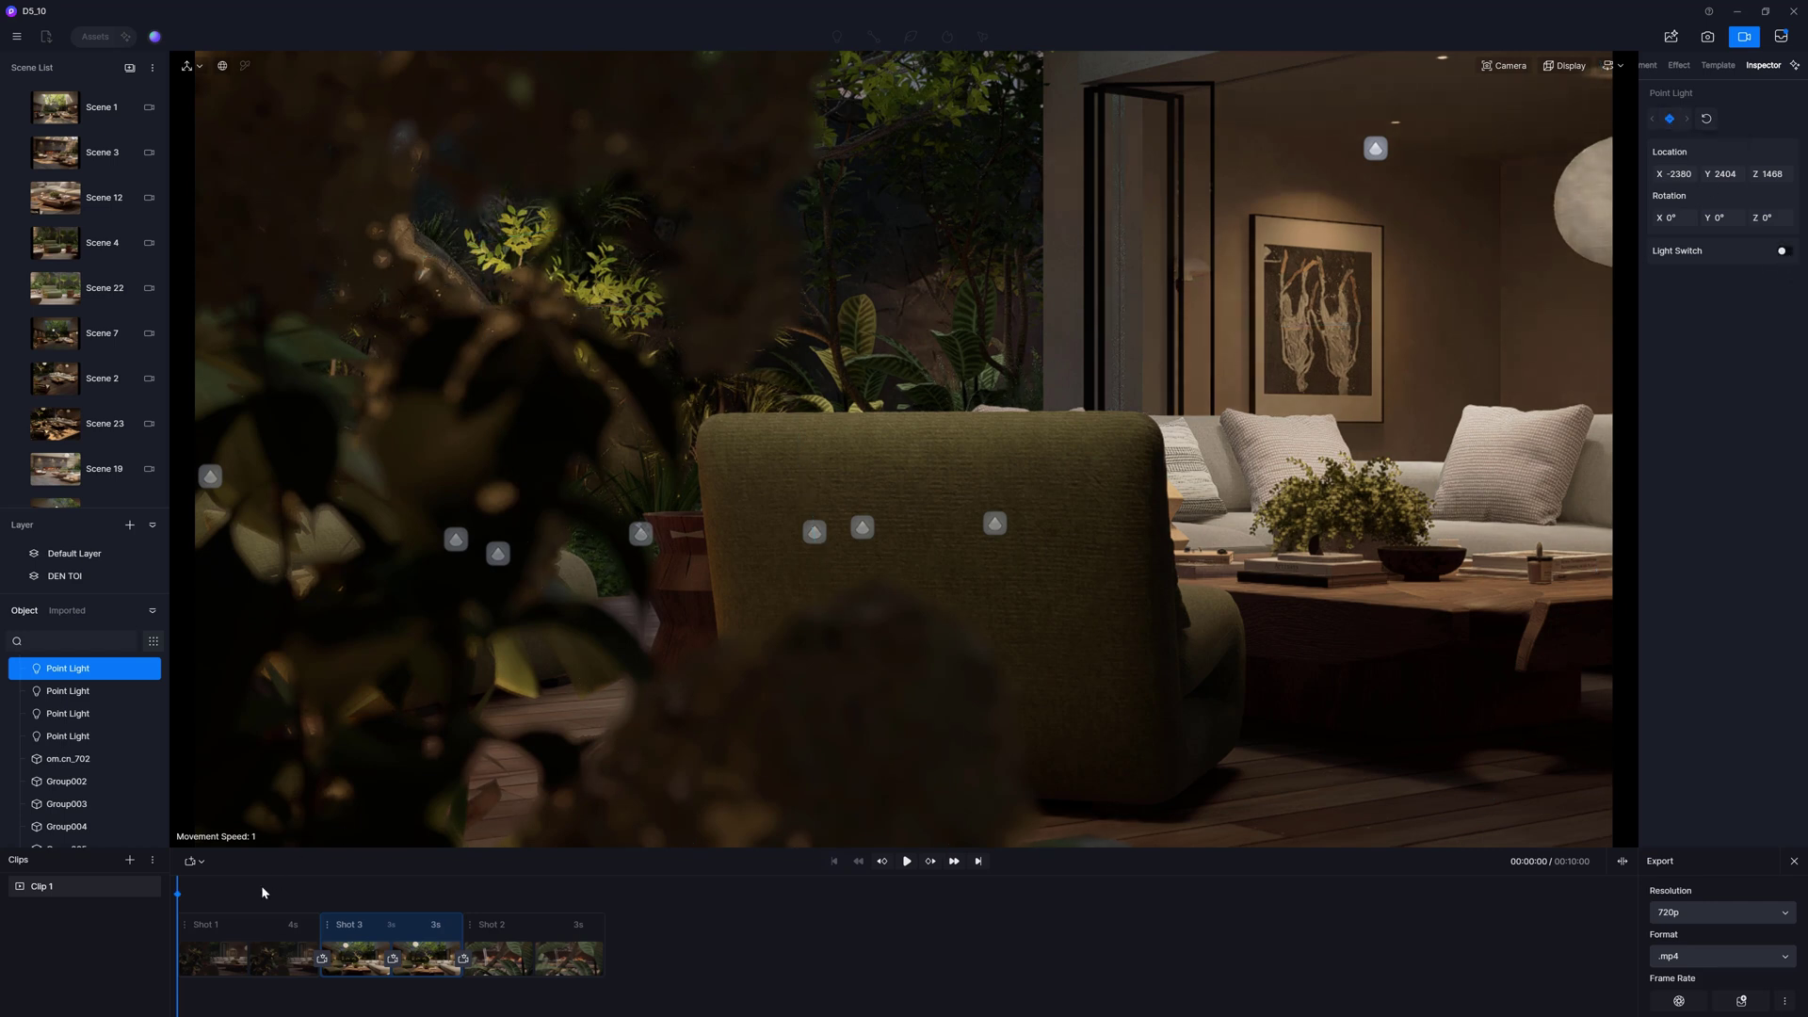
drag(178, 883, 254, 890)
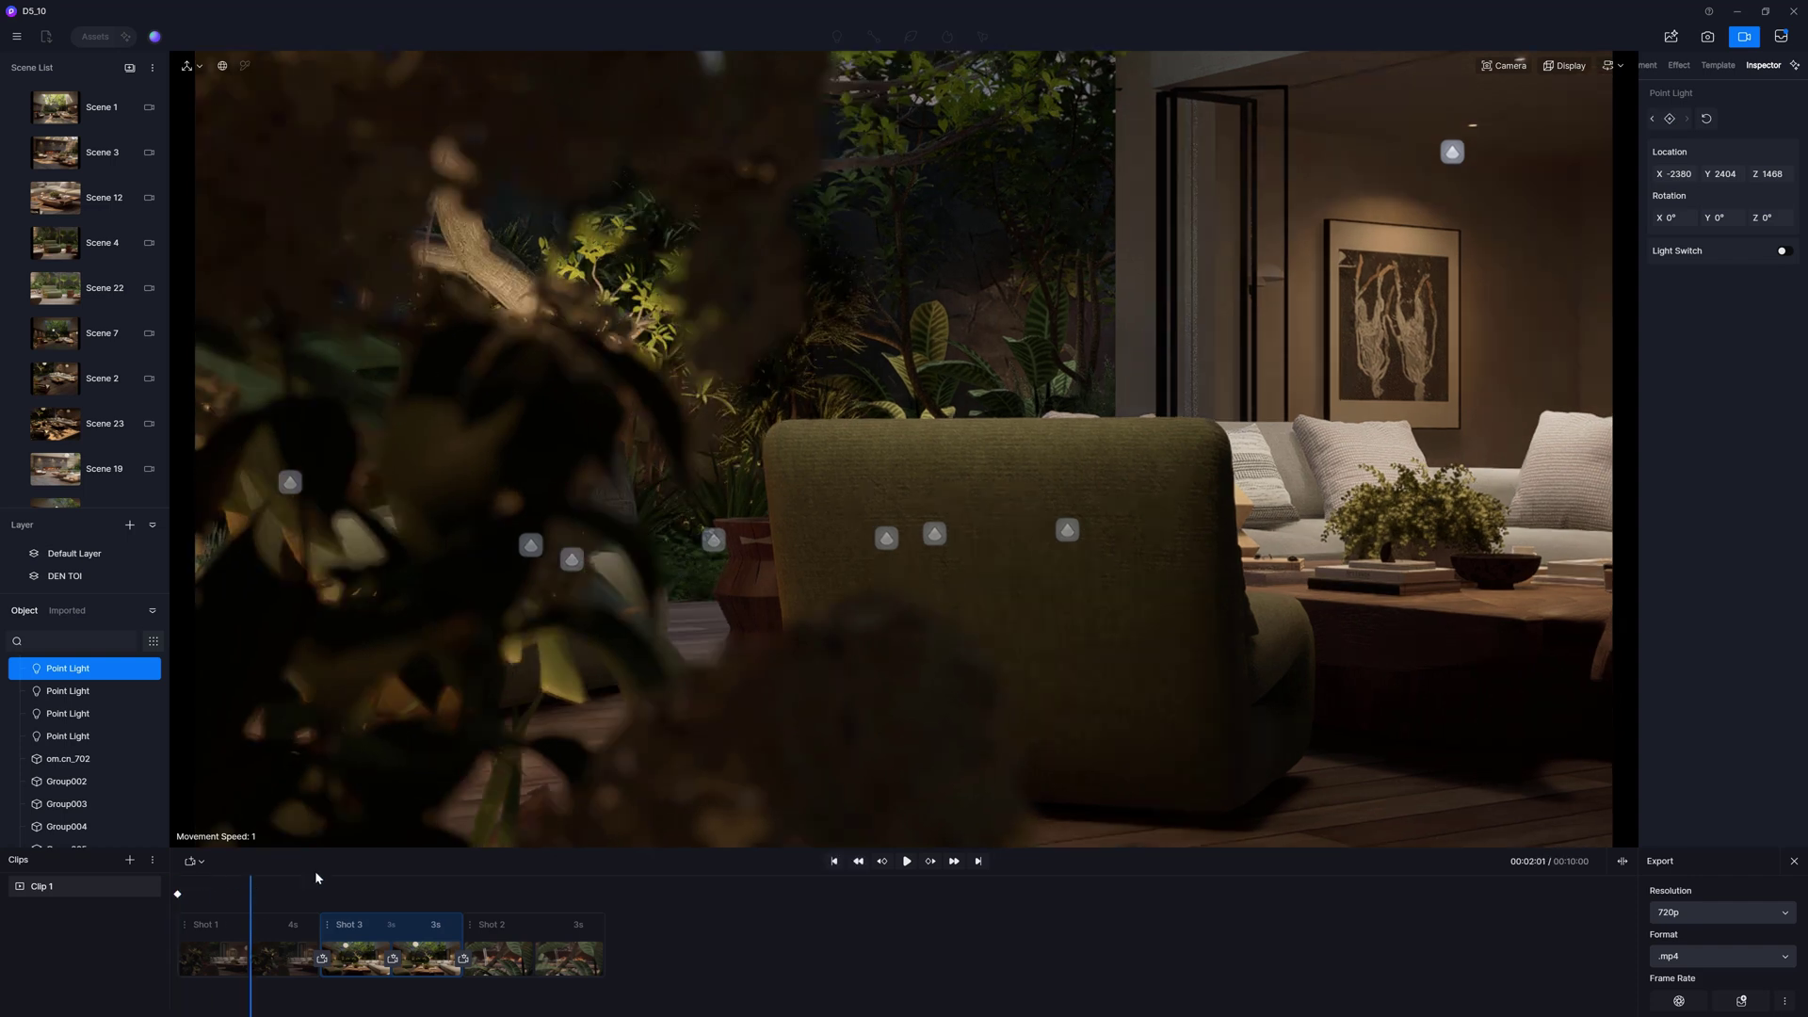
click(1783, 253)
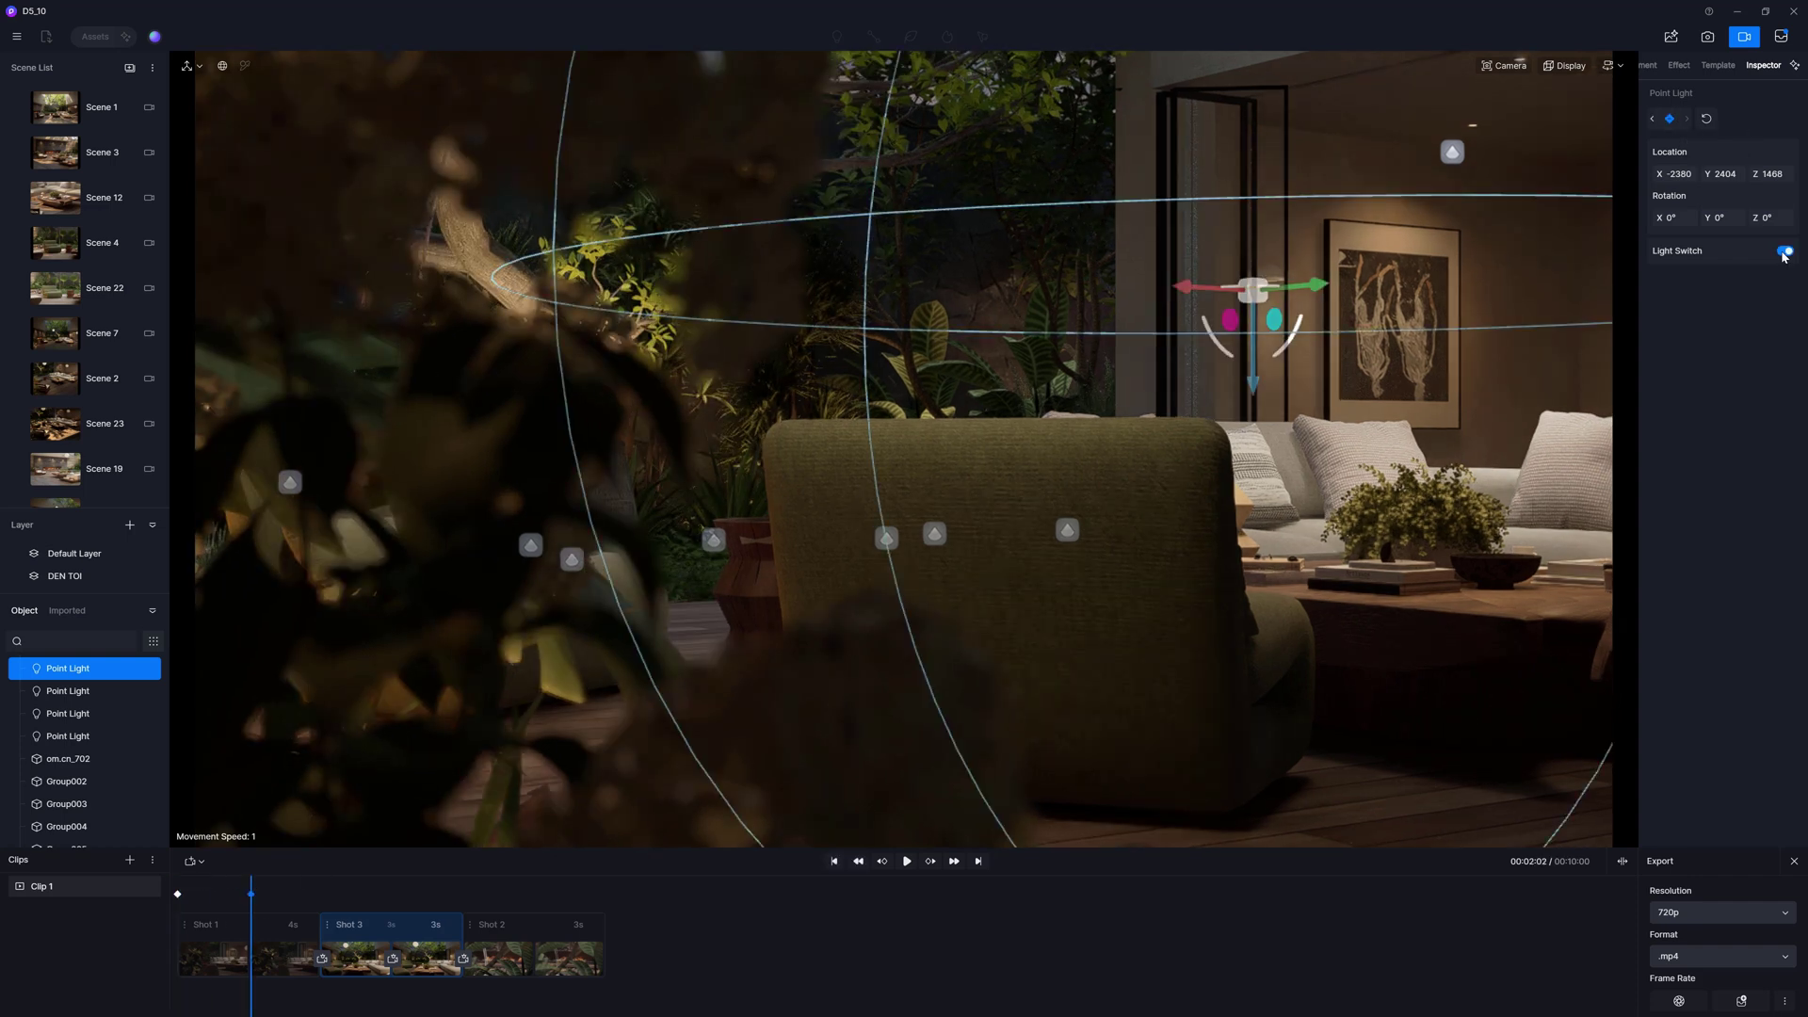
drag(252, 885, 152, 890)
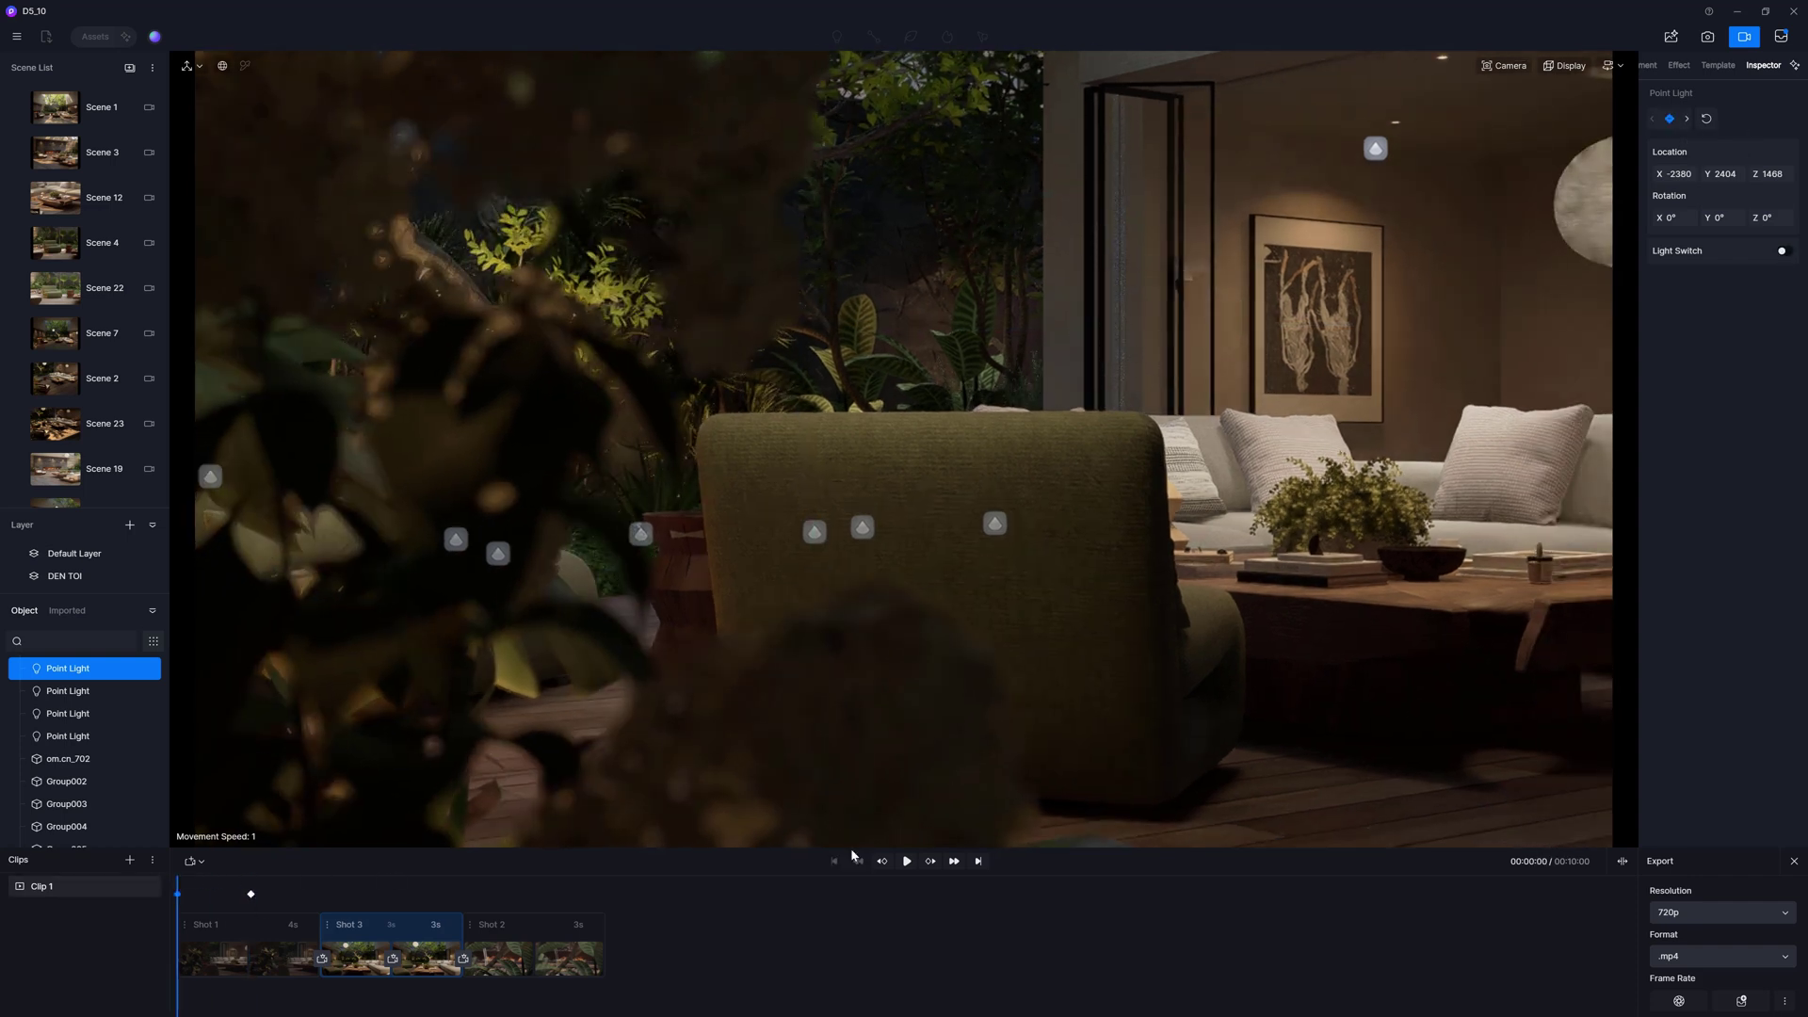
click(907, 863)
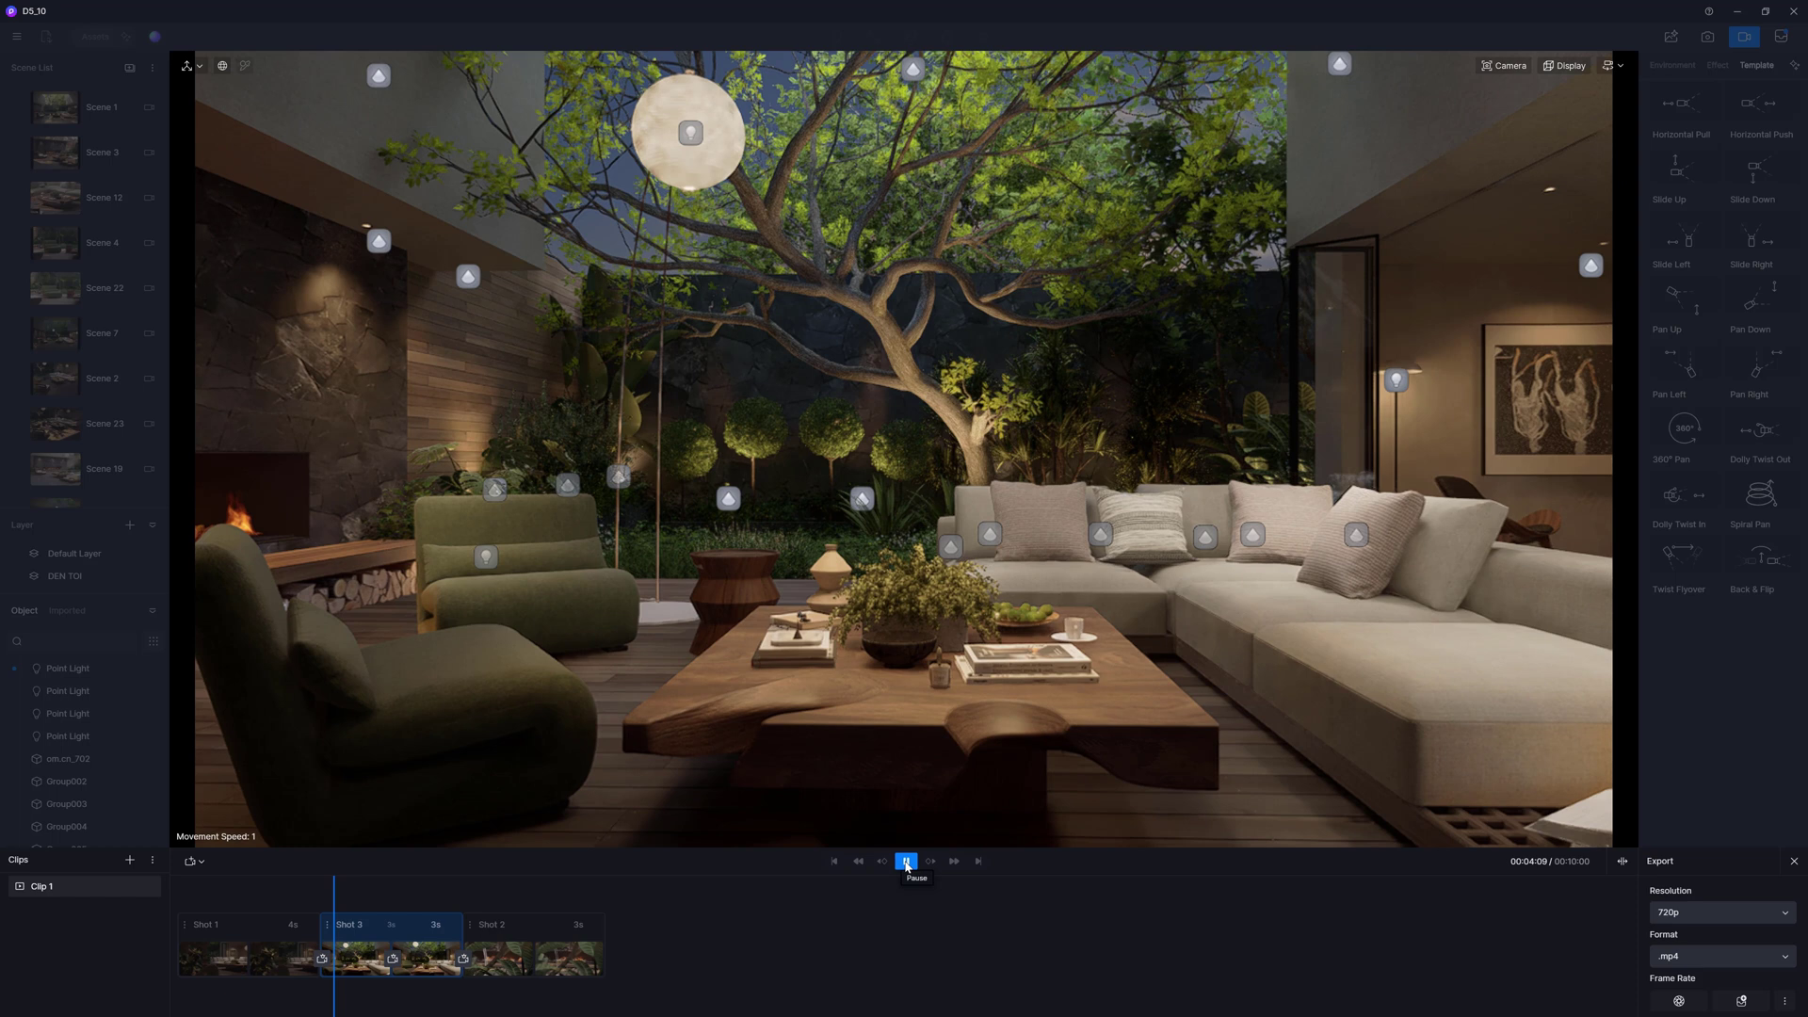
click(907, 863)
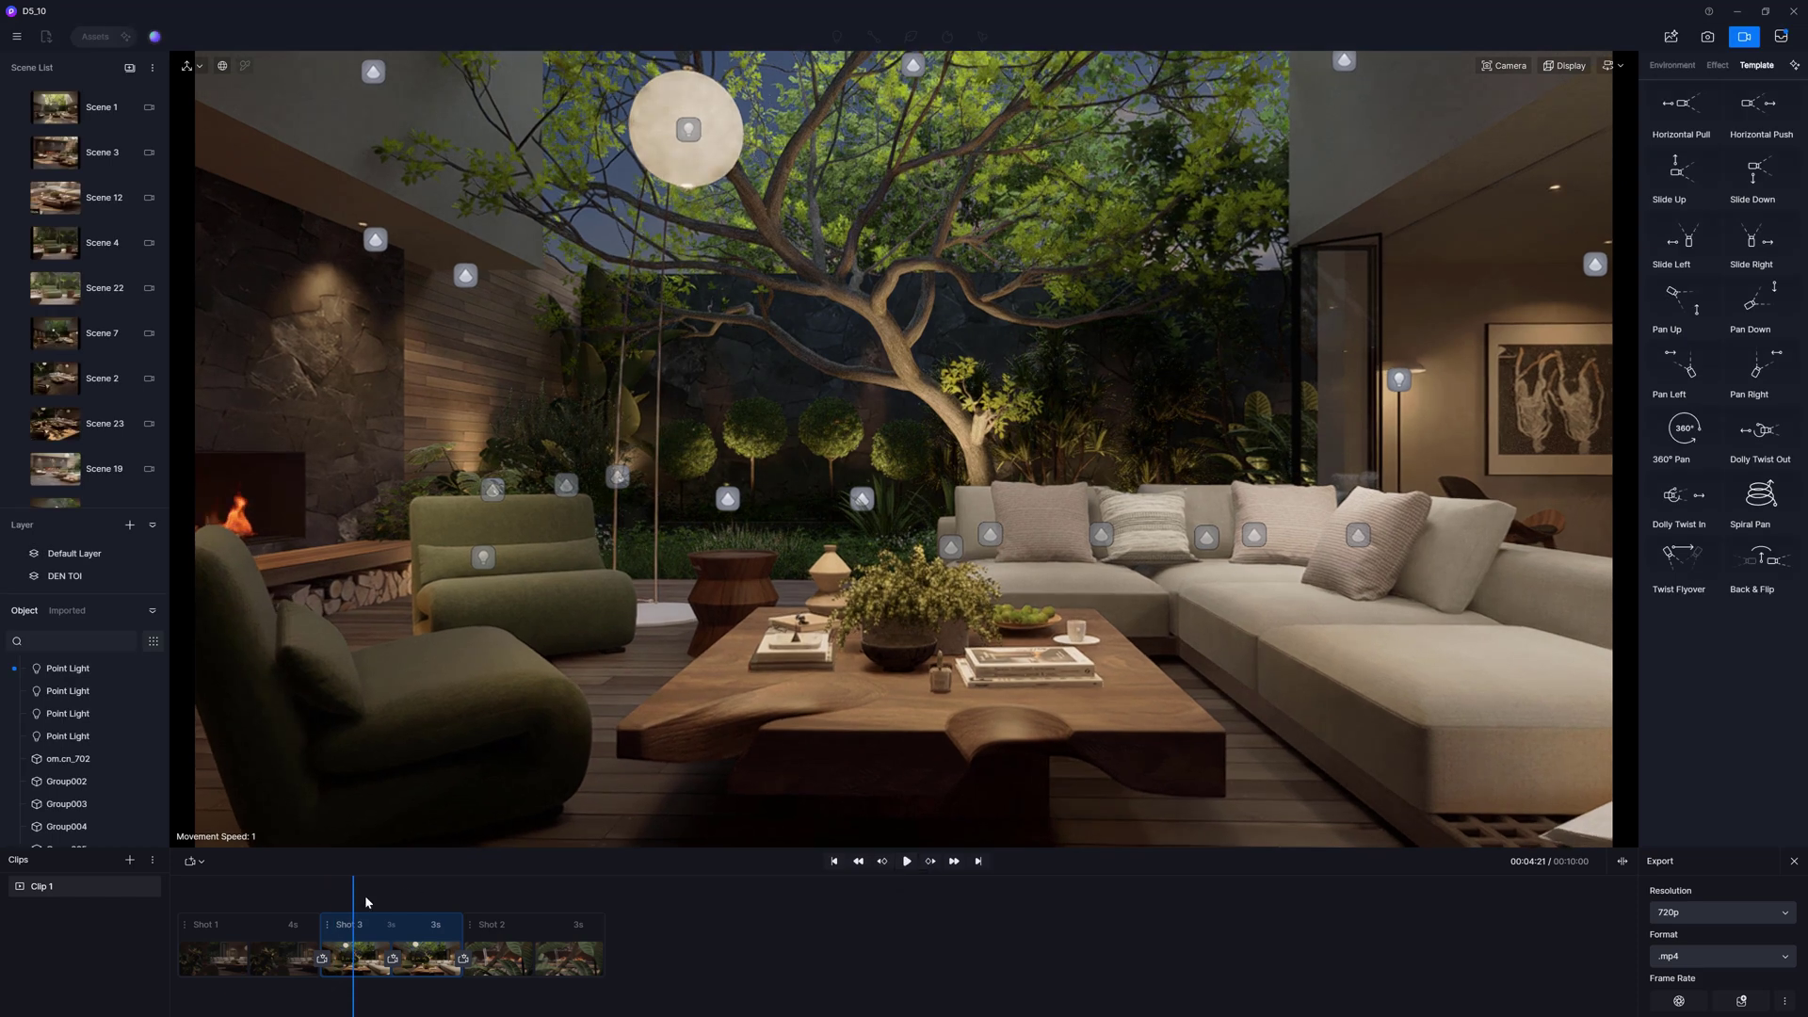
drag(354, 892, 162, 894)
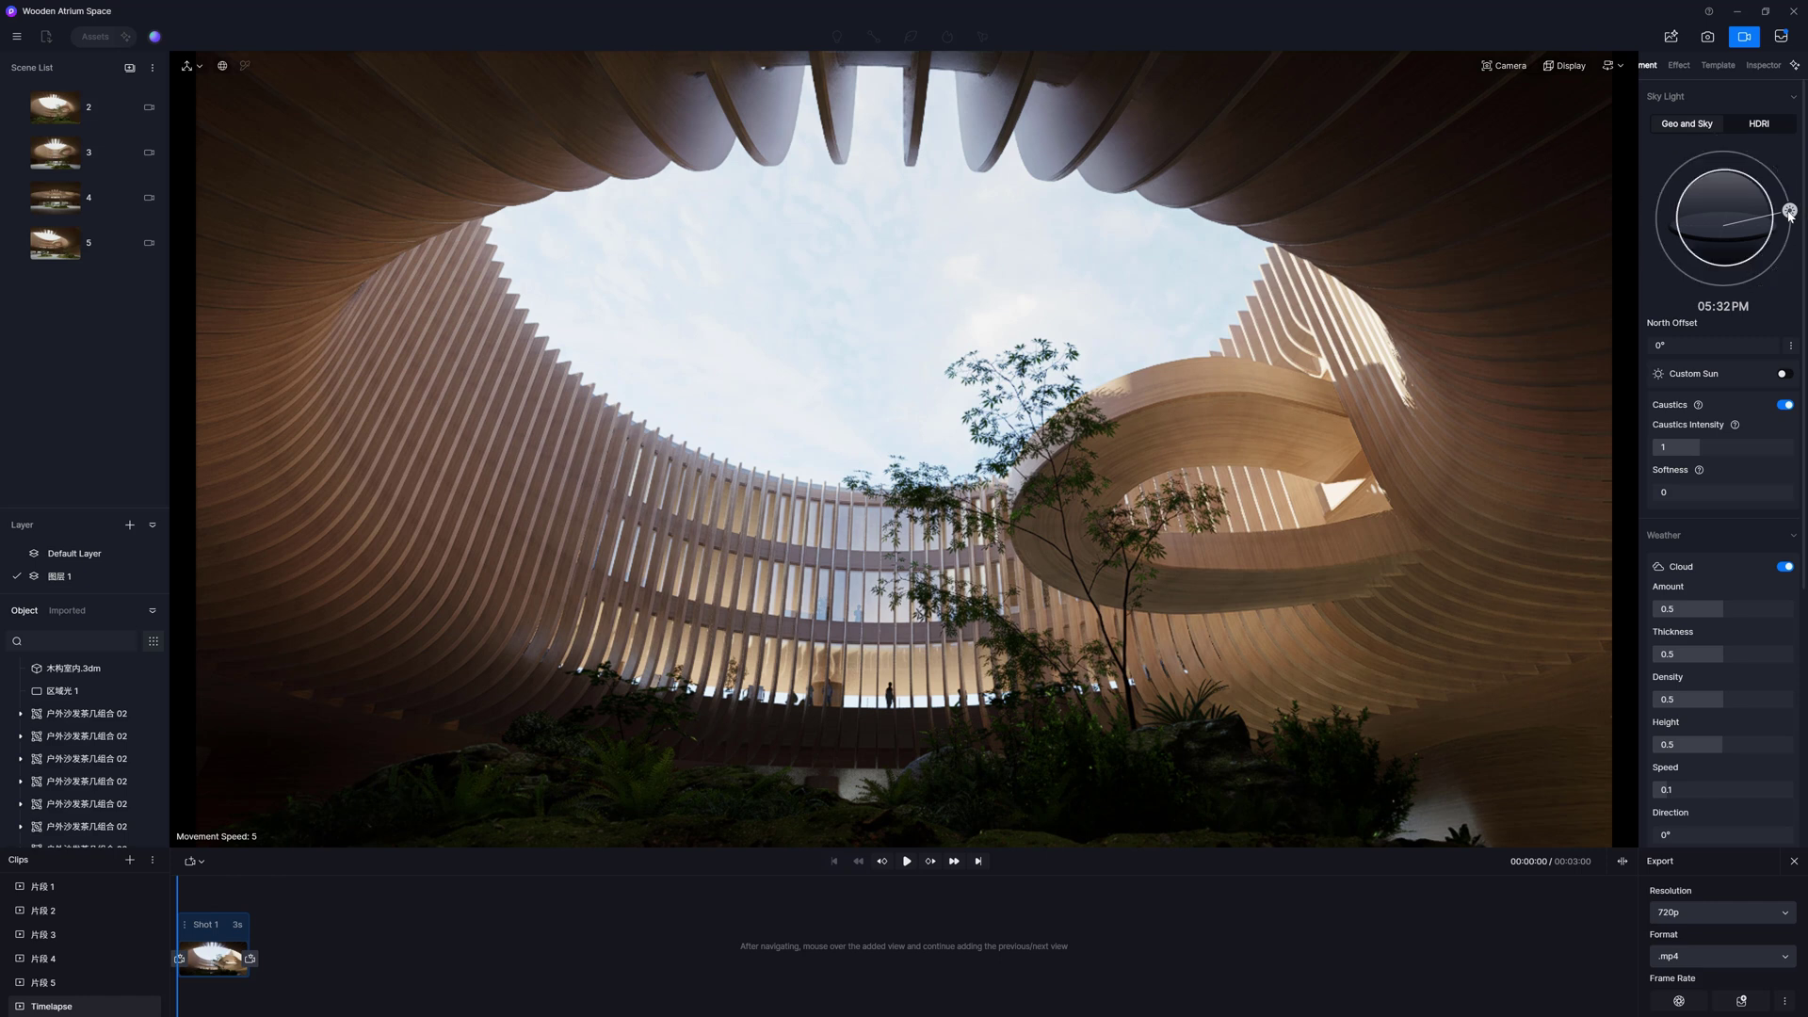
Drag the sun to pink dusk for an 8-second keyframe and play the Timelapse from the start.
drag(1790, 214, 1784, 244)
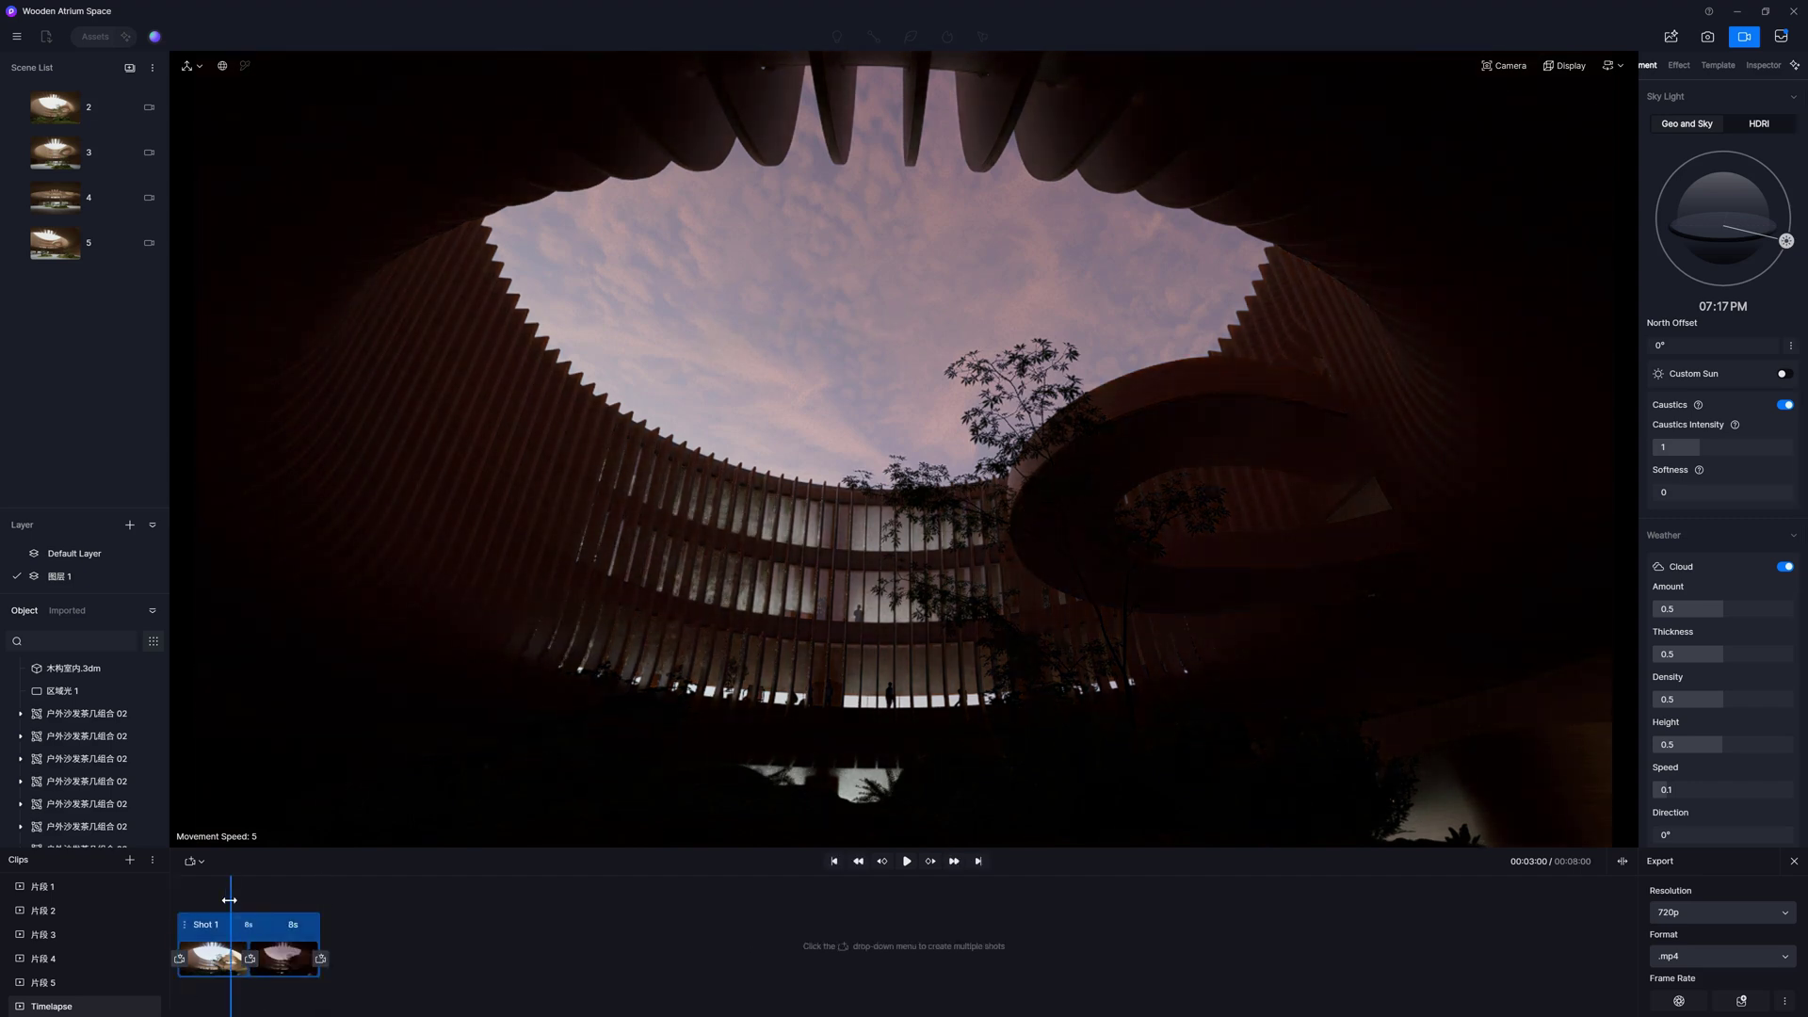
click(835, 861)
click(907, 861)
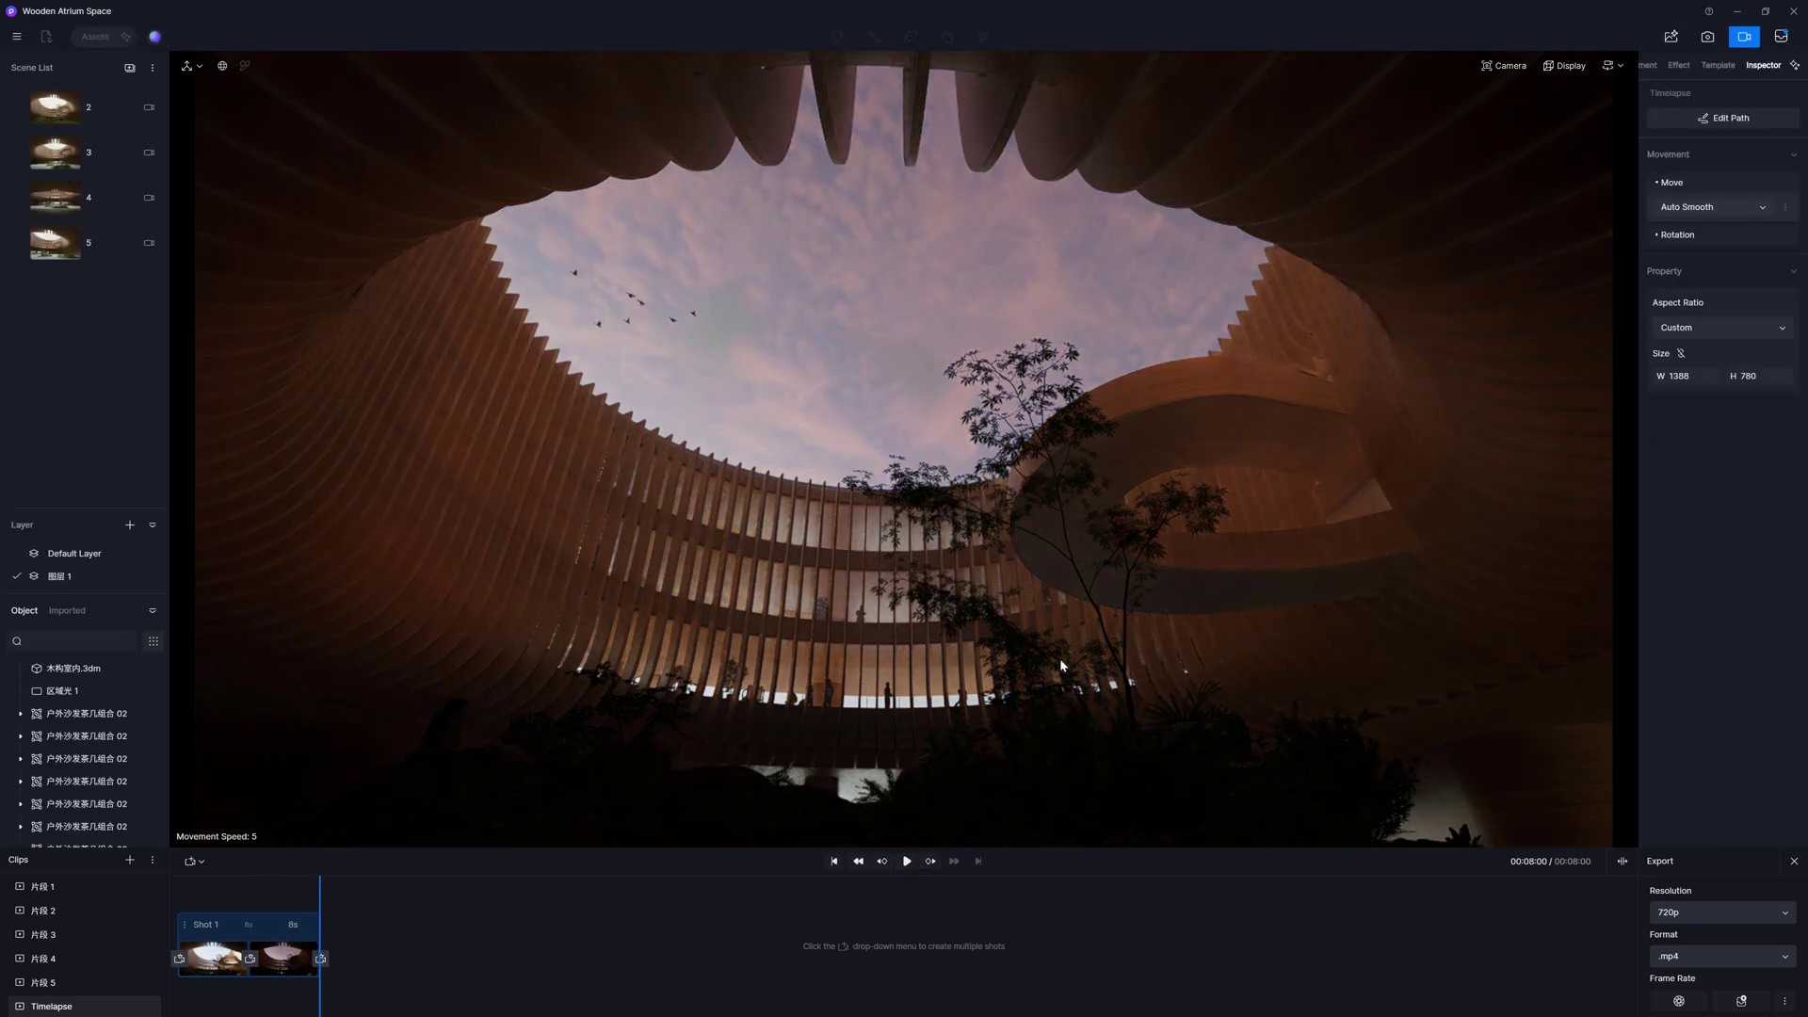
right_drag(1147, 537, 1285, 526)
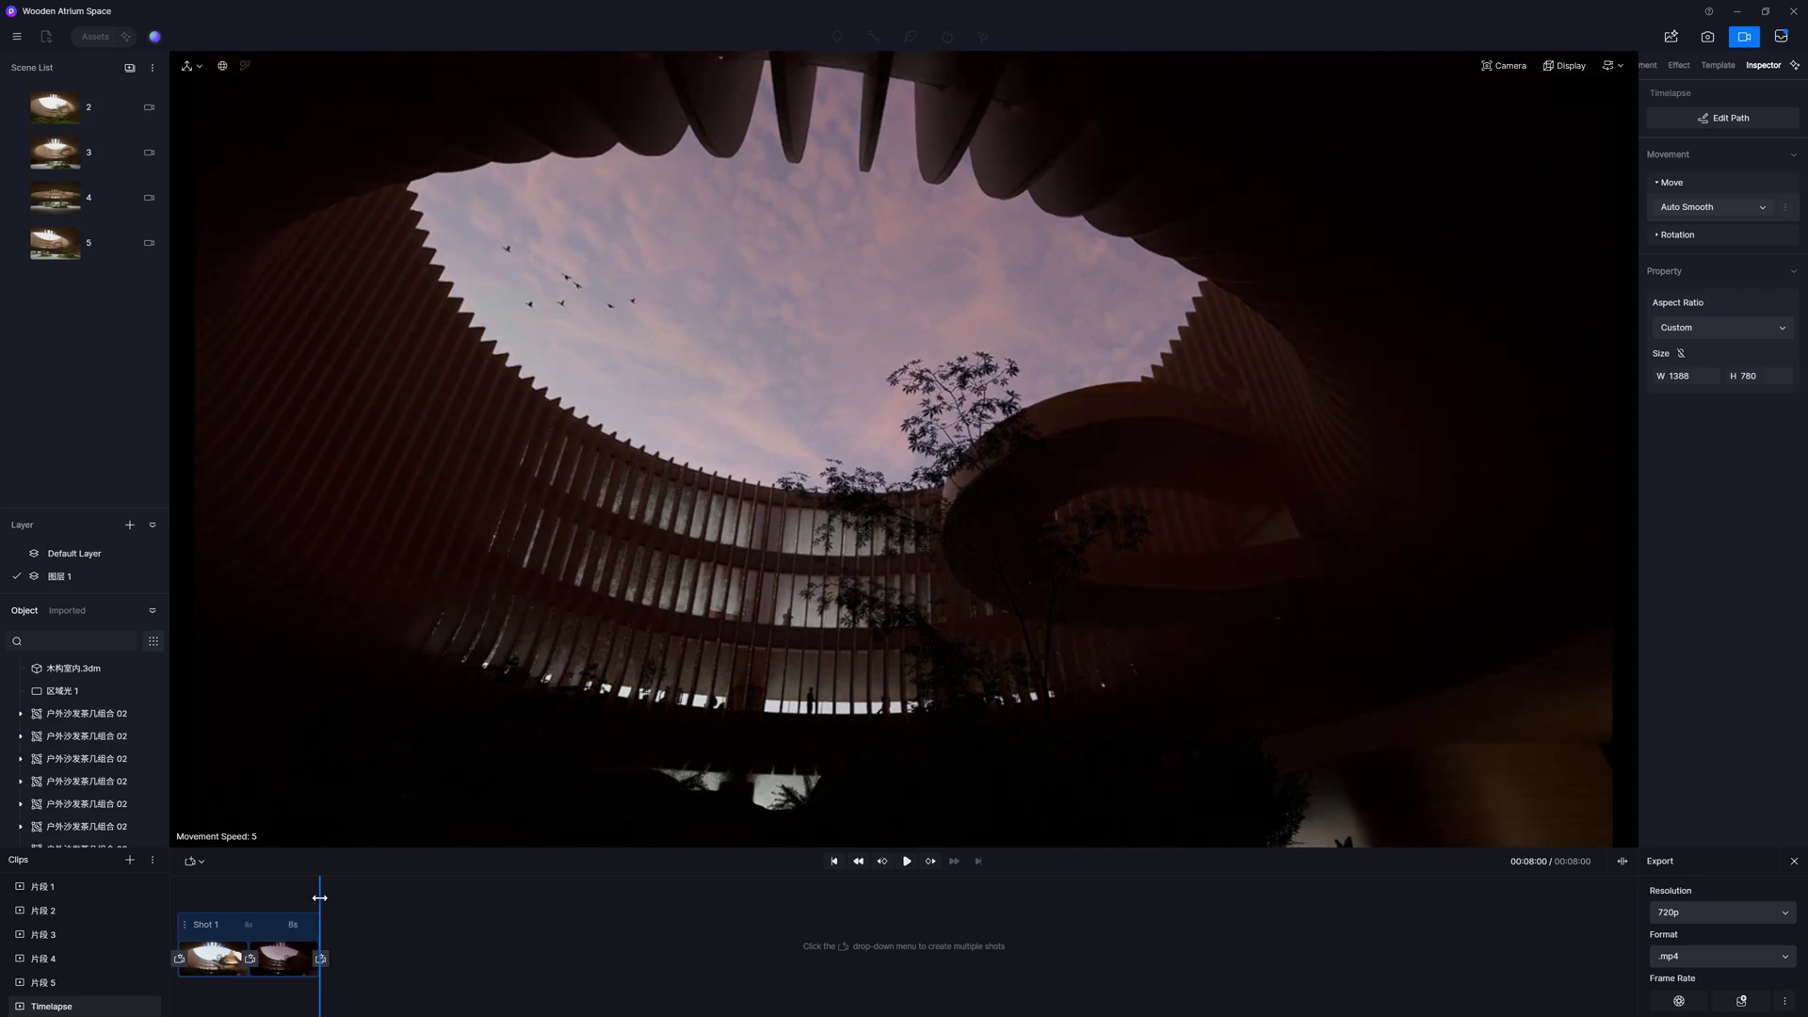
click(907, 861)
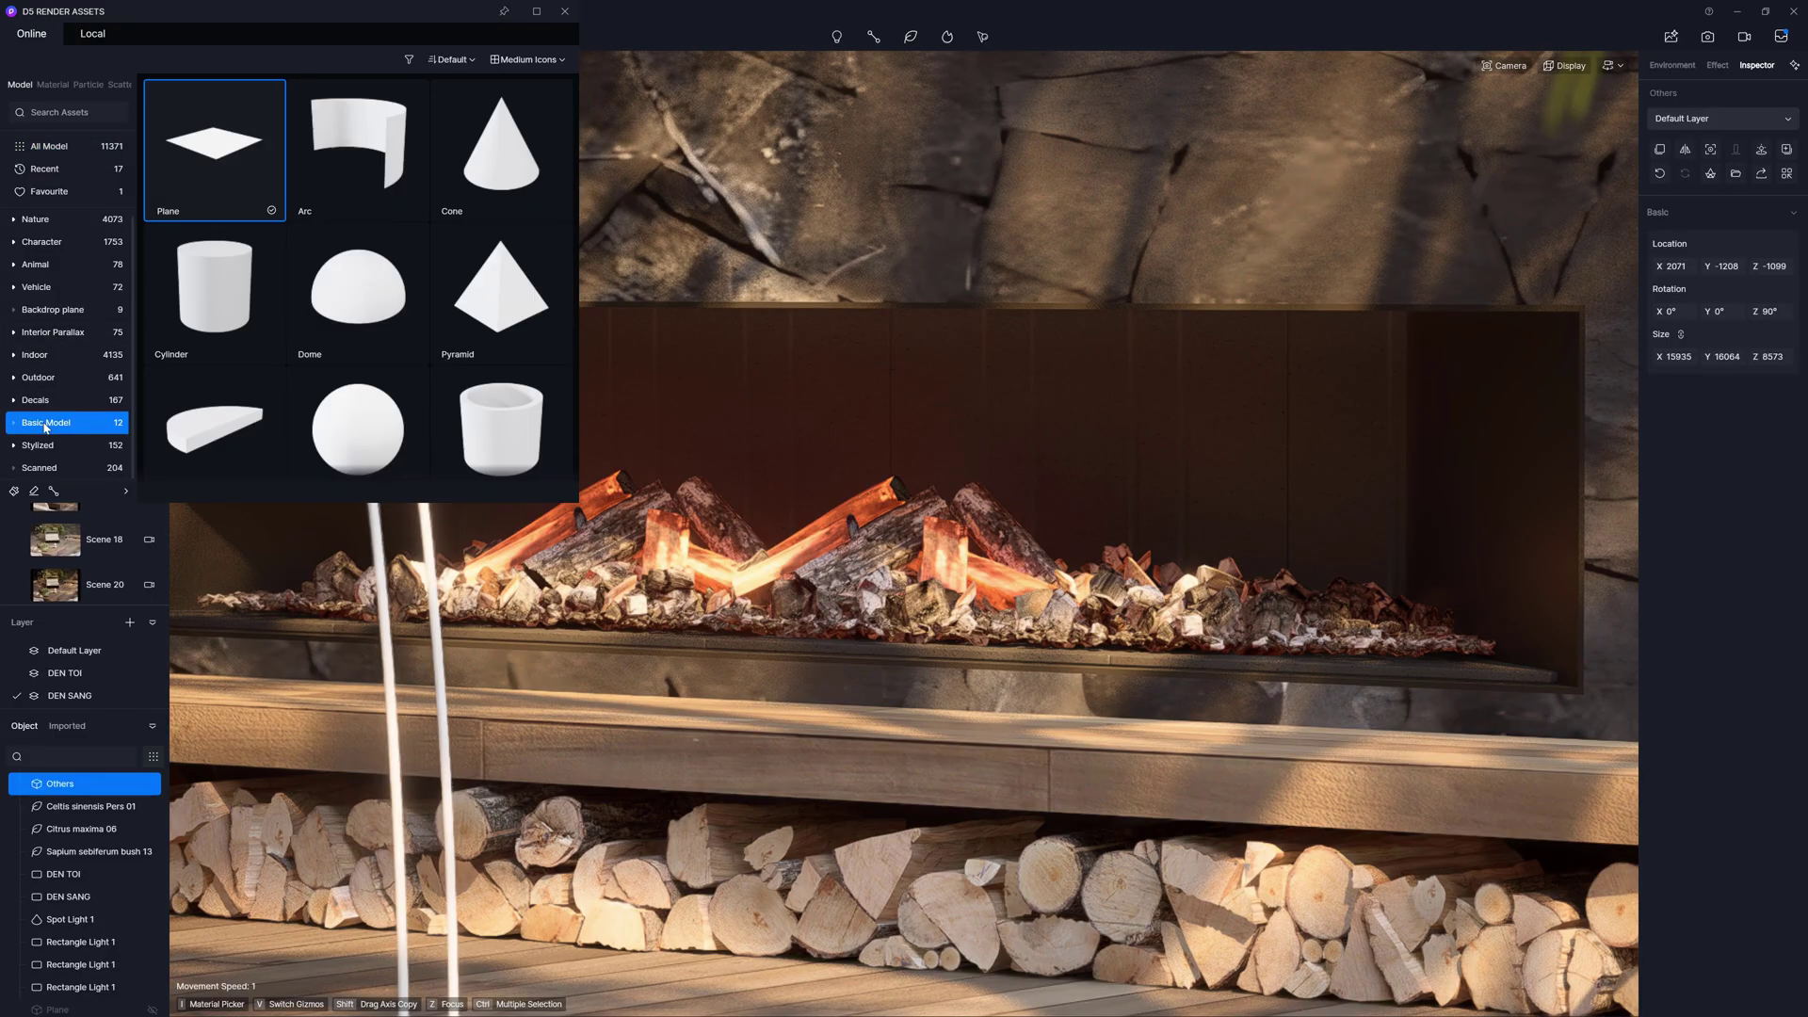
Place a Basic Model plane in the fireplace, rotated 90° on Y and scaled down.
click(235, 158)
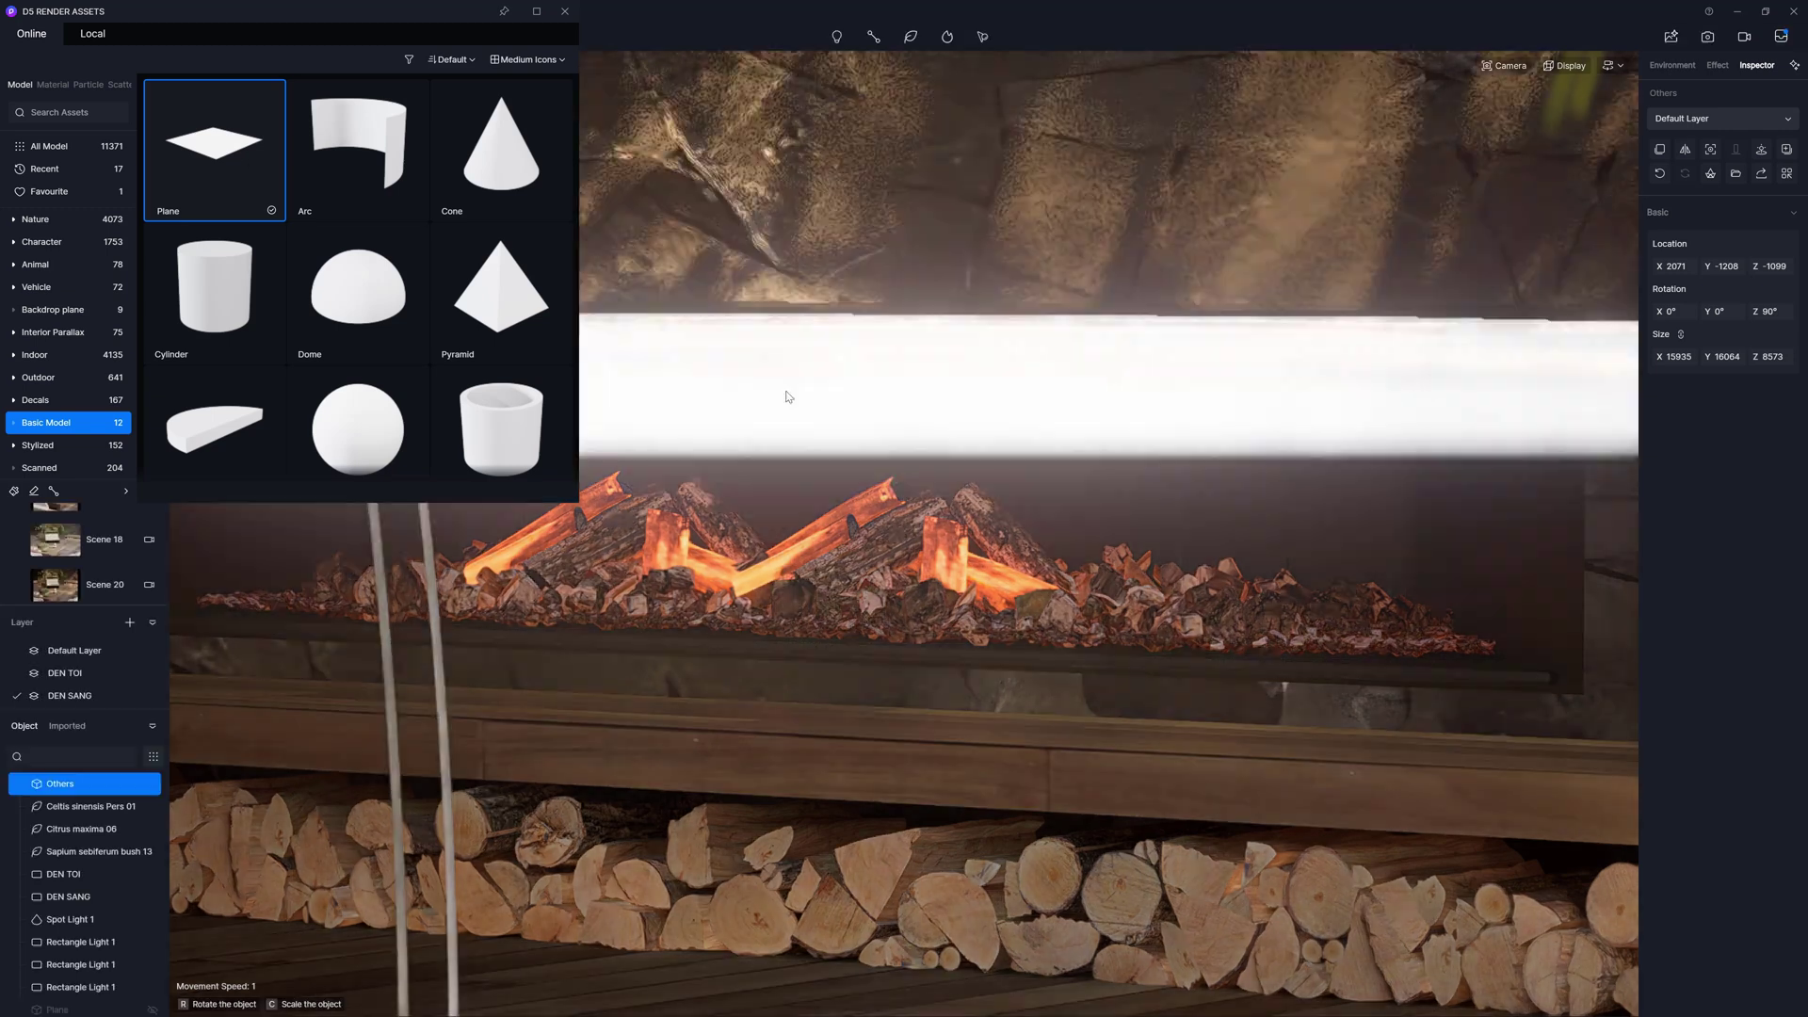
click(845, 389)
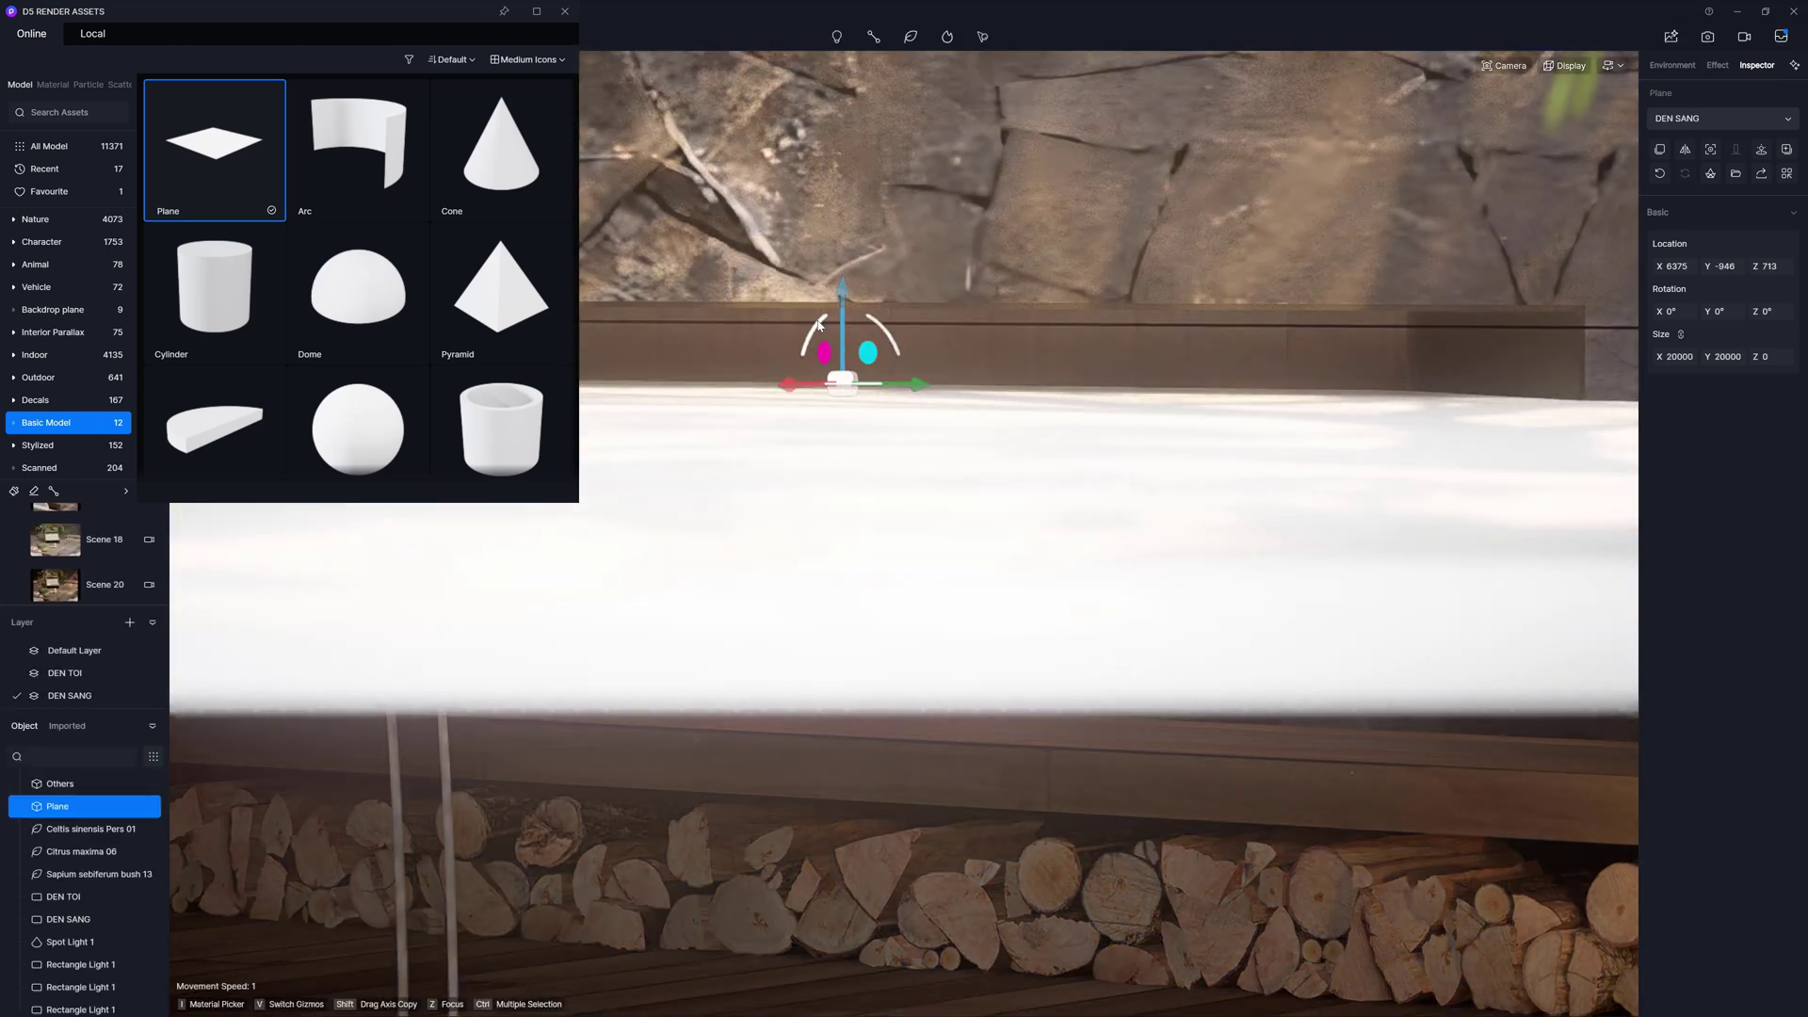
drag(815, 323, 781, 381)
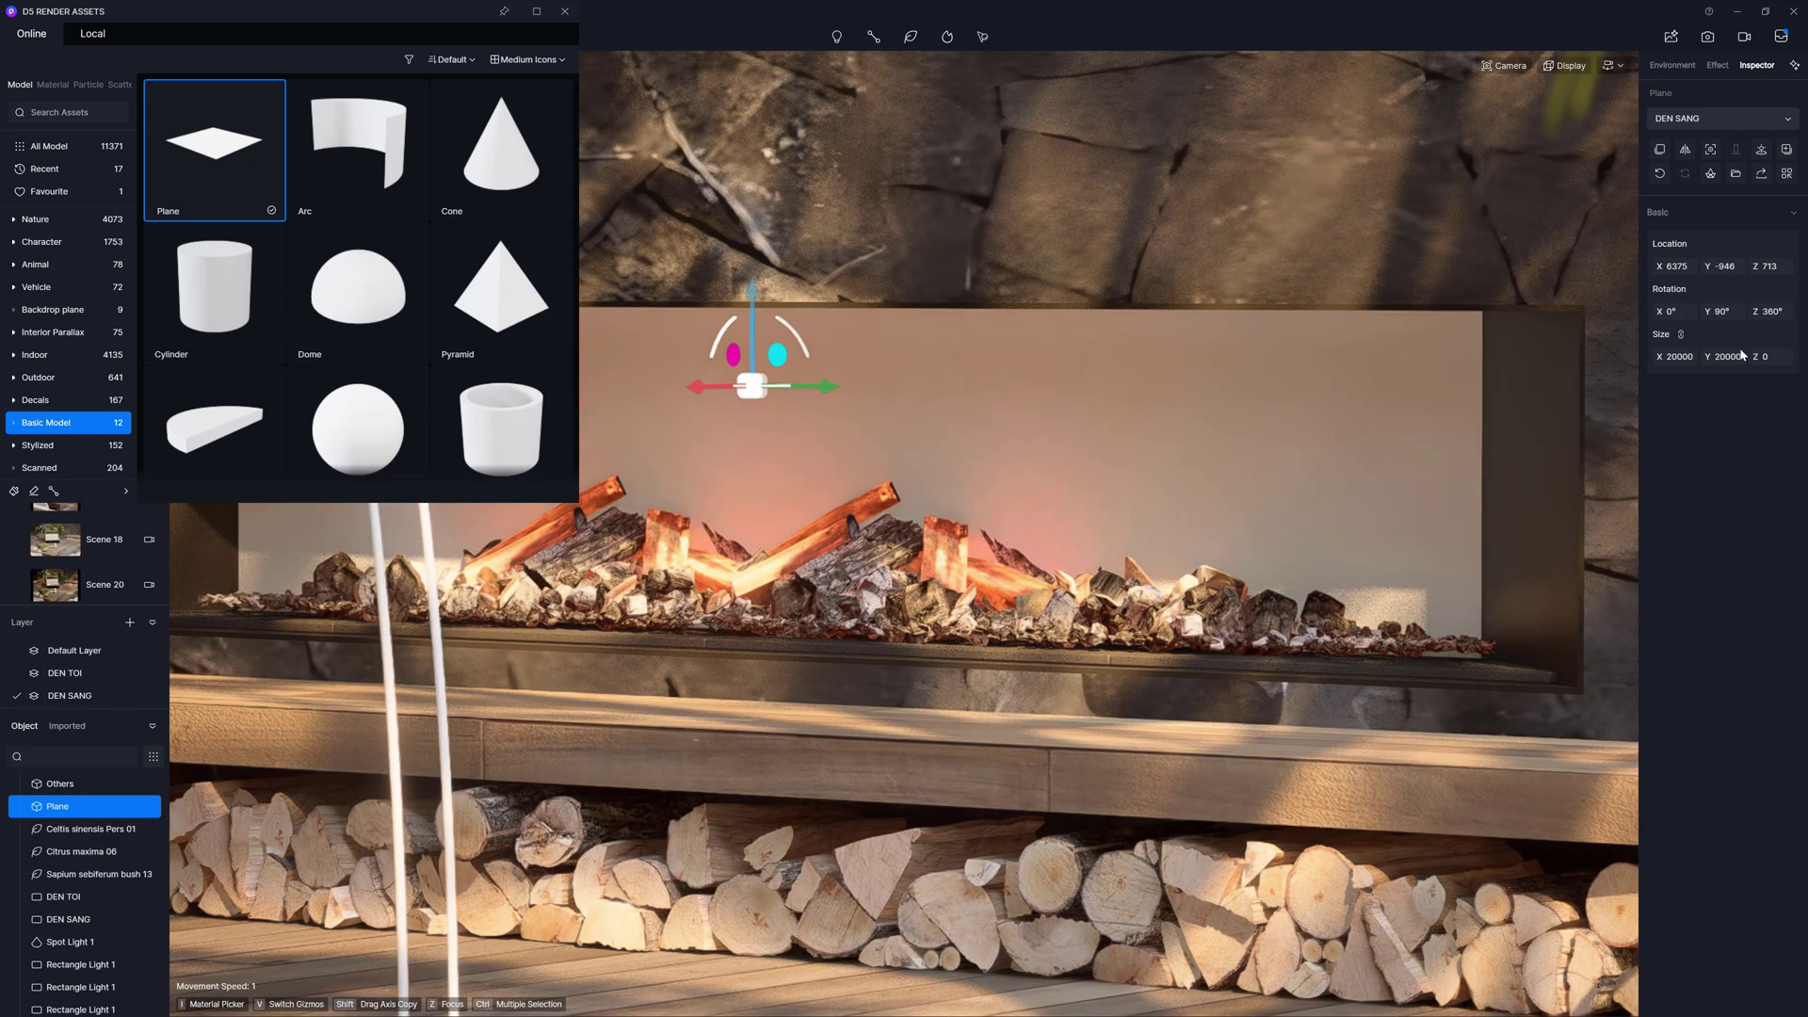
drag(1733, 357, 1522, 383)
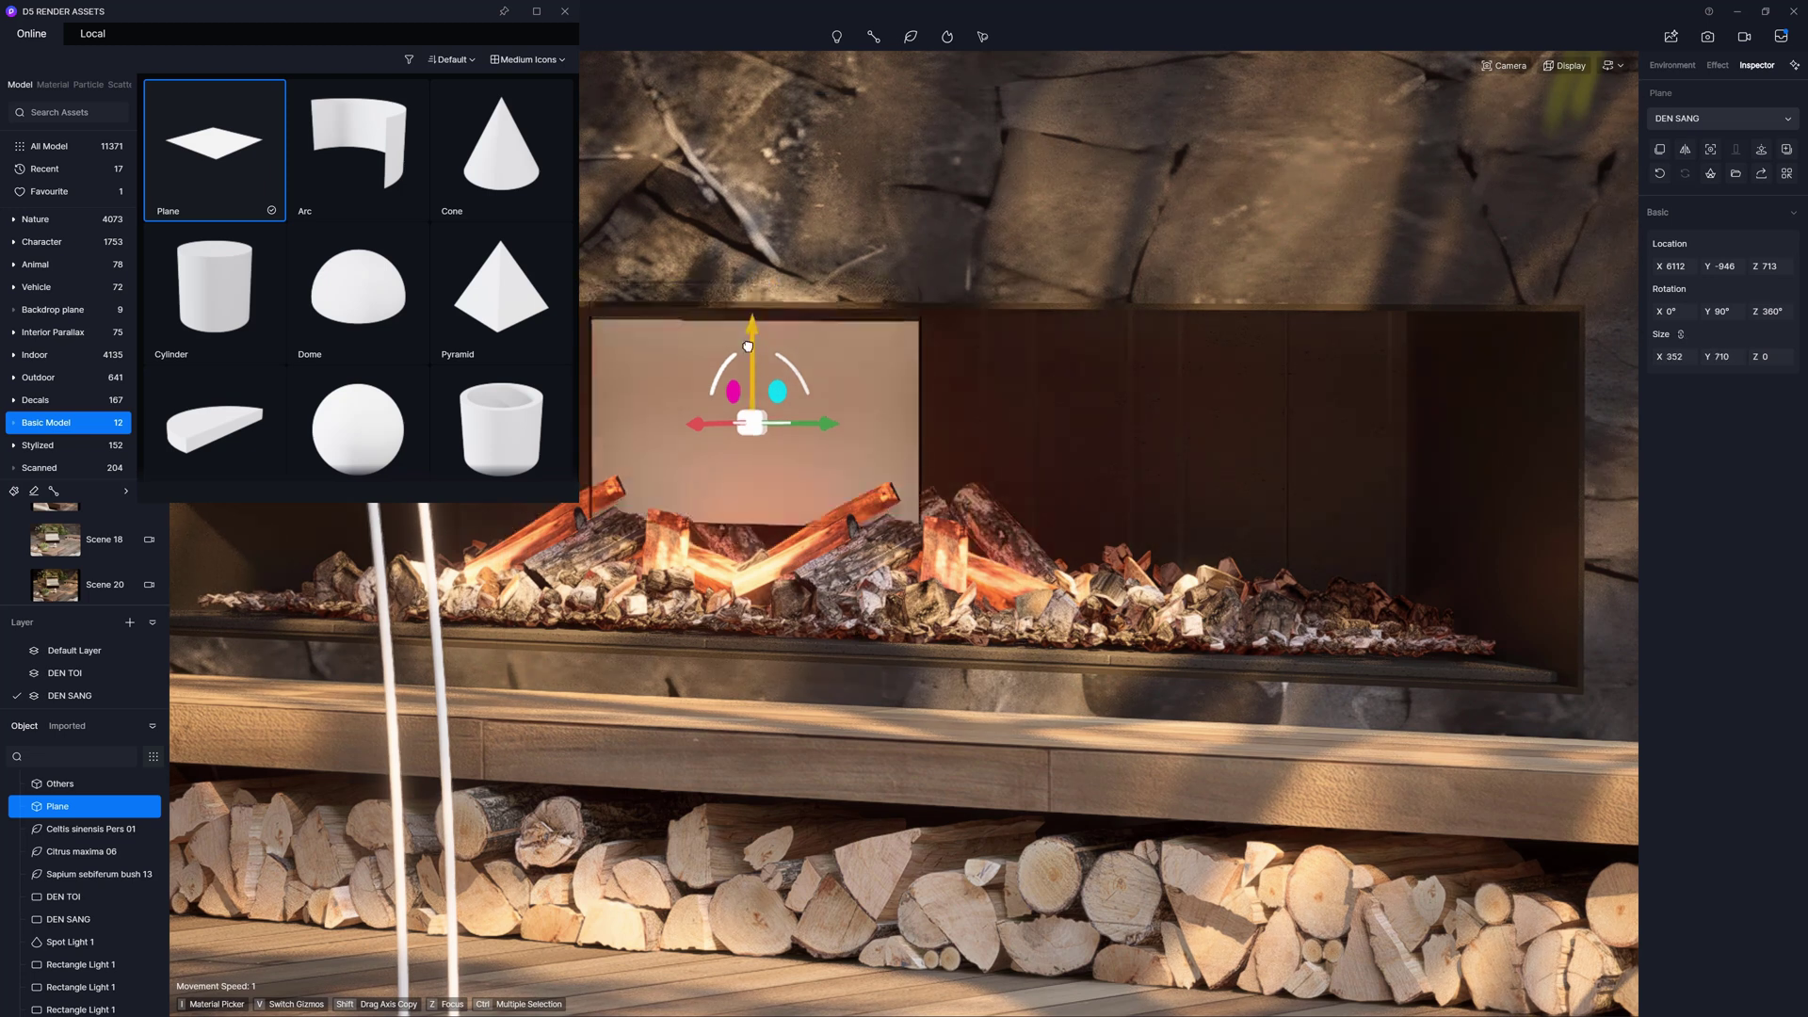
Give the plane a Multimedia material with emissive colour RGB 223, 103, 20.
double_click(873, 402)
click(1720, 169)
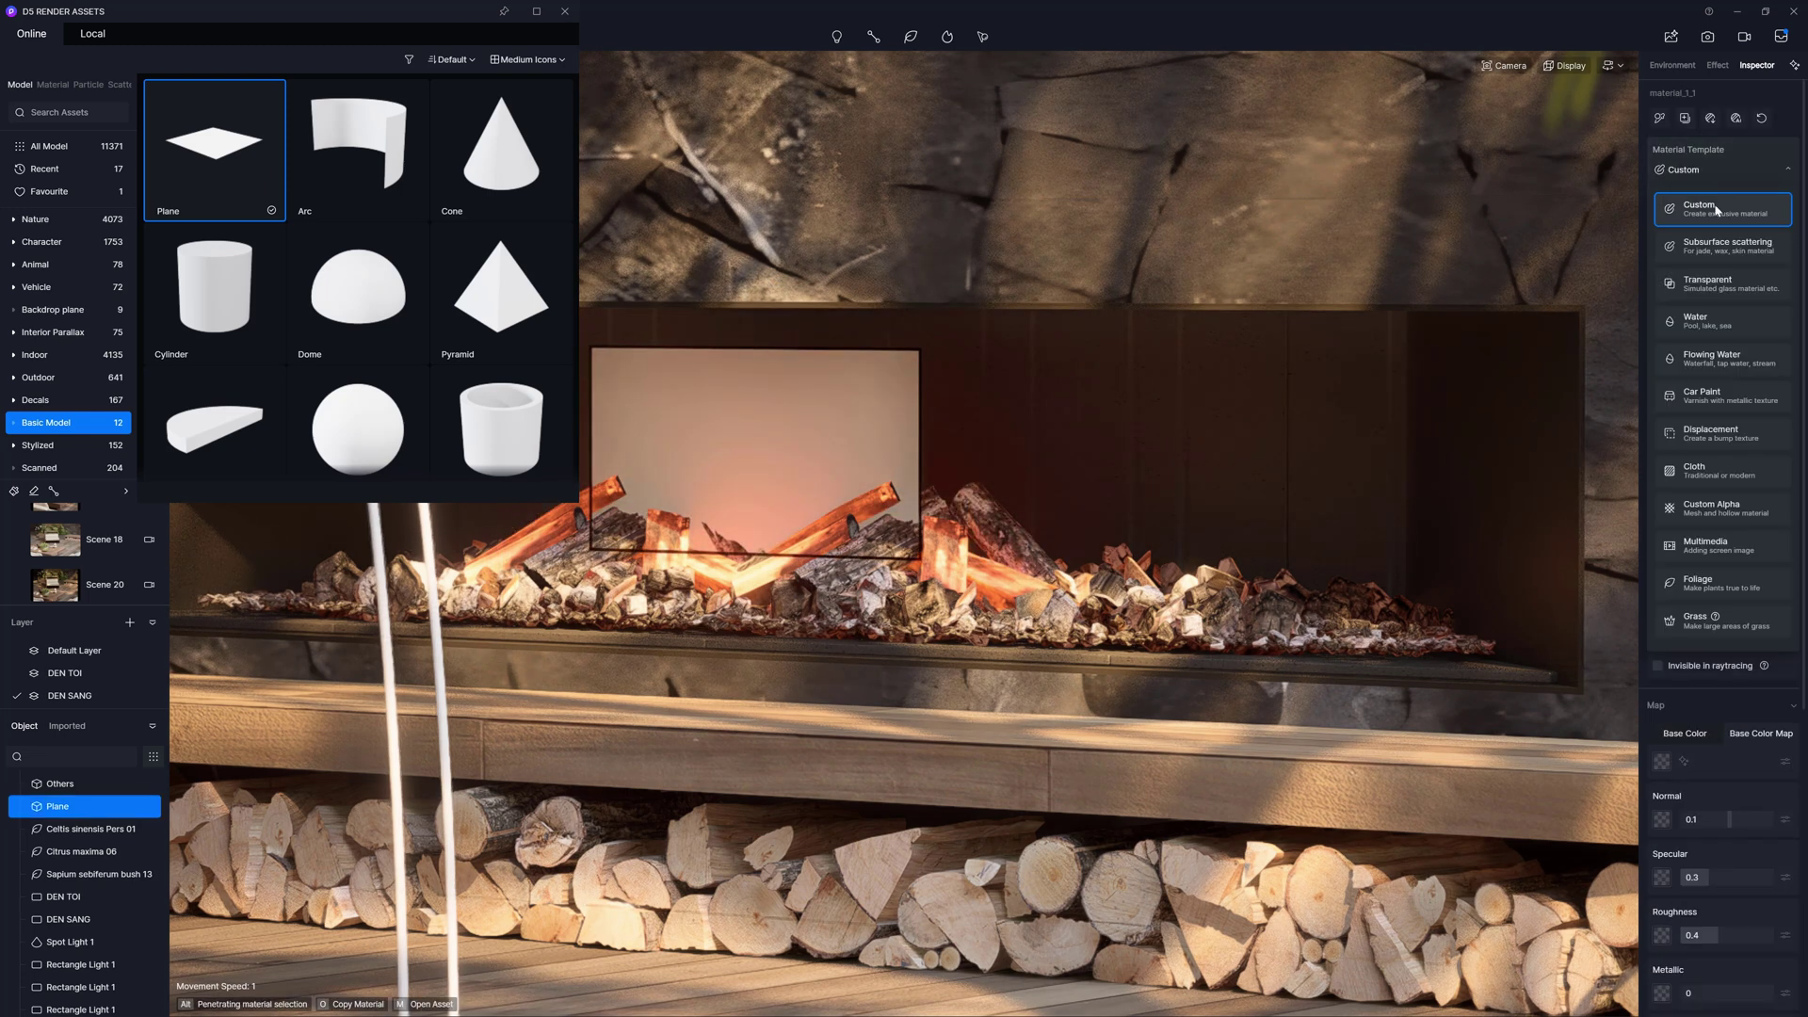
click(1709, 546)
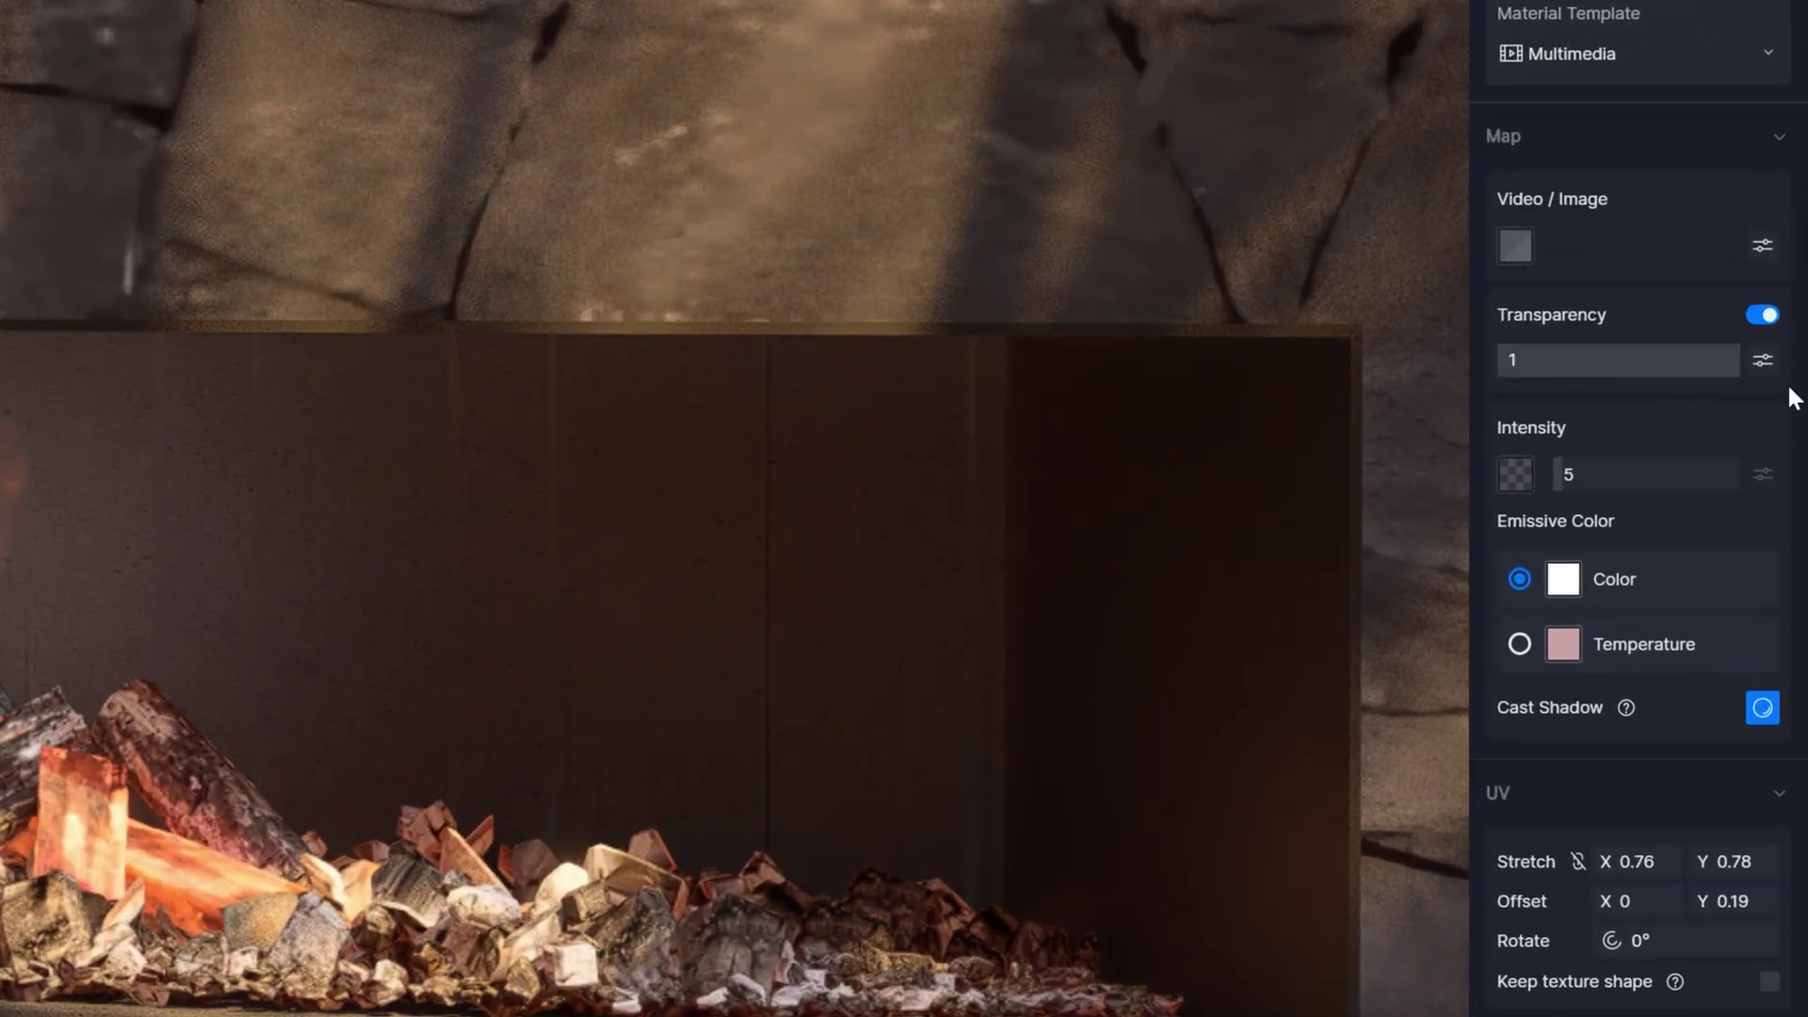
click(1563, 581)
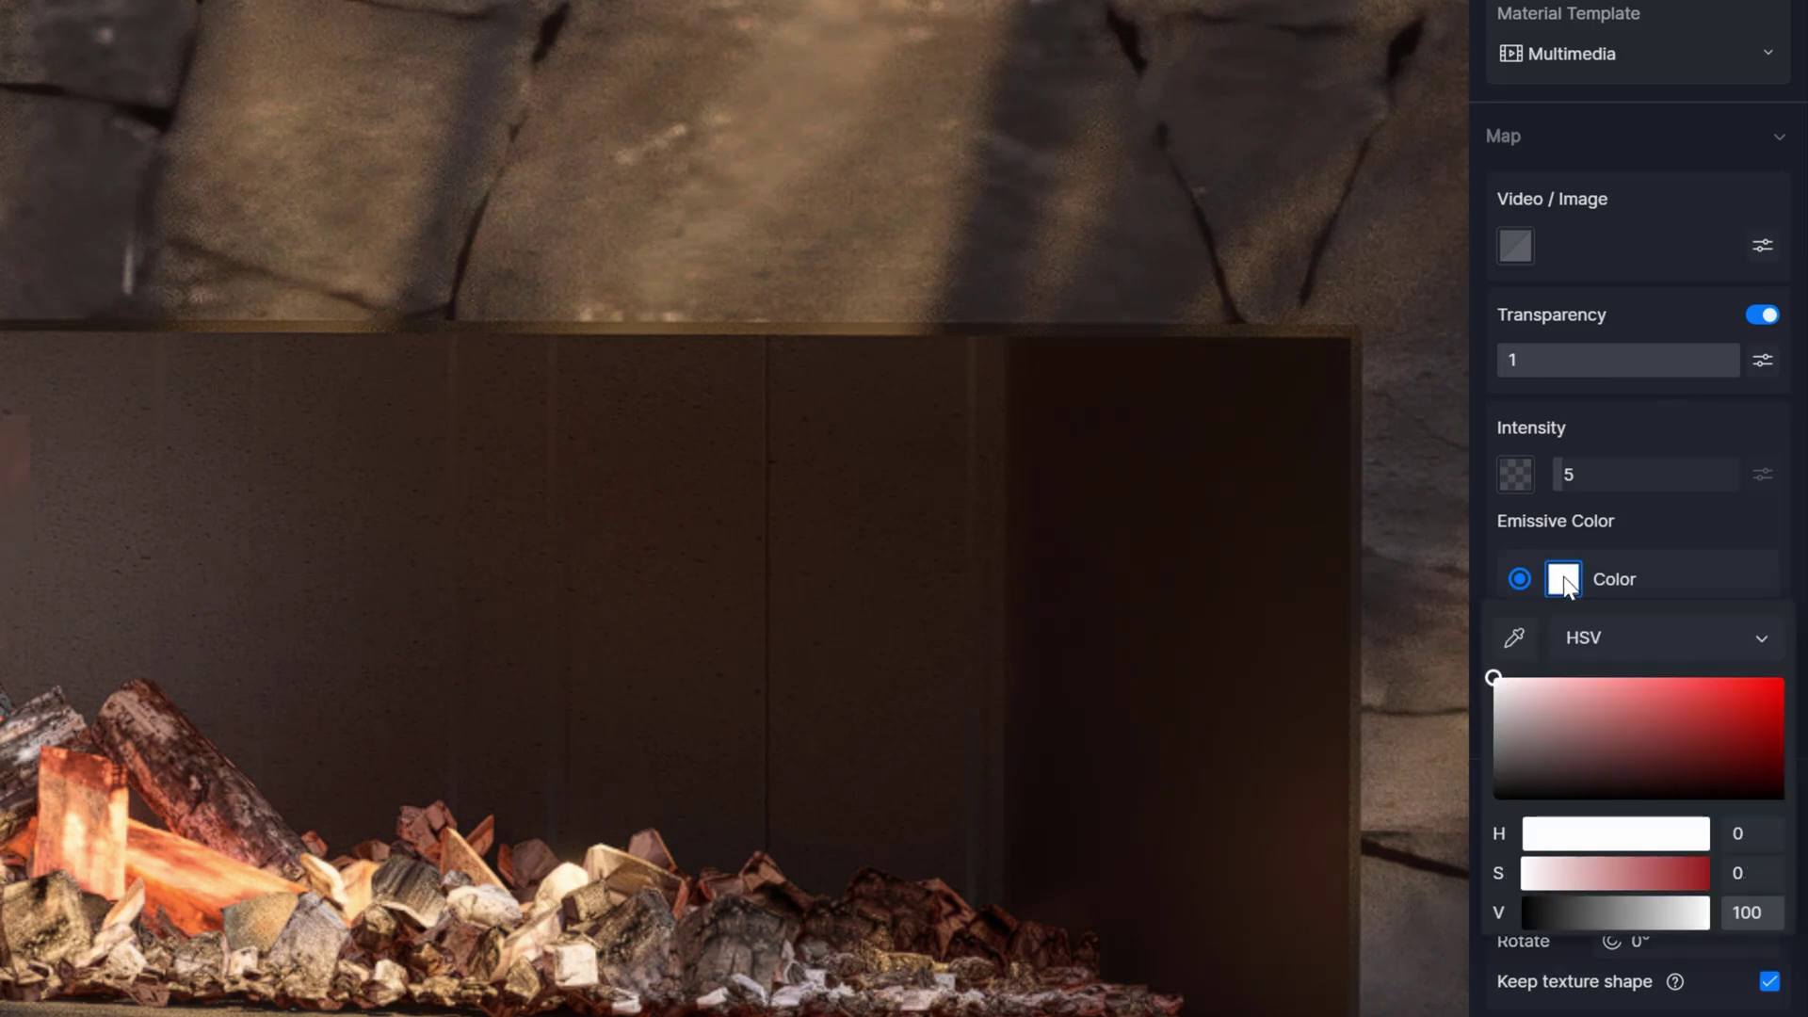
click(1618, 659)
click(1640, 684)
click(1736, 739)
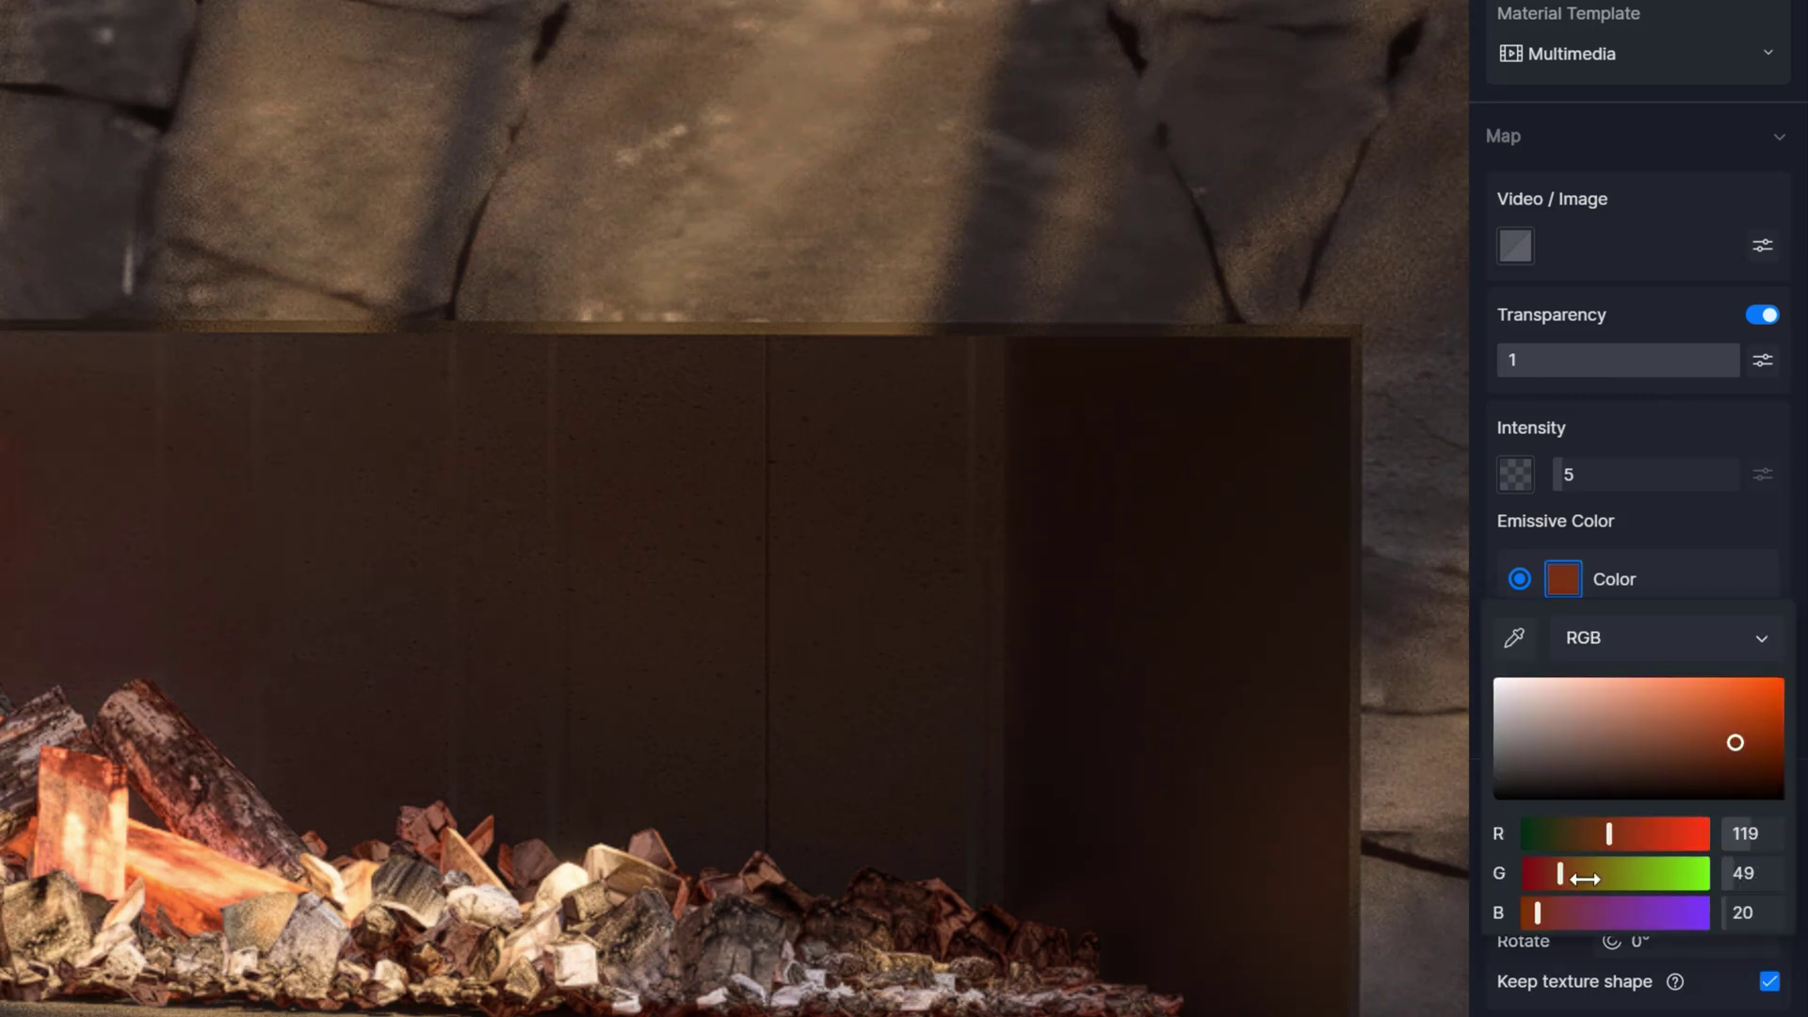
drag(1609, 832, 1684, 833)
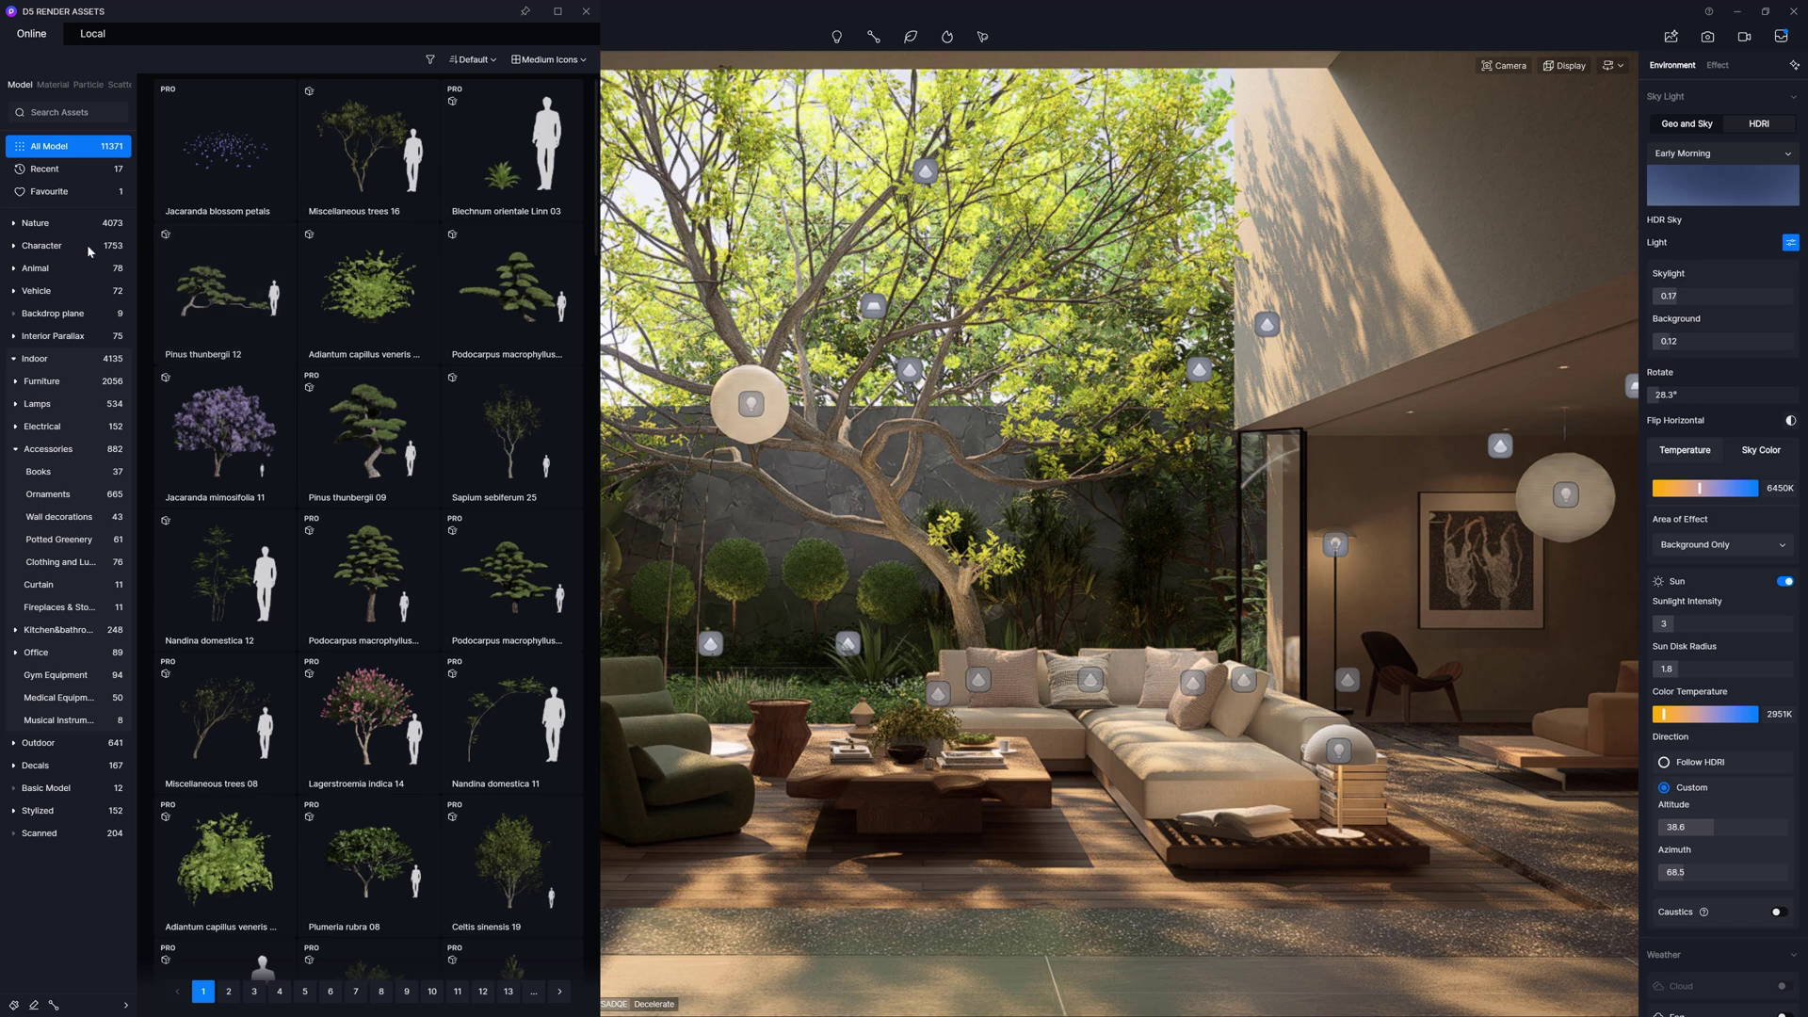
Place the Curtain 06 Closure model from Indoor > Accessories at the window, sliding it sideways along X.
click(45, 247)
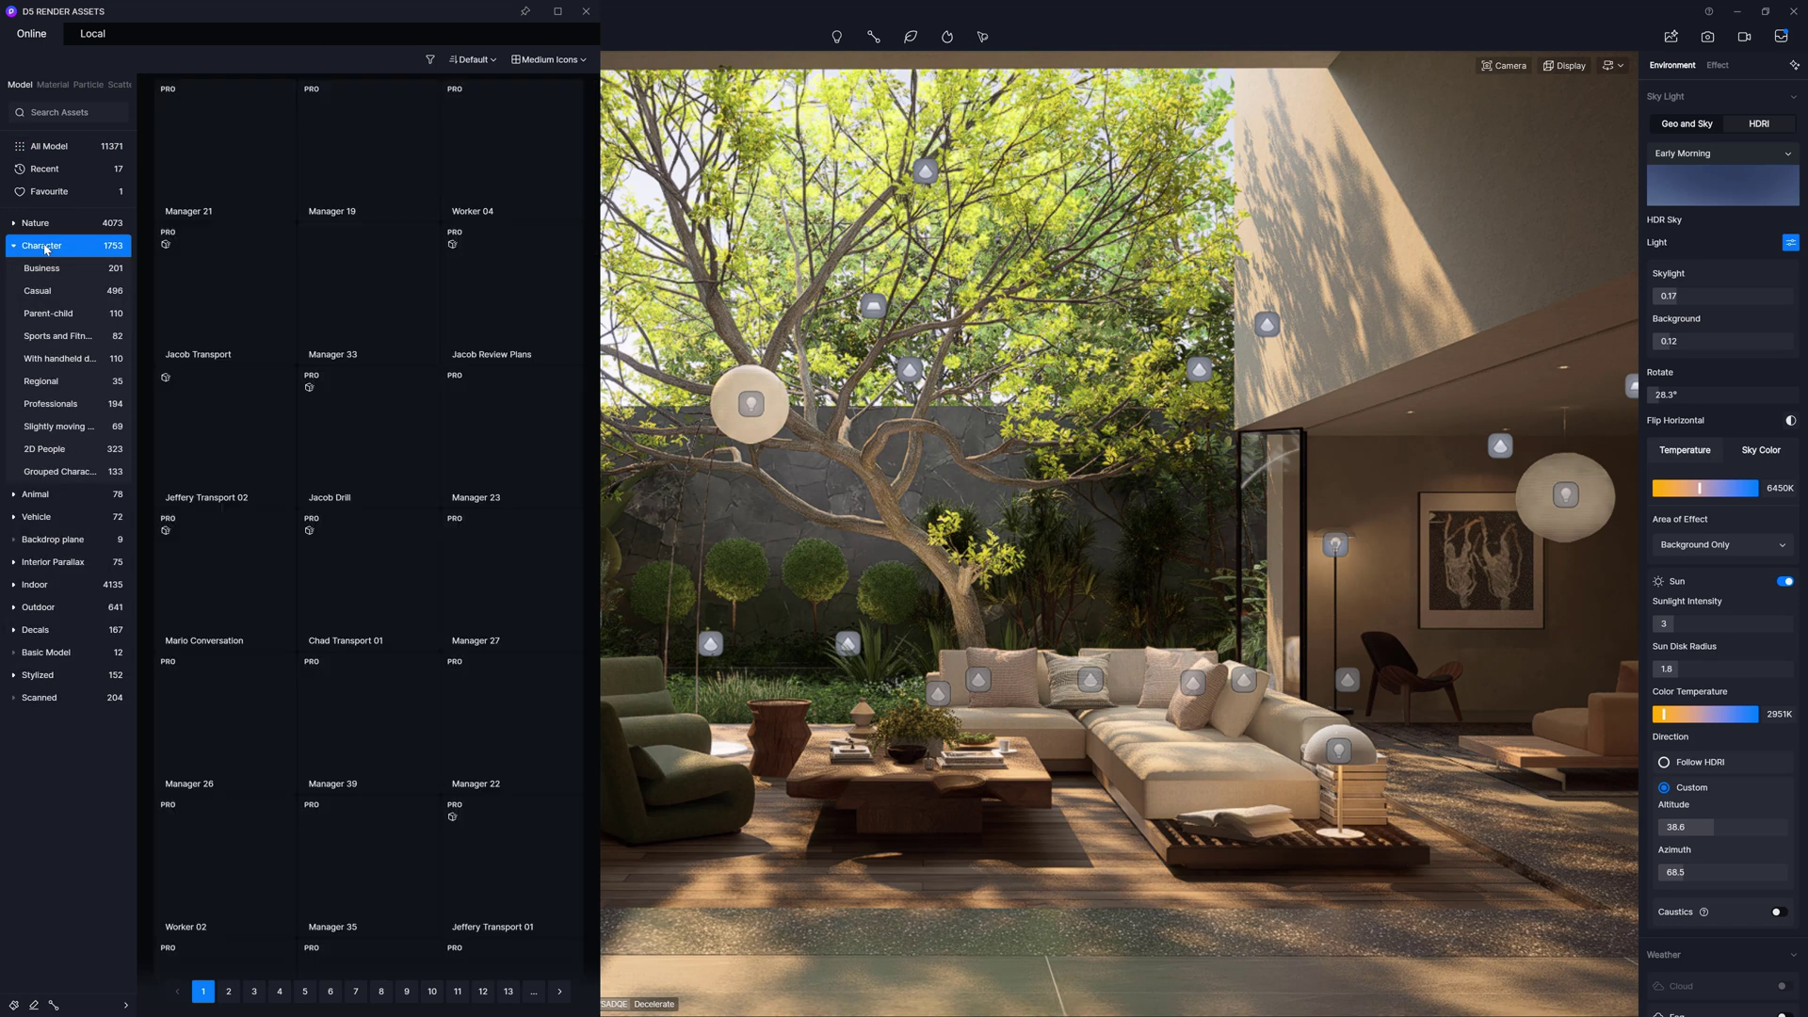
click(35, 496)
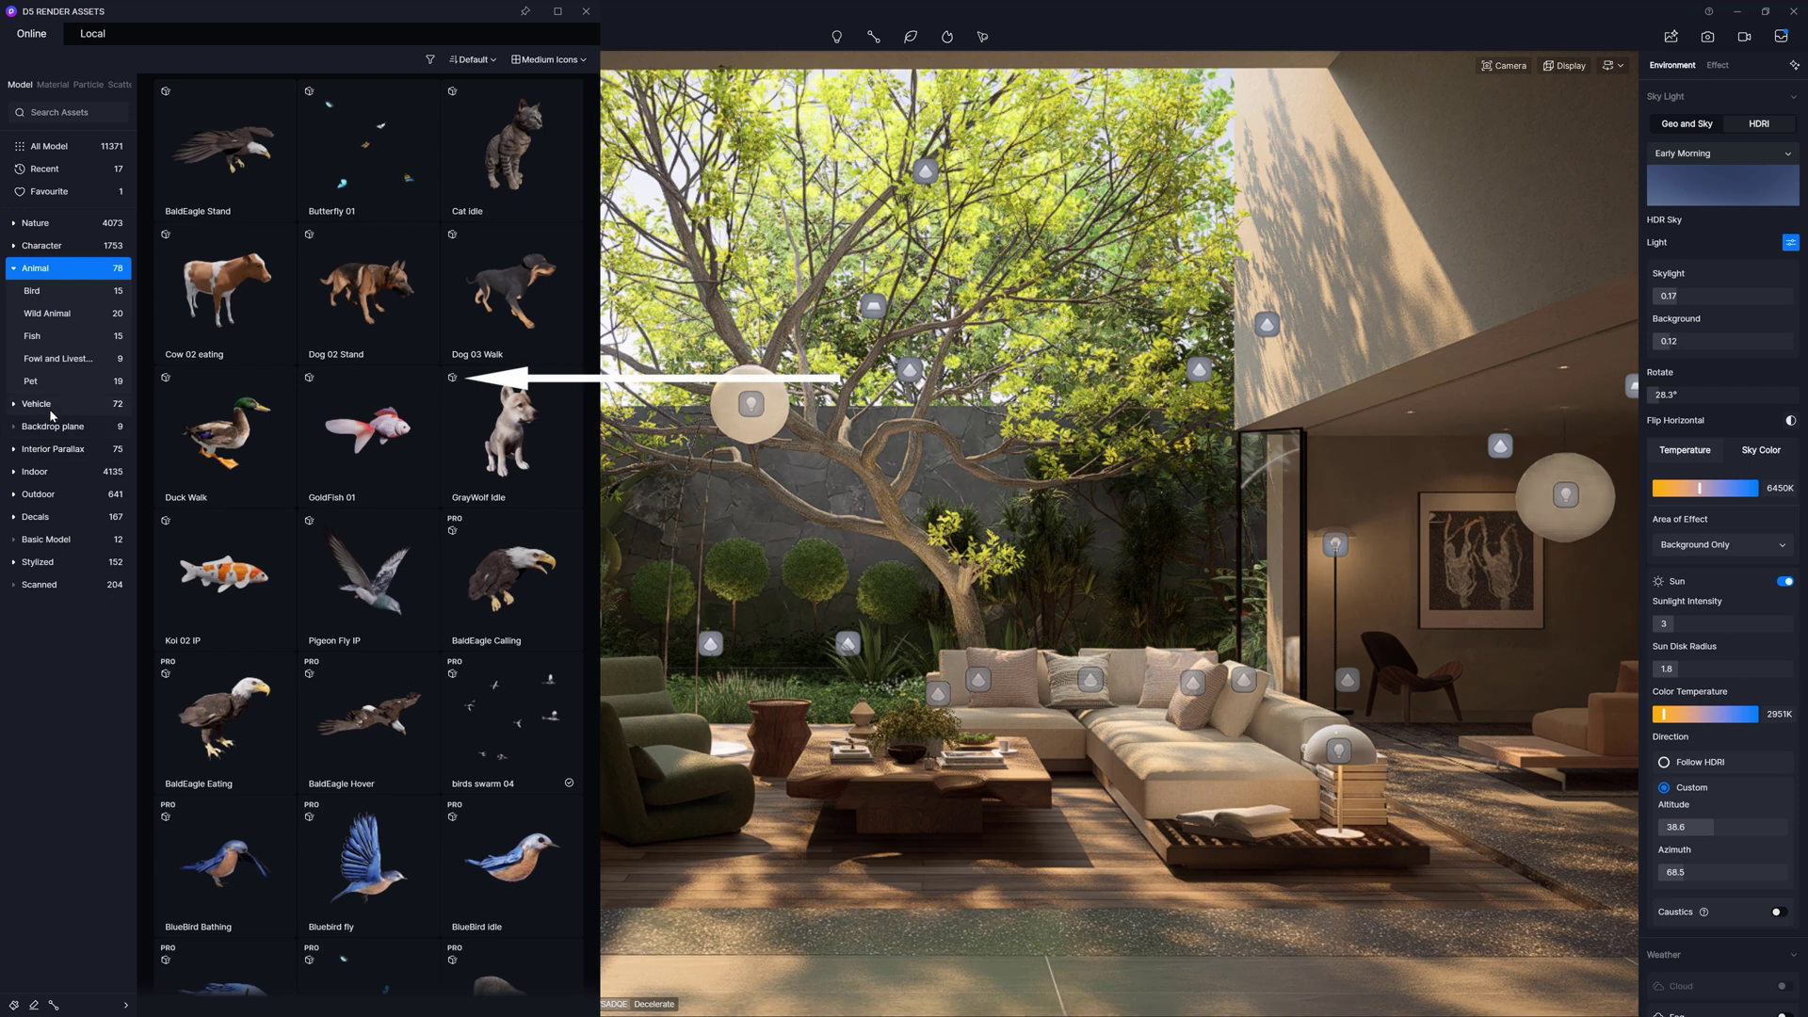
click(36, 470)
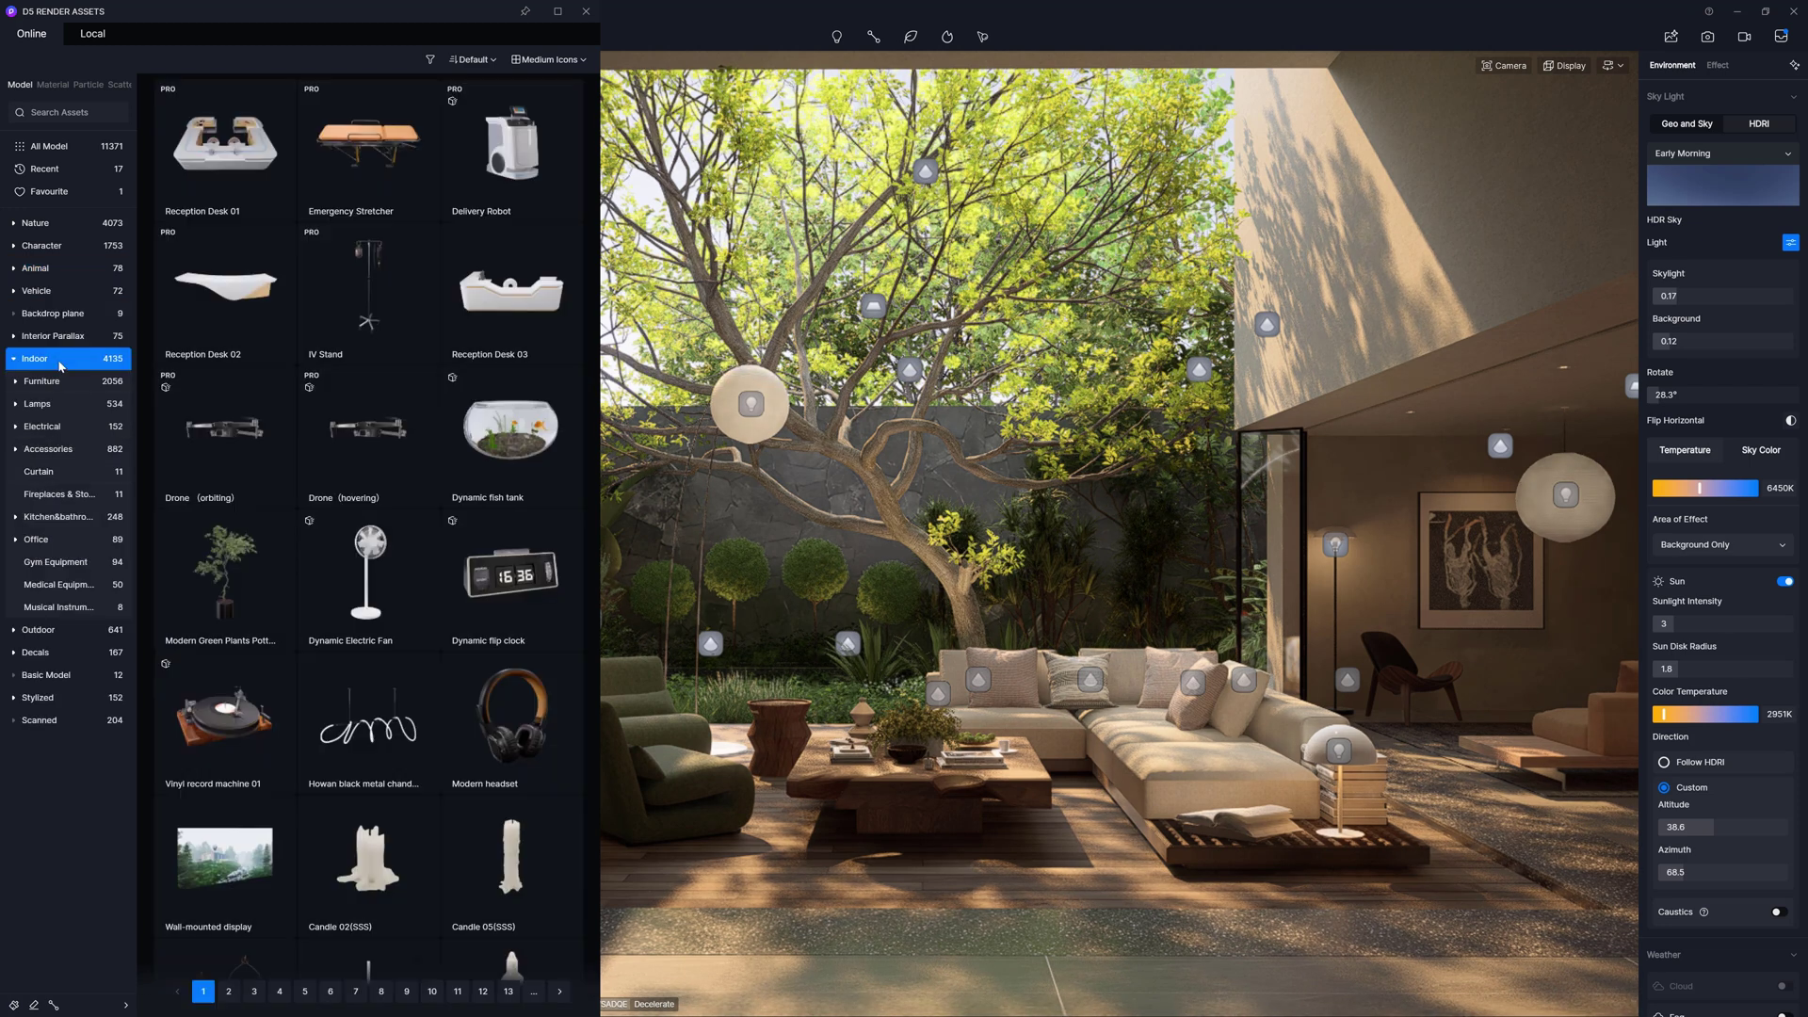
click(49, 450)
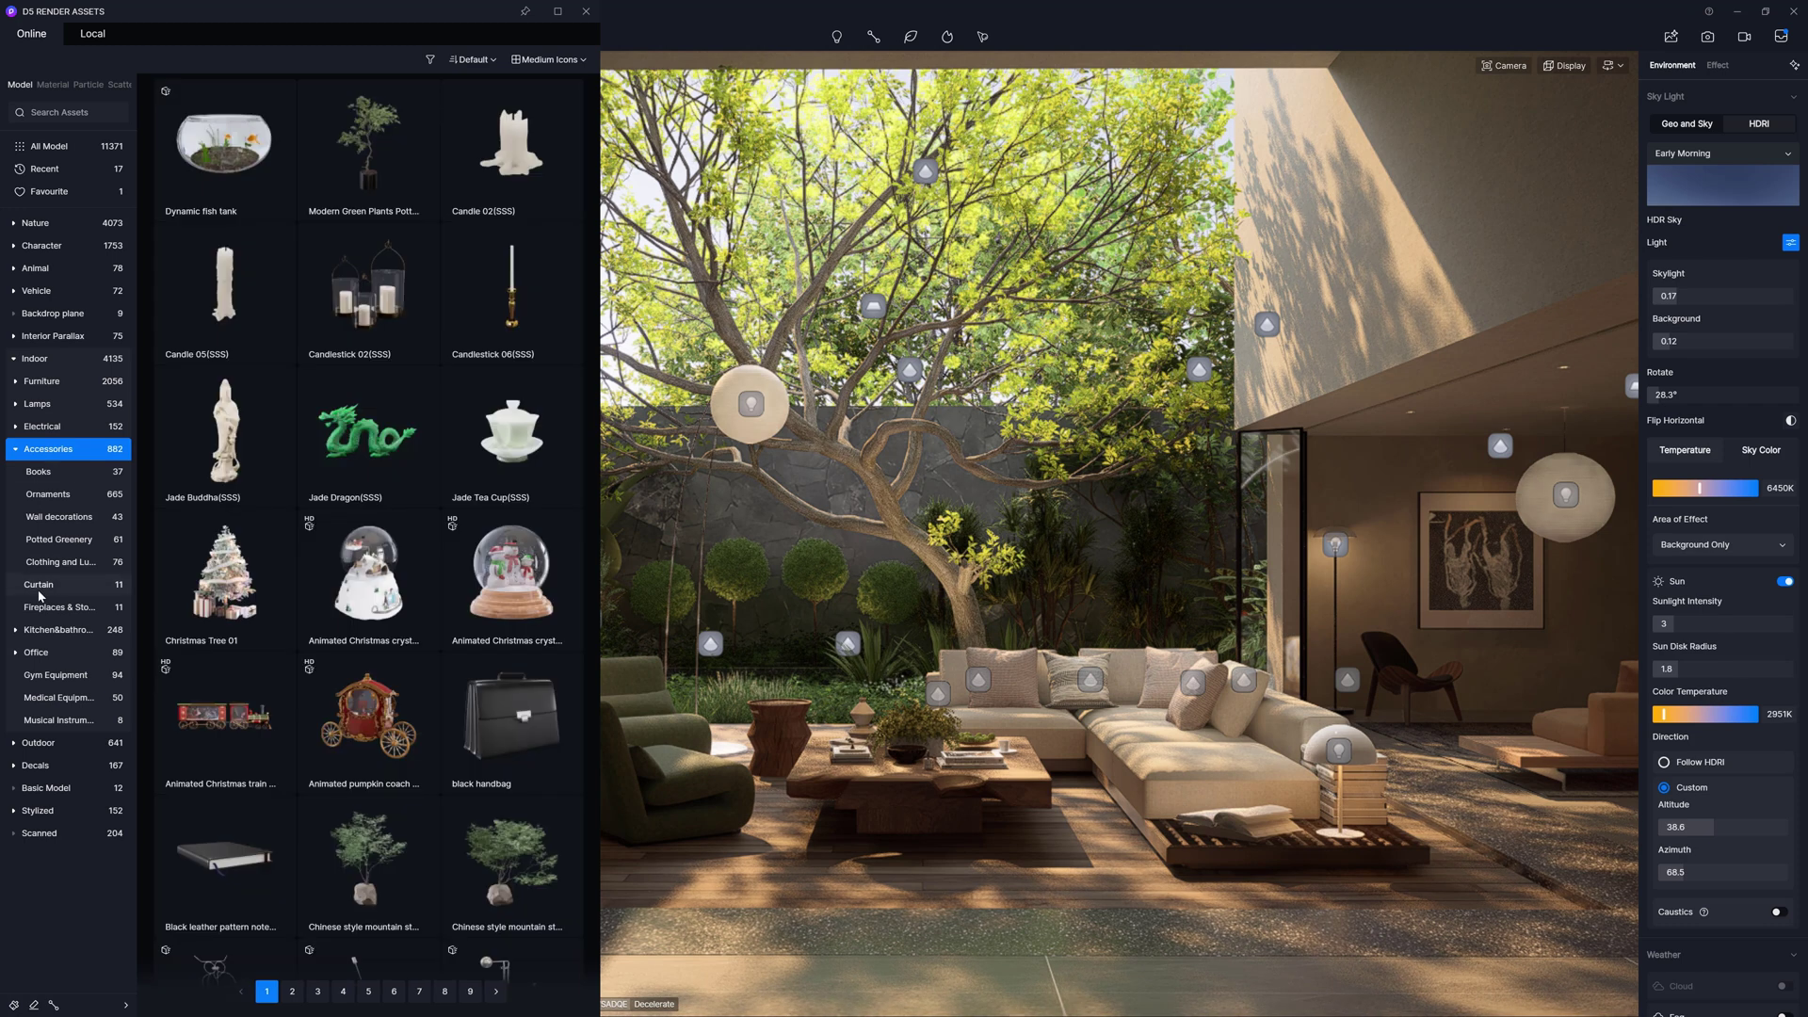
mouse_move(224, 435)
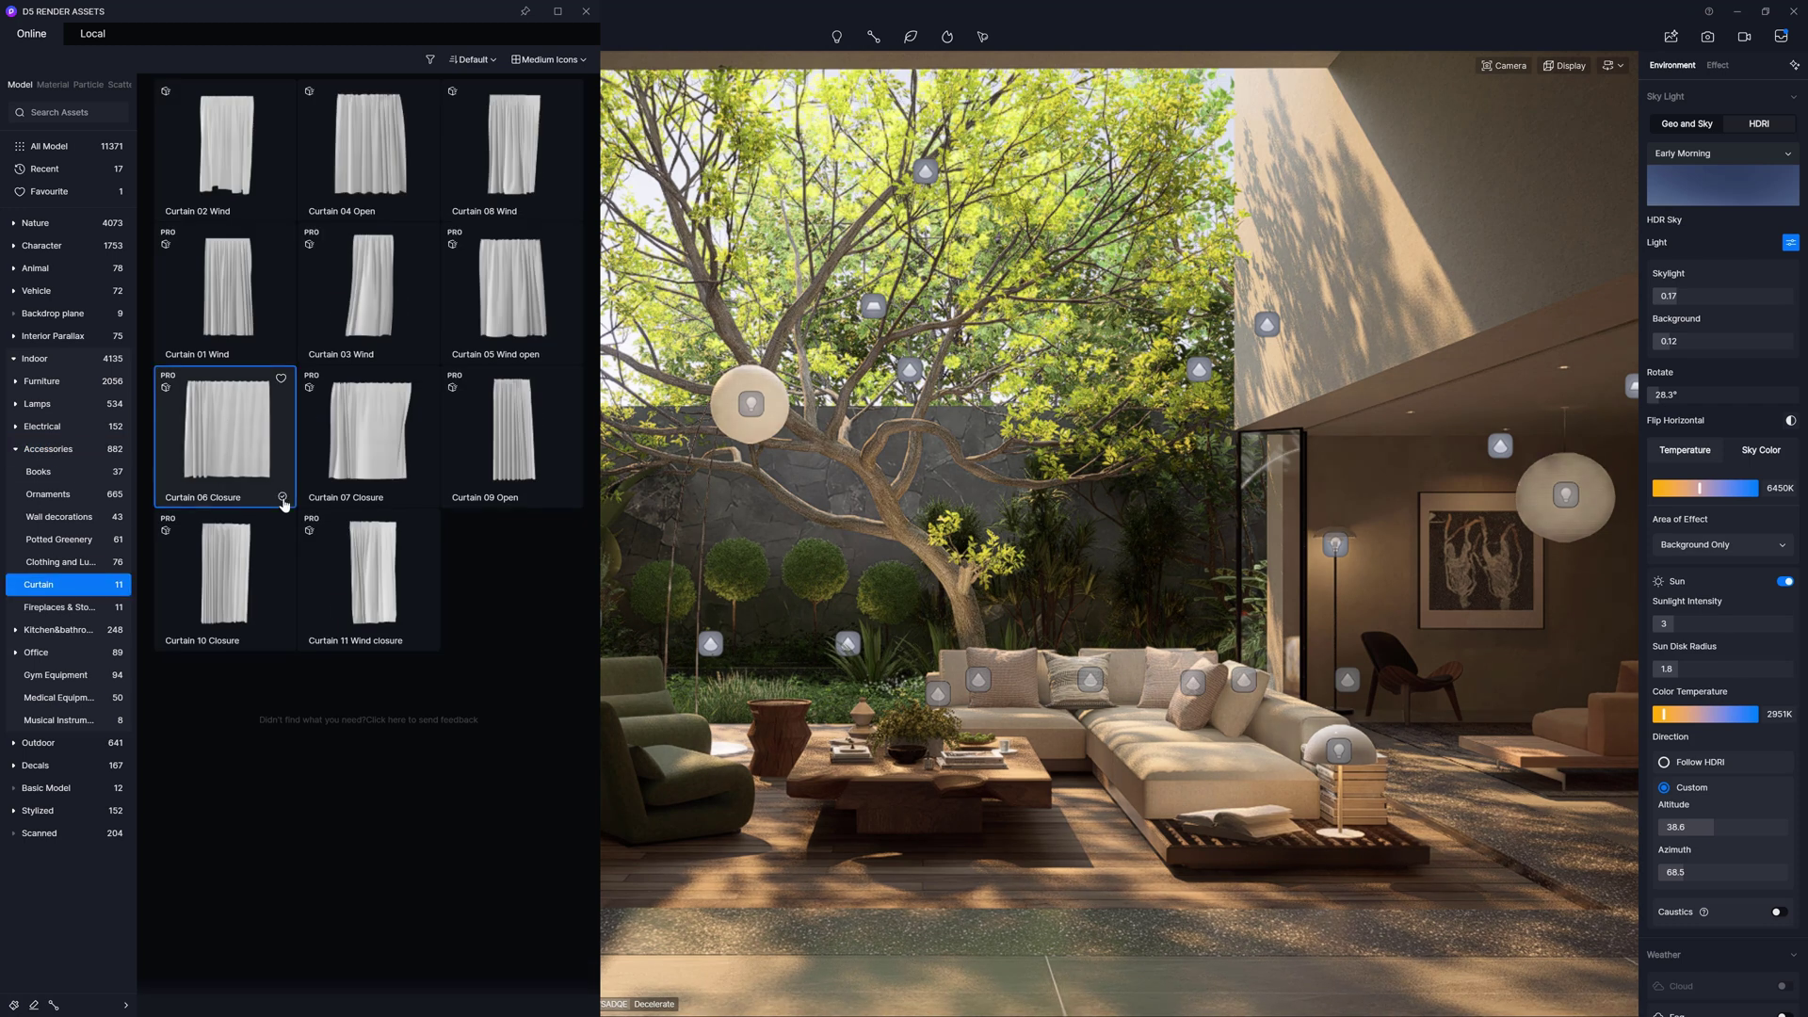
click(1413, 415)
drag(1413, 414, 1296, 411)
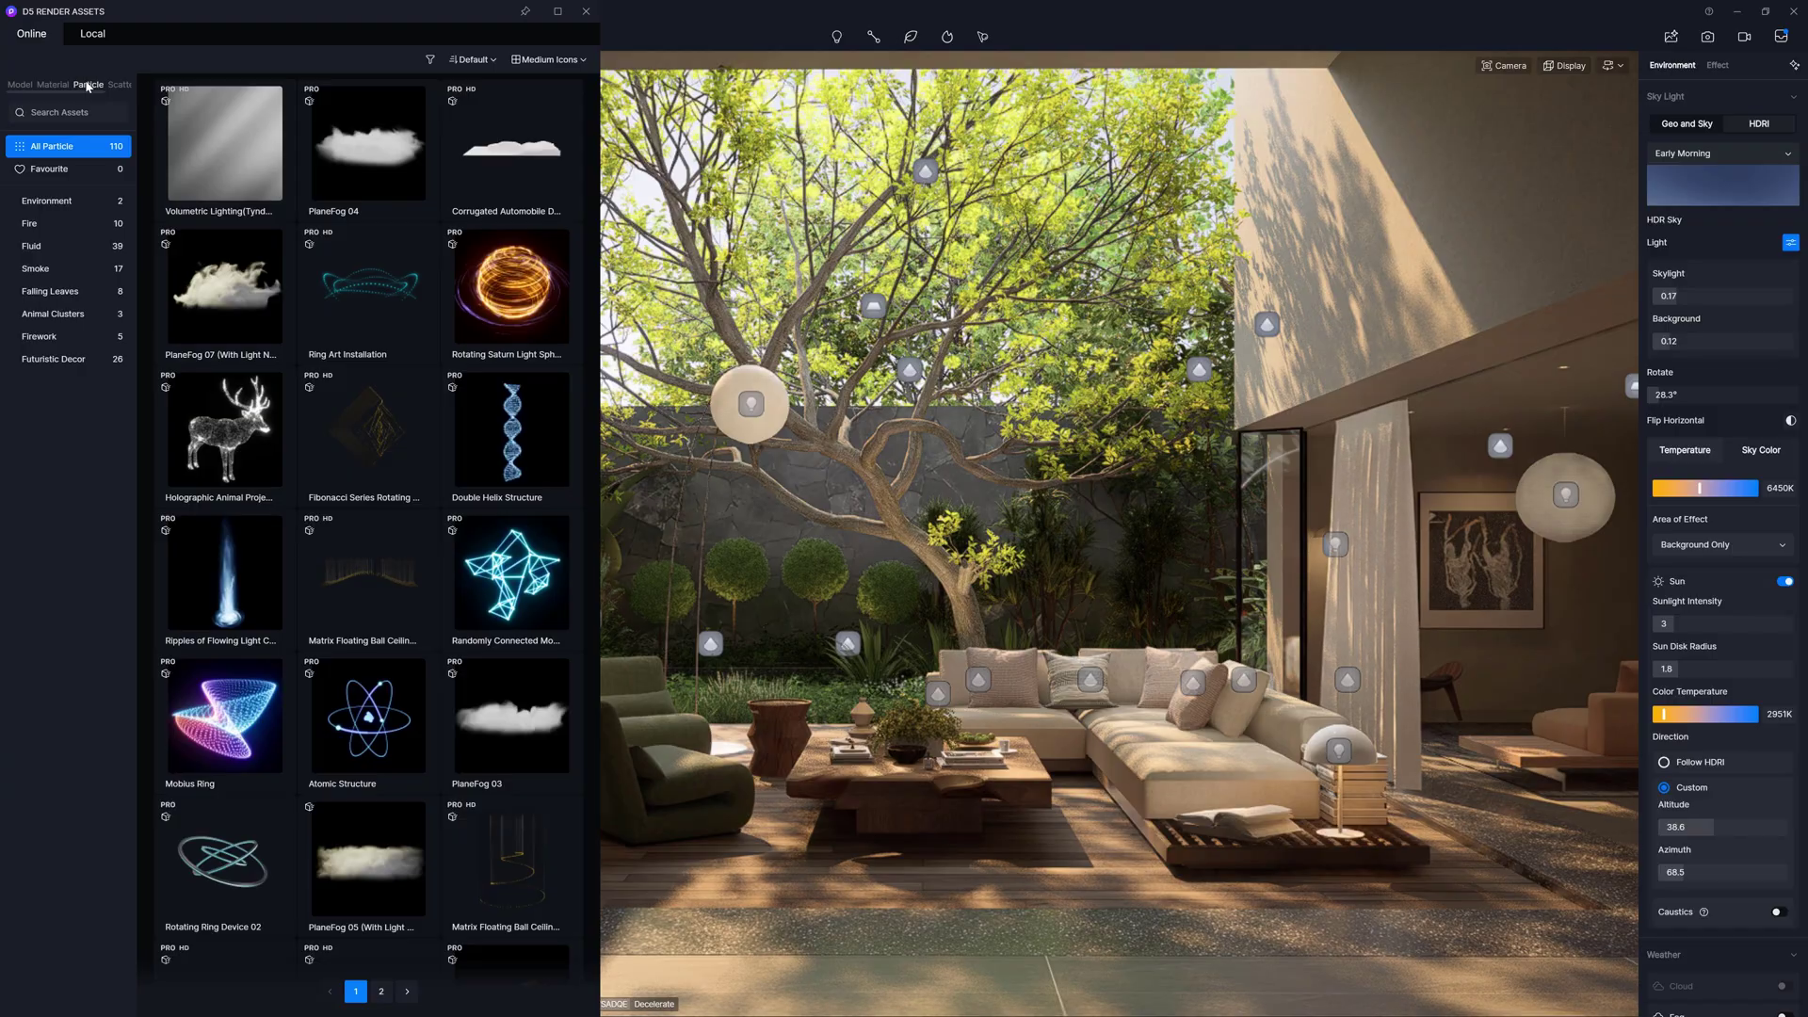
mouse_move(224, 290)
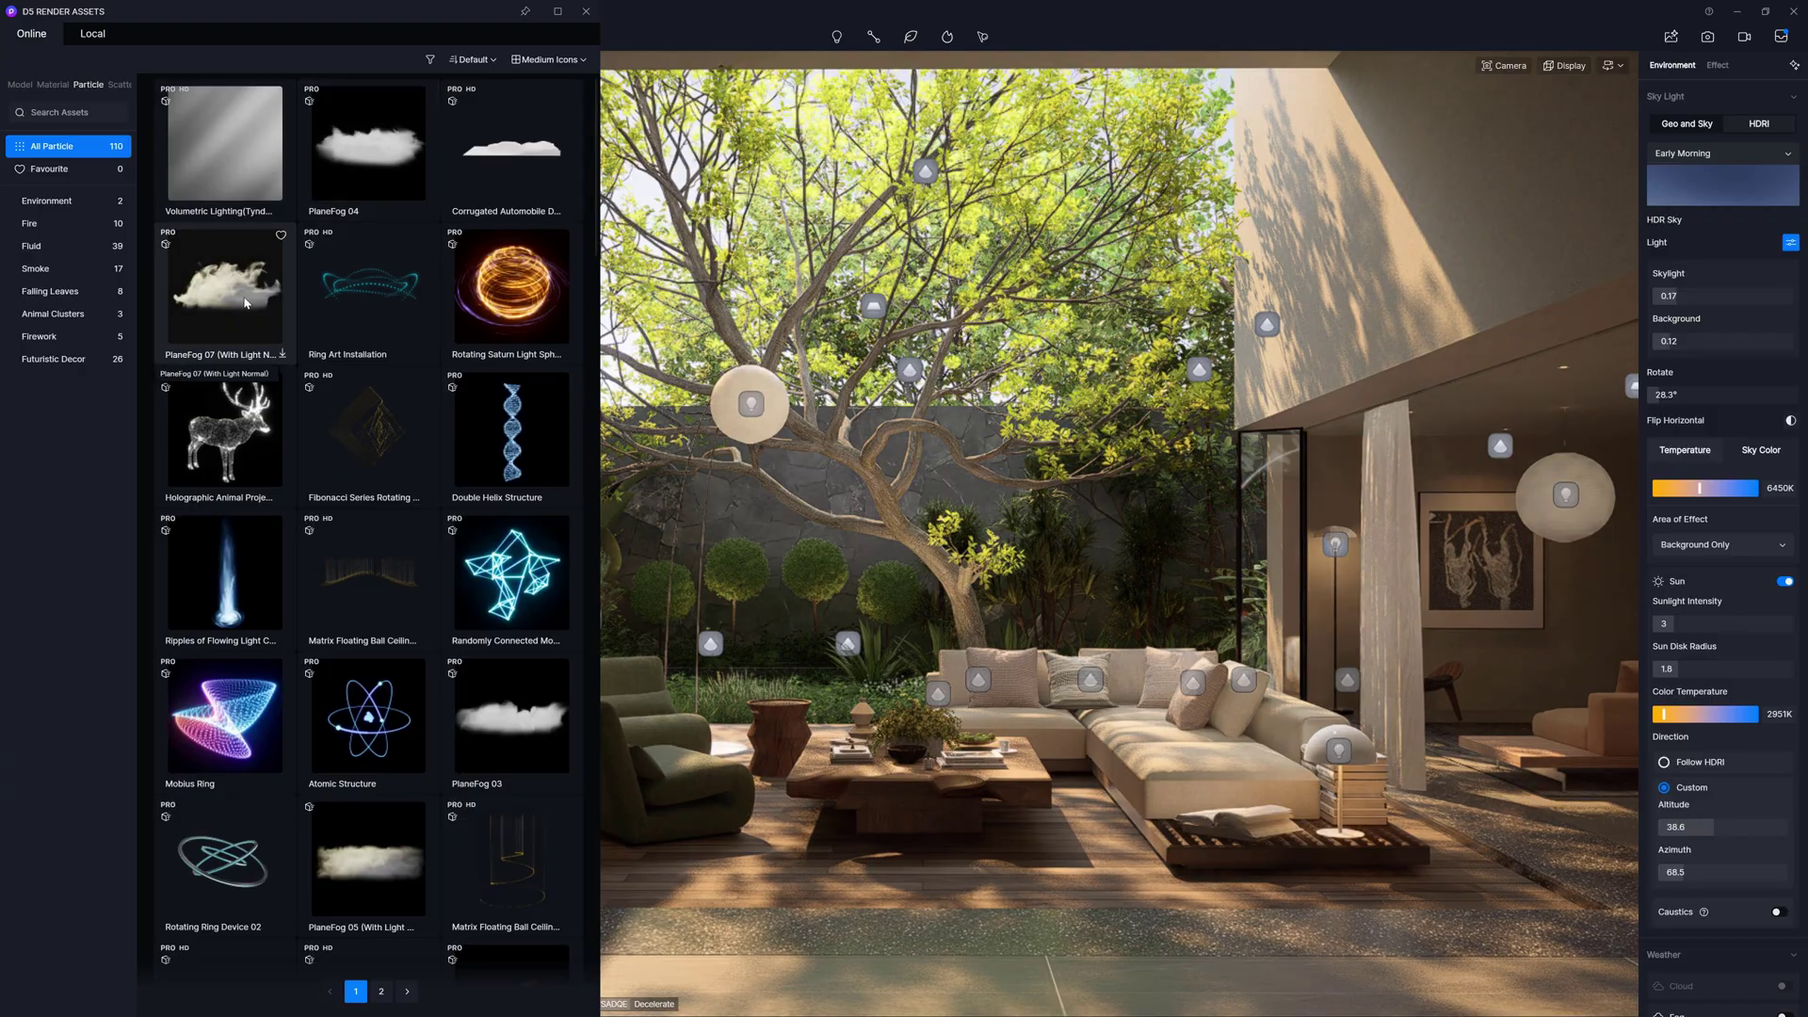
Scroll down through the Particle assets in the asset library.
scroll(490, 433, down, 3)
scroll(499, 433, down, 2)
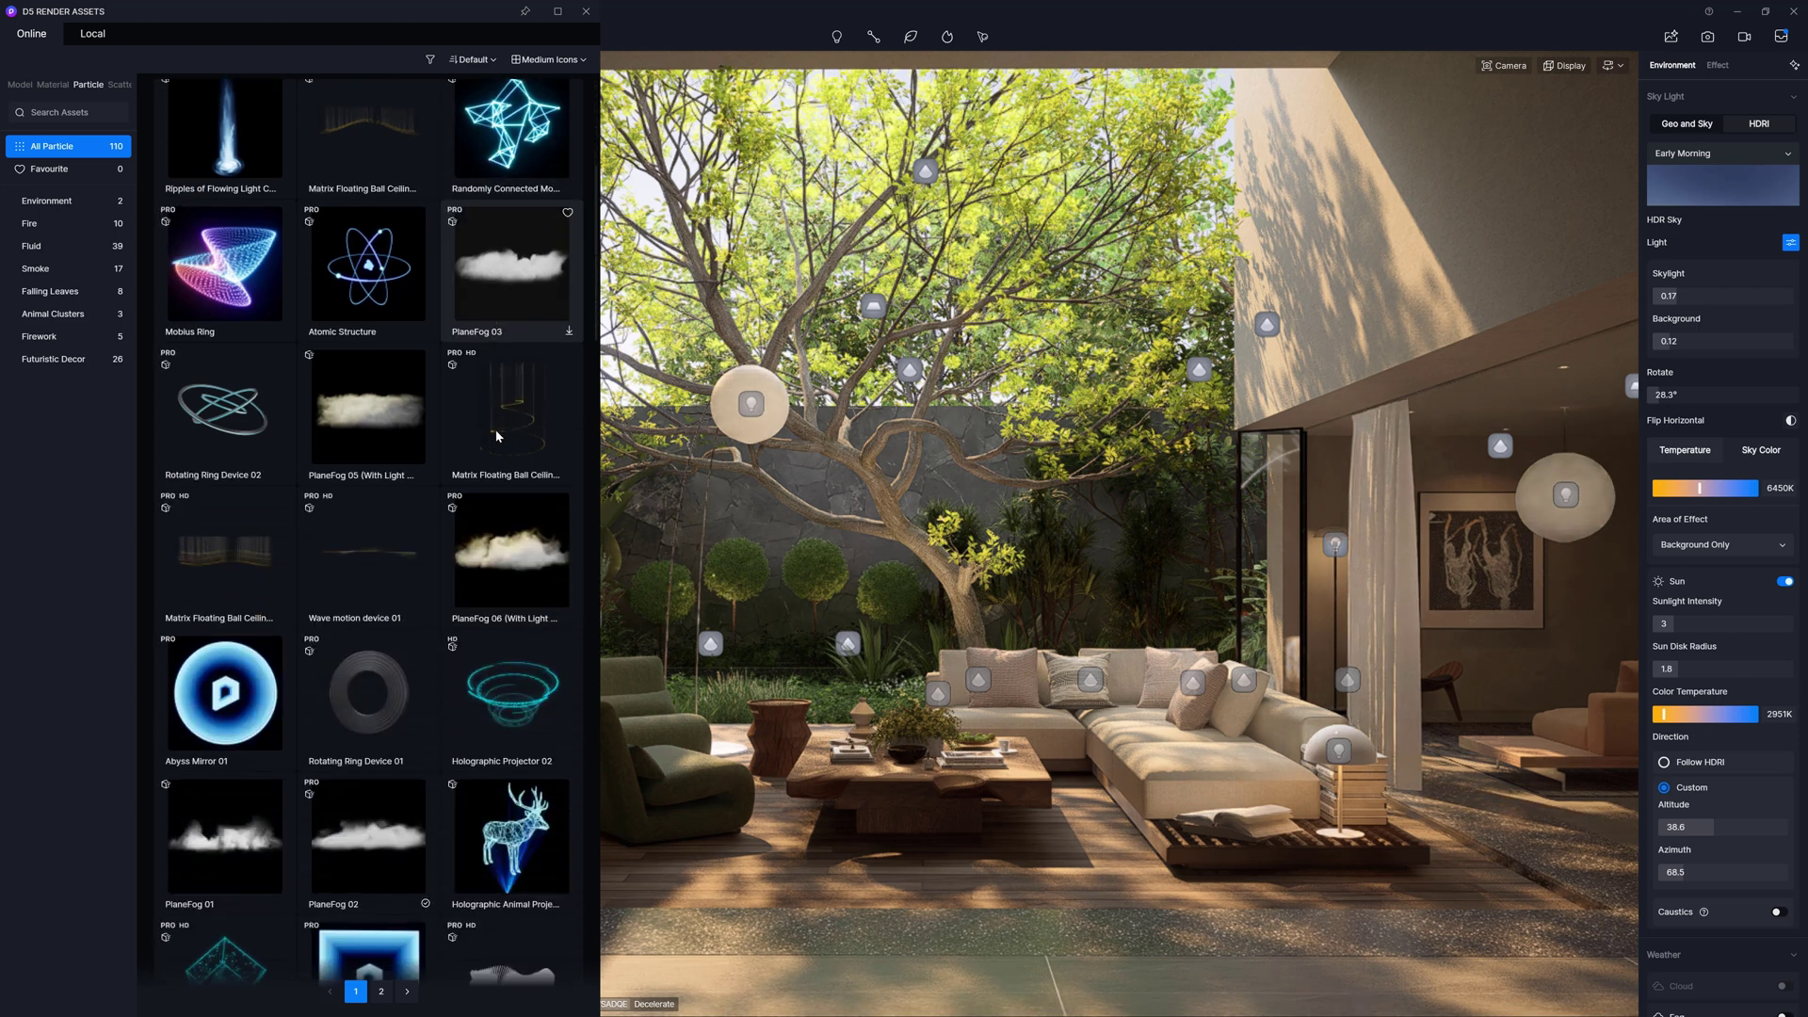
scroll(507, 422, down, 2)
scroll(507, 422, down, 2)
scroll(508, 426, down, 2)
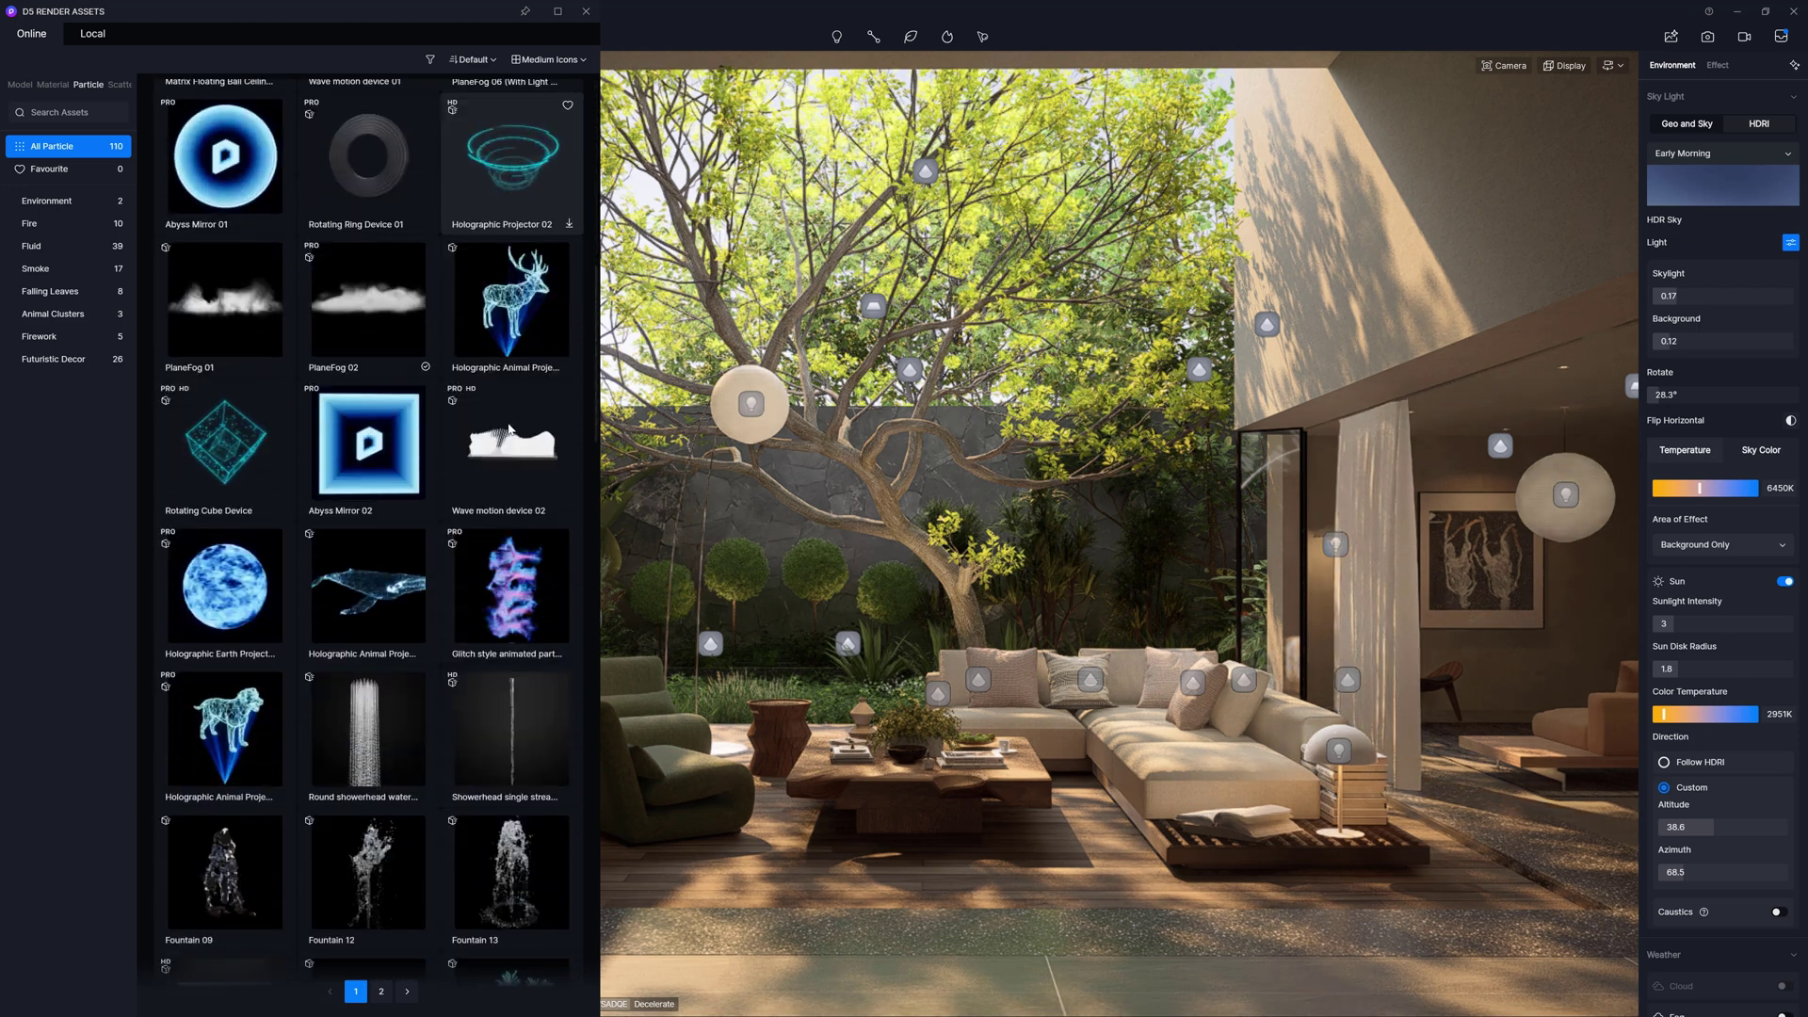
scroll(508, 426, down, 2)
scroll(509, 429, down, 2)
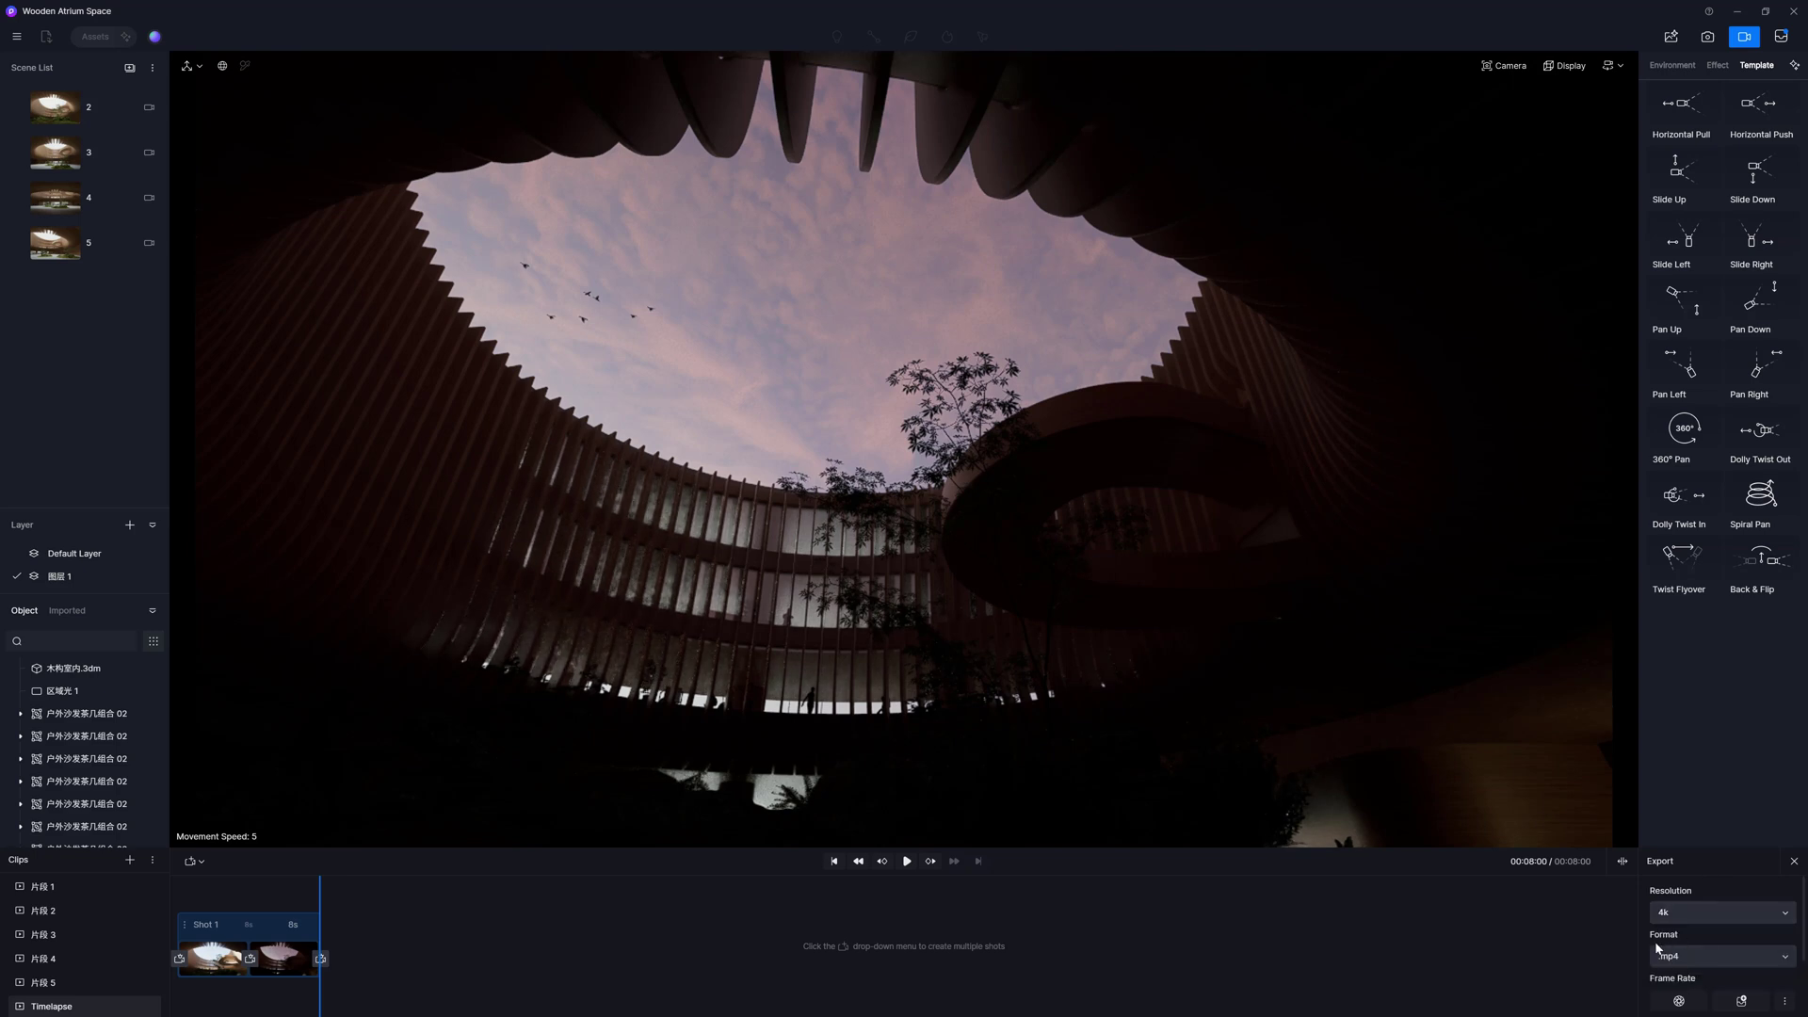
Send the 4K Timelapse.mp4 to the render queue and start rendering it.
scroll(1685, 955, down, 1)
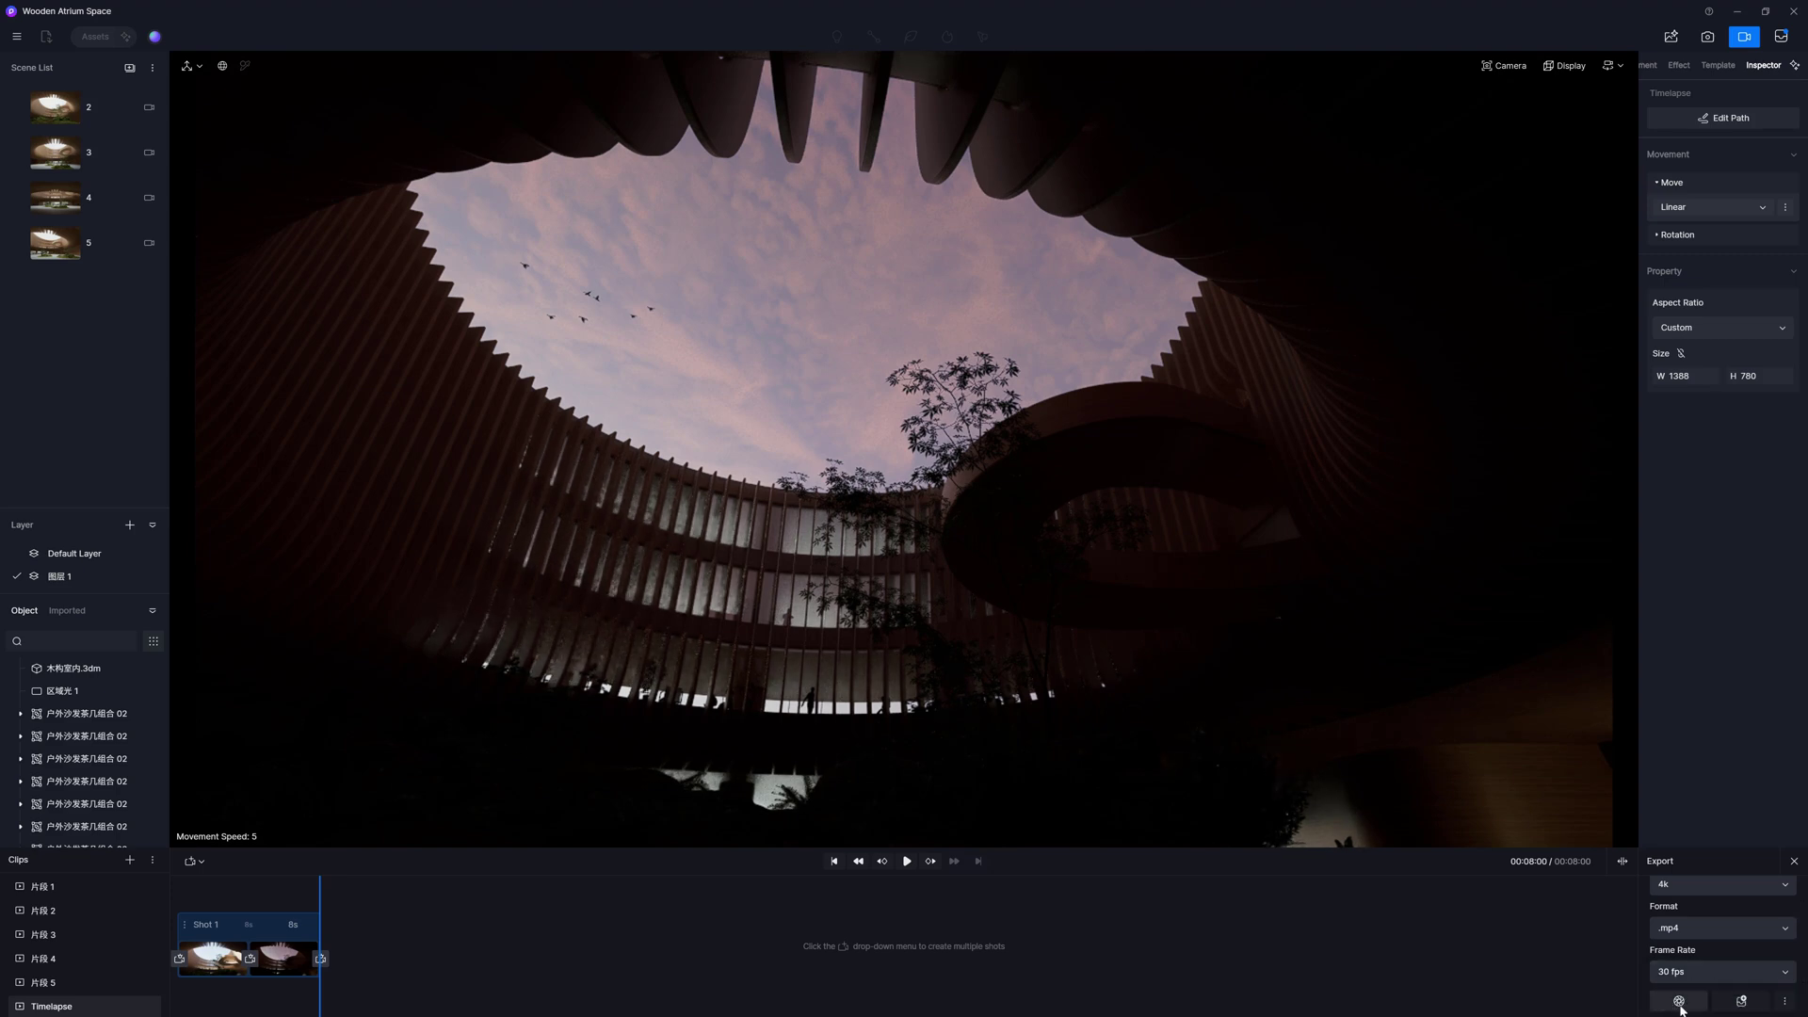
click(1781, 37)
click(1182, 764)
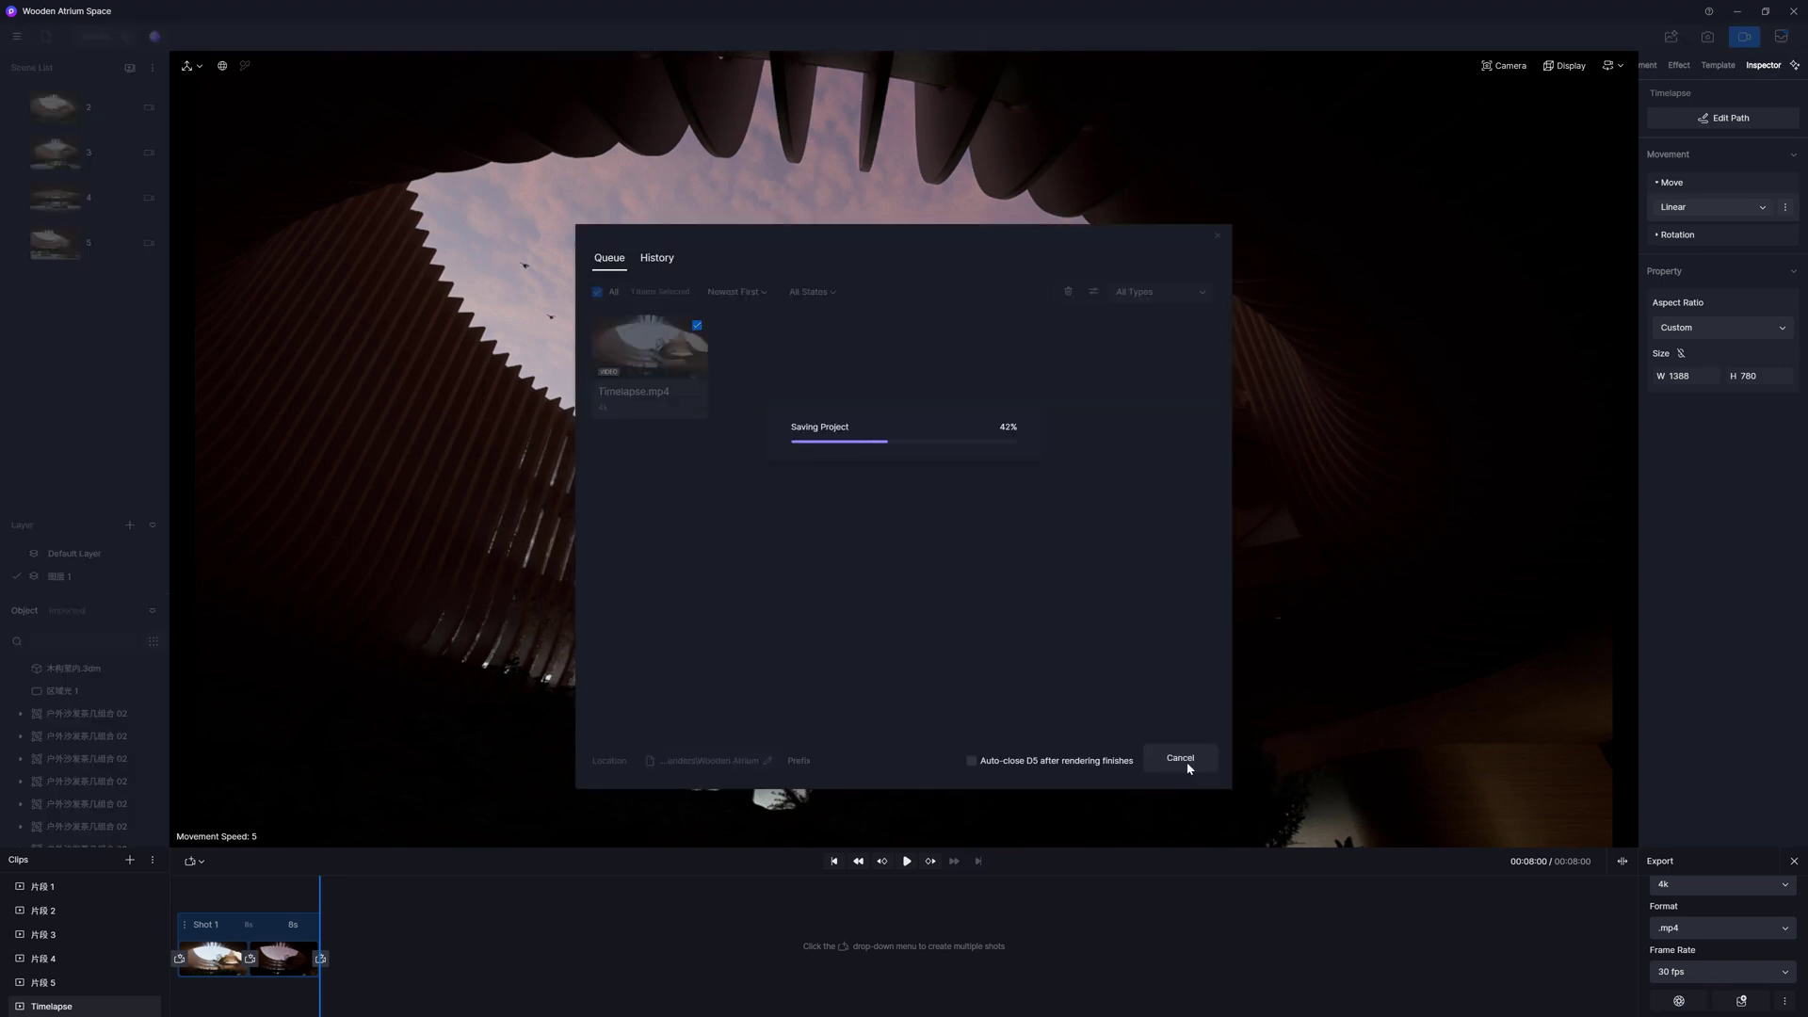